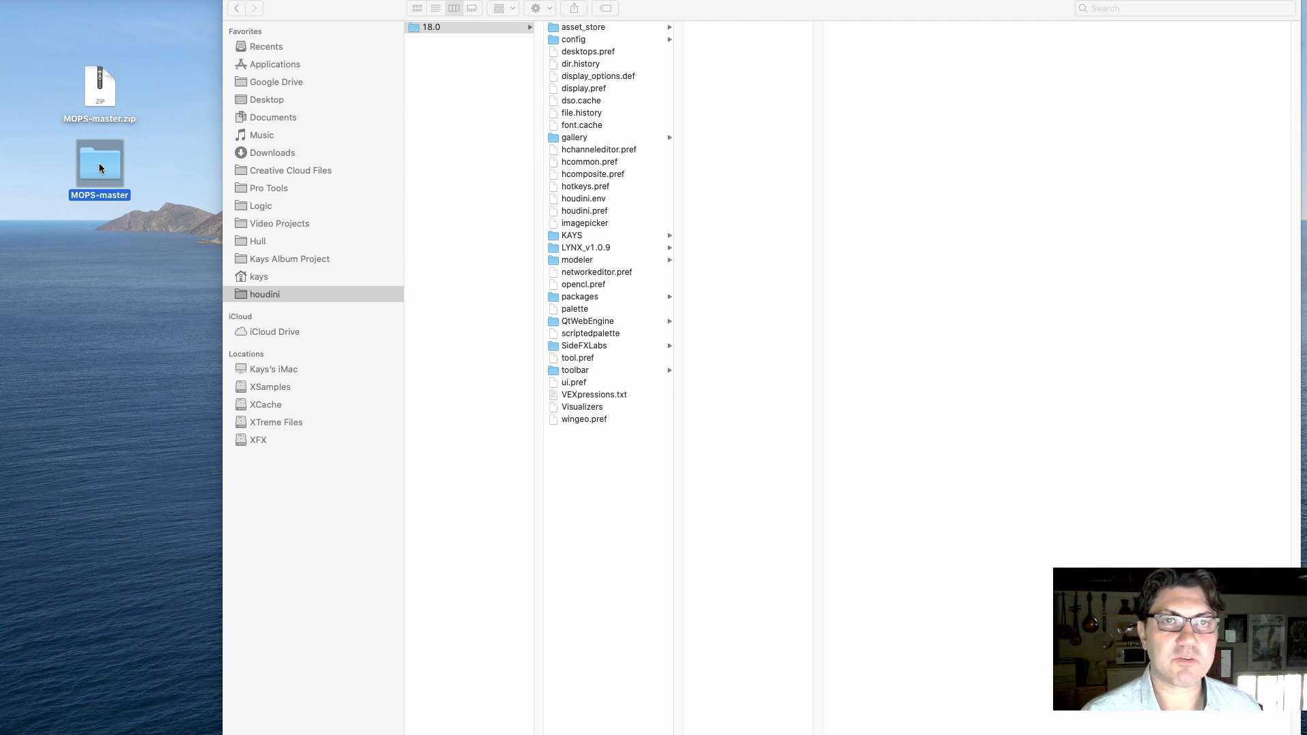
- Move the MOPS-master folder from the desktop into the Houdini 18.0 preferences folder and select its MOPS.json file
{"action": "left_click_drag", "start_coordinate": [181, 267], "coordinate": [610, 479]}
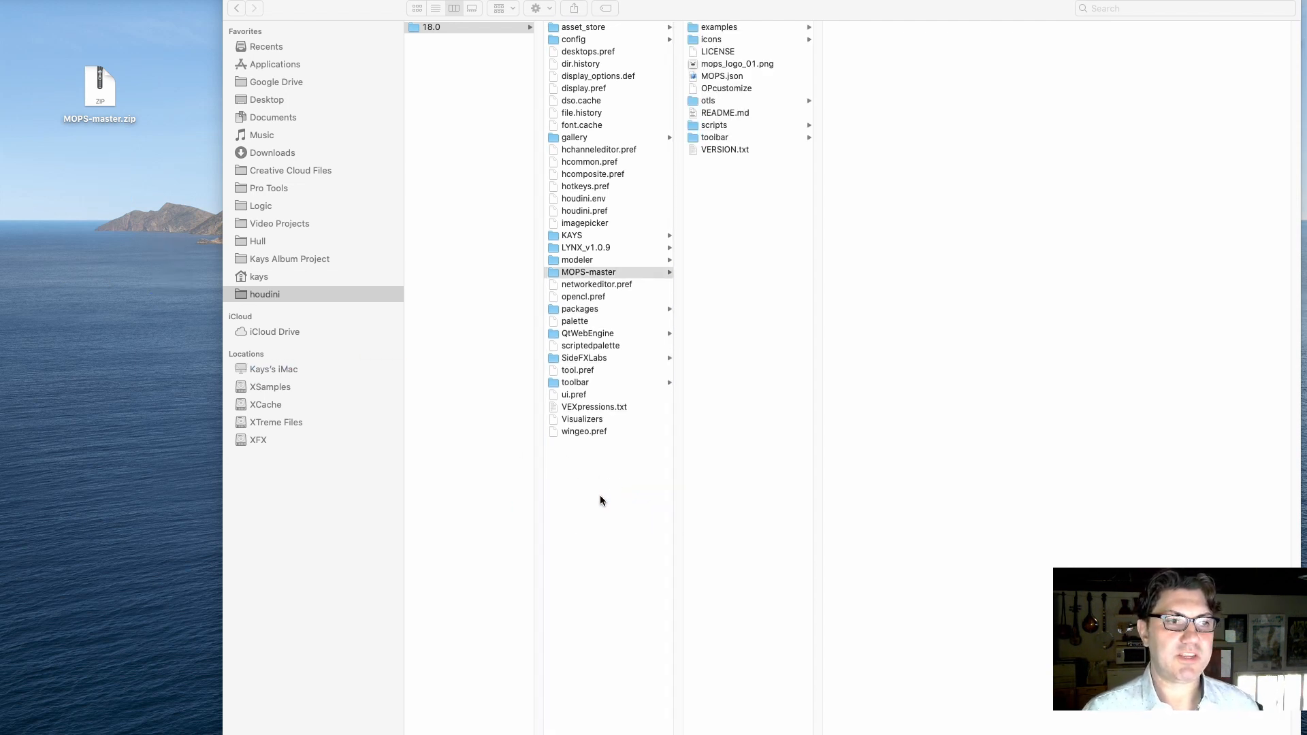
{"action": "left_click", "coordinate": [553, 275]}
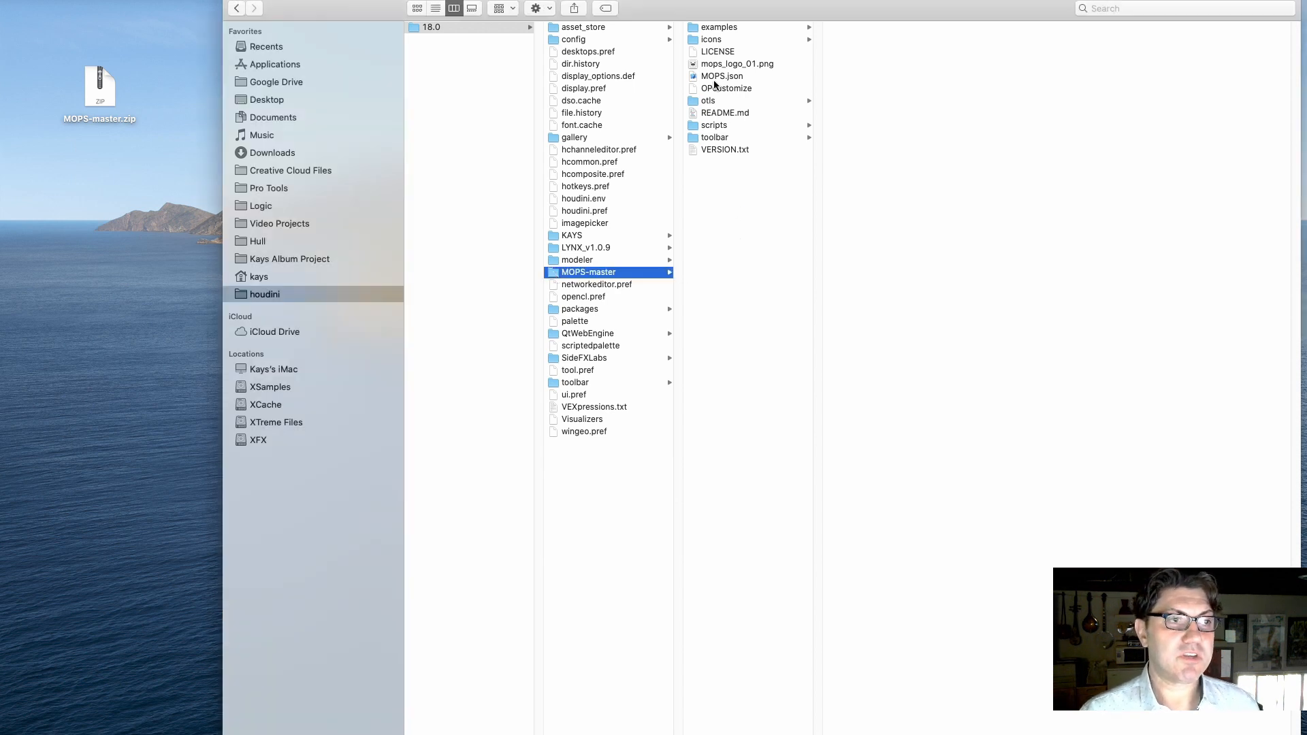
{"action": "left_click", "coordinate": [718, 78]}
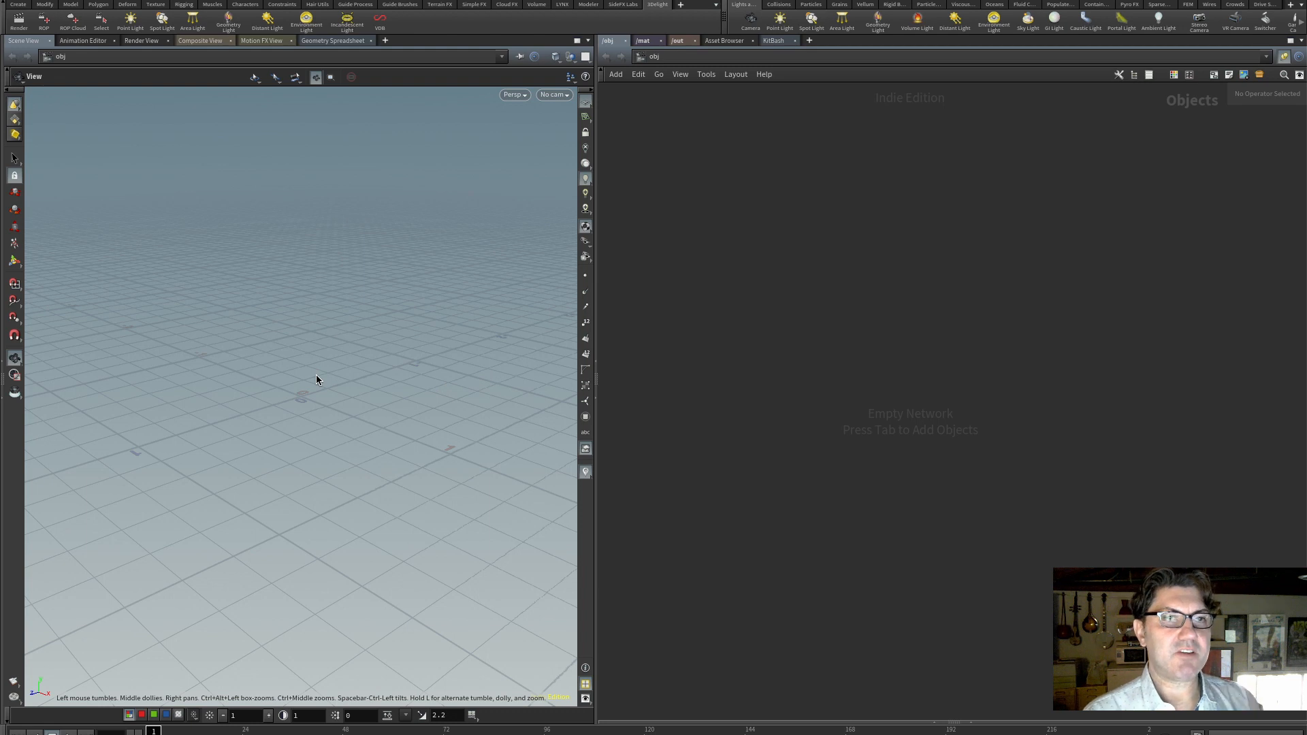
- Add the MOPs and MOPs Tools shelves to the main shelf set in Houdini
{"action": "left_click", "coordinate": [681, 5]}
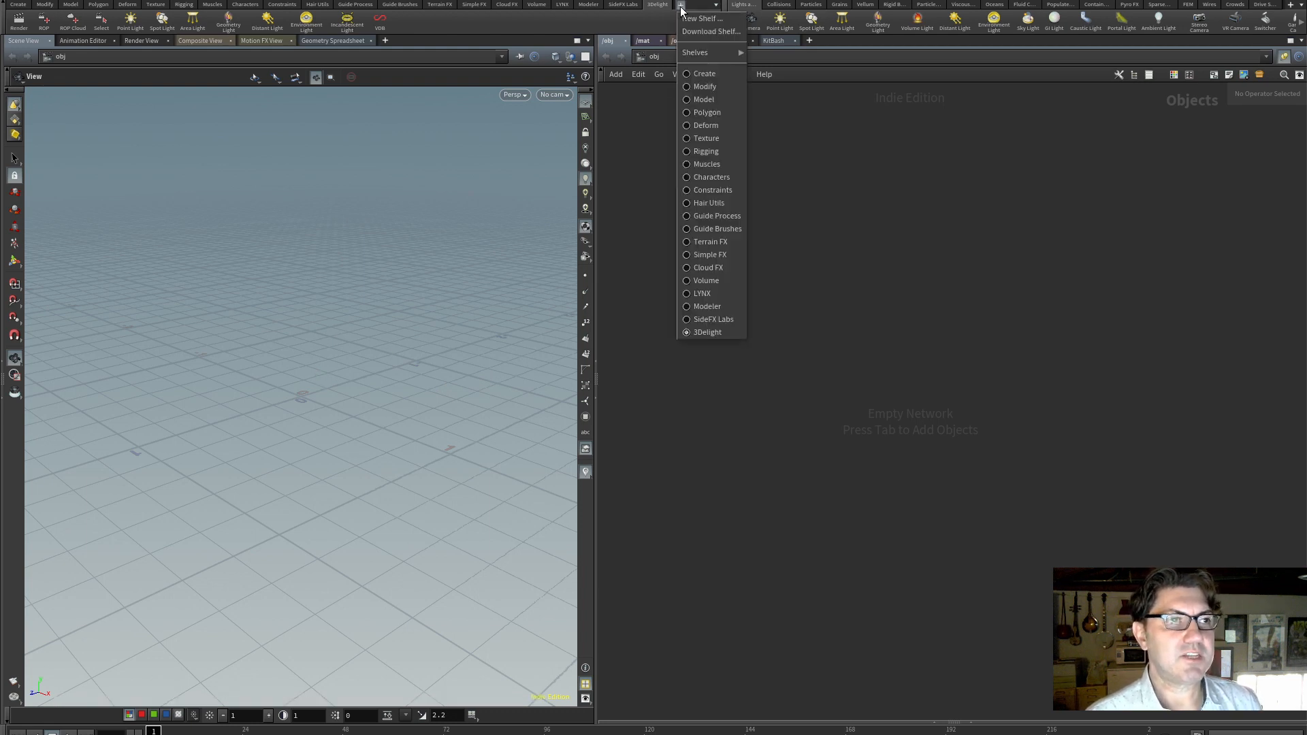
{"action": "mouse_move", "coordinate": [705, 50]}
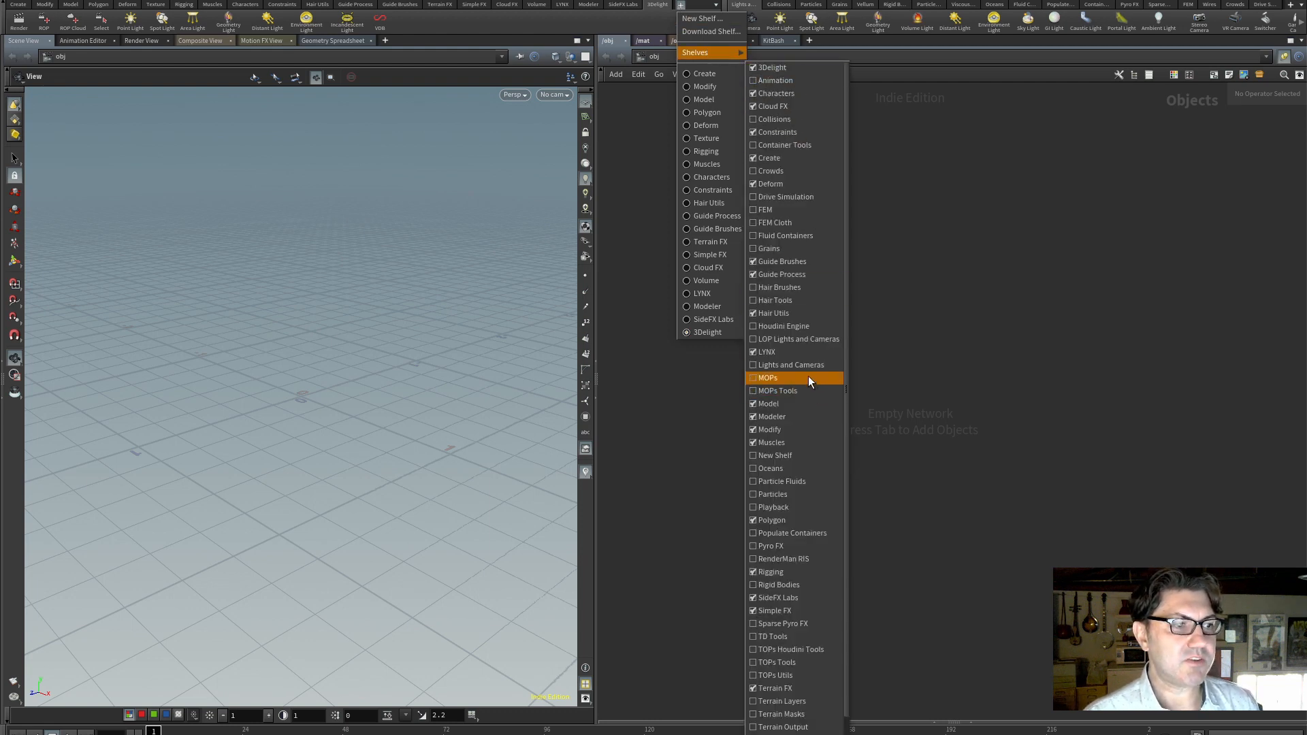
{"action": "left_click", "coordinate": [766, 379]}
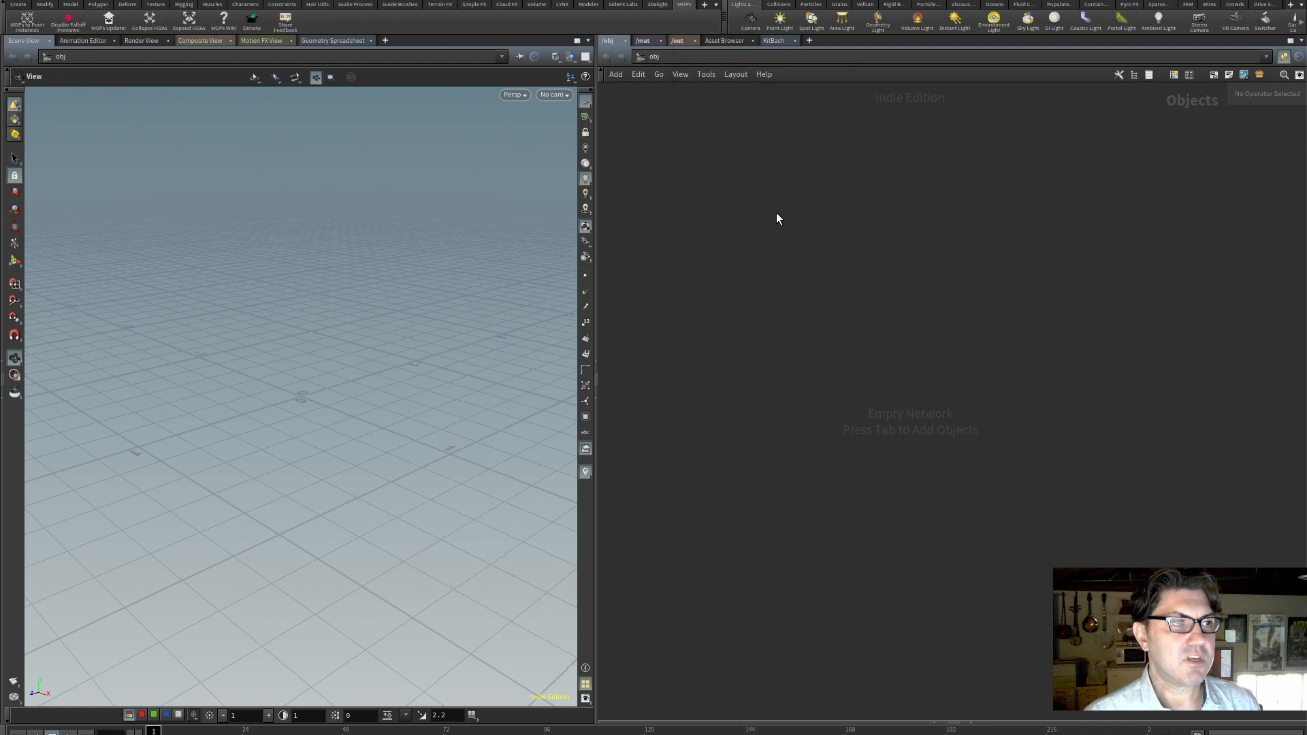
{"action": "left_click", "coordinate": [705, 7]}
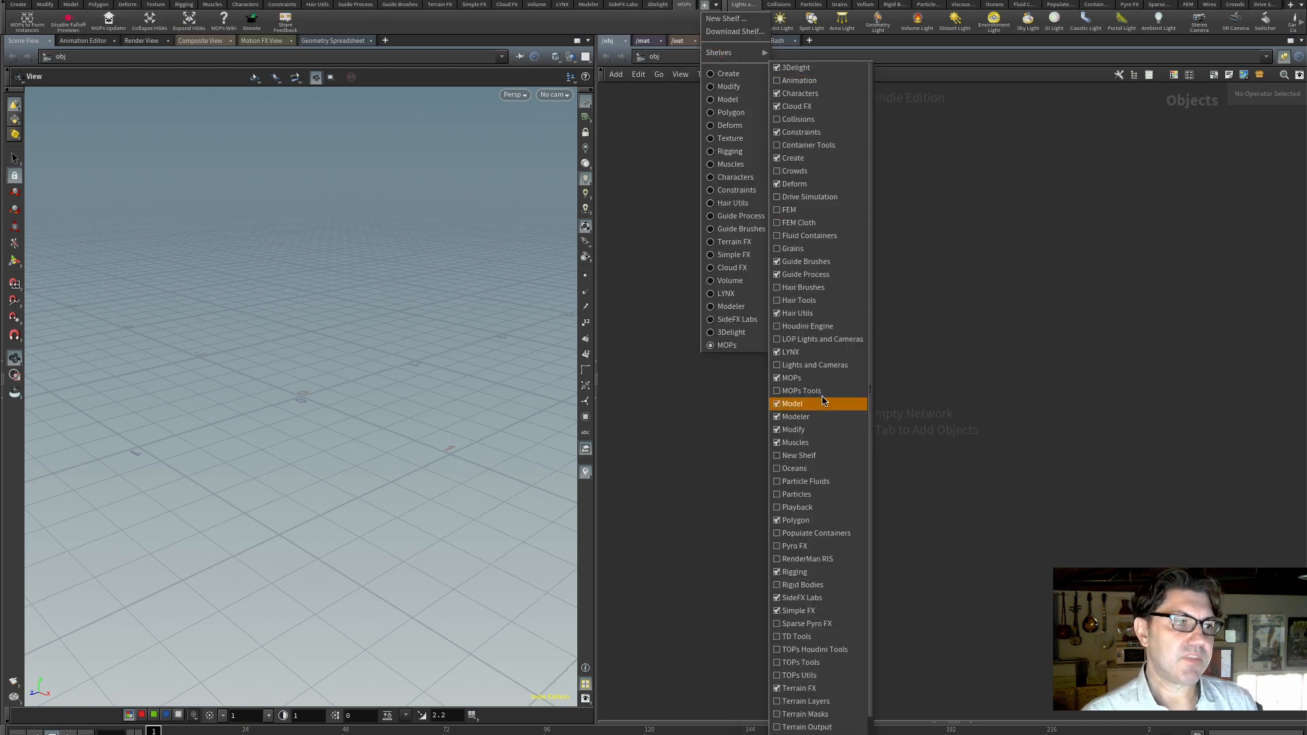
{"action": "left_click", "coordinate": [817, 392]}
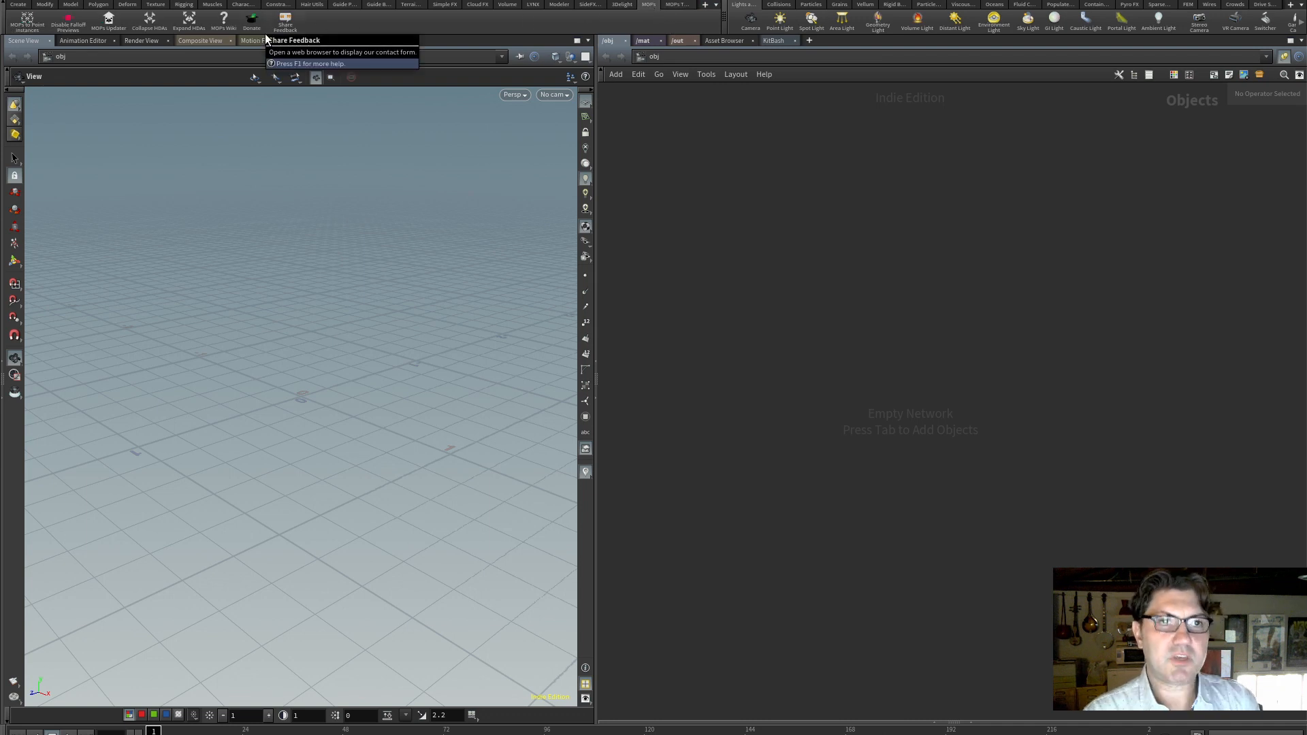
- Open the MOPs Auto Updater and choose the experimental branch
{"action": "left_click", "coordinate": [110, 19]}
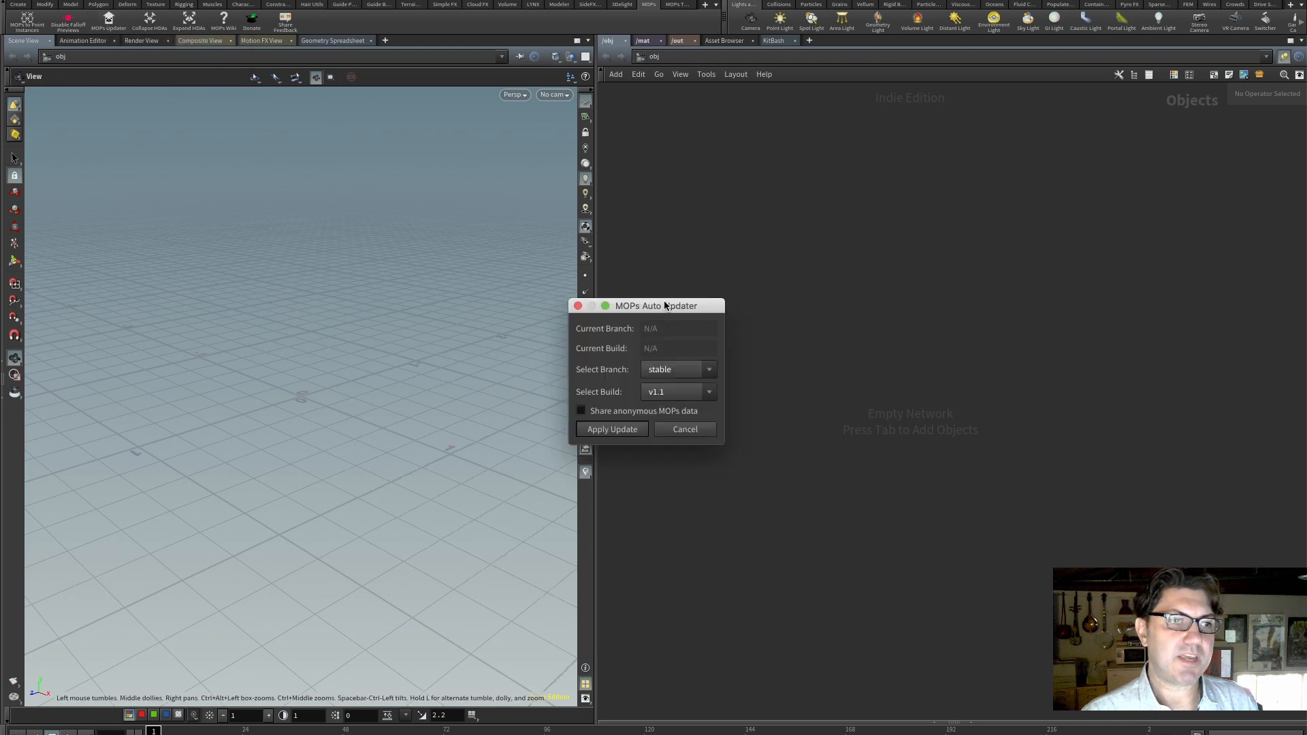
{"action": "left_click_drag", "start_coordinate": [665, 305], "coordinate": [312, 168]}
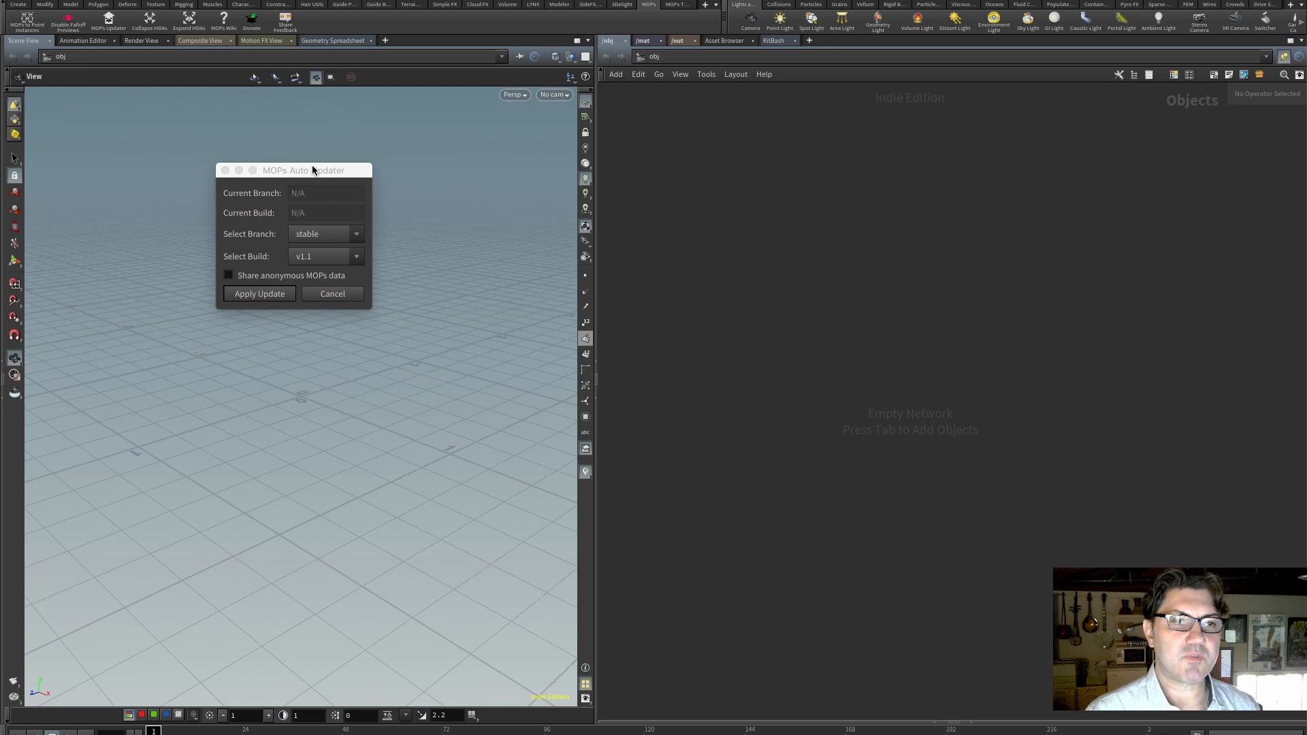
{"action": "left_click", "coordinate": [355, 234]}
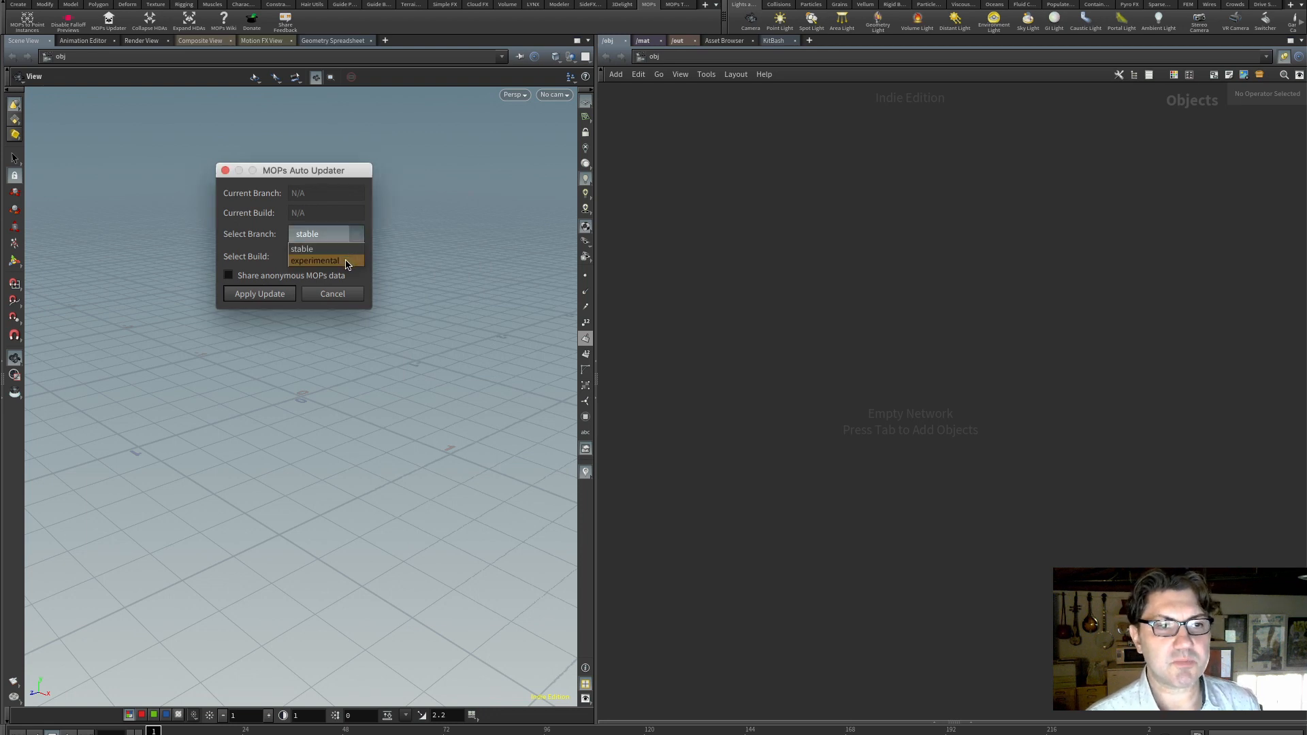
{"action": "left_click", "coordinate": [347, 262]}
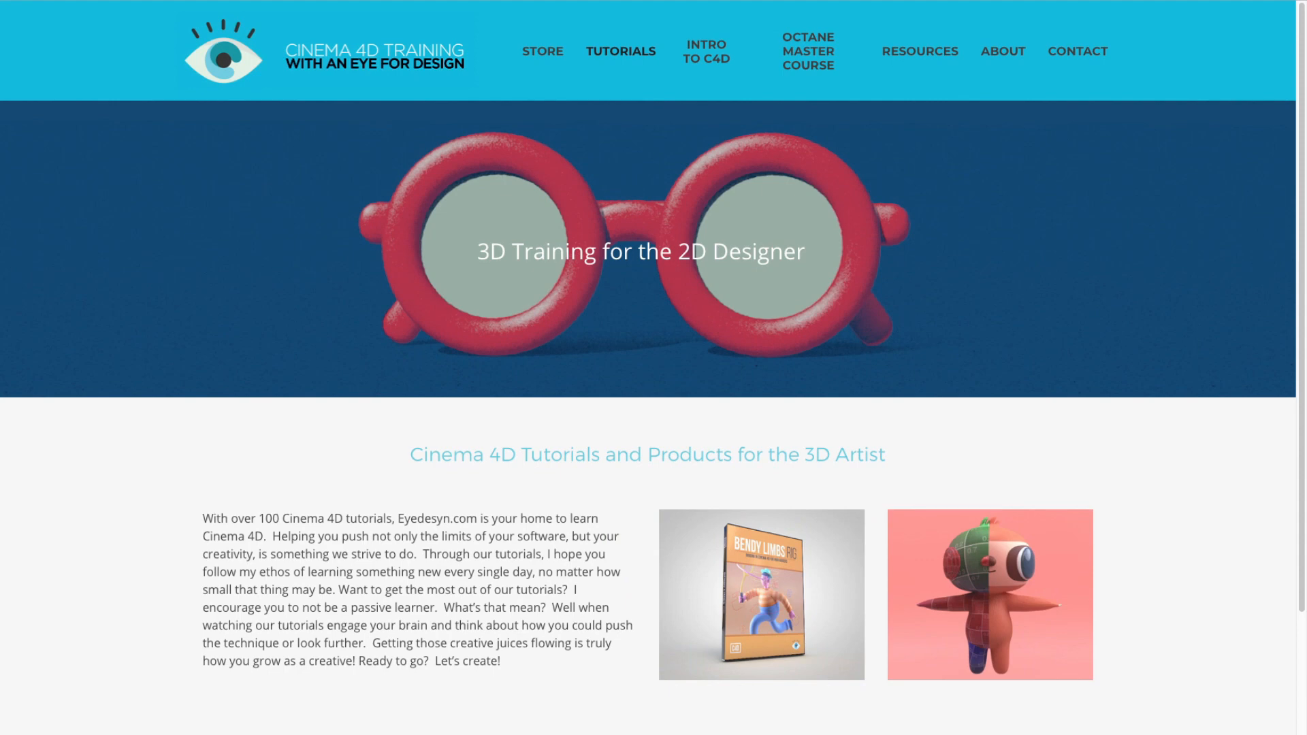
- Switch to the Eyedesyn website in the browser and open its tutorials section
{"action": "left_click", "coordinate": [621, 51]}
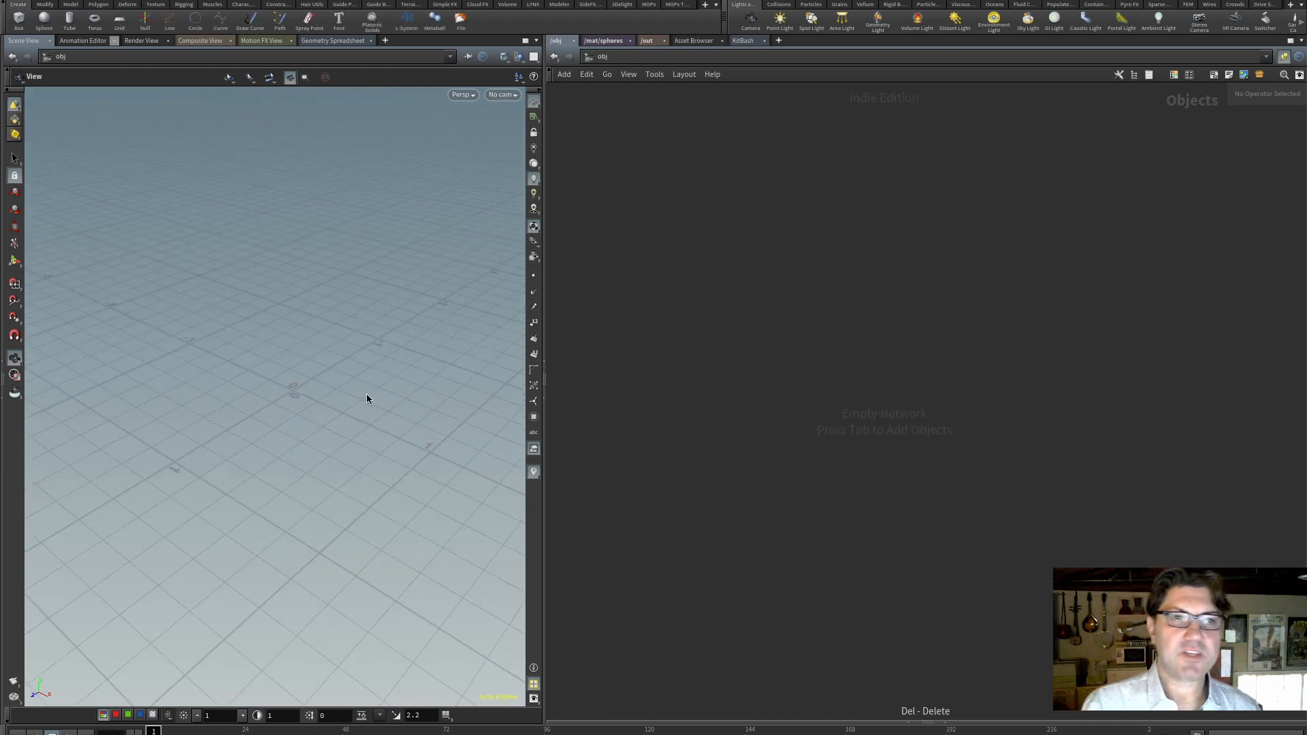
- Create a sphere object in Houdini's empty object network and go inside its geometry network
{"action": "key", "text": "Tab"}
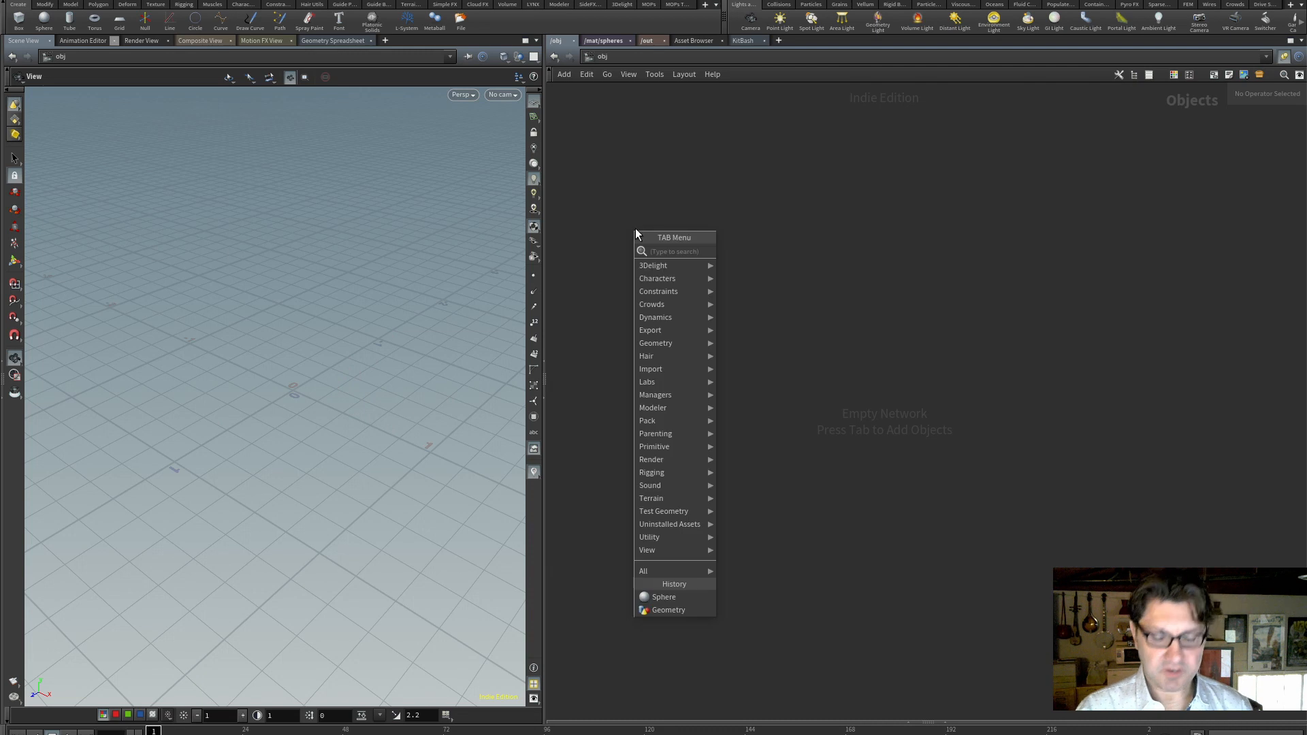
{"action": "type", "text": "sphere"}
{"action": "key", "text": "Return"}
{"action": "left_click", "coordinate": [635, 228]}
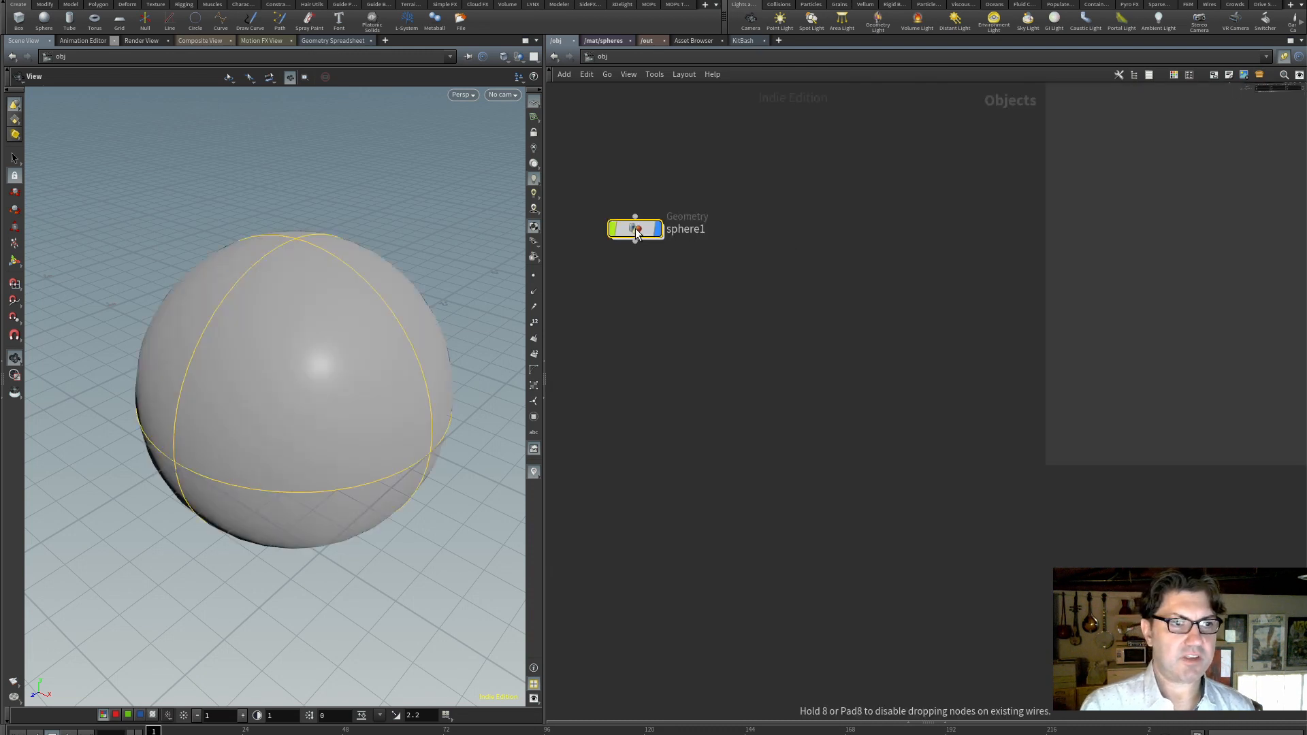
{"action": "double_click", "coordinate": [635, 228]}
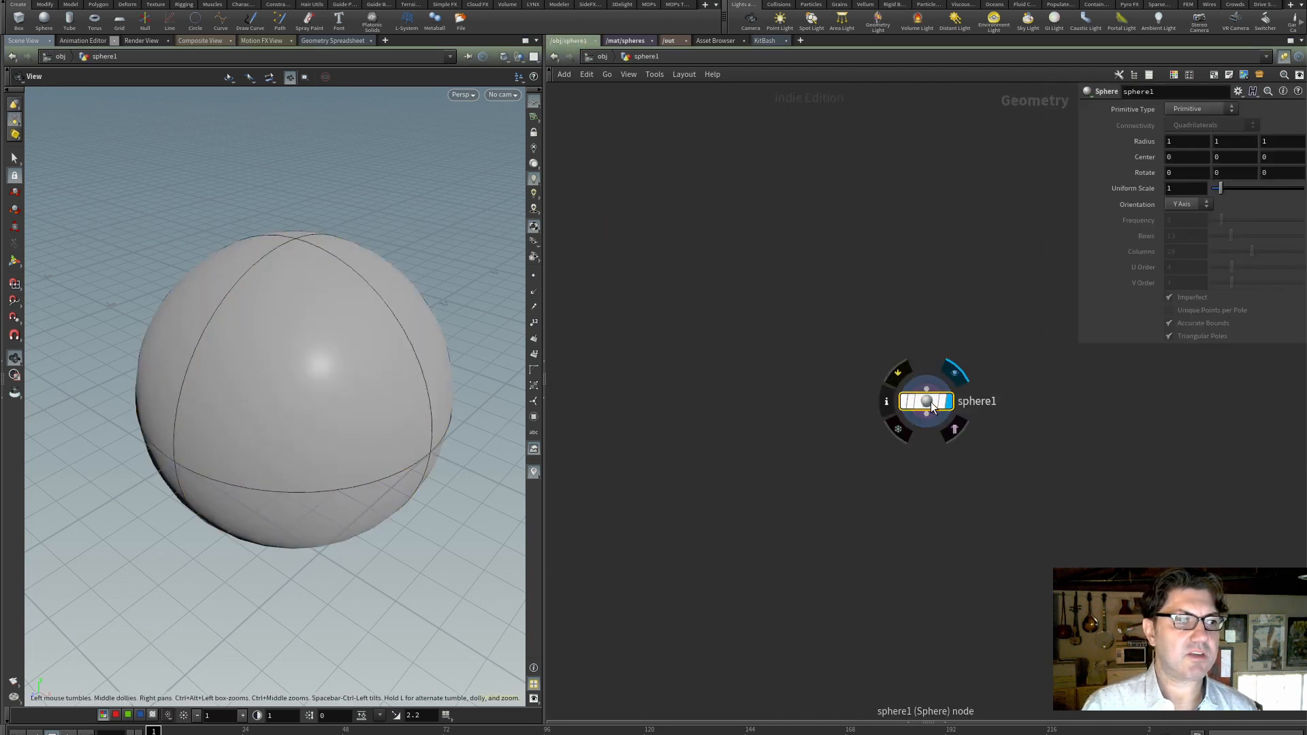
- Reposition the sphere node in the network, then make it a Polygon primitive with a frequency of 3
{"action": "left_click_drag", "start_coordinate": [926, 401], "coordinate": [606, 212]}
{"action": "left_click", "coordinate": [1202, 107]}
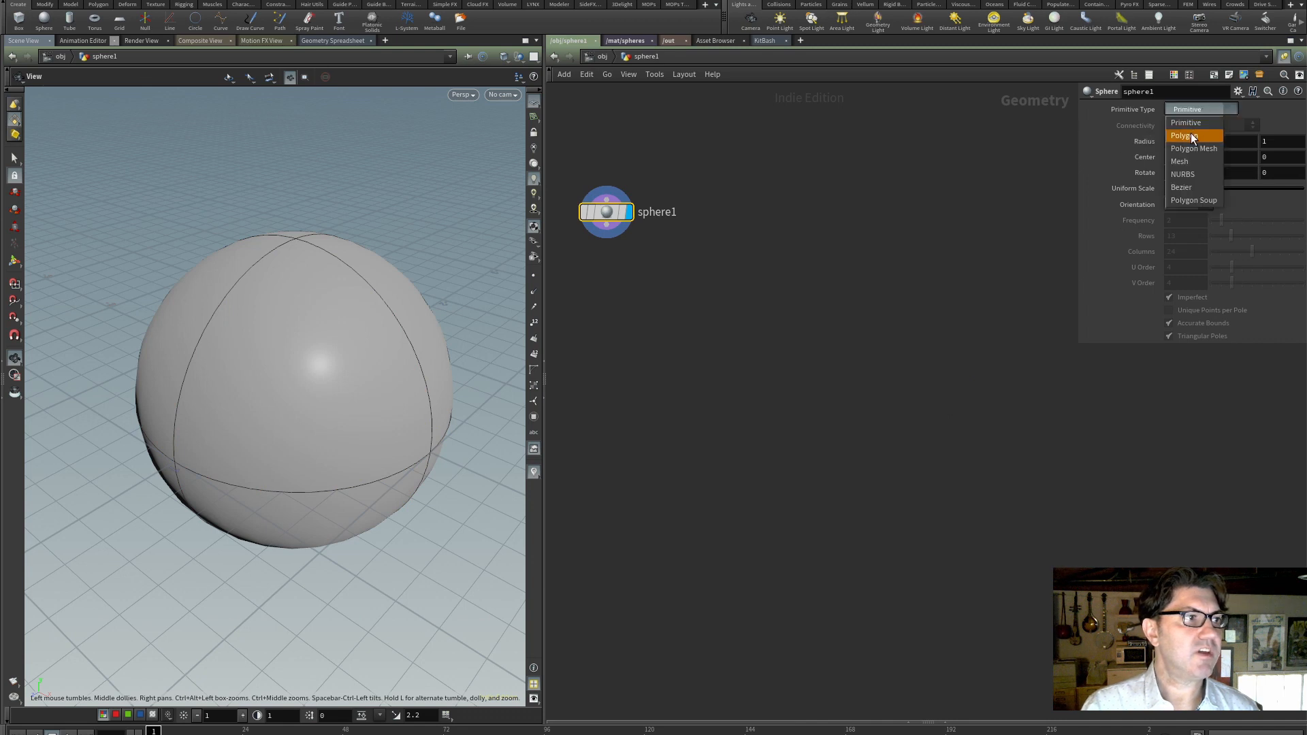
{"action": "left_click", "coordinate": [1190, 133]}
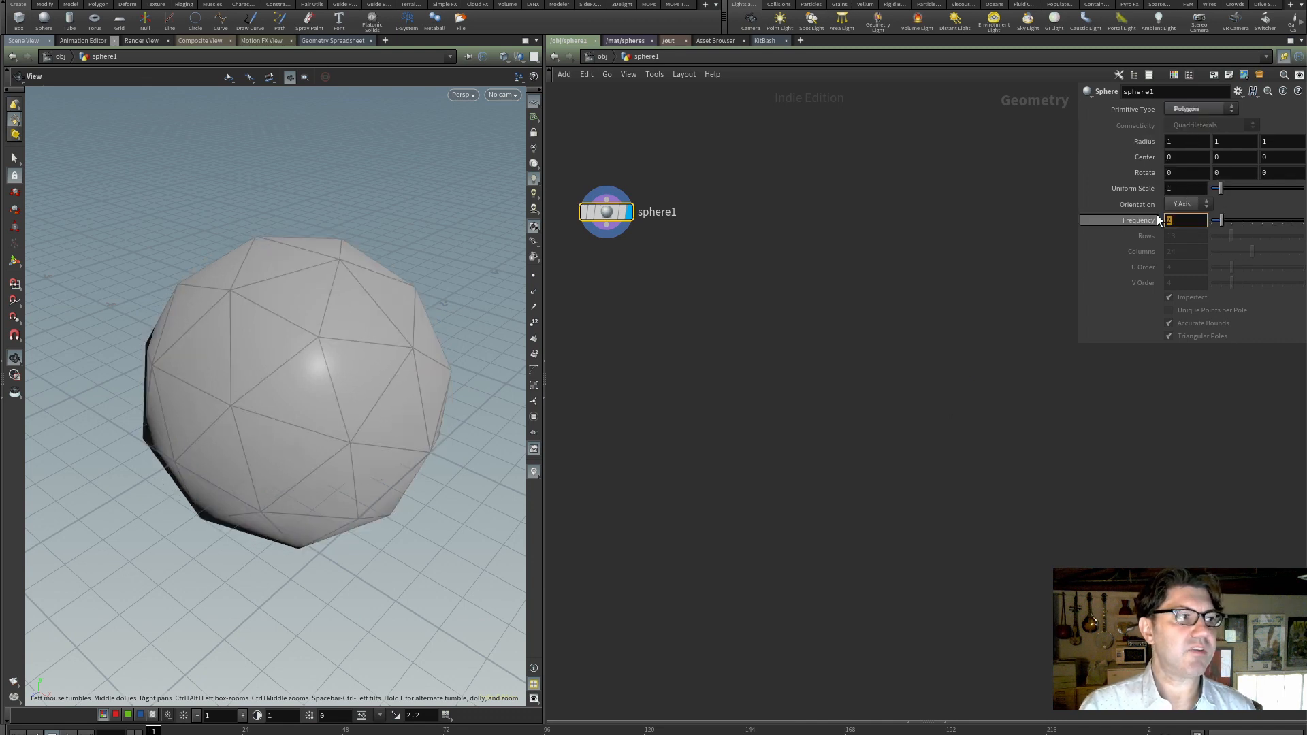
{"action": "scroll", "coordinate": [1157, 216], "scroll_direction": "up", "scroll_amount": 1}
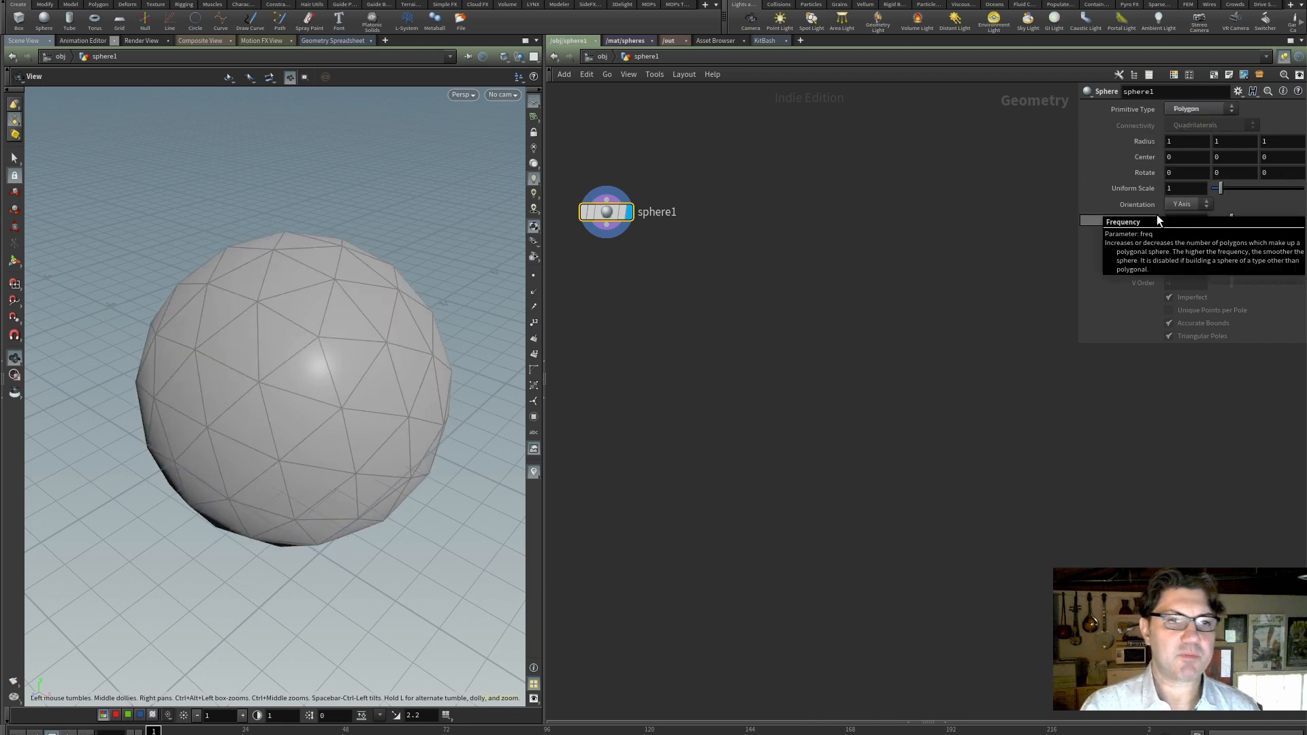
{"action": "left_click", "coordinate": [762, 334]}
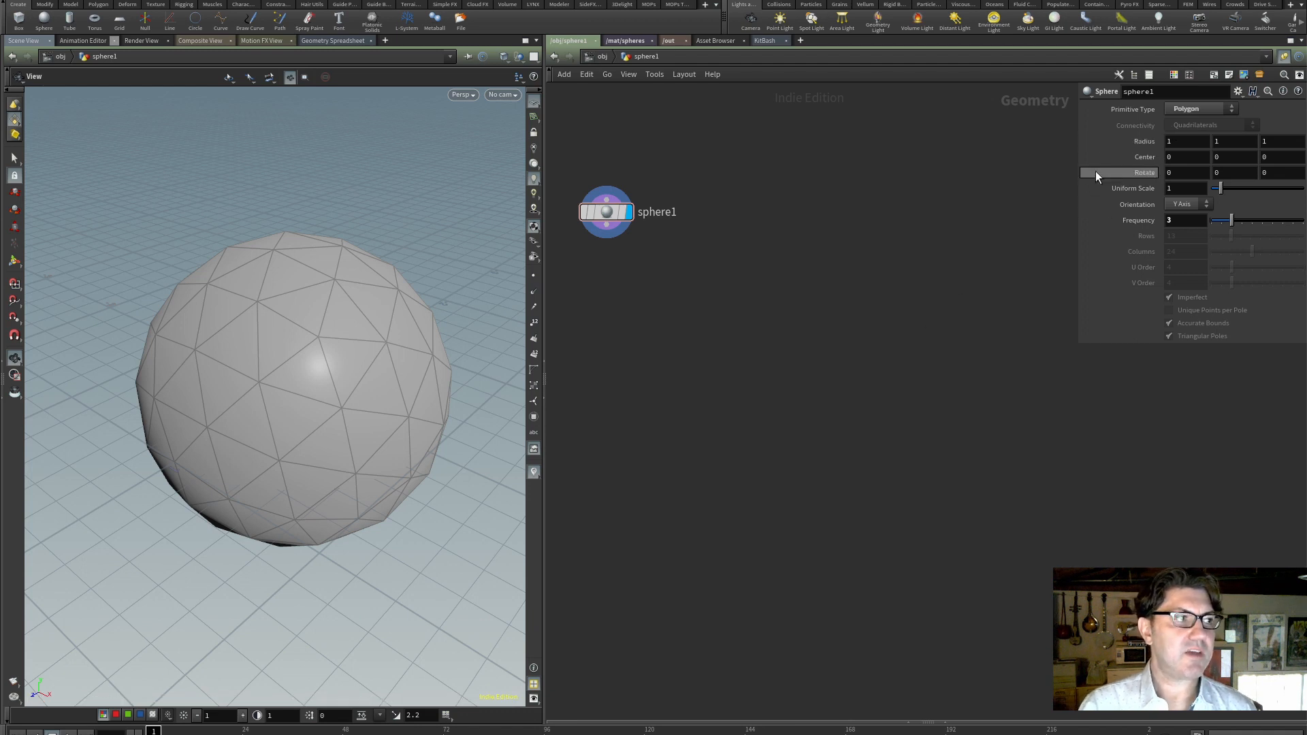
- Set the sphere's uniform scale to .025 and inspect the resized sphere in the viewport
{"action": "left_click", "coordinate": [1176, 189]}
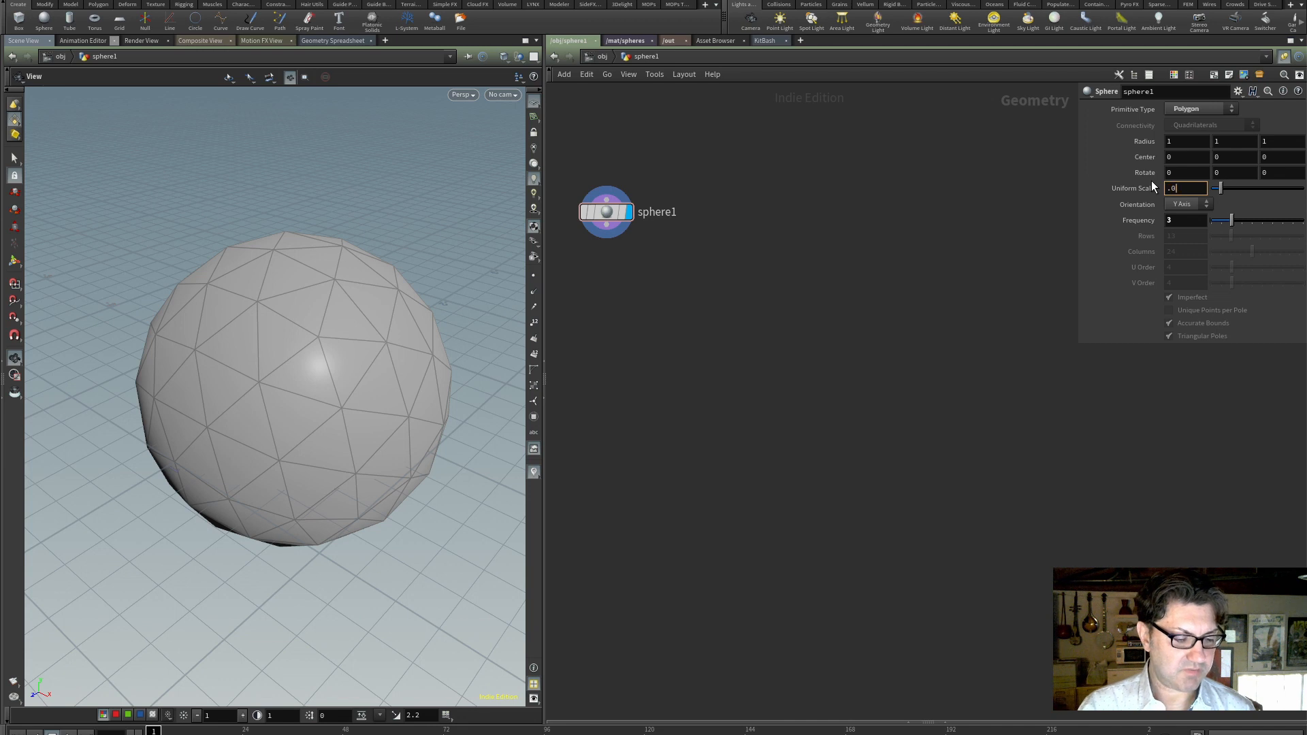
{"action": "type", "text": ".025"}
{"action": "key", "text": "Return"}
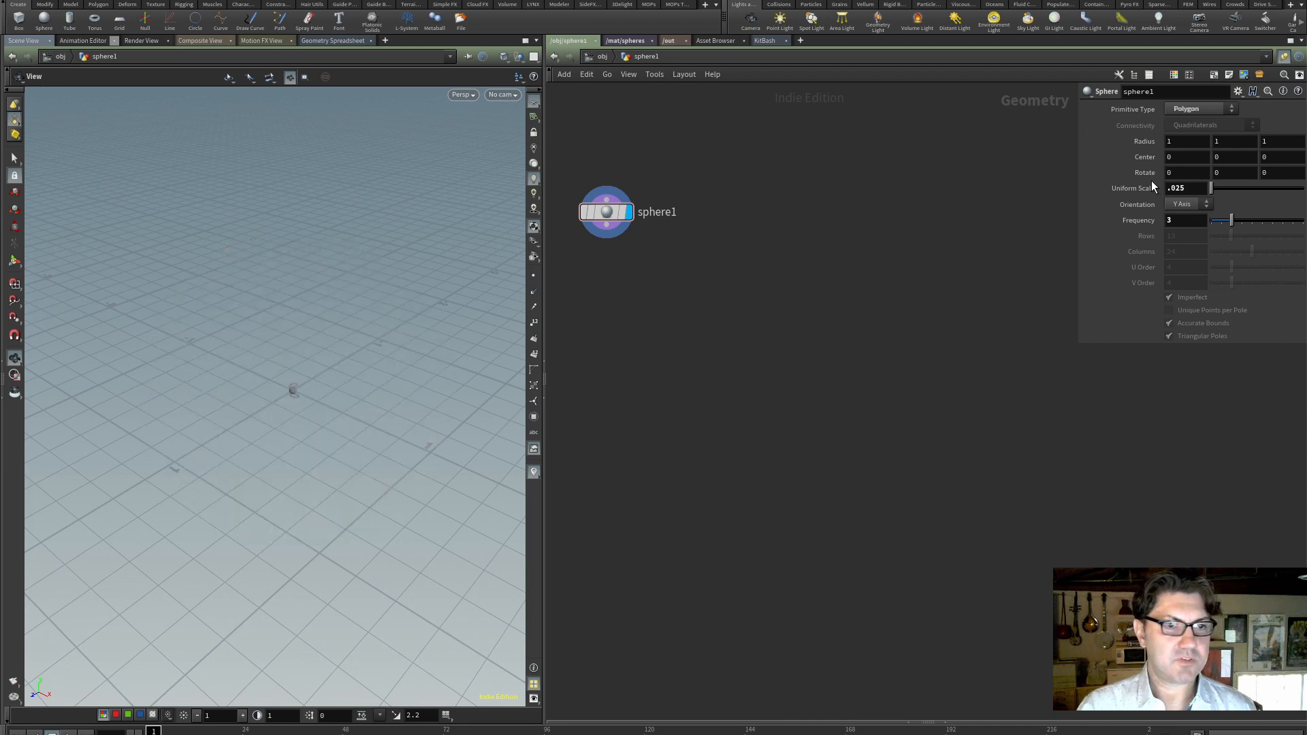
{"action": "scroll", "coordinate": [283, 390], "scroll_direction": "up", "scroll_amount": 5}
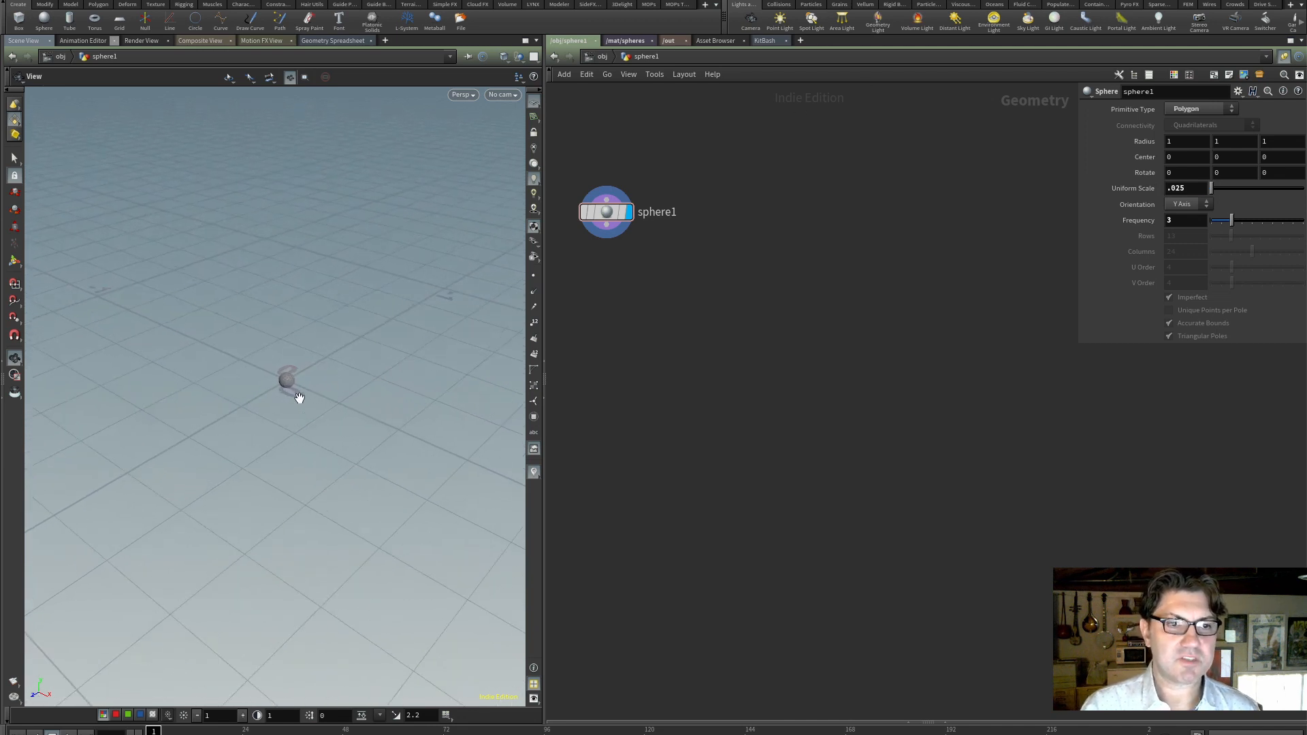
{"action": "scroll", "coordinate": [300, 398], "scroll_direction": "up", "scroll_amount": 5}
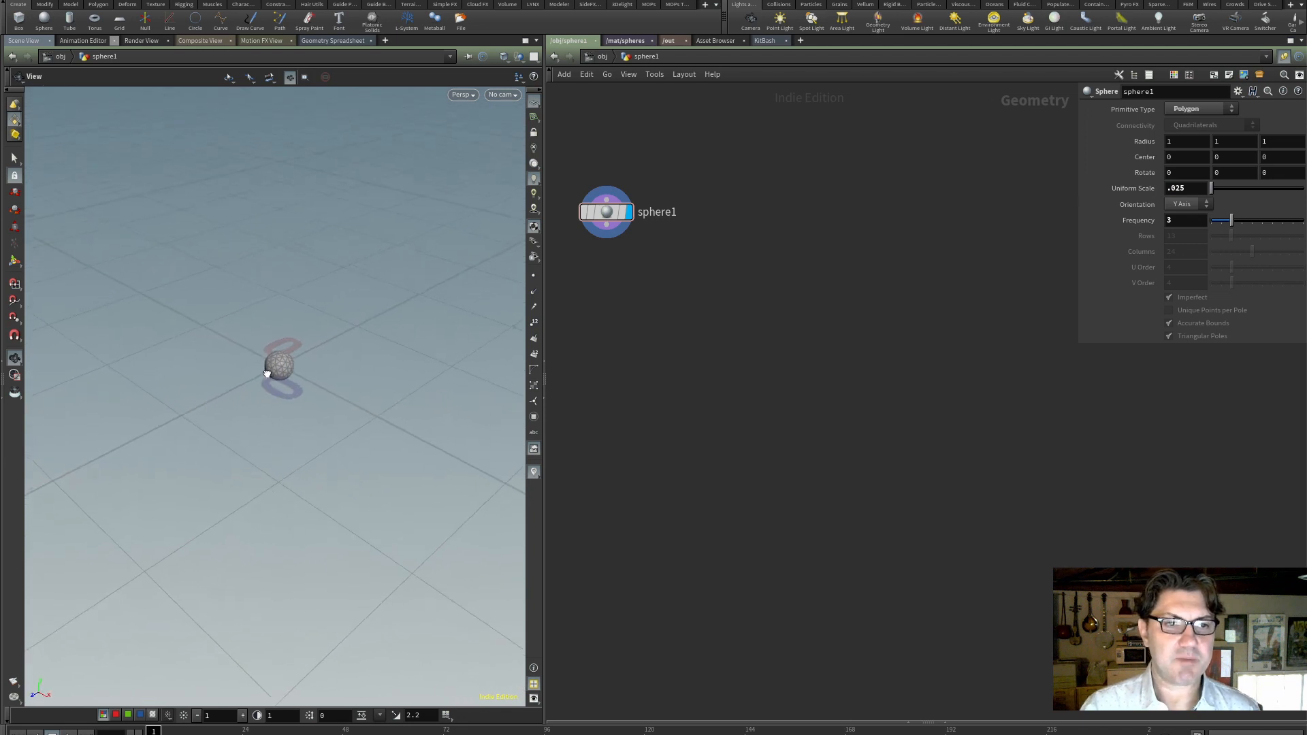
{"action": "scroll", "coordinate": [270, 373], "scroll_direction": "down", "scroll_amount": 10}
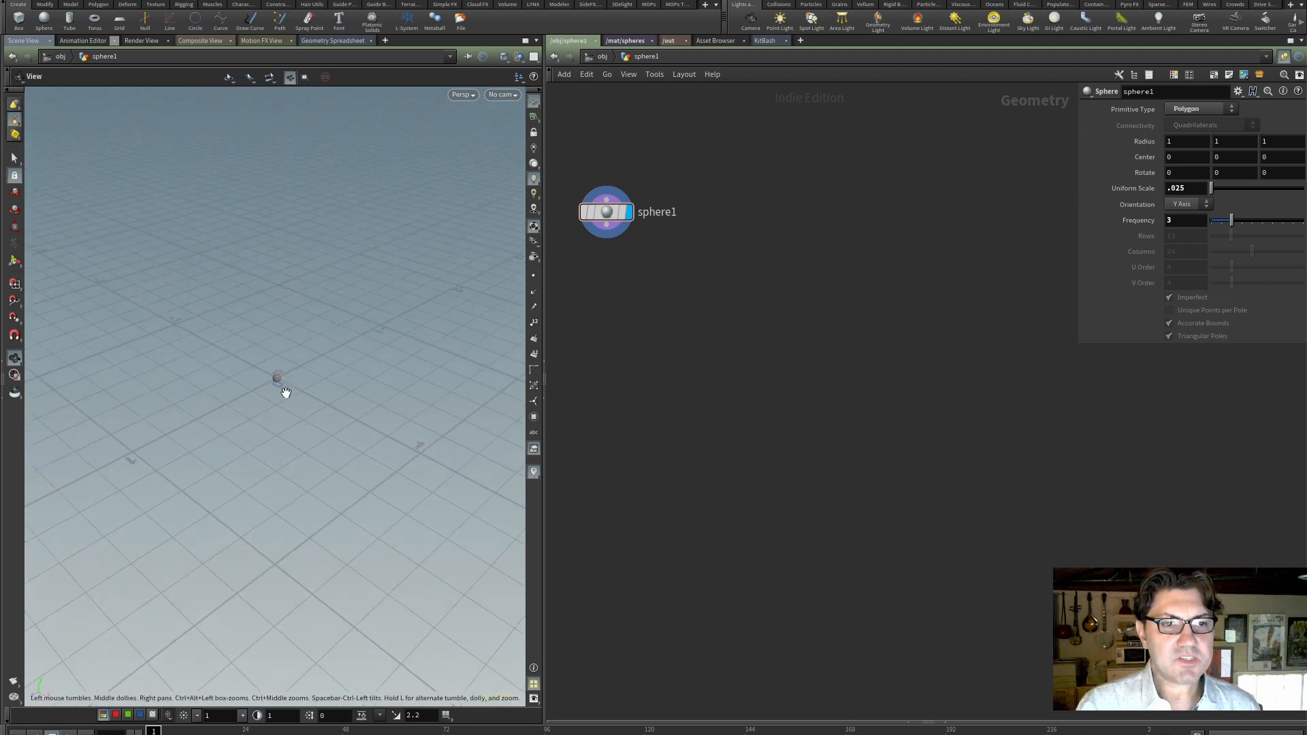
{"action": "scroll", "coordinate": [285, 393], "scroll_direction": "down", "scroll_amount": 10}
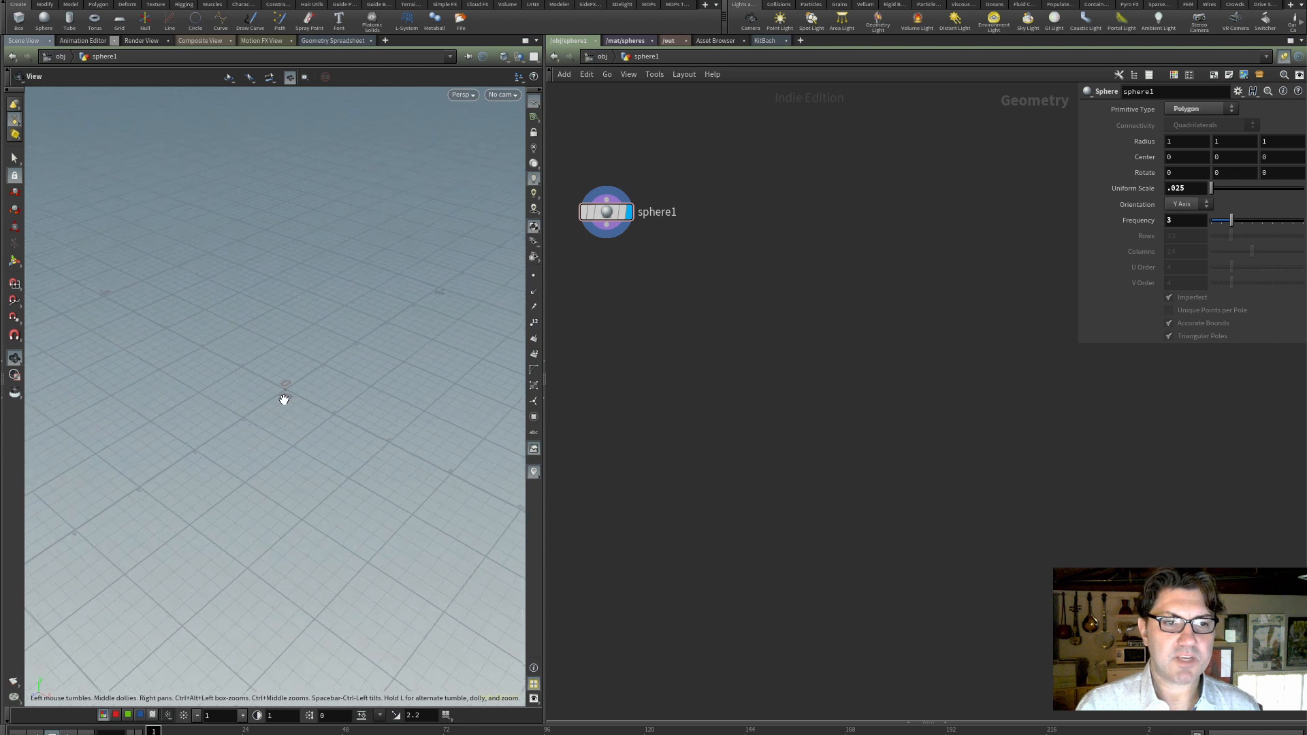
{"action": "scroll", "coordinate": [284, 400], "scroll_direction": "up", "scroll_amount": 1}
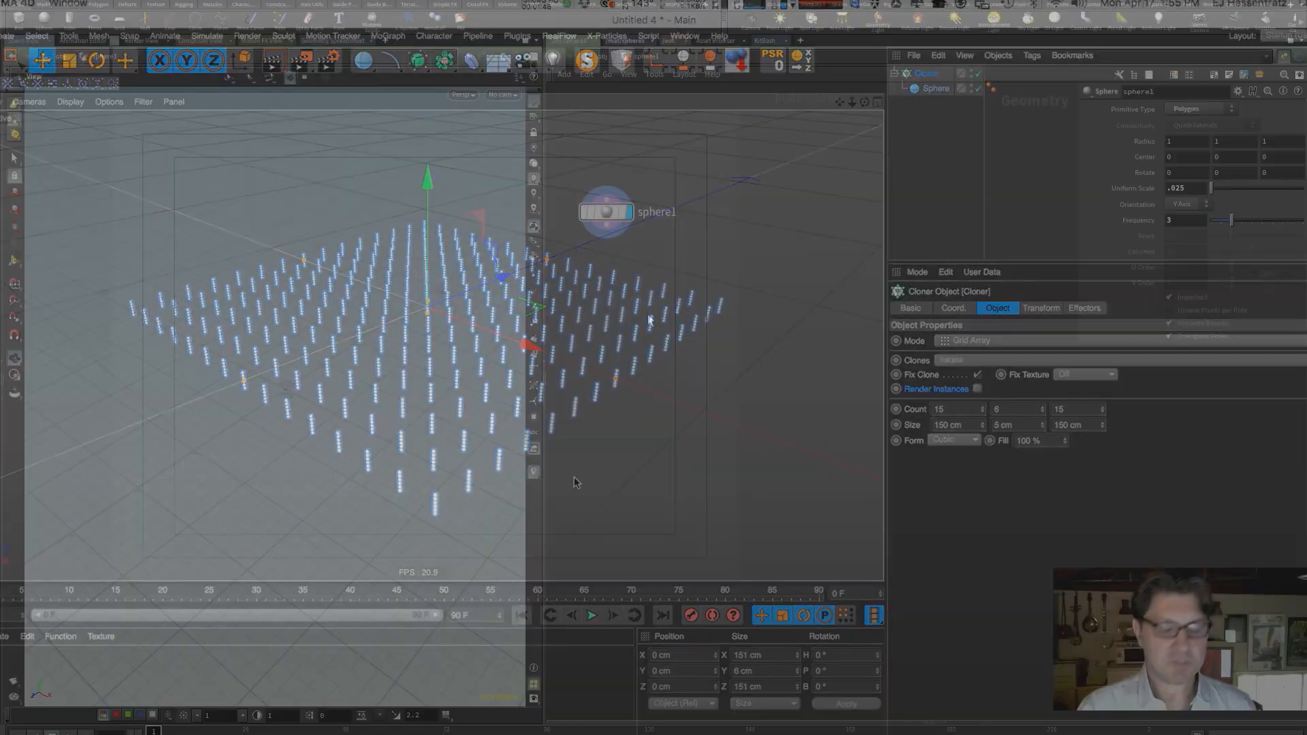
- Add a MOPs Instancer below the sphere node, feed the sphere into it, and display the instancer
{"action": "key", "text": "Tab"}
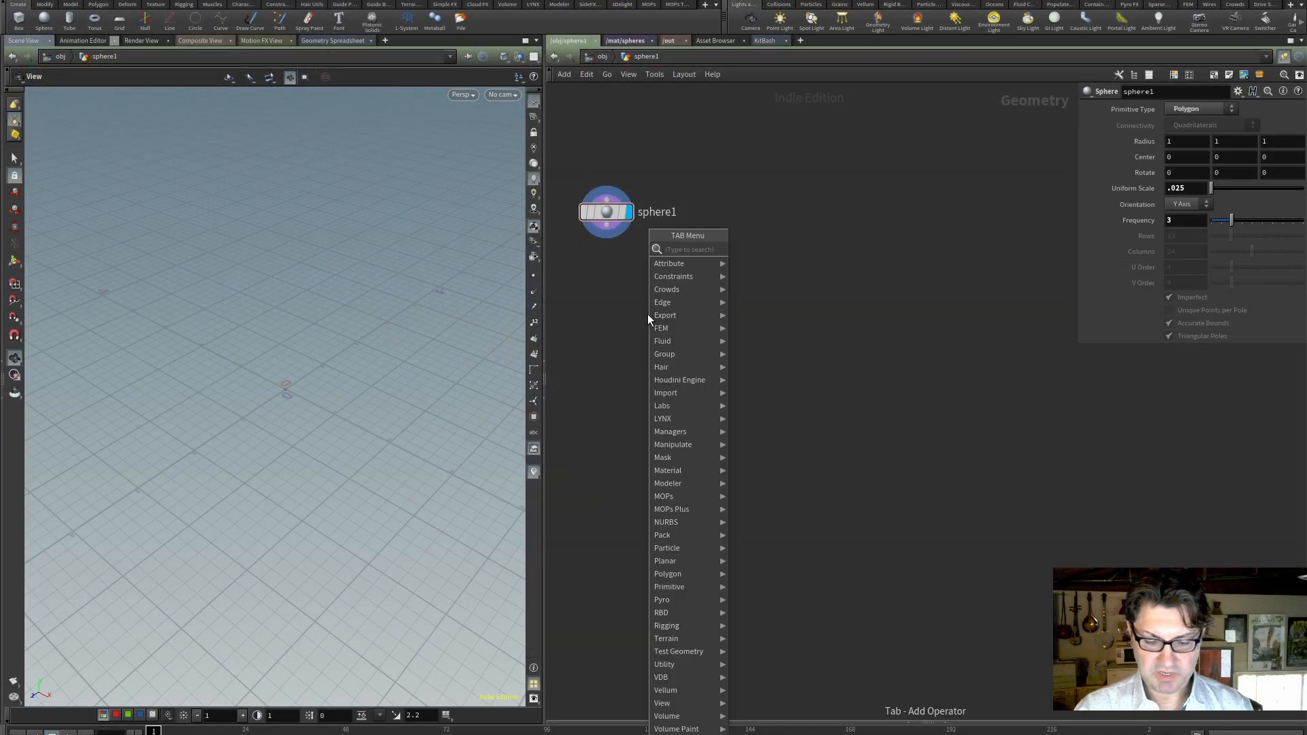
{"action": "type", "text": "mops"}
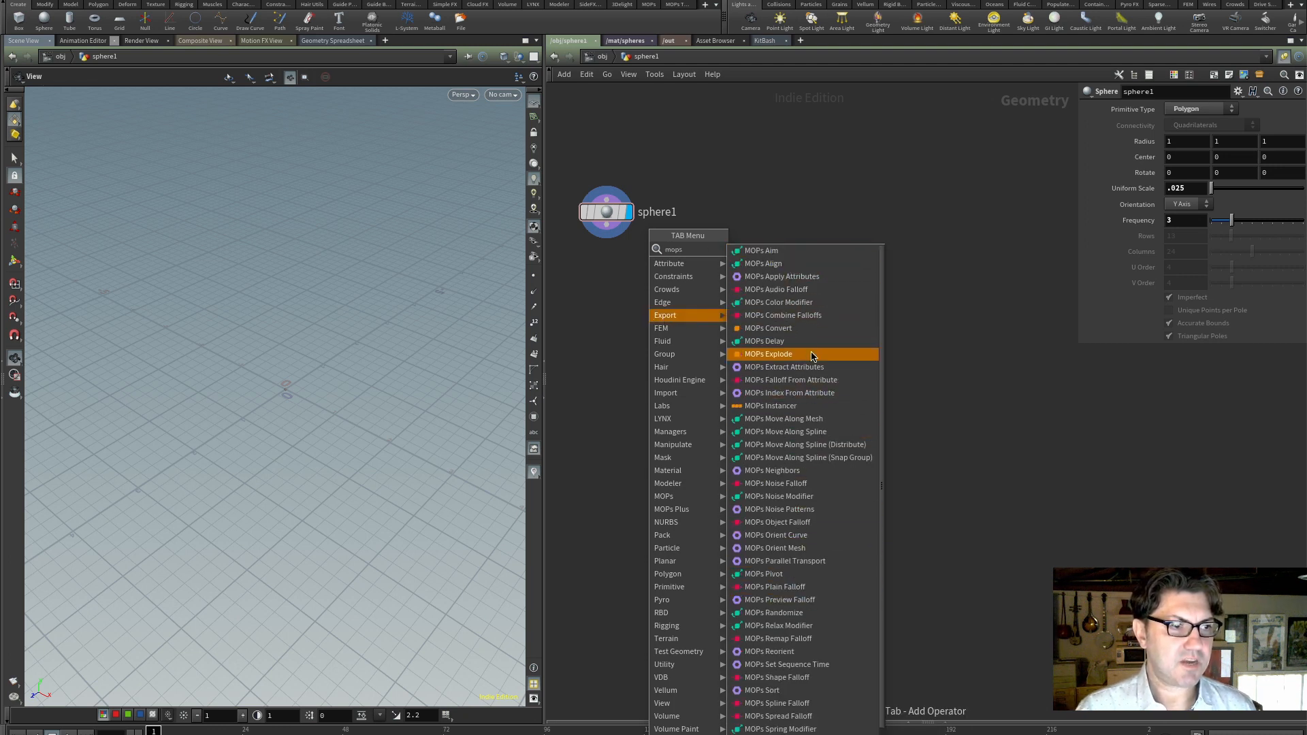
{"action": "left_click", "coordinate": [801, 419]}
{"action": "left_click", "coordinate": [634, 305]}
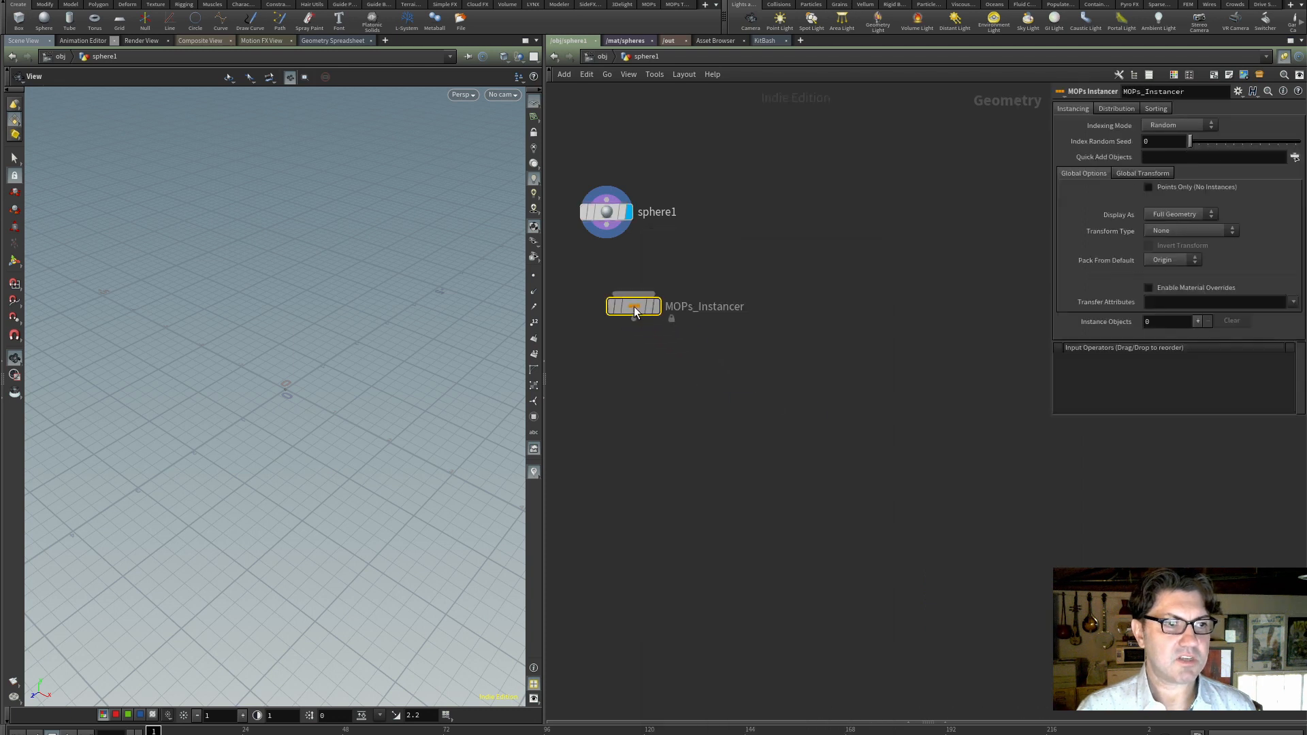
{"action": "left_click_drag", "start_coordinate": [607, 226], "coordinate": [664, 317]}
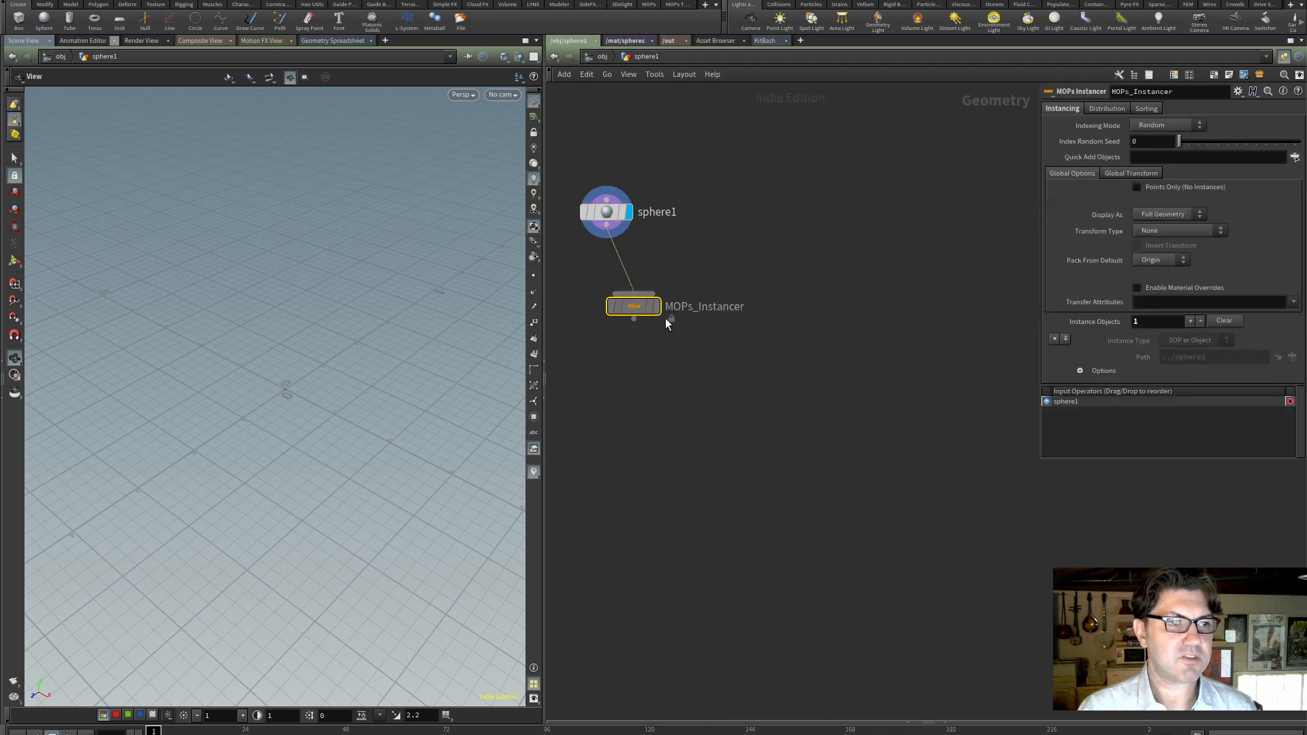
{"action": "left_click", "coordinate": [659, 308]}
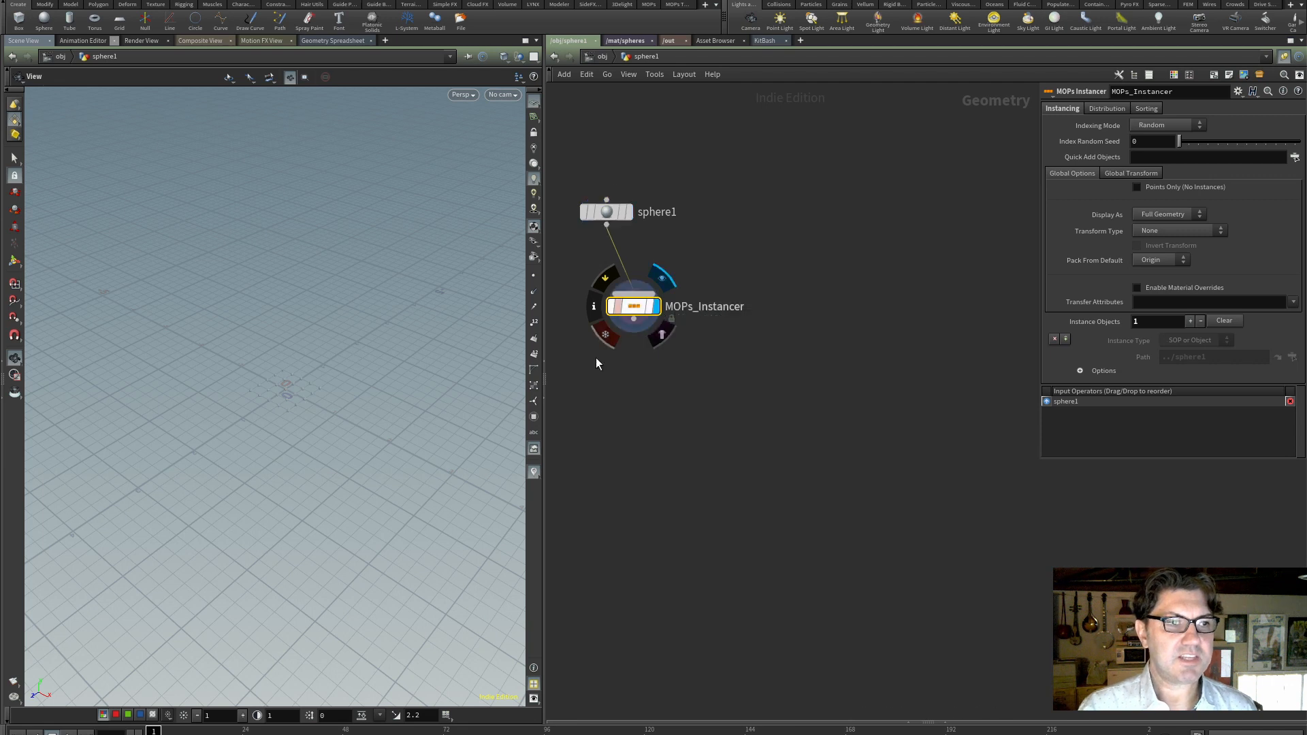
- Change the MOPs Instancer's grid distribution type to Fixed Number
{"action": "left_click_drag", "start_coordinate": [293, 393], "coordinate": [333, 362]}
{"action": "left_click", "coordinate": [1106, 108]}
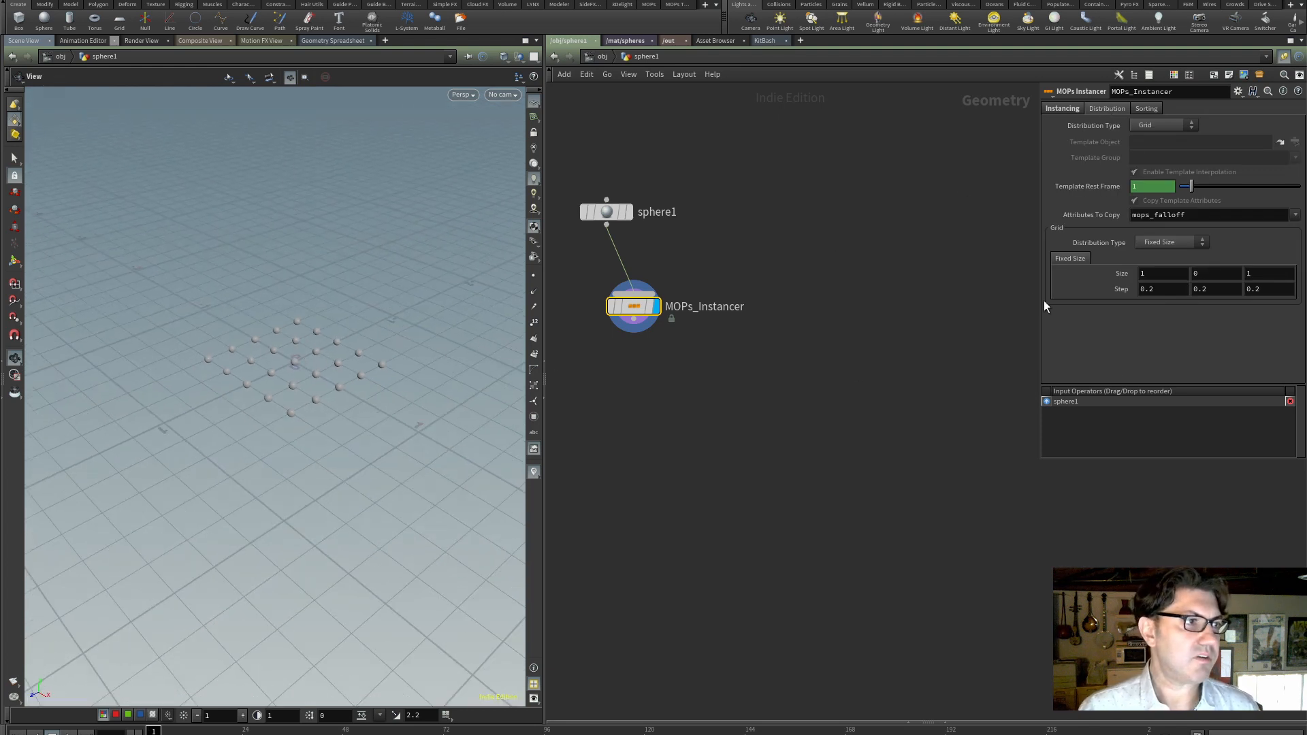
{"action": "left_click", "coordinate": [1178, 240]}
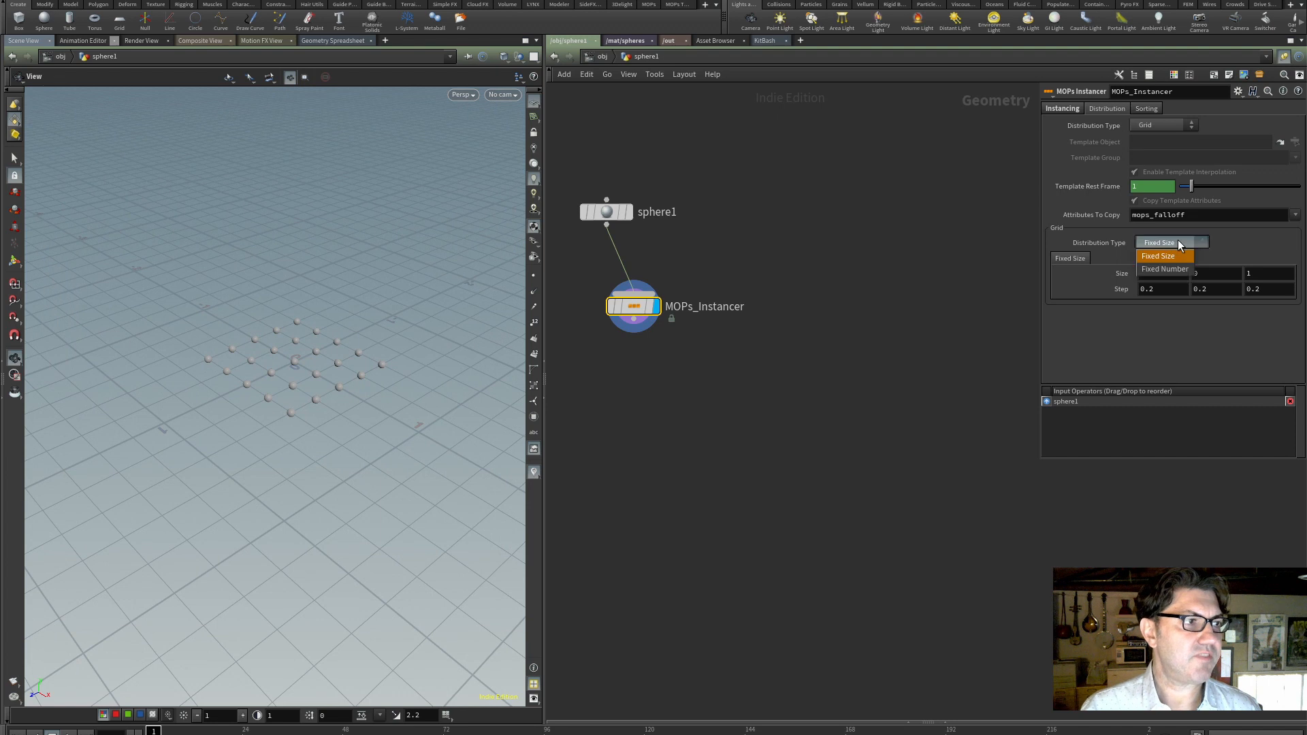
{"action": "left_click", "coordinate": [1177, 267]}
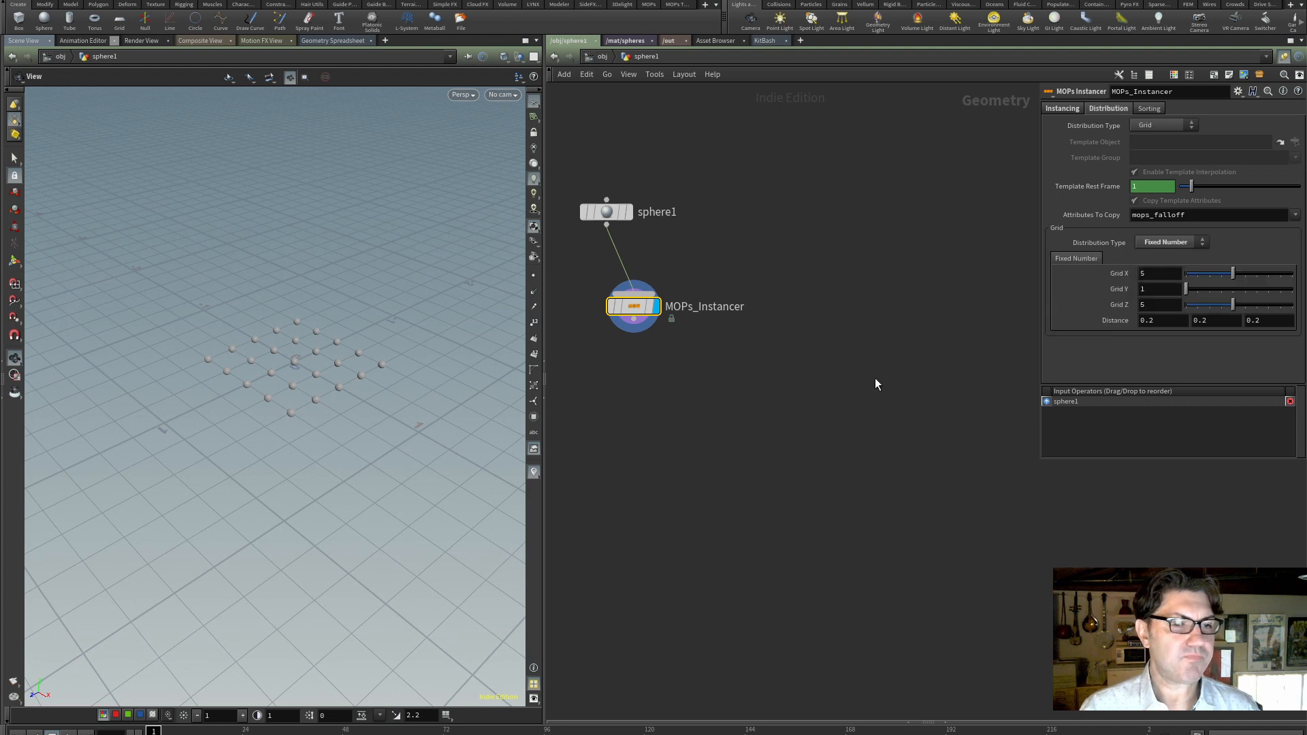
- Set the MOPs Instancer's fixed grid counts to 15 in X, 6 in Y and 15 in Z
{"action": "left_click", "coordinate": [1152, 273]}
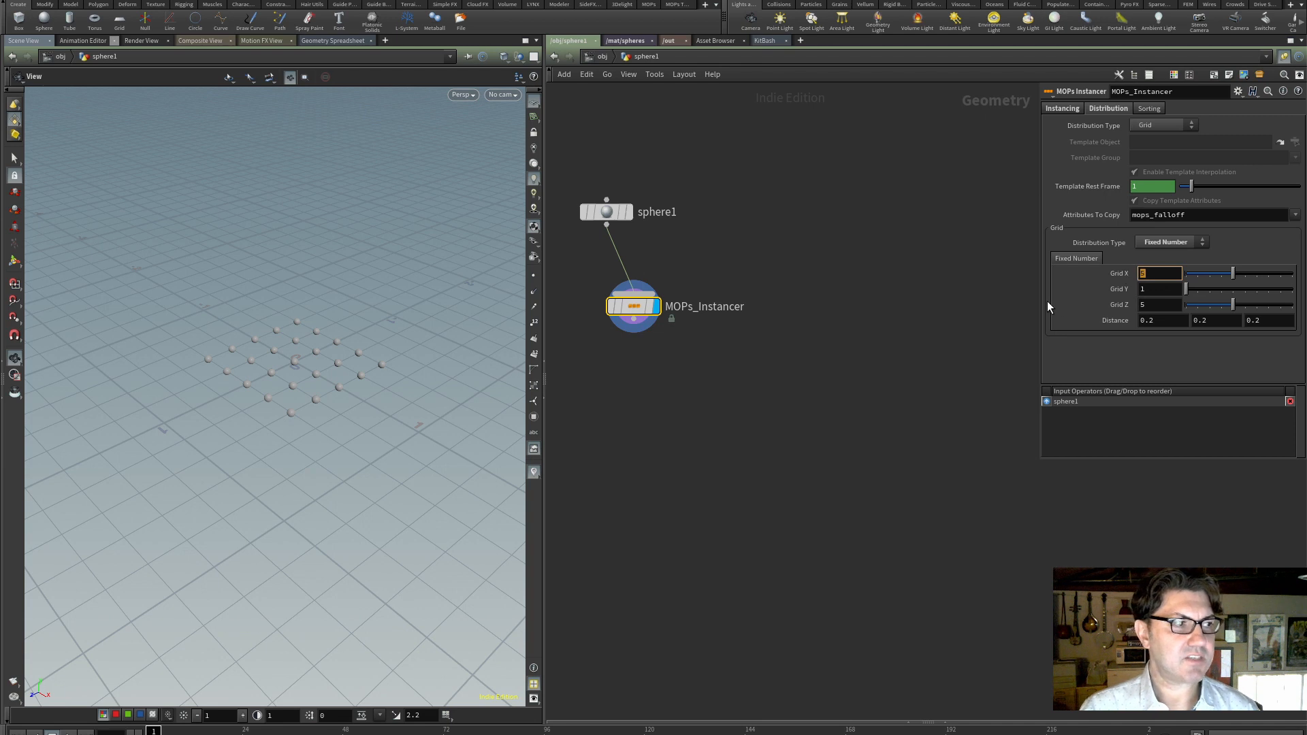
{"action": "type", "text": "15"}
{"action": "key", "text": "Return"}
{"action": "key", "text": "Tab"}
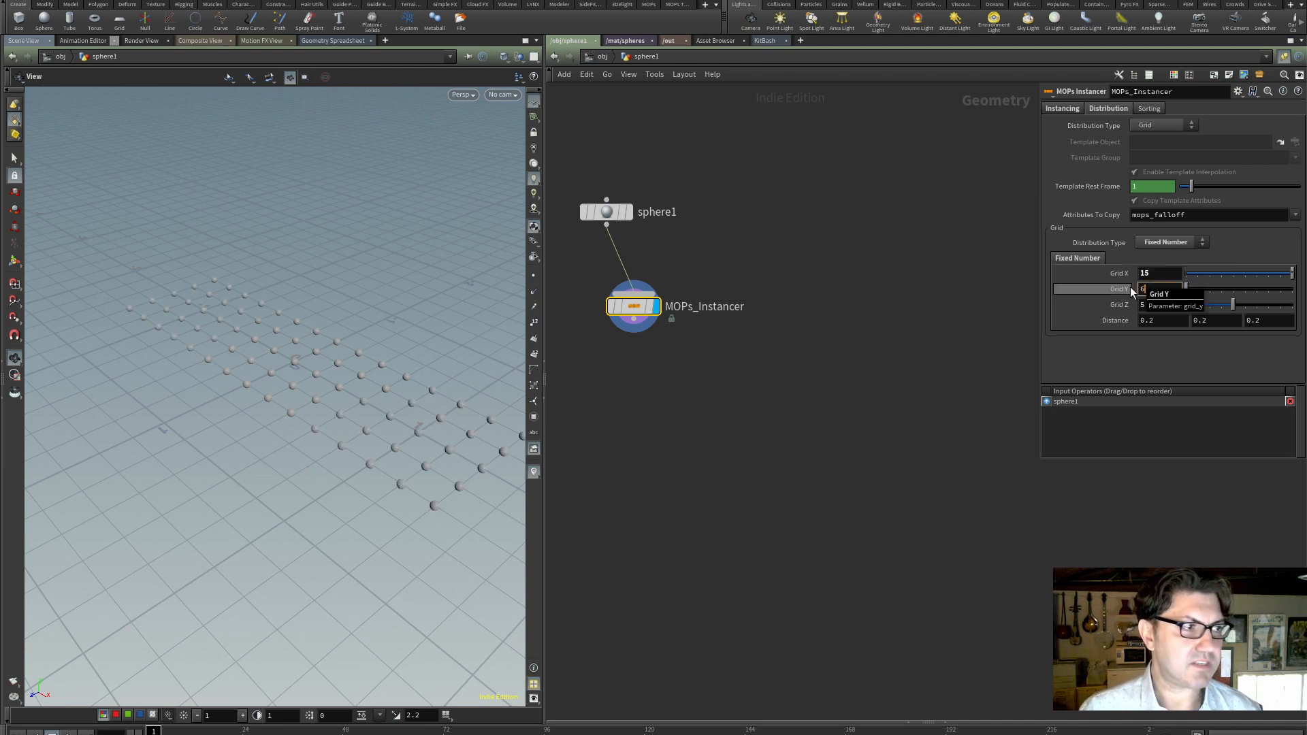
{"action": "type", "text": "6"}
{"action": "key", "text": "Return"}
{"action": "double_click", "coordinate": [1163, 303]}
{"action": "type", "text": "15"}
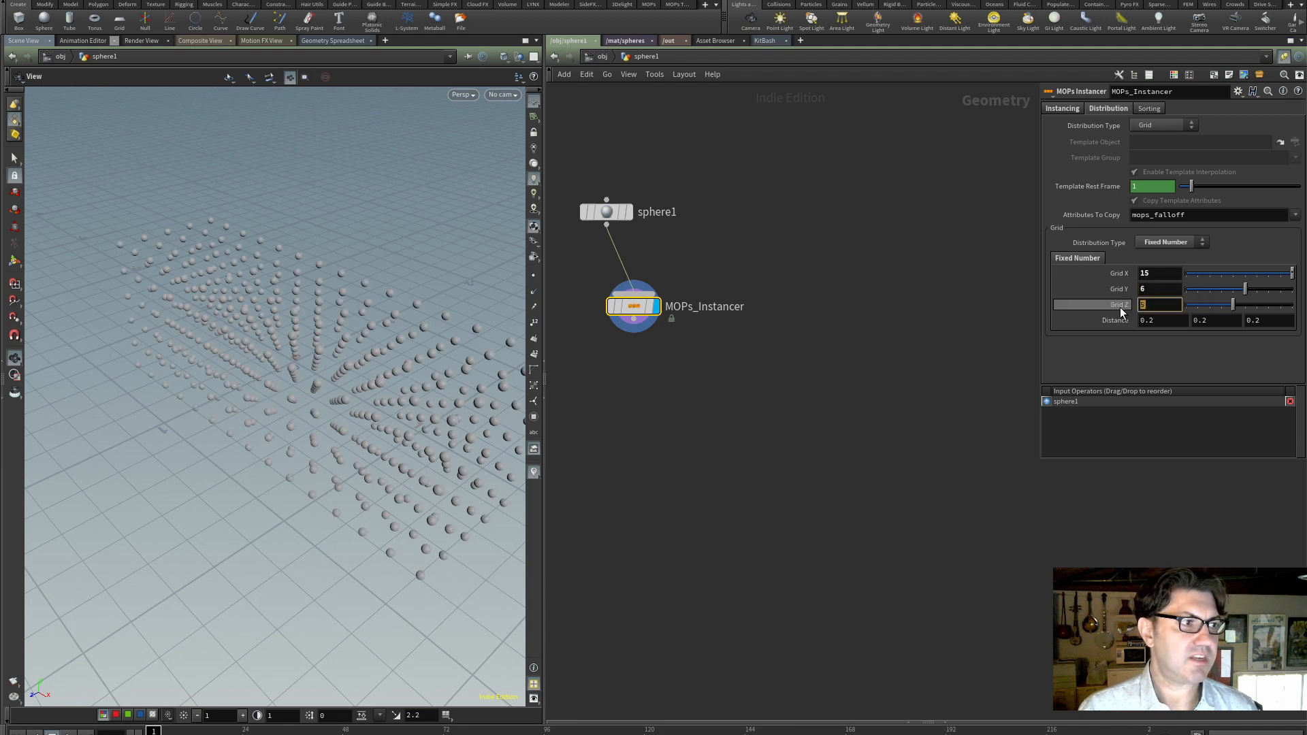
{"action": "key", "text": "Return"}
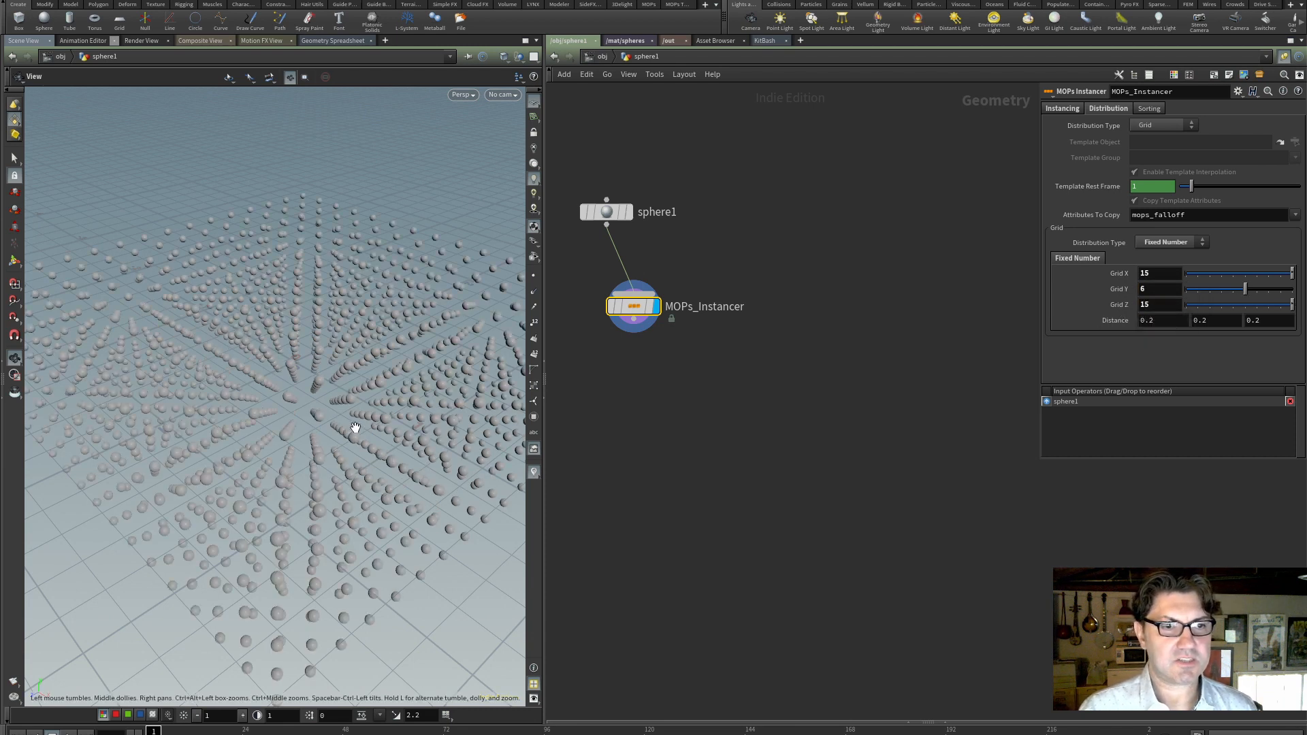
{"action": "left_click_drag", "start_coordinate": [353, 429], "coordinate": [335, 382]}
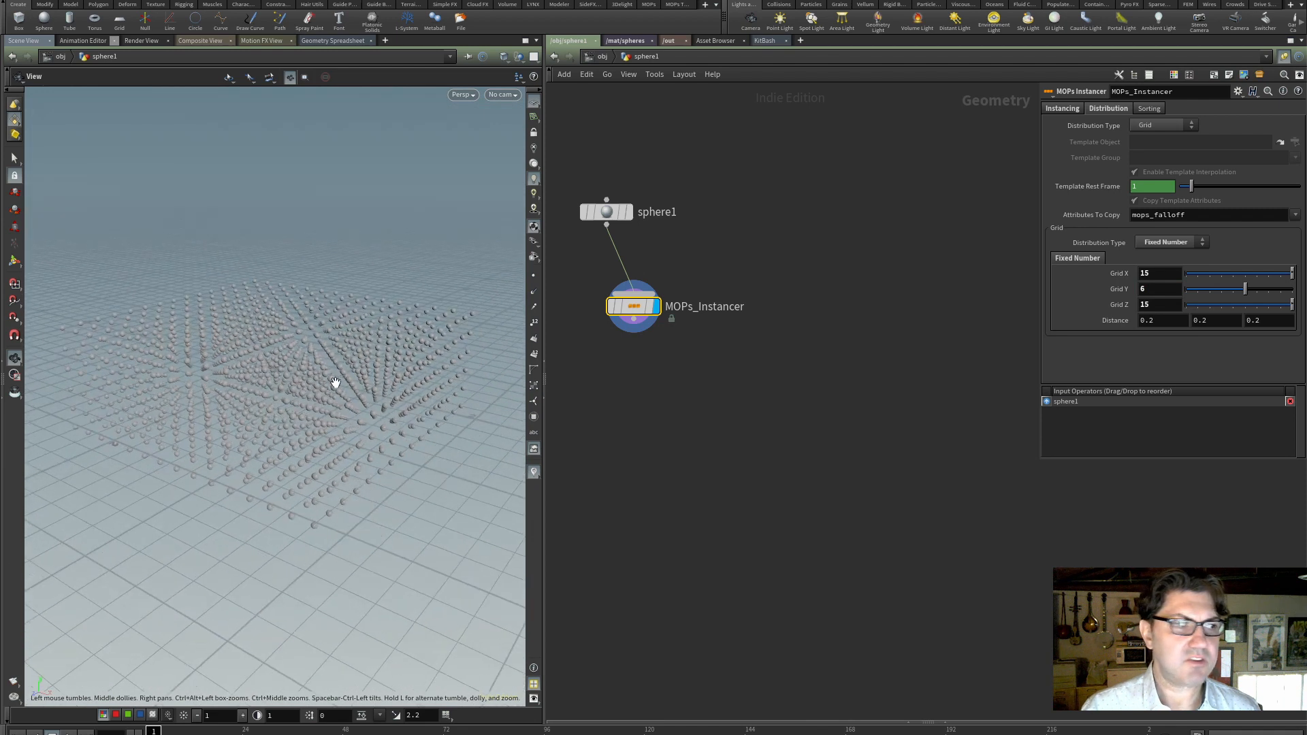
- Set the instancer's grid distance to 1.5 in X, .05 in Y and 1.5 in Z
{"action": "double_click", "coordinate": [1157, 320]}
{"action": "left_click_drag", "start_coordinate": [394, 388], "coordinate": [385, 388]}
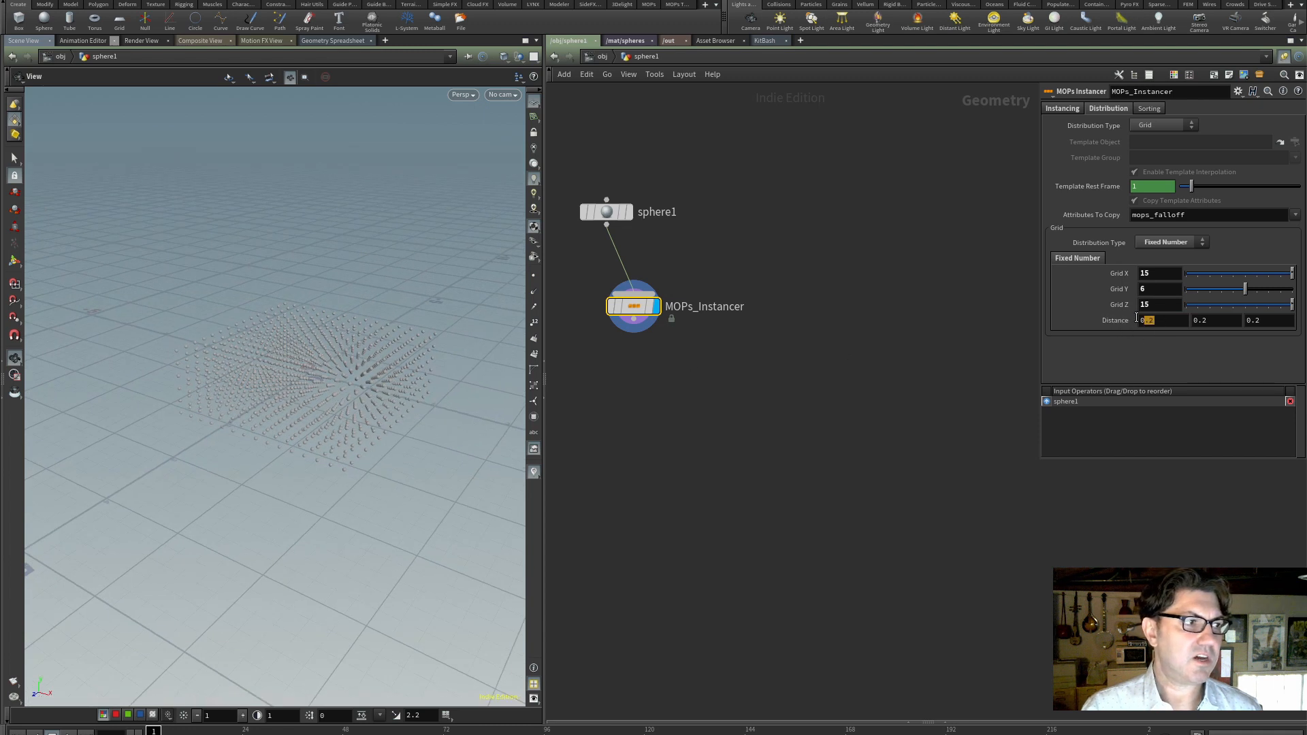
{"action": "type", "text": "1.5"}
{"action": "key", "text": "Return"}
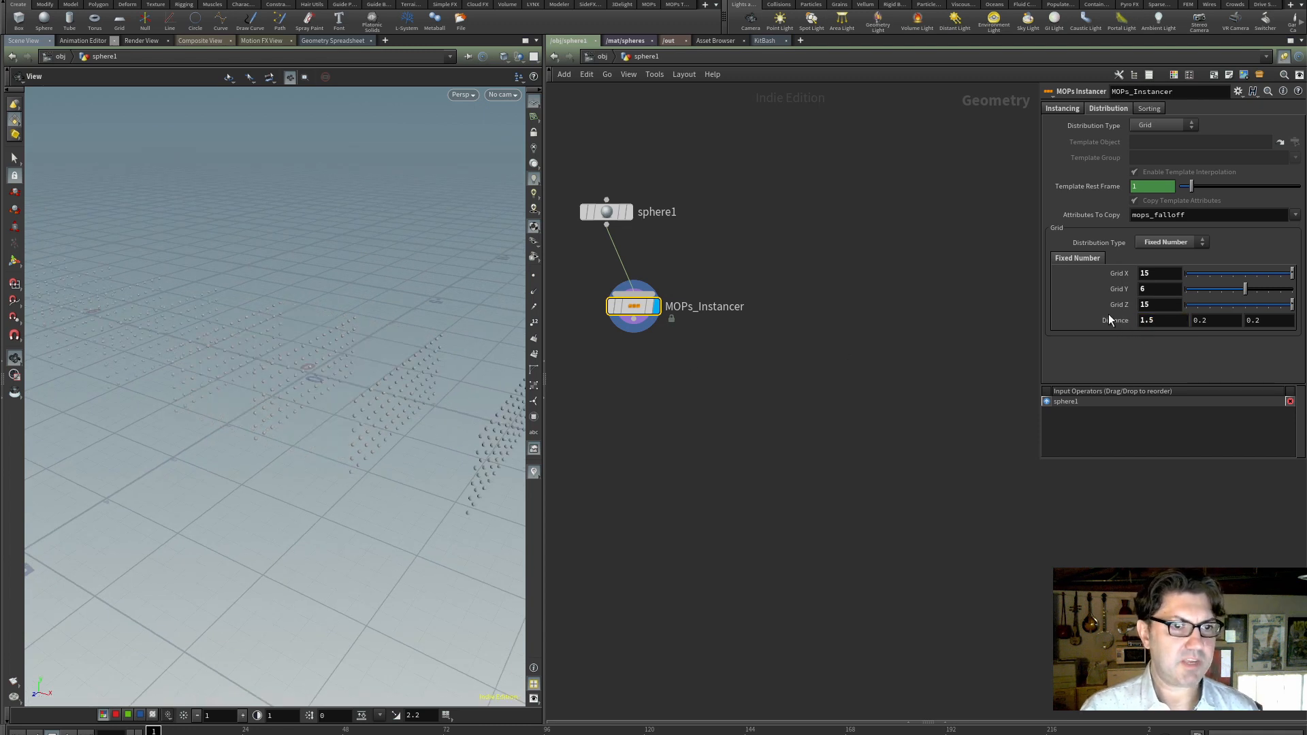
{"action": "double_click", "coordinate": [1213, 319]}
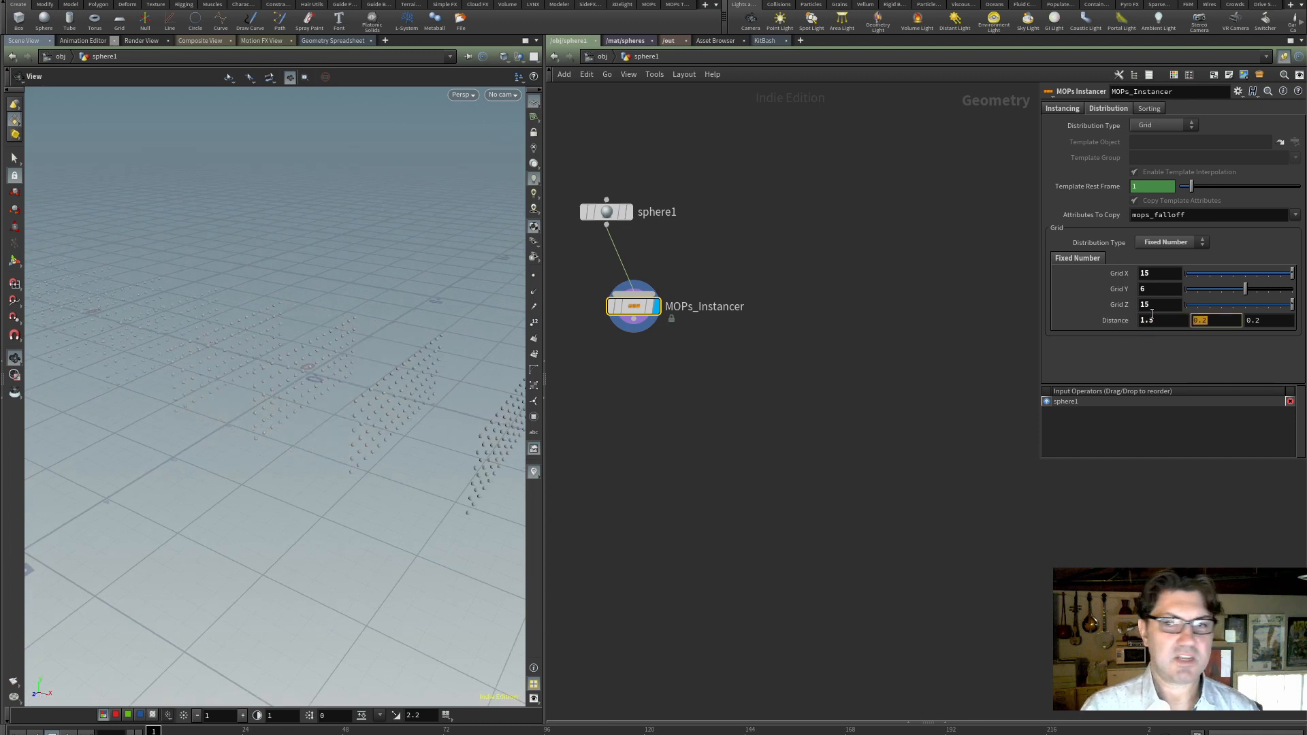
{"action": "type", "text": ".05"}
{"action": "key", "text": "Return"}
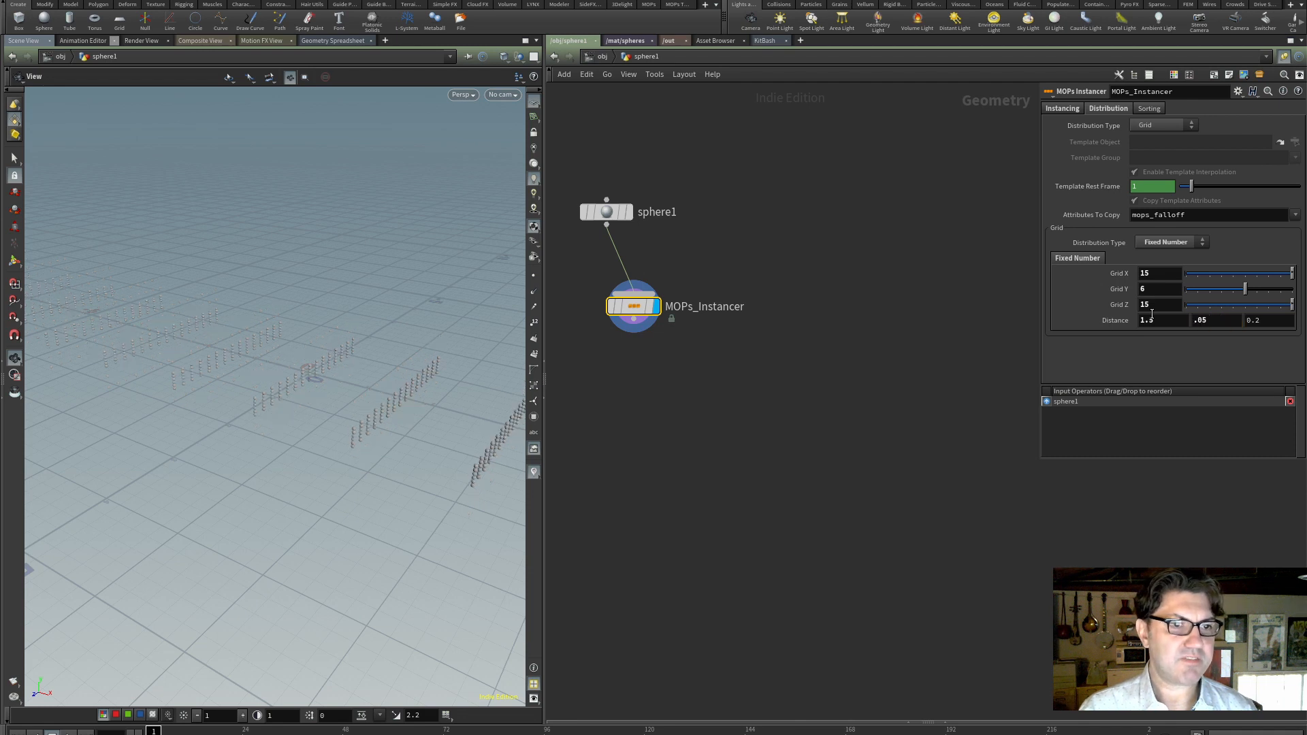
{"action": "left_click_drag", "start_coordinate": [1284, 320], "coordinate": [1223, 314]}
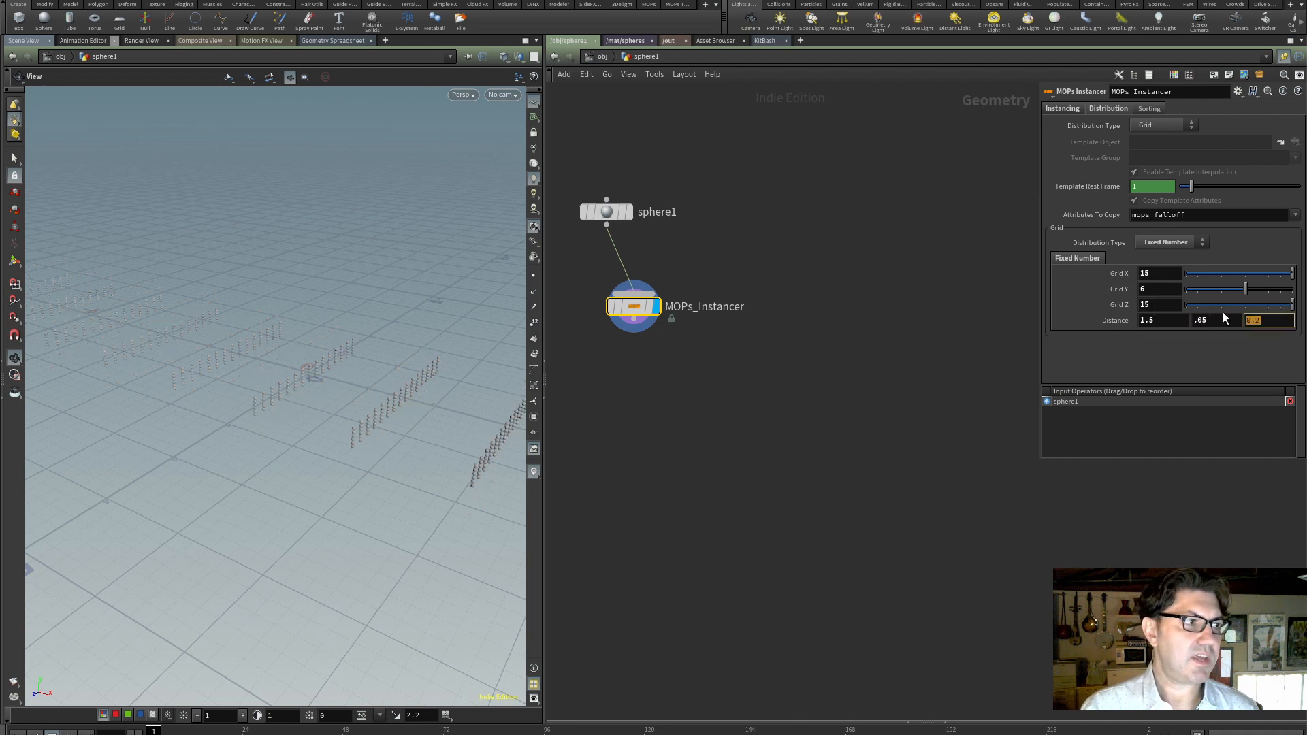
{"action": "type", "text": "1.5"}
{"action": "key", "text": "Return"}
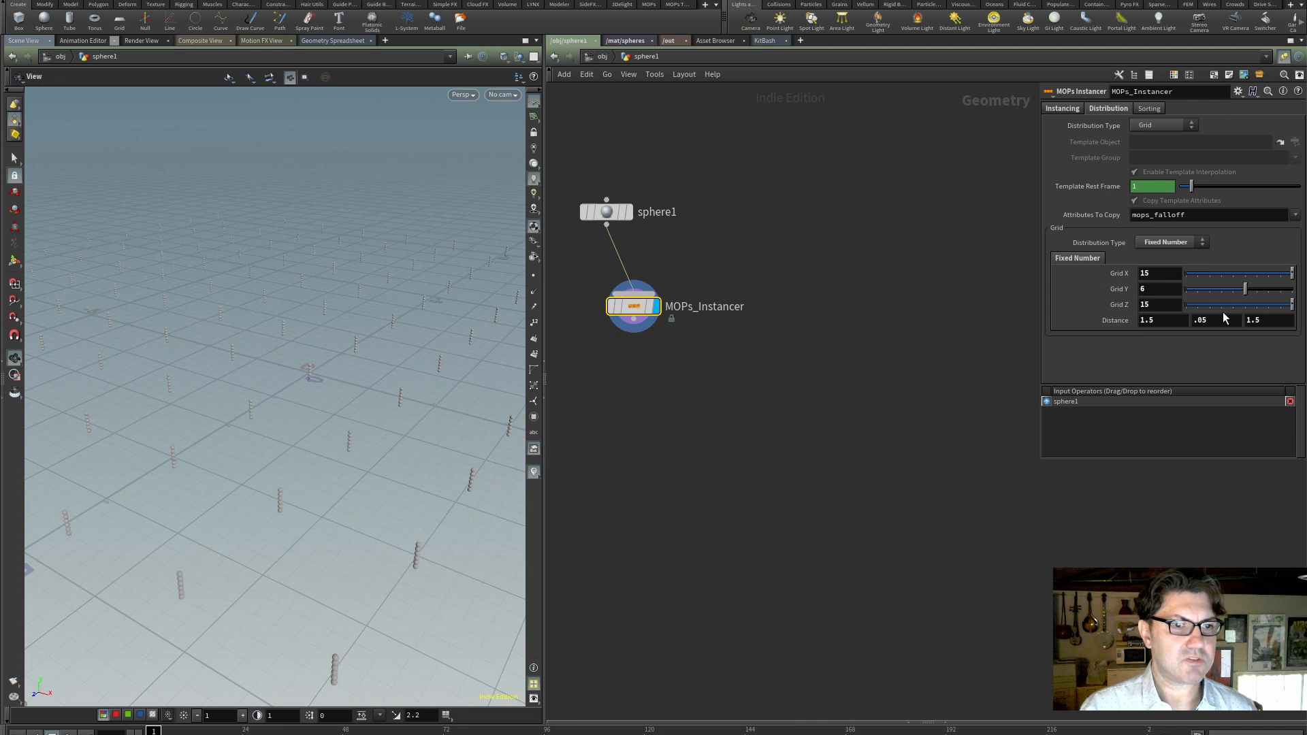
{"action": "scroll", "coordinate": [383, 433], "scroll_direction": "down", "scroll_amount": 6}
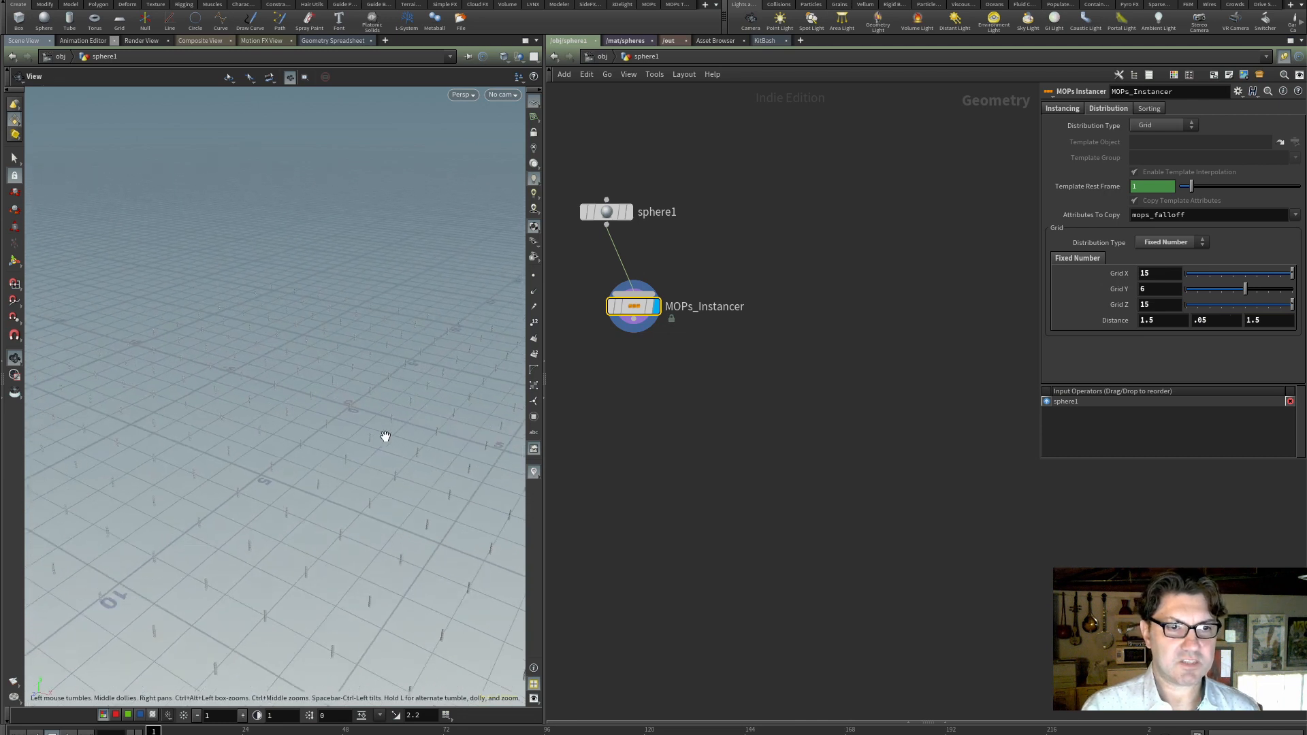
{"action": "scroll", "coordinate": [385, 436], "scroll_direction": "down", "scroll_amount": 6}
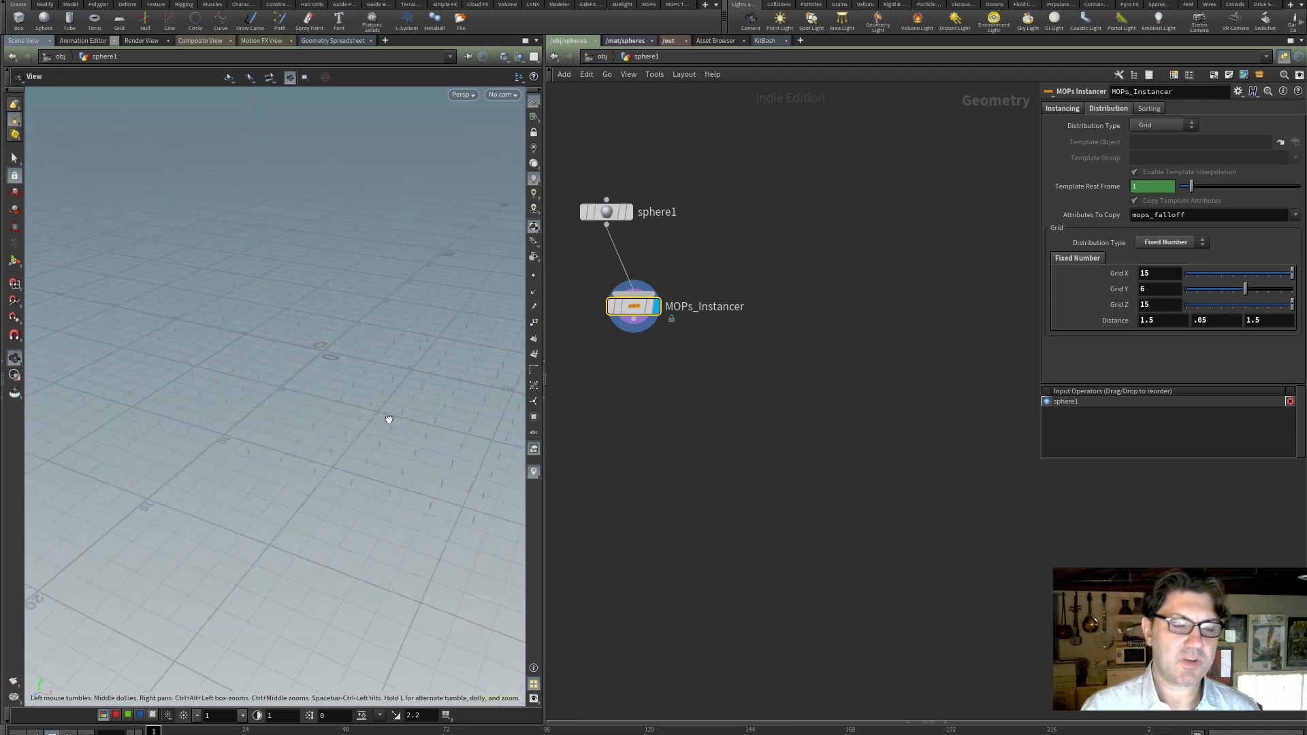
{"action": "scroll", "coordinate": [388, 419], "scroll_direction": "up", "scroll_amount": 6}
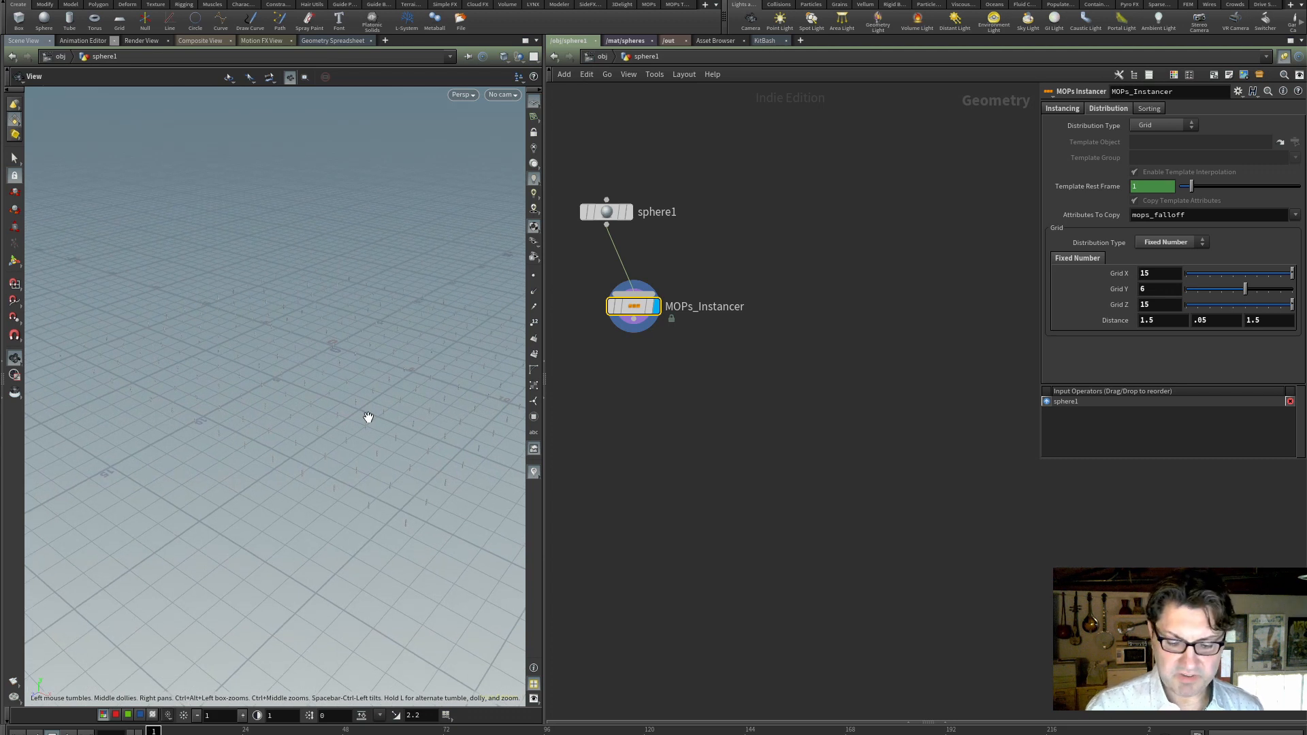
- Switch the viewport background's color scheme from Light to the dark scheme in the display options
{"action": "key", "text": "d"}
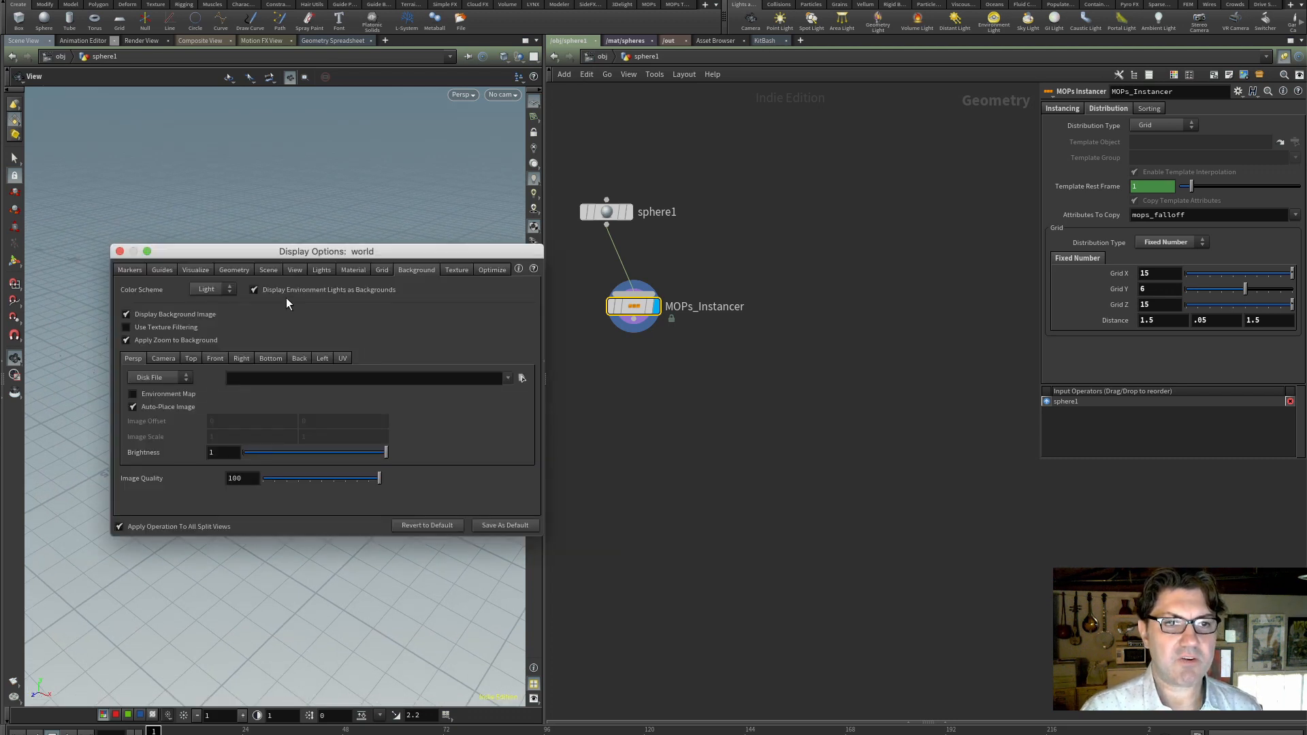
{"action": "left_click", "coordinate": [220, 288]}
{"action": "left_click", "coordinate": [209, 313]}
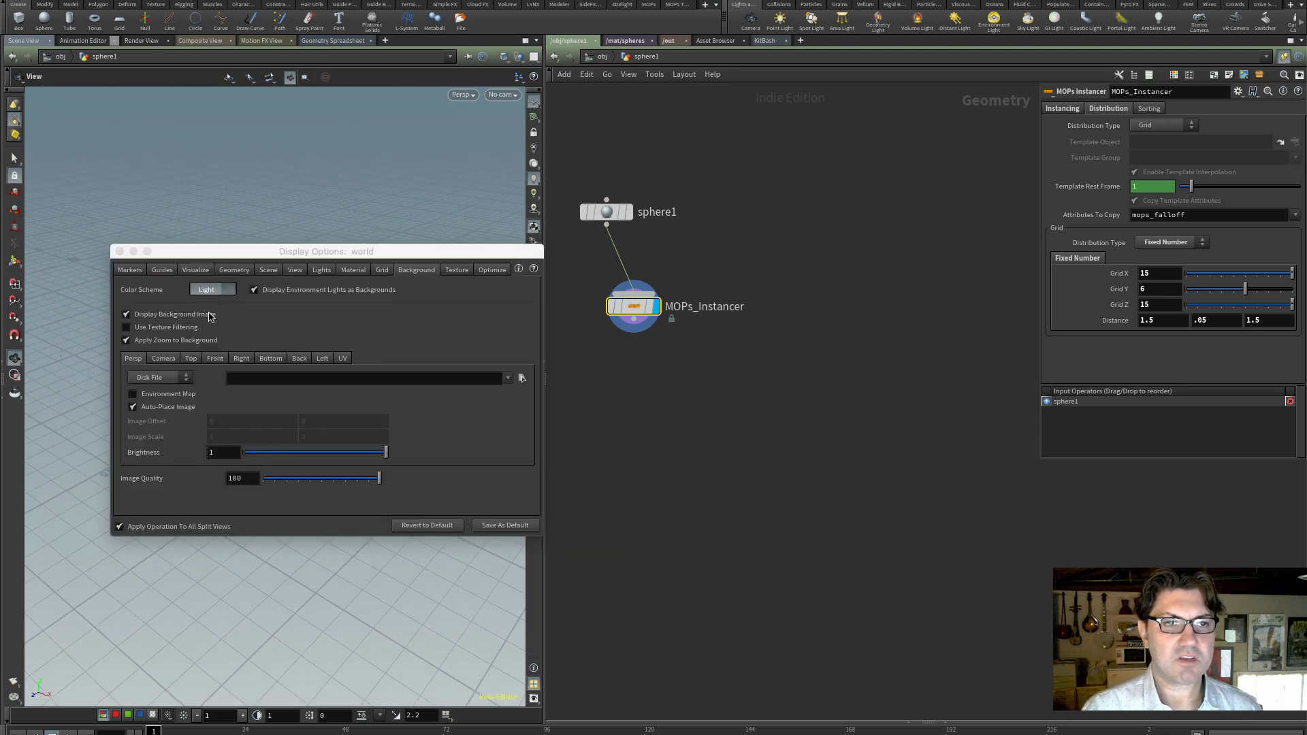
{"action": "left_click", "coordinate": [120, 252]}
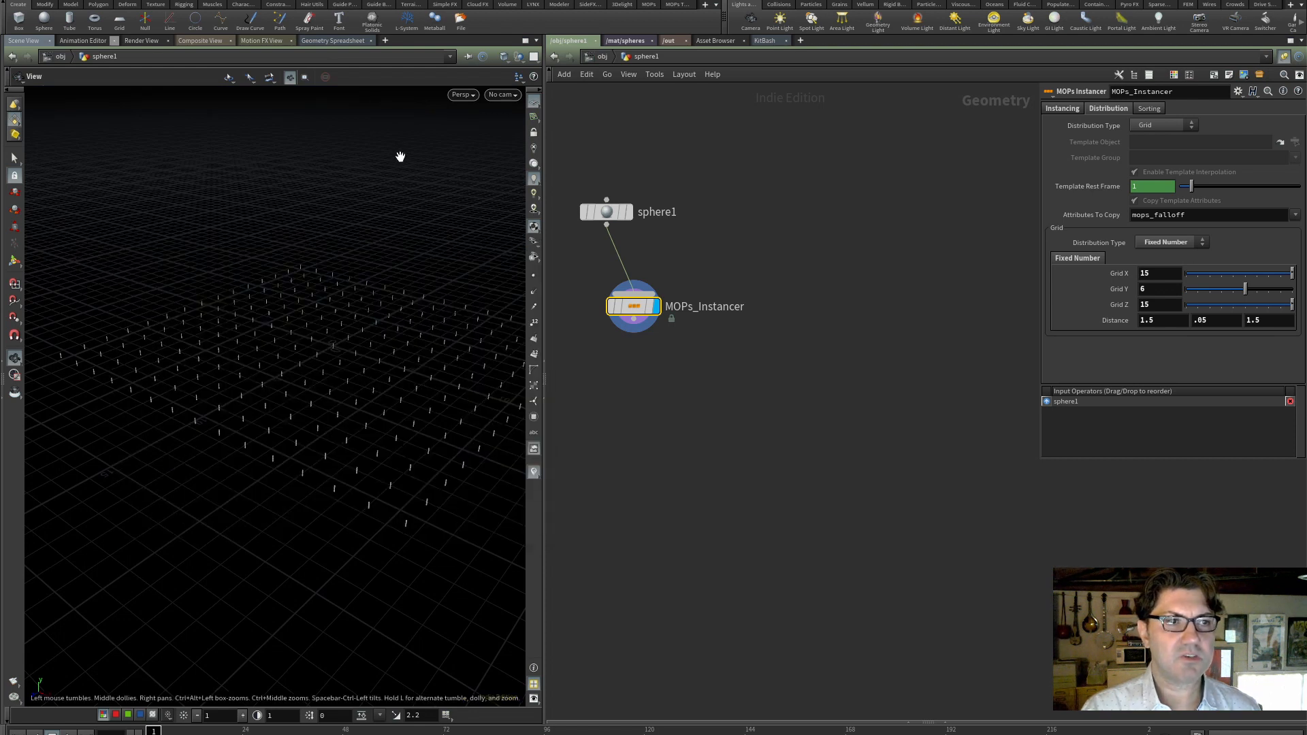
- Hide the viewport's reference grid and widen the viewport pane for a larger view of the sphere columns
{"action": "left_click", "coordinate": [534, 104]}
{"action": "left_click_drag", "start_coordinate": [348, 382], "coordinate": [327, 382]}
{"action": "right_click_drag", "start_coordinate": [351, 380], "coordinate": [297, 333]}
{"action": "left_click_drag", "start_coordinate": [550, 479], "coordinate": [623, 479]}
{"action": "left_click_drag", "start_coordinate": [360, 379], "coordinate": [378, 360]}
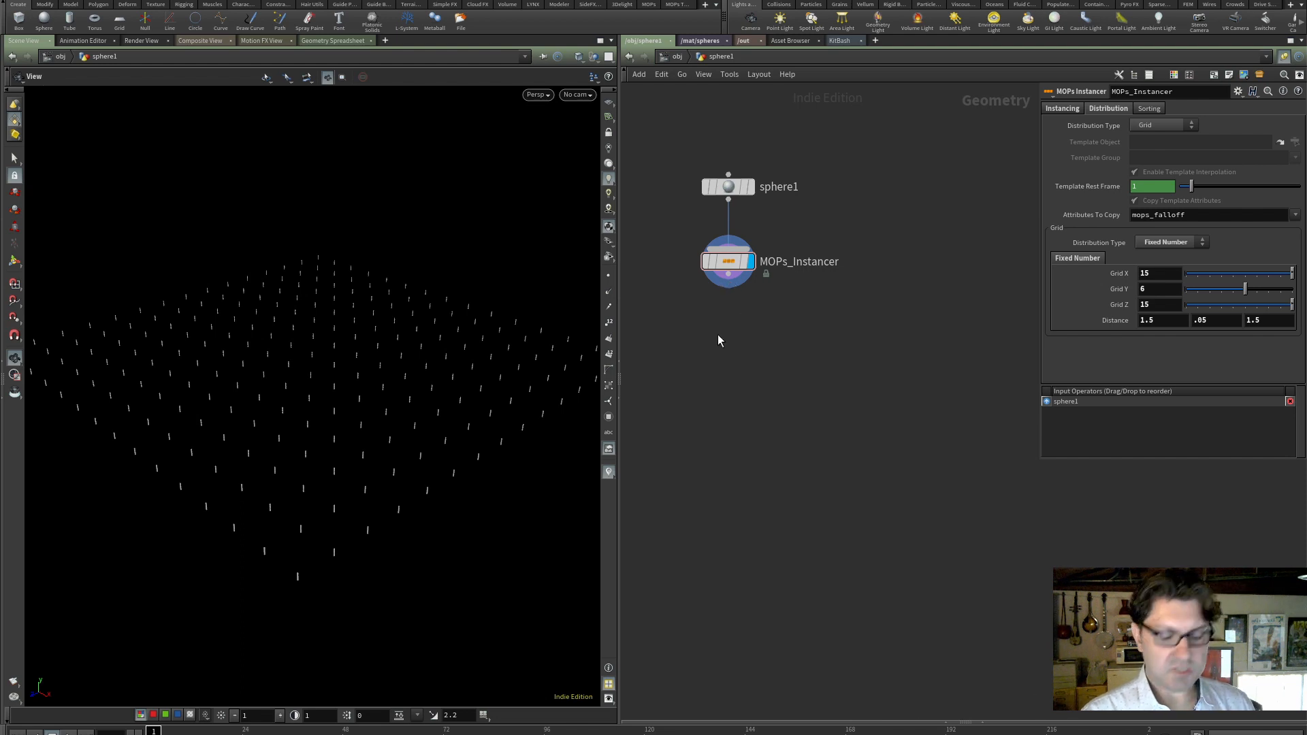
- Add a MOPs Noise Falloff node directly below the MOPs Instancer, connected to its output and displayed
{"action": "key", "text": "Tab"}
{"action": "type", "text": "mops"}
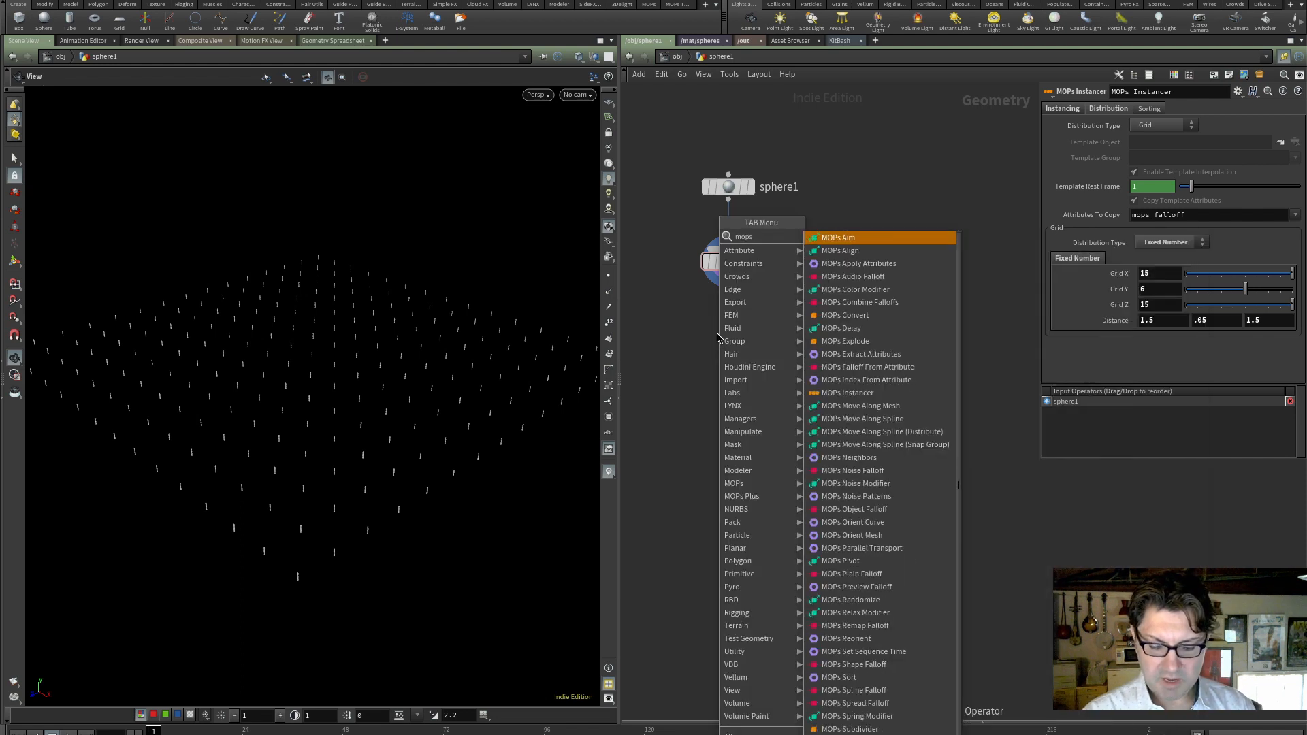
{"action": "type", "text": "fa"}
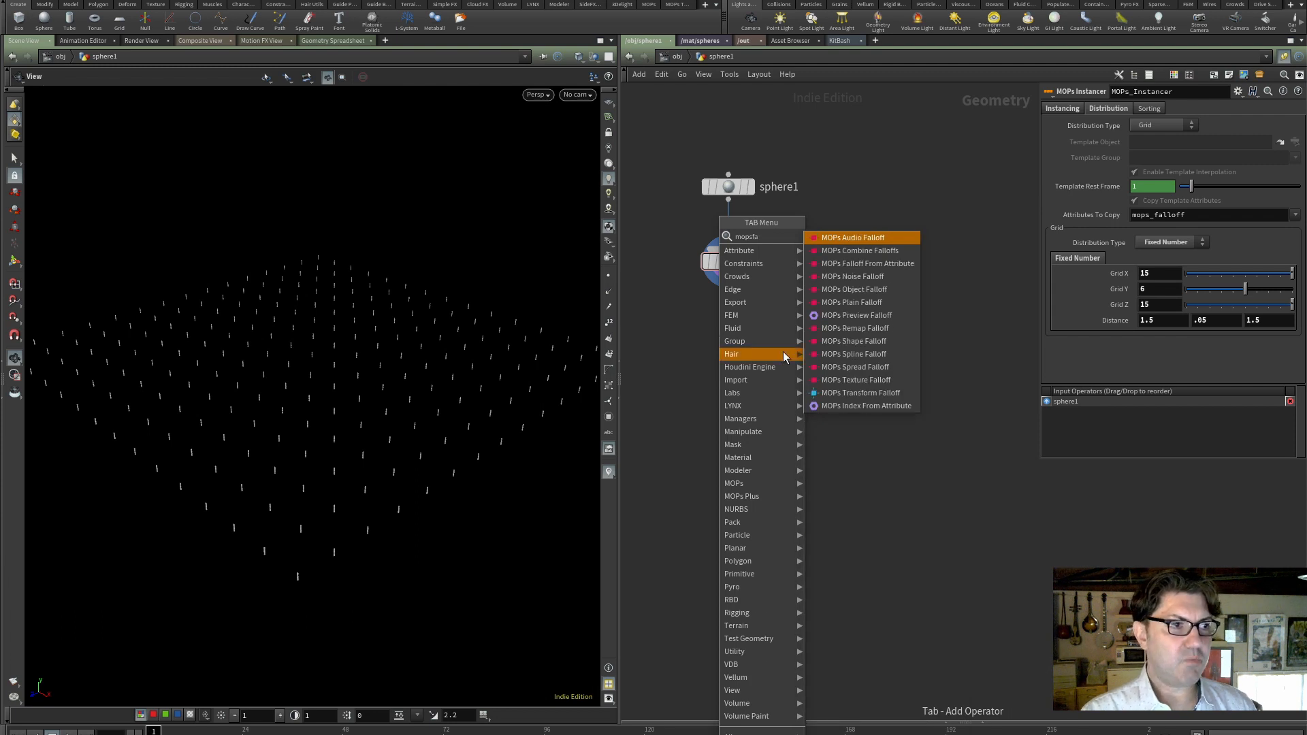
{"action": "left_click", "coordinate": [876, 277]}
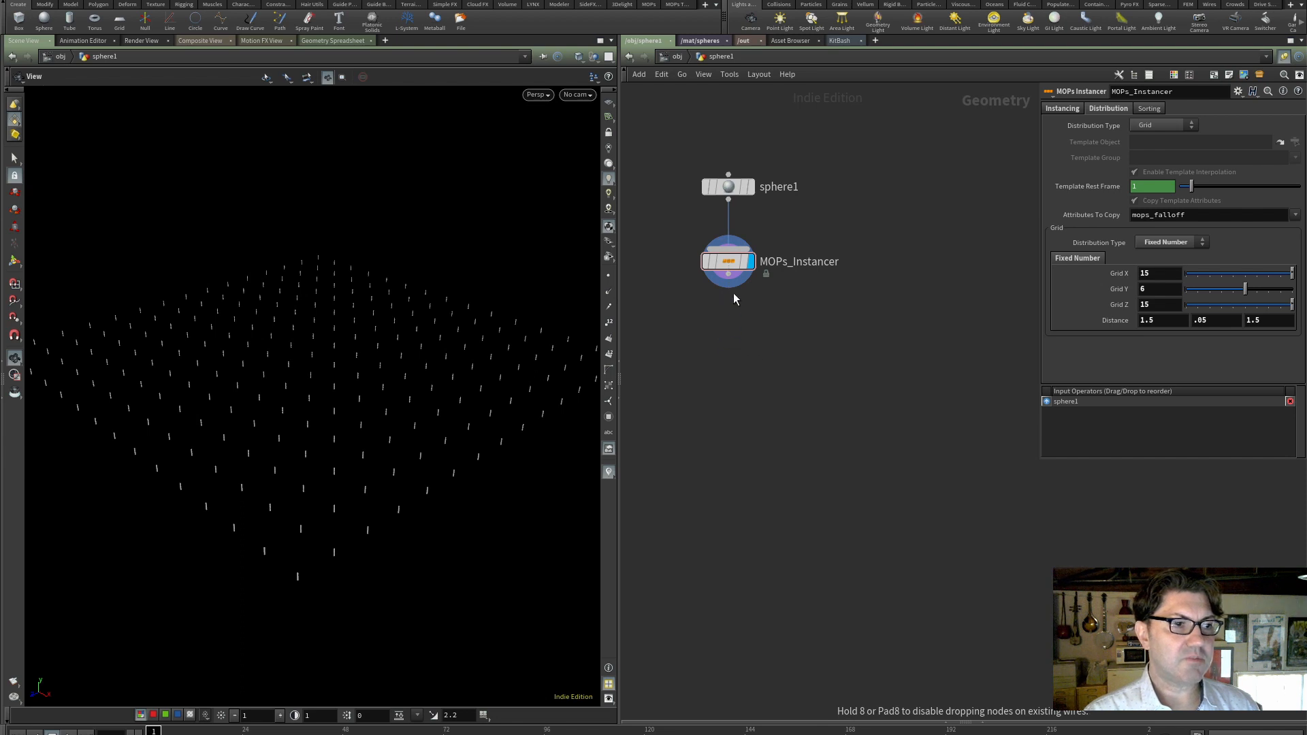
{"action": "left_click", "coordinate": [728, 336]}
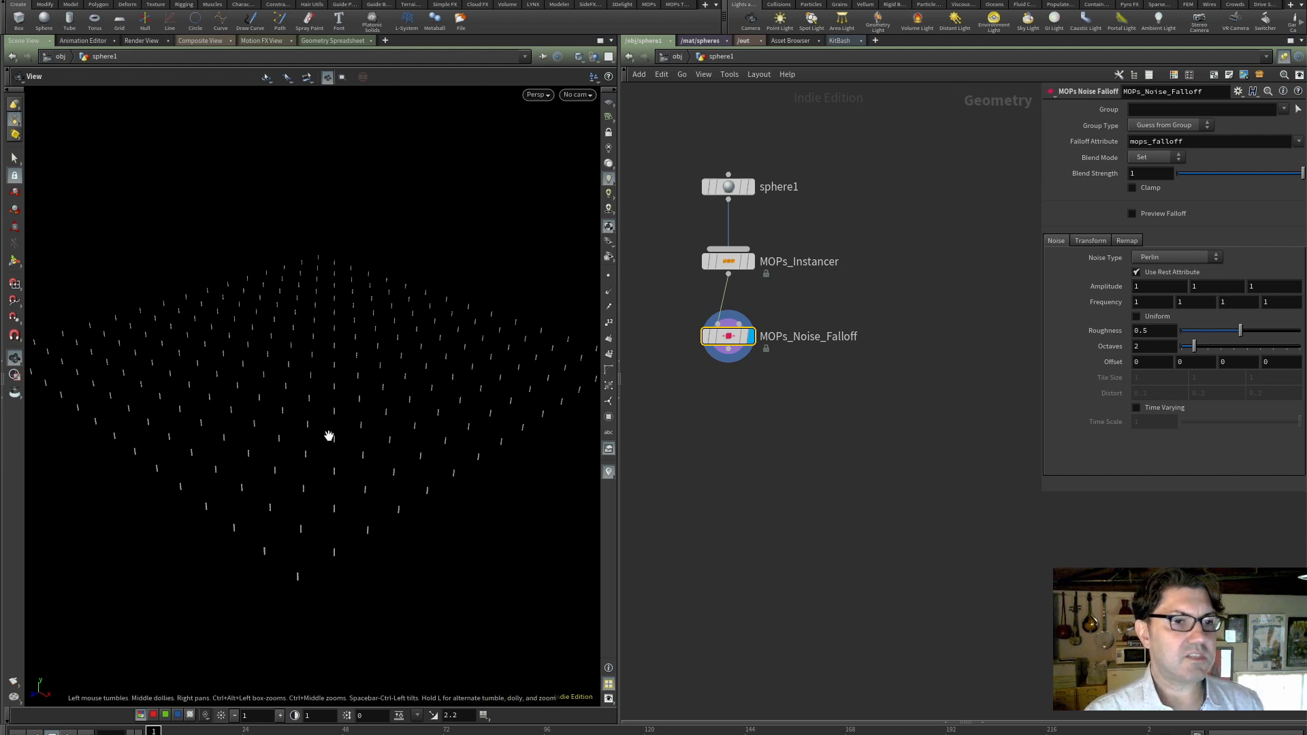
- Enable the falloff preview on the MOPs Noise Falloff and set its falloff ramp to the Grayscale preset
{"action": "left_click_drag", "start_coordinate": [303, 400], "coordinate": [294, 448]}
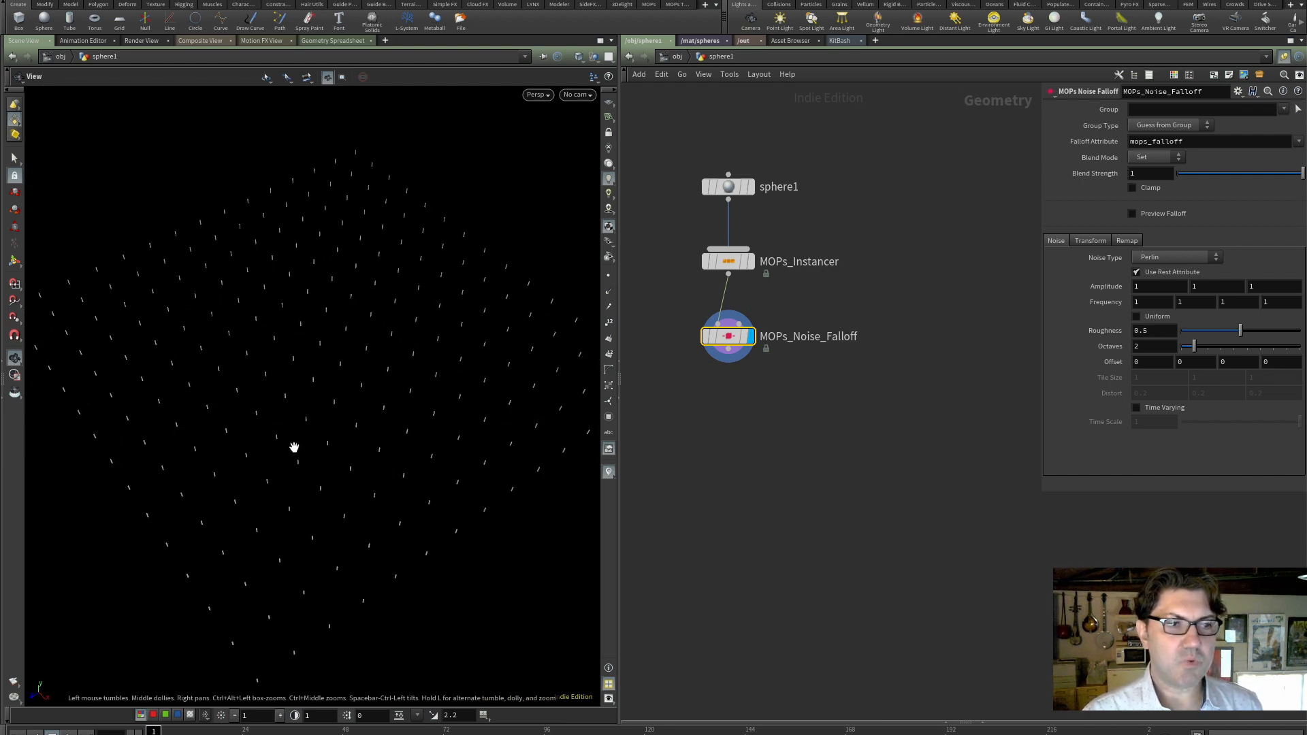
{"action": "left_click", "coordinate": [1132, 214]}
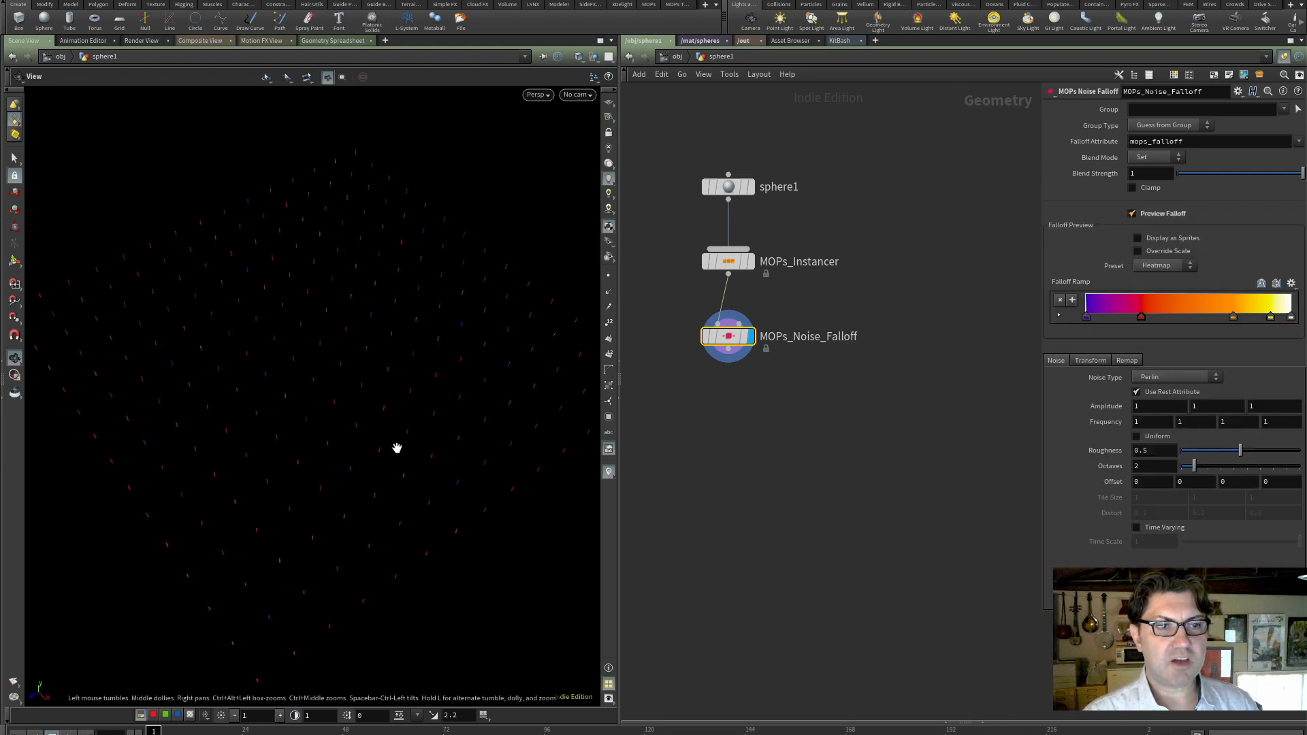
{"action": "left_click_drag", "start_coordinate": [347, 431], "coordinate": [313, 440]}
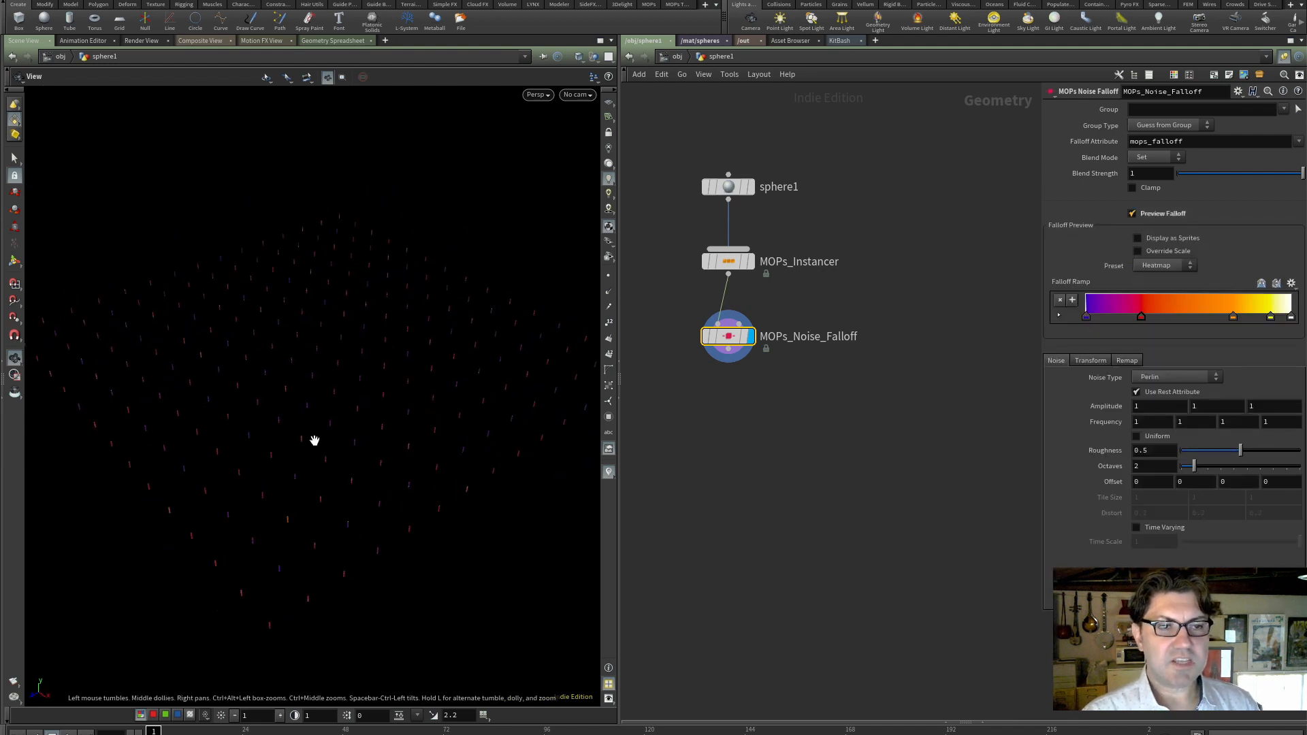
{"action": "scroll", "coordinate": [314, 441], "scroll_direction": "up", "scroll_amount": 10}
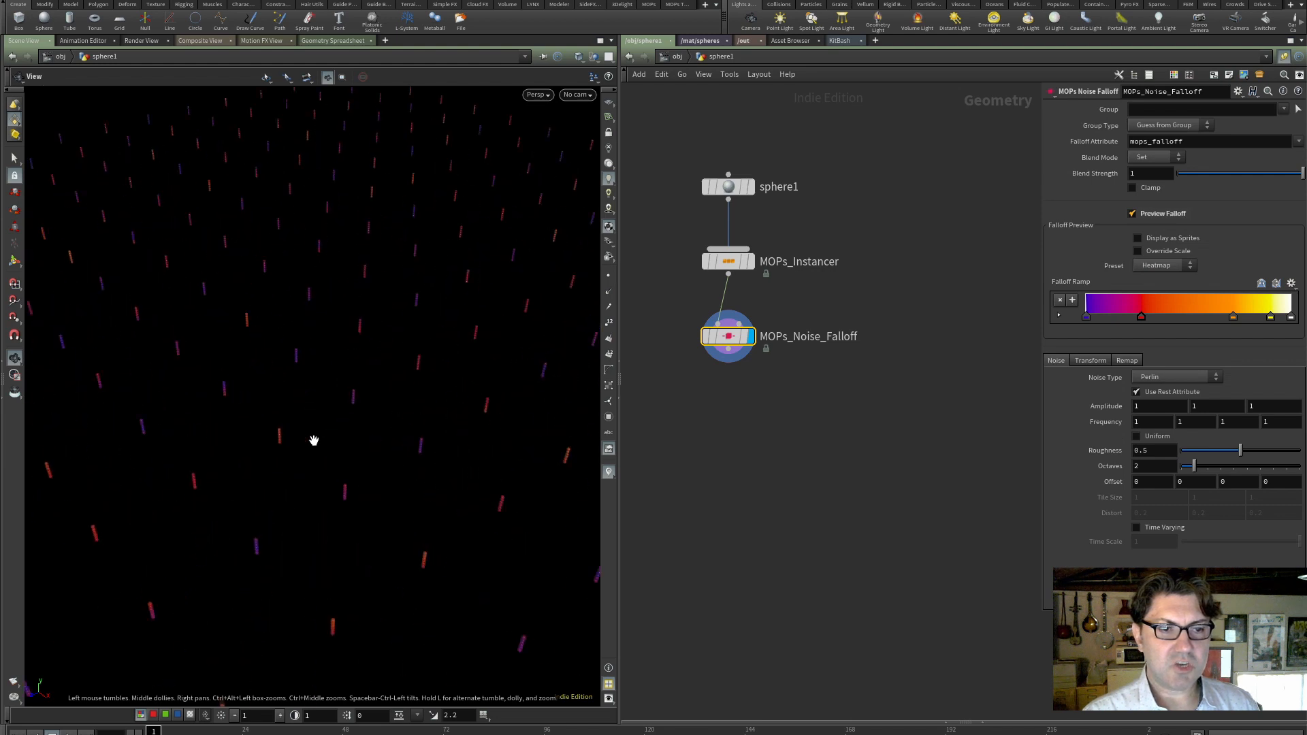
{"action": "mouse_move", "coordinate": [331, 428]}
{"action": "left_mouse_down"}
{"action": "mouse_move", "coordinate": [312, 439]}
{"action": "mouse_move", "coordinate": [333, 406]}
{"action": "left_mouse_up"}
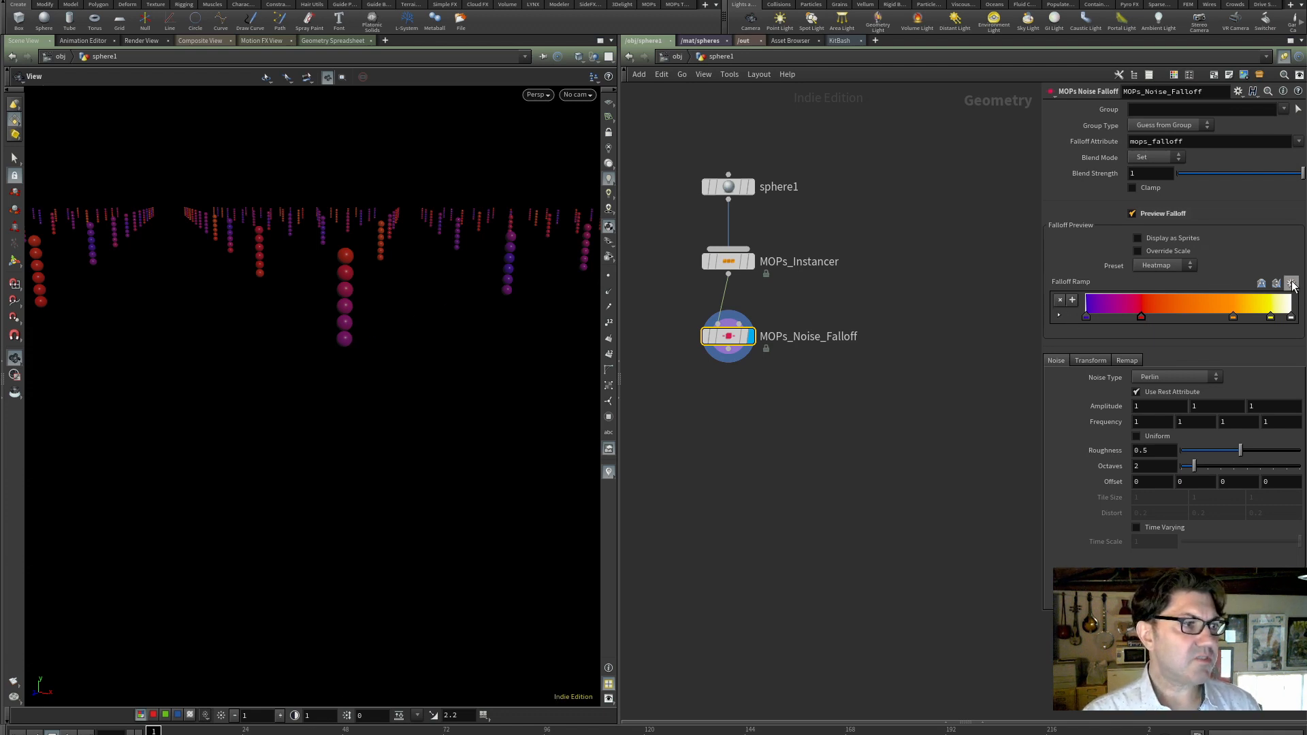
{"action": "left_click", "coordinate": [1291, 283]}
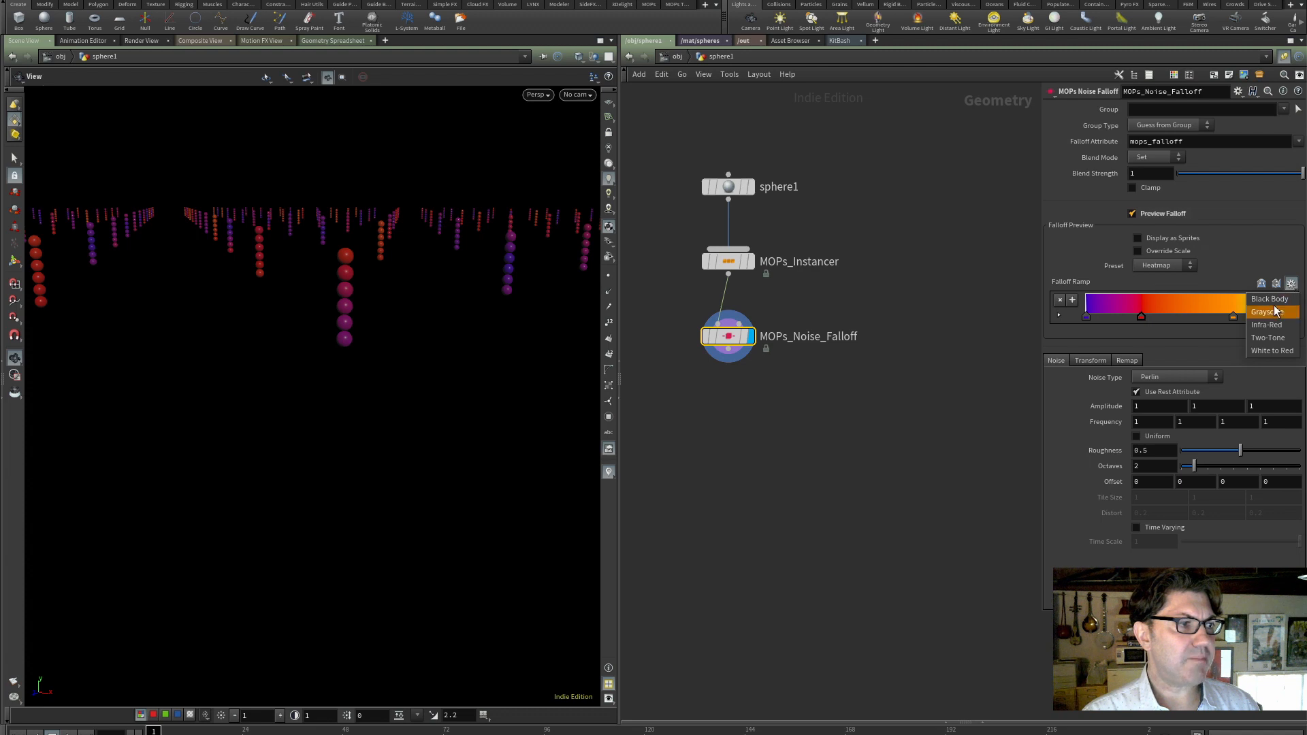
{"action": "left_click", "coordinate": [1279, 319]}
- Raise the MOPs Instancer's Grid X and Grid Z counts to 100 each
{"action": "left_click_drag", "start_coordinate": [388, 289], "coordinate": [357, 333]}
{"action": "scroll", "coordinate": [379, 316], "scroll_direction": "down", "scroll_amount": 10}
{"action": "scroll", "coordinate": [393, 308], "scroll_direction": "down", "scroll_amount": 5}
{"action": "left_click_drag", "start_coordinate": [422, 253], "coordinate": [346, 321]}
{"action": "left_click", "coordinate": [731, 265]}
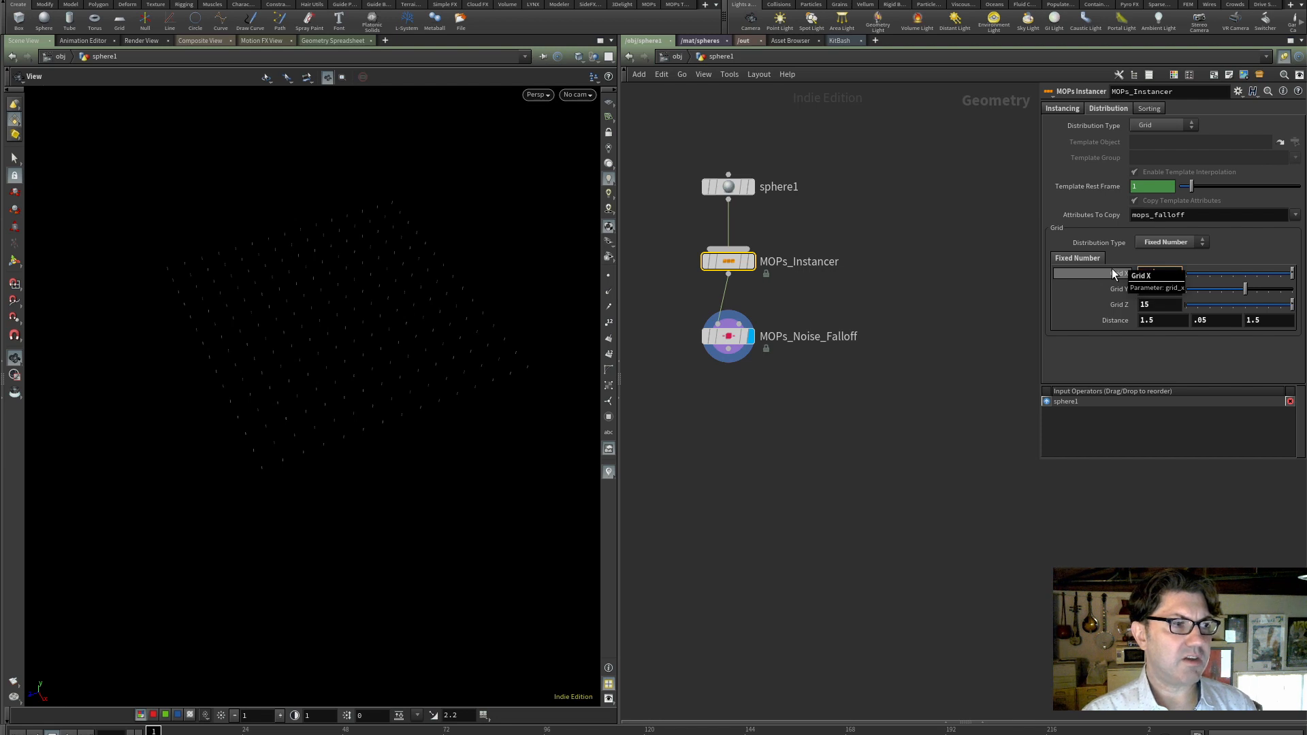
{"action": "key", "text": "Tab"}
{"action": "key", "text": "Tab"}
{"action": "type", "text": "100"}
{"action": "key", "text": "Tab"}
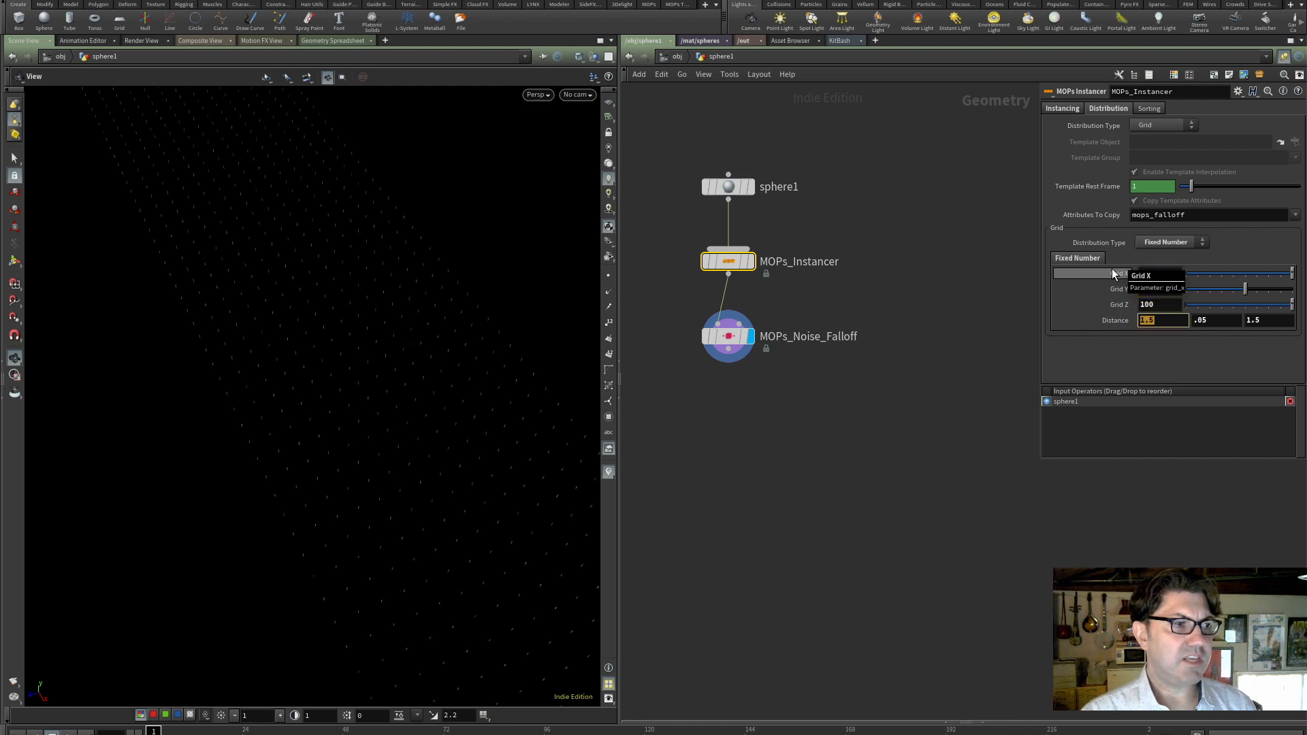
- Set the instancer's X and Z grid distances to .2 each
{"action": "type", "text": ".2"}
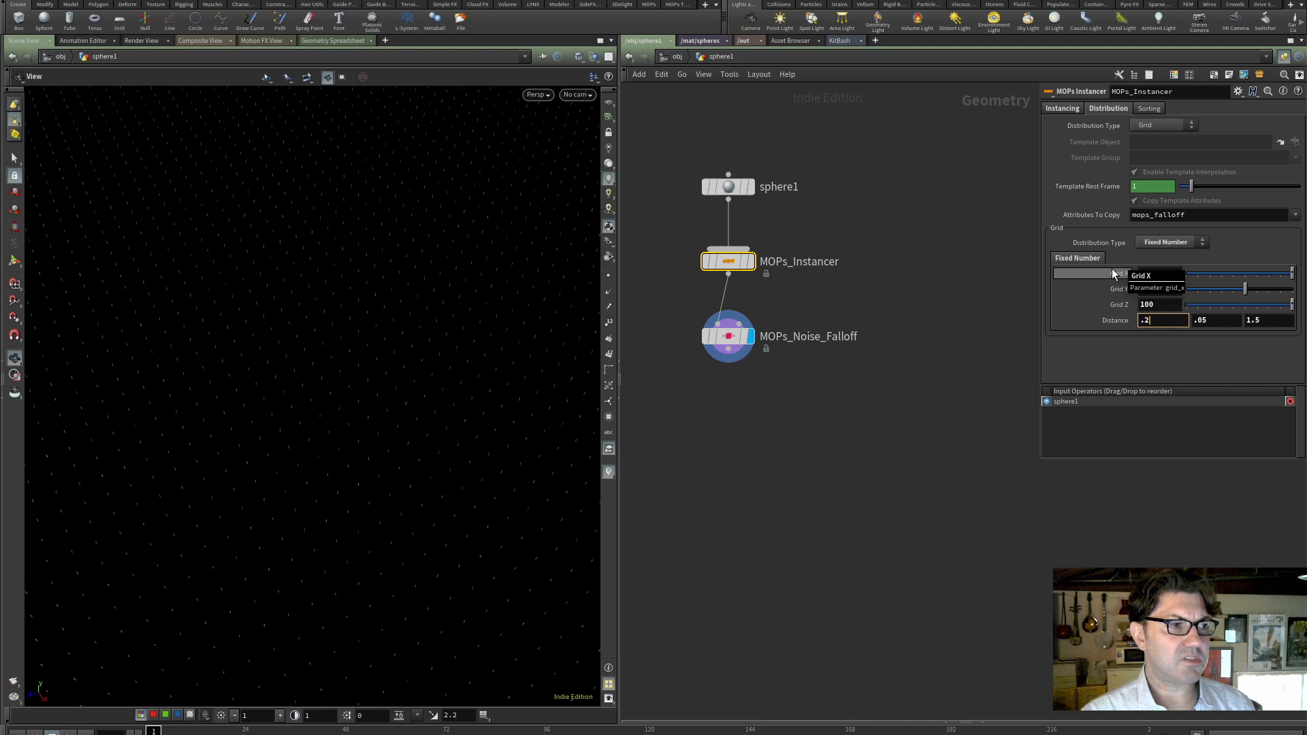
{"action": "key", "text": "Tab"}
{"action": "key", "text": "Tab"}
{"action": "type", "text": ".2"}
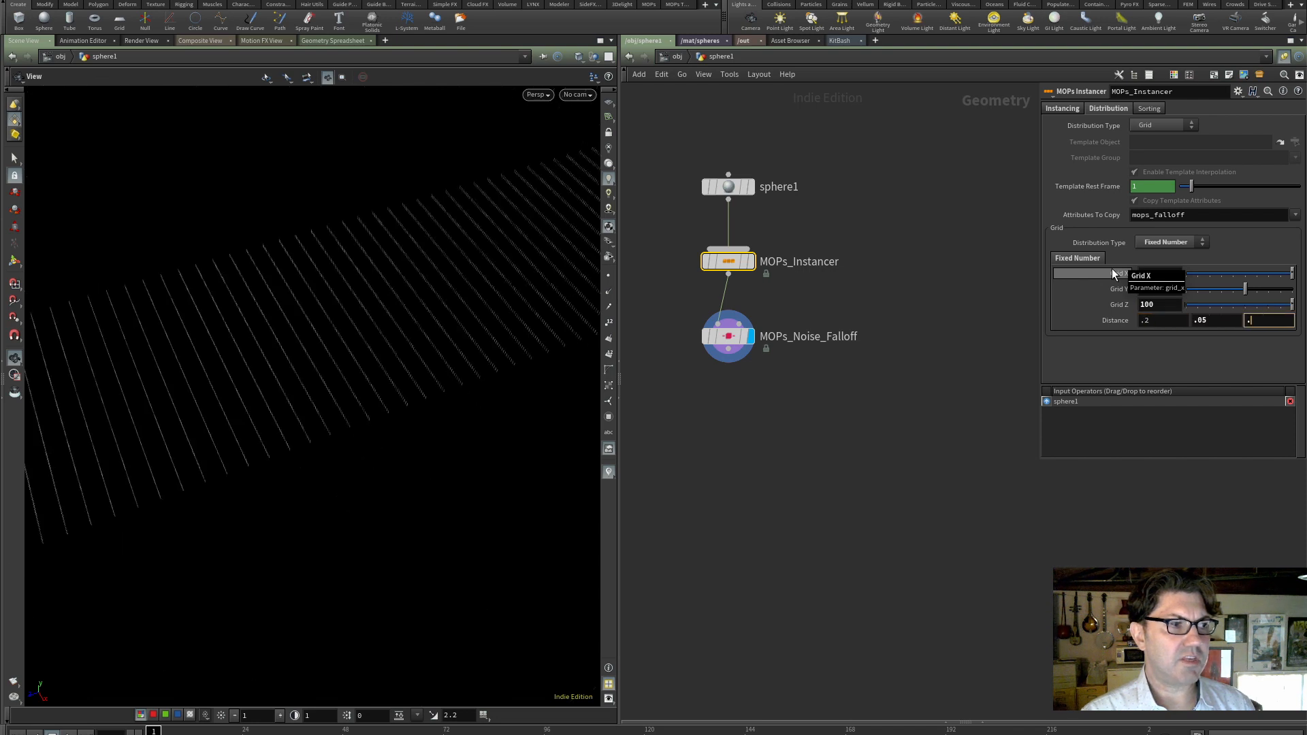
{"action": "key", "text": "Return"}
{"action": "left_click_drag", "start_coordinate": [373, 332], "coordinate": [284, 369]}
{"action": "scroll", "coordinate": [337, 335], "scroll_direction": "up", "scroll_amount": 4}
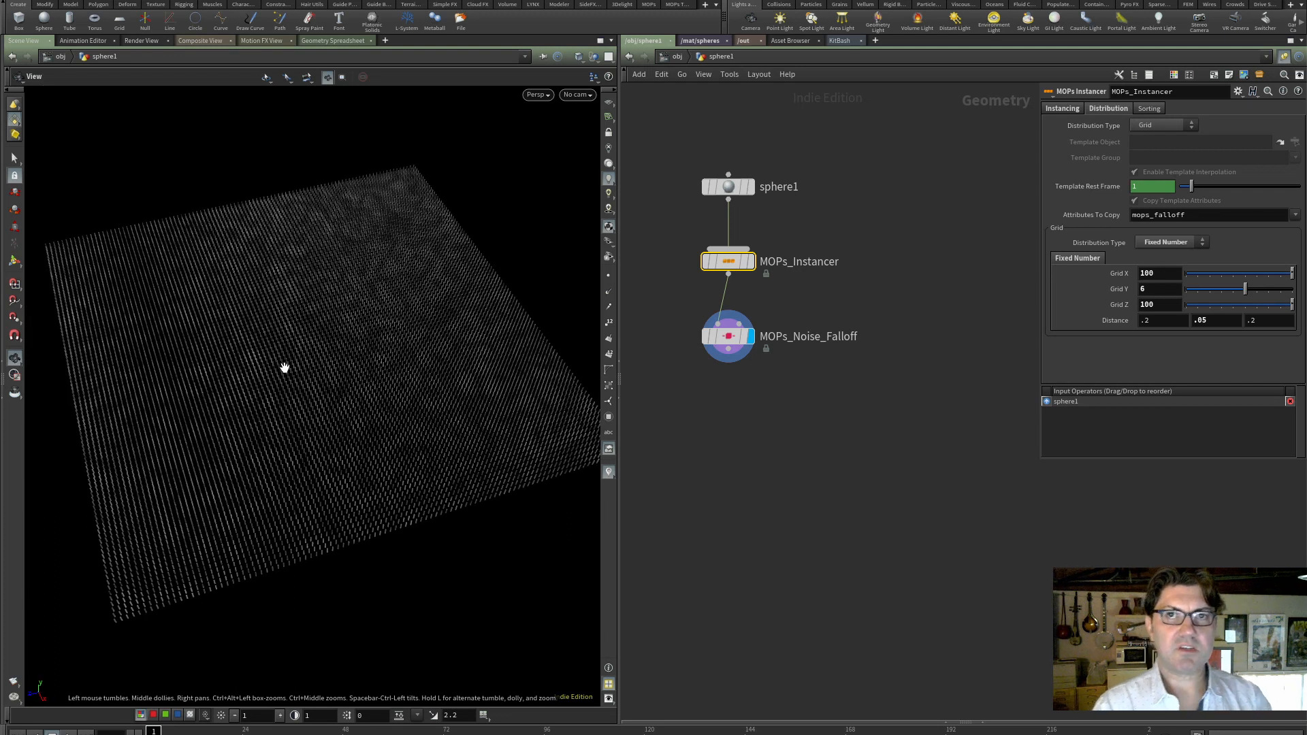
- Set the noise type of the MOPs Noise Falloff to Worley (F2-F1)
{"action": "left_click", "coordinate": [732, 337]}
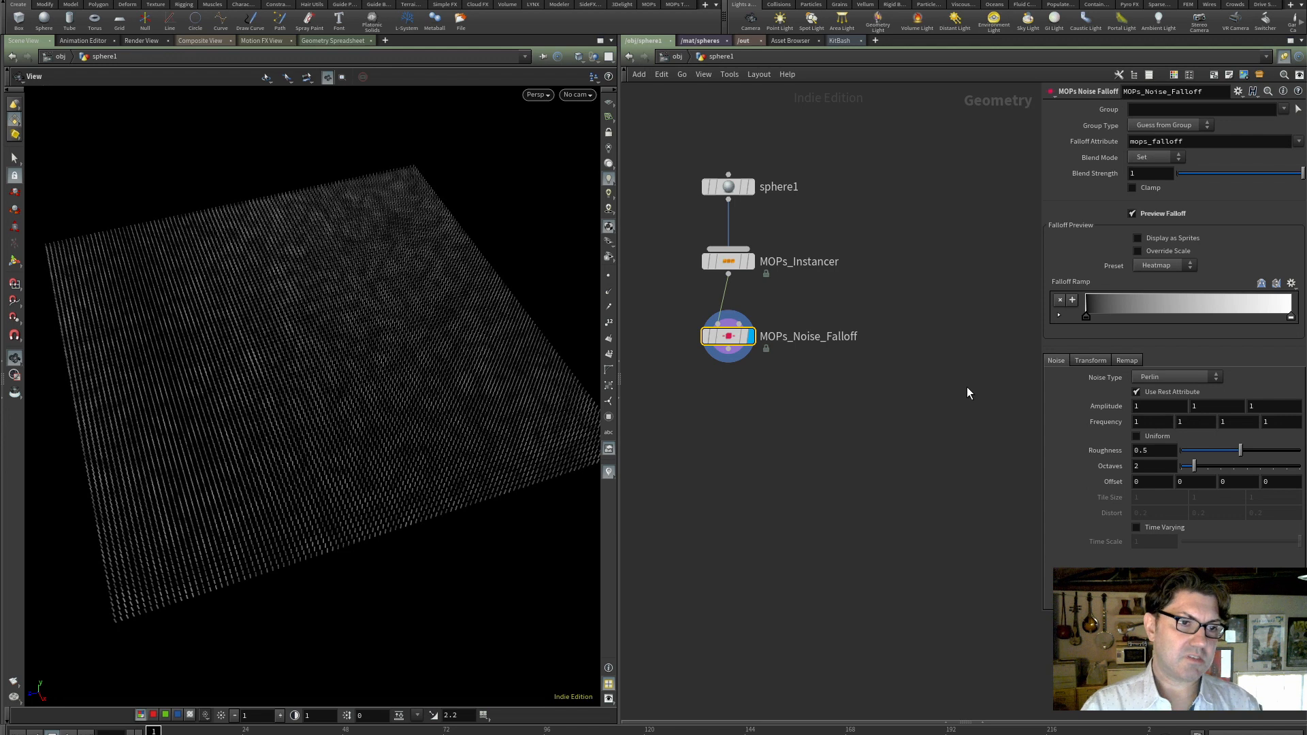
{"action": "left_click", "coordinate": [1208, 376]}
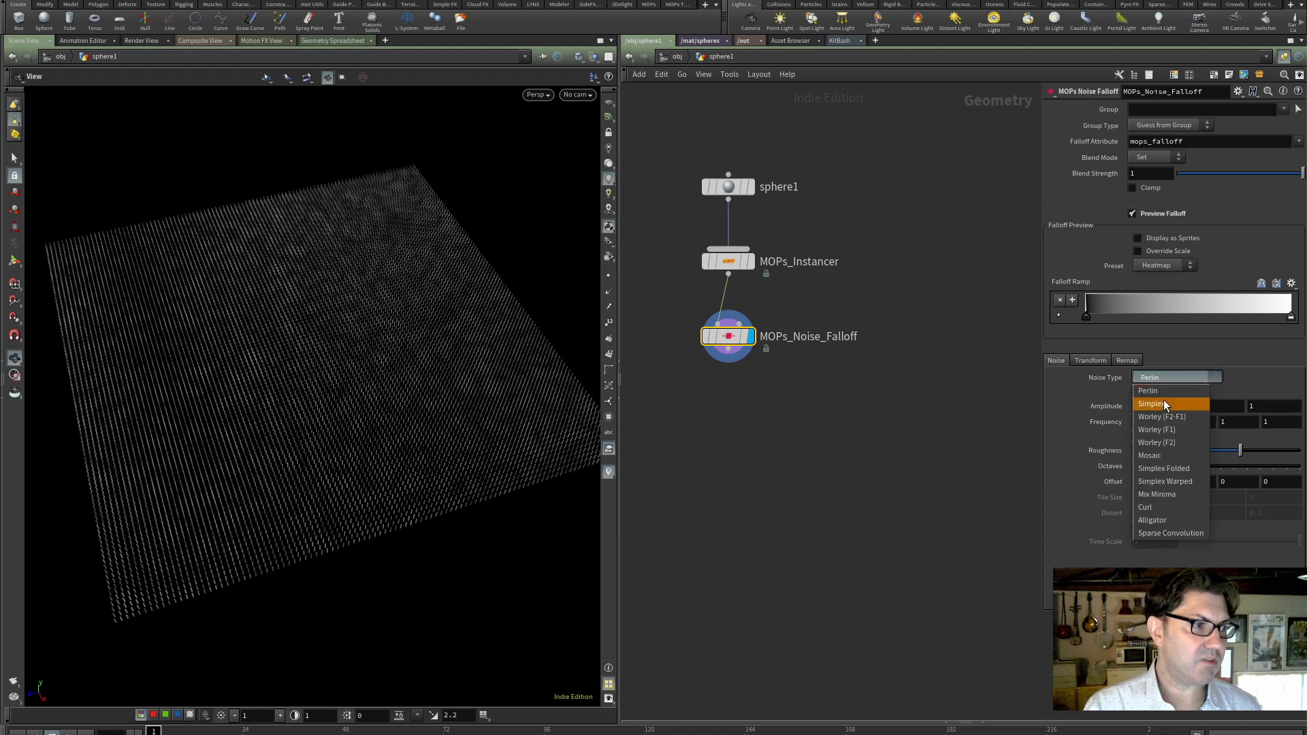
{"action": "left_click", "coordinate": [1163, 403]}
{"action": "left_click", "coordinate": [1186, 376]}
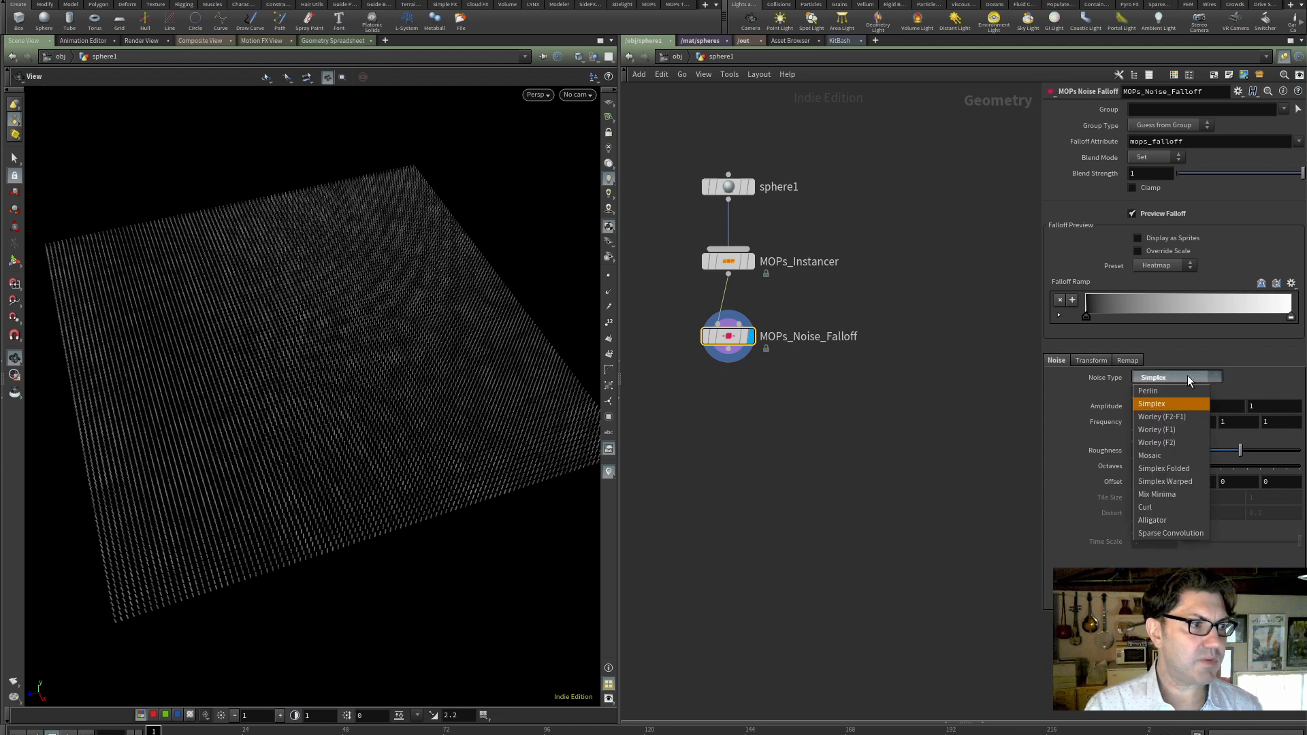
{"action": "left_click", "coordinate": [1178, 416]}
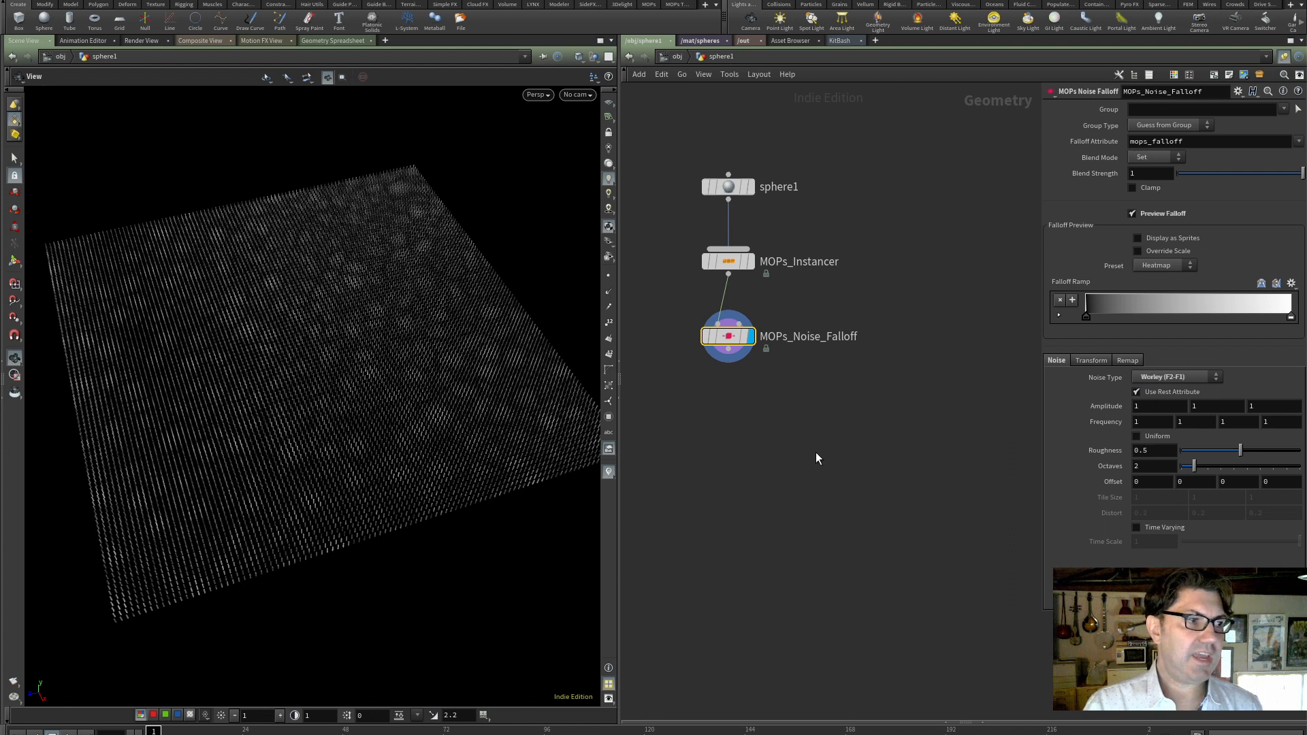
- Try an X amplitude of 5 on the noise falloff, and return it to 1
{"action": "left_click", "coordinate": [1135, 406]}
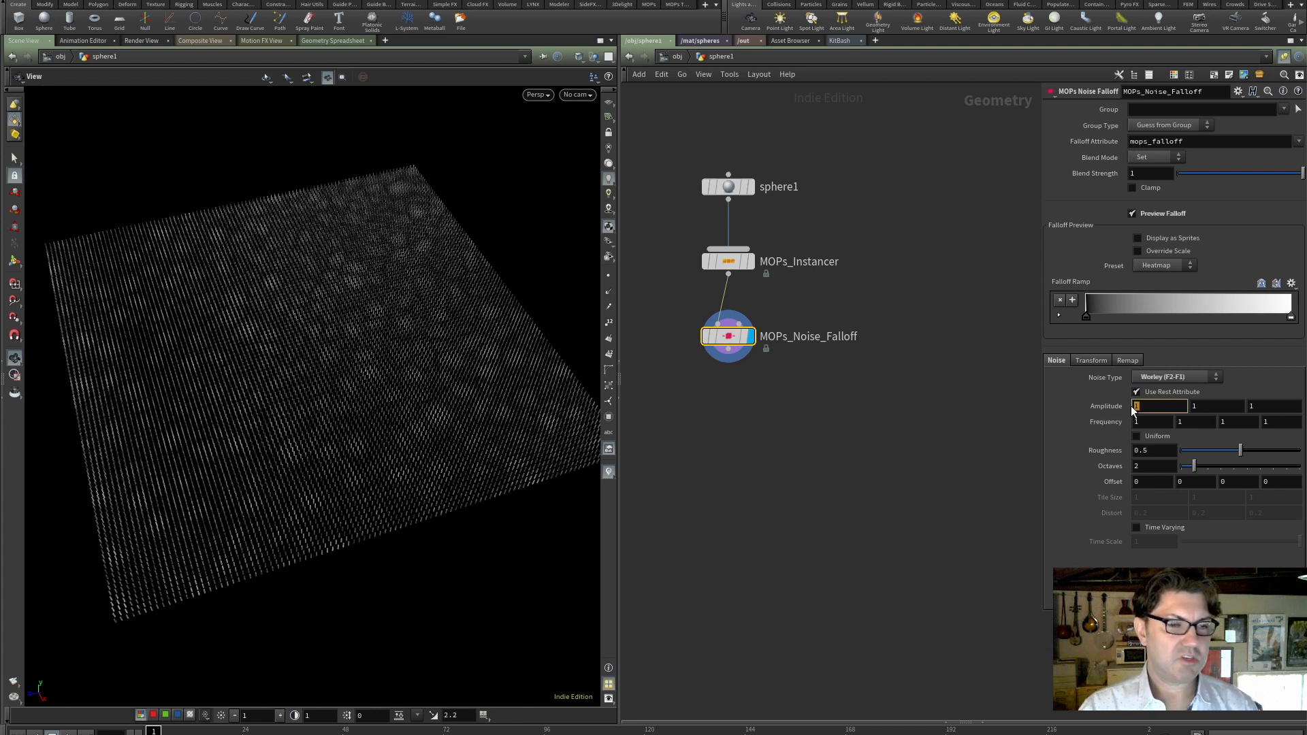
{"action": "type", "text": "5"}
{"action": "key", "text": "Return"}
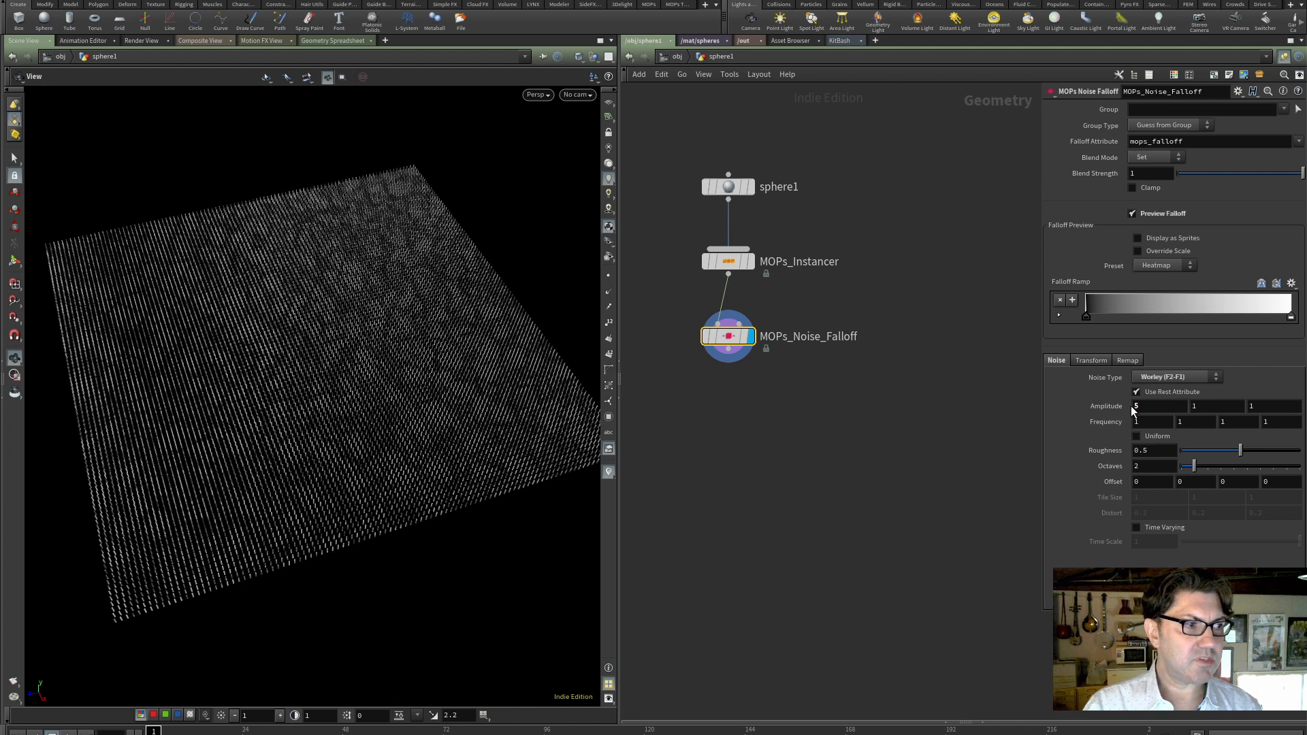
{"action": "left_click", "coordinate": [1134, 407]}
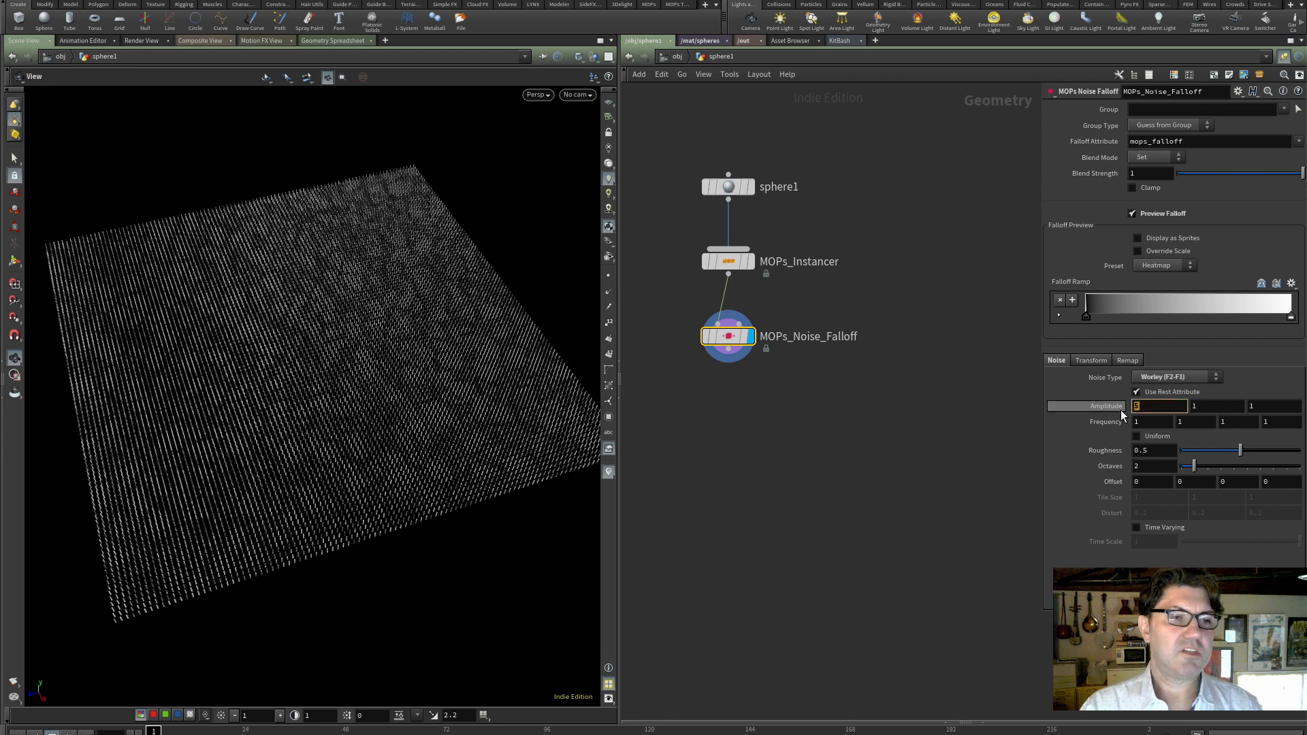
{"action": "type", "text": "1"}
{"action": "key", "text": "Return"}
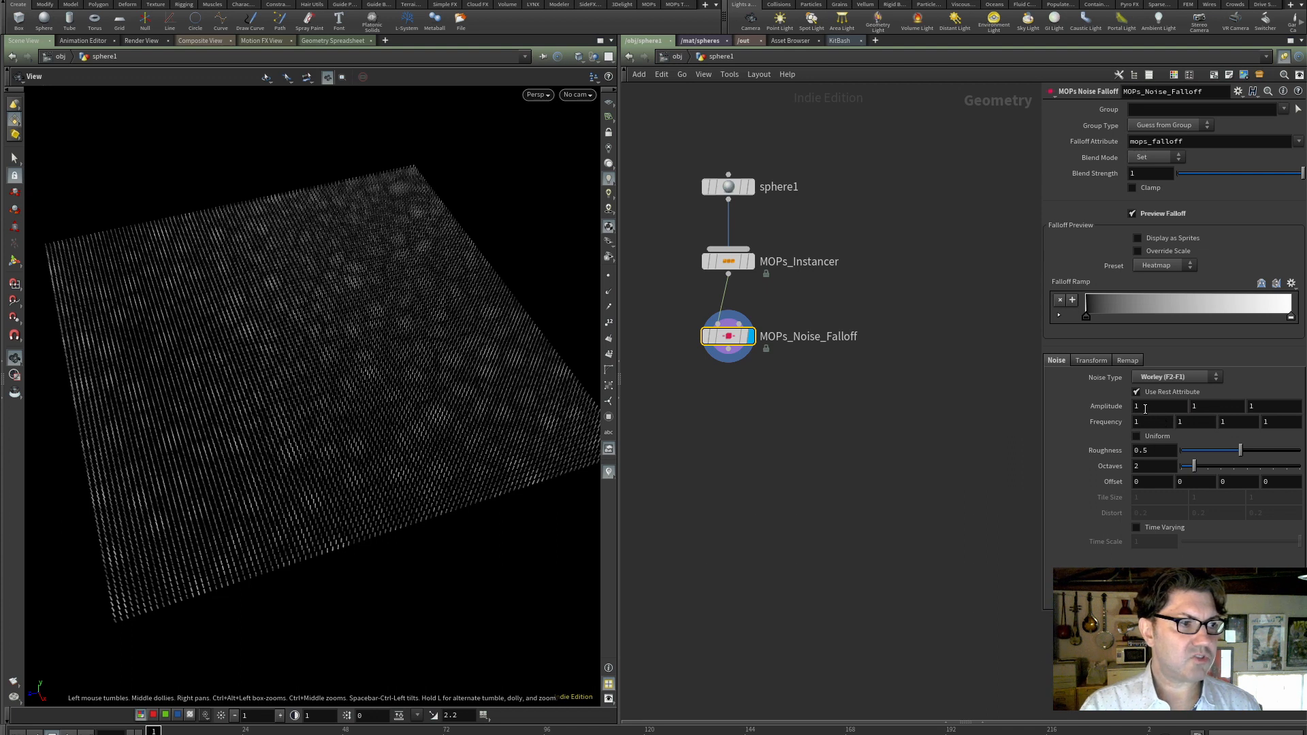
- Set the first three frequency values of the noise falloff to .5 each
{"action": "left_click_drag", "start_coordinate": [1148, 424], "coordinate": [1119, 424]}
{"action": "type", "text": "2"}
{"action": "key", "text": "Tab"}
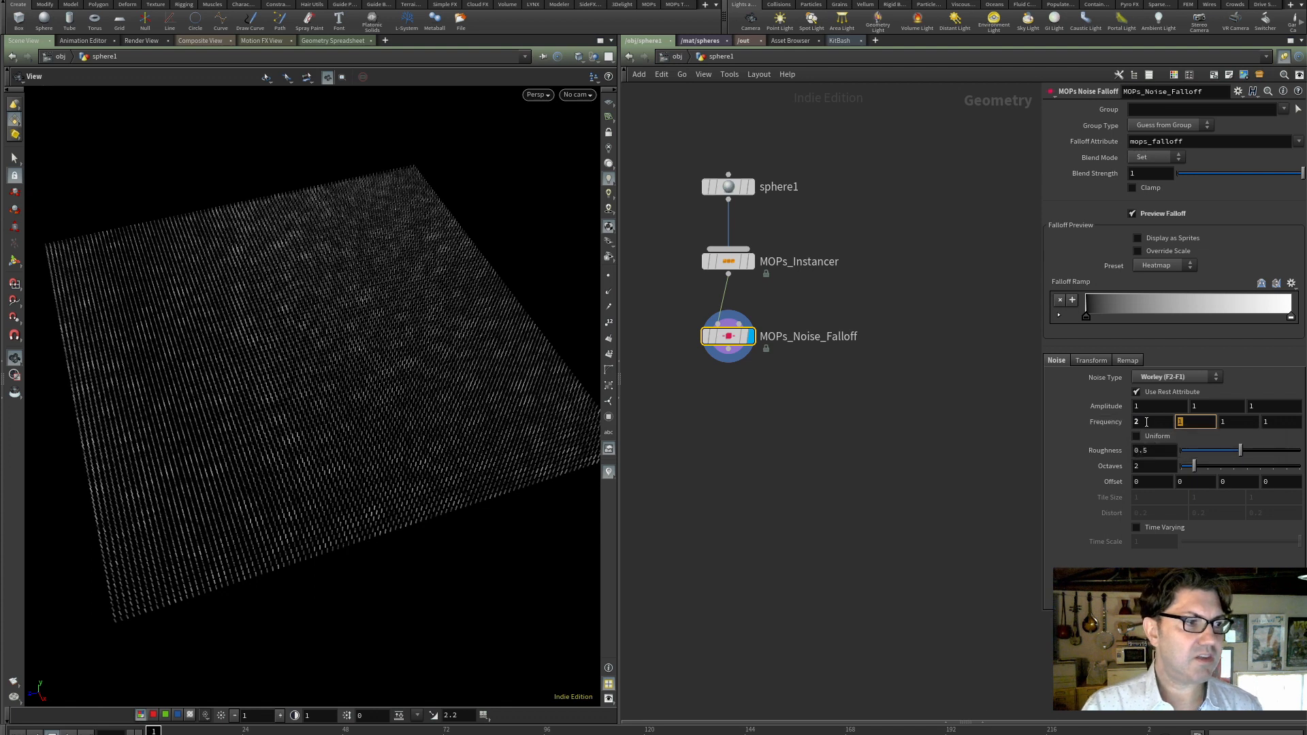
{"action": "left_click_drag", "start_coordinate": [1147, 424], "coordinate": [1104, 422]}
{"action": "type", "text": "5"}
{"action": "key", "text": "Tab"}
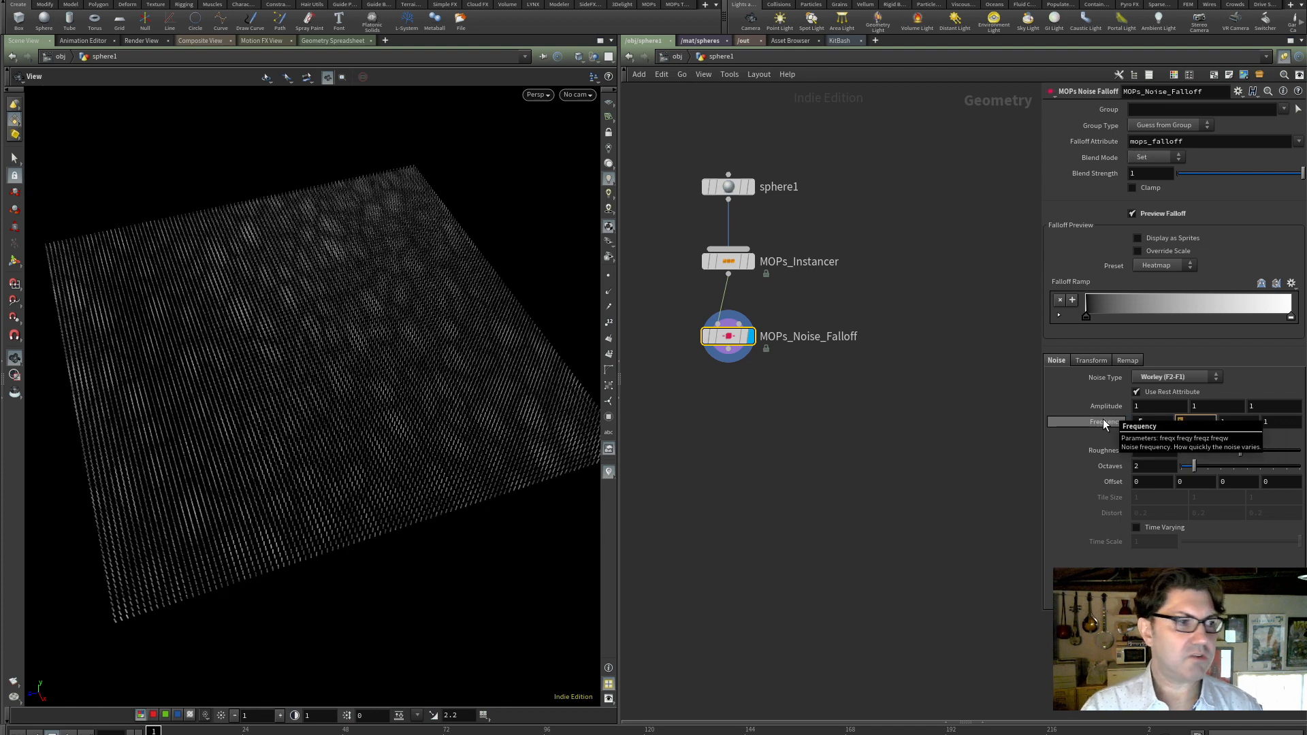
{"action": "key", "text": "Tab"}
{"action": "type", "text": ".5"}
{"action": "key", "text": "Return"}
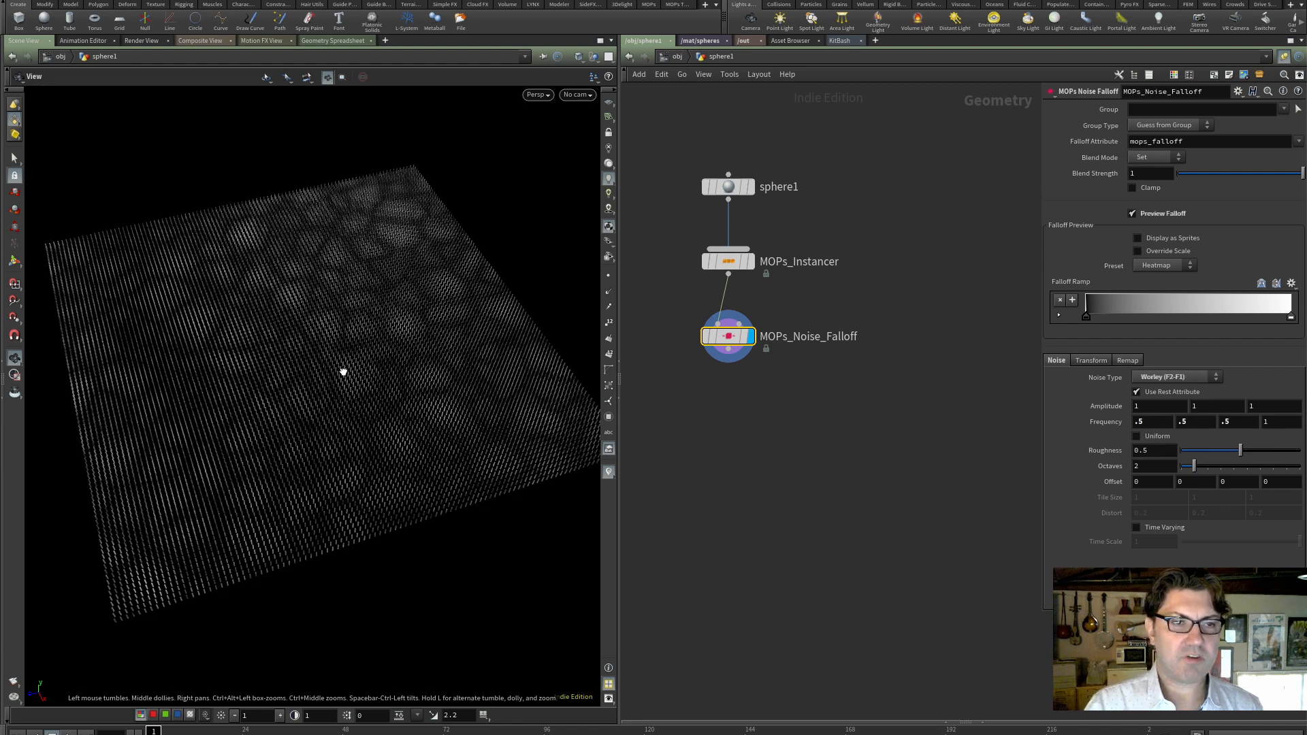
{"action": "mouse_move", "coordinate": [344, 371]}
{"action": "left_mouse_down"}
{"action": "mouse_move", "coordinate": [338, 344]}
{"action": "mouse_move", "coordinate": [330, 379]}
{"action": "mouse_move", "coordinate": [338, 359]}
{"action": "left_mouse_up"}
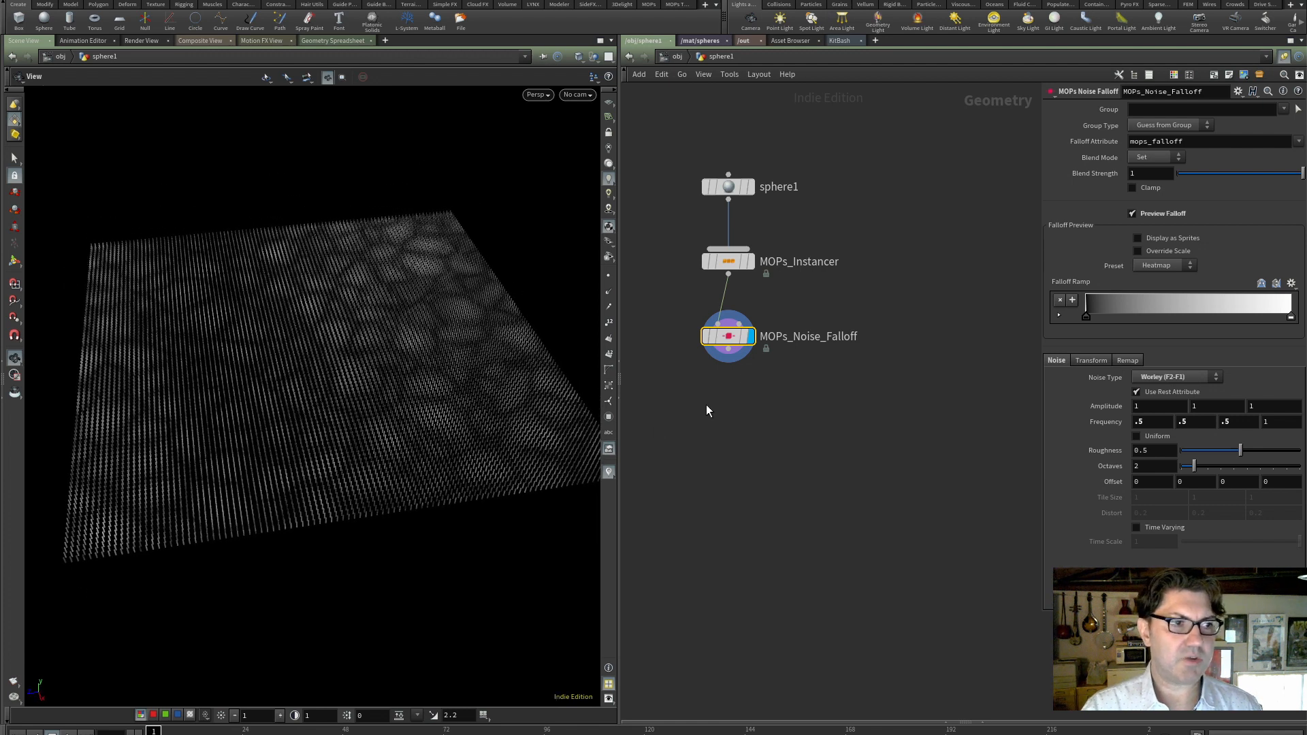
- Reduce the MOPs Instancer's Grid X and Grid Z counts to 15 each
{"action": "left_click", "coordinate": [727, 267]}
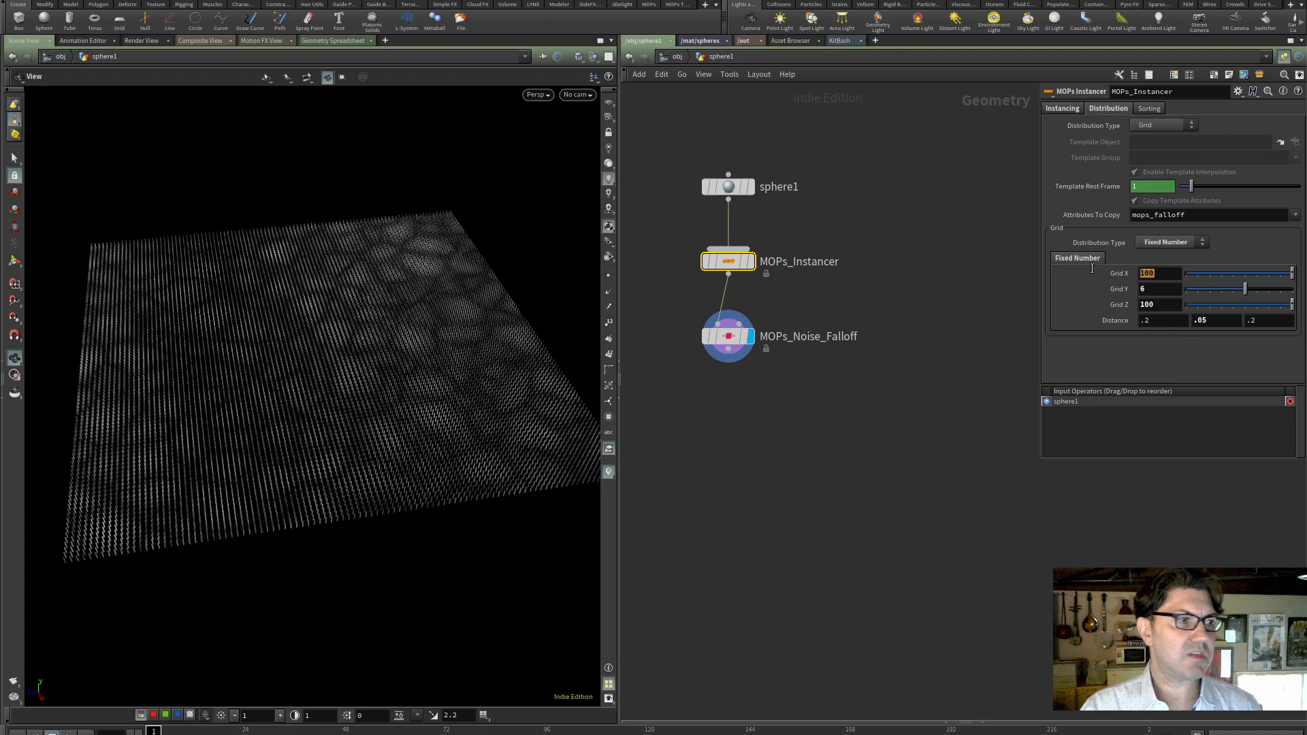
{"action": "key", "text": "Tab"}
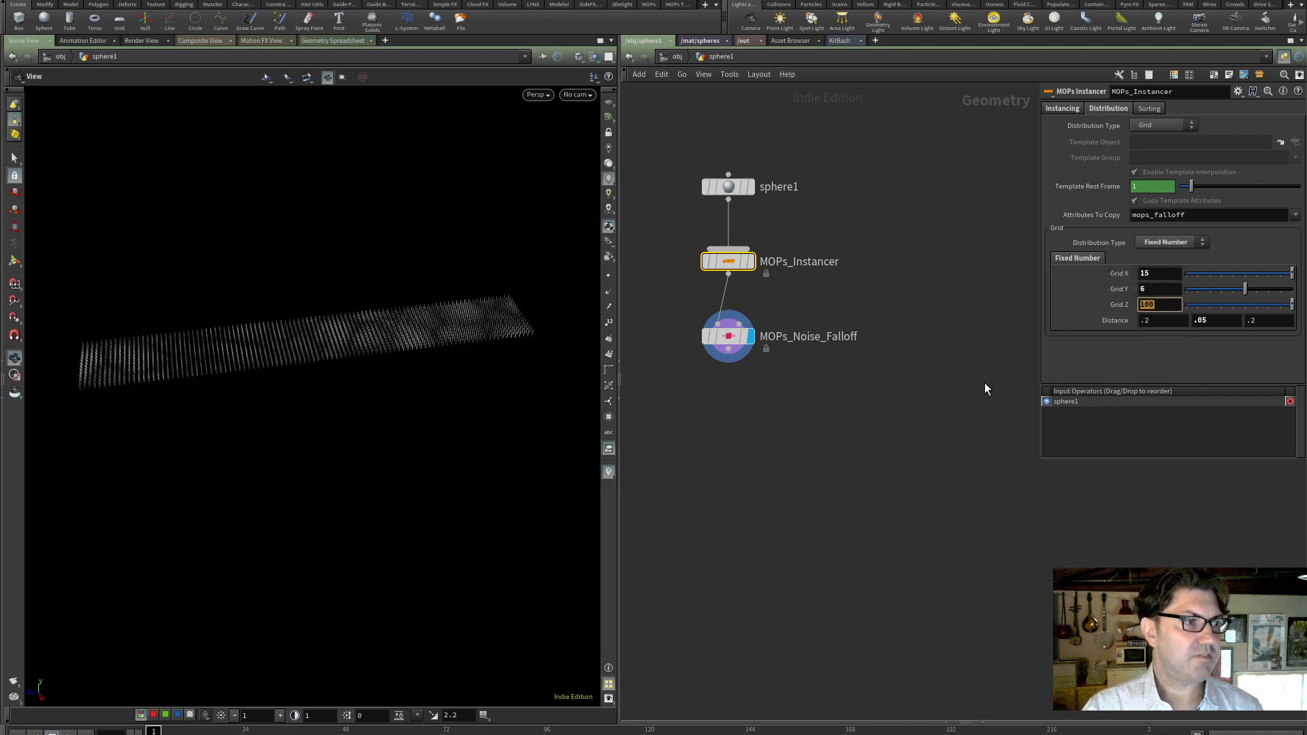
{"action": "type", "text": "15"}
{"action": "key", "text": "Tab"}
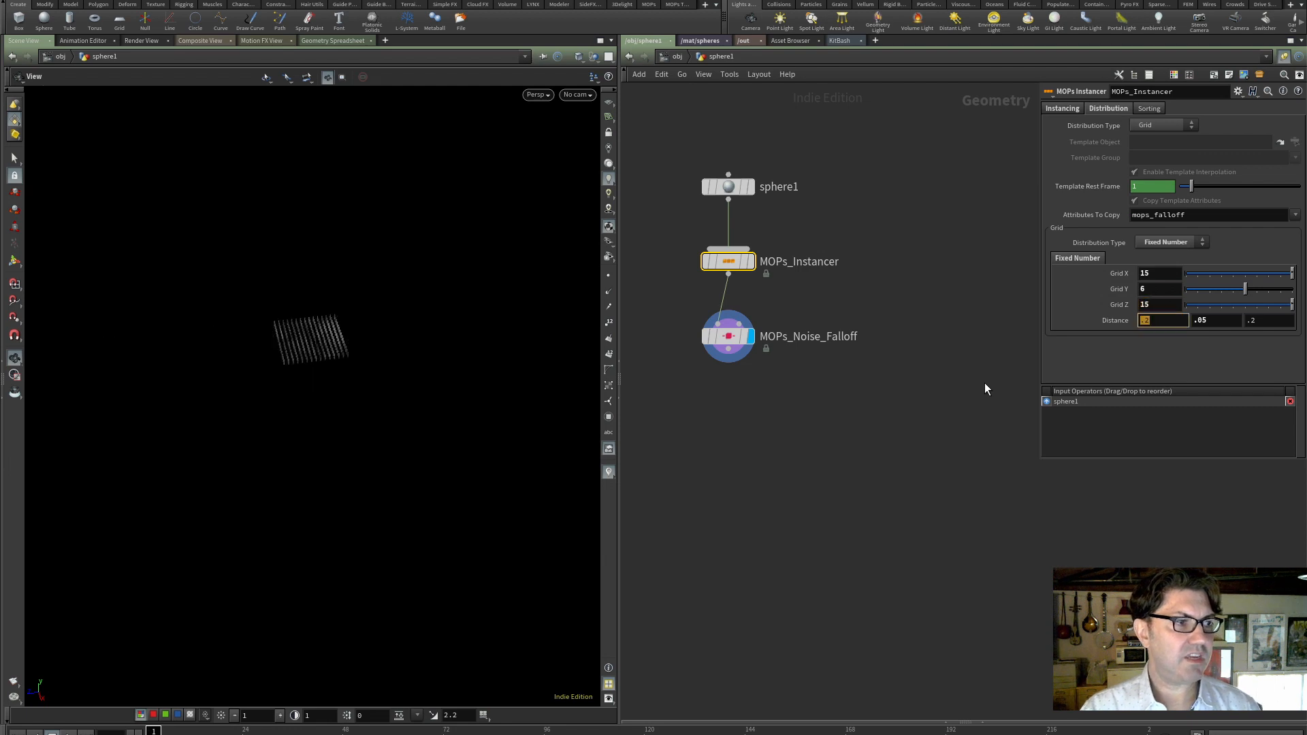
- Set the instancer's X and Z grid distances to 1.5 each
{"action": "type", "text": "1.5"}
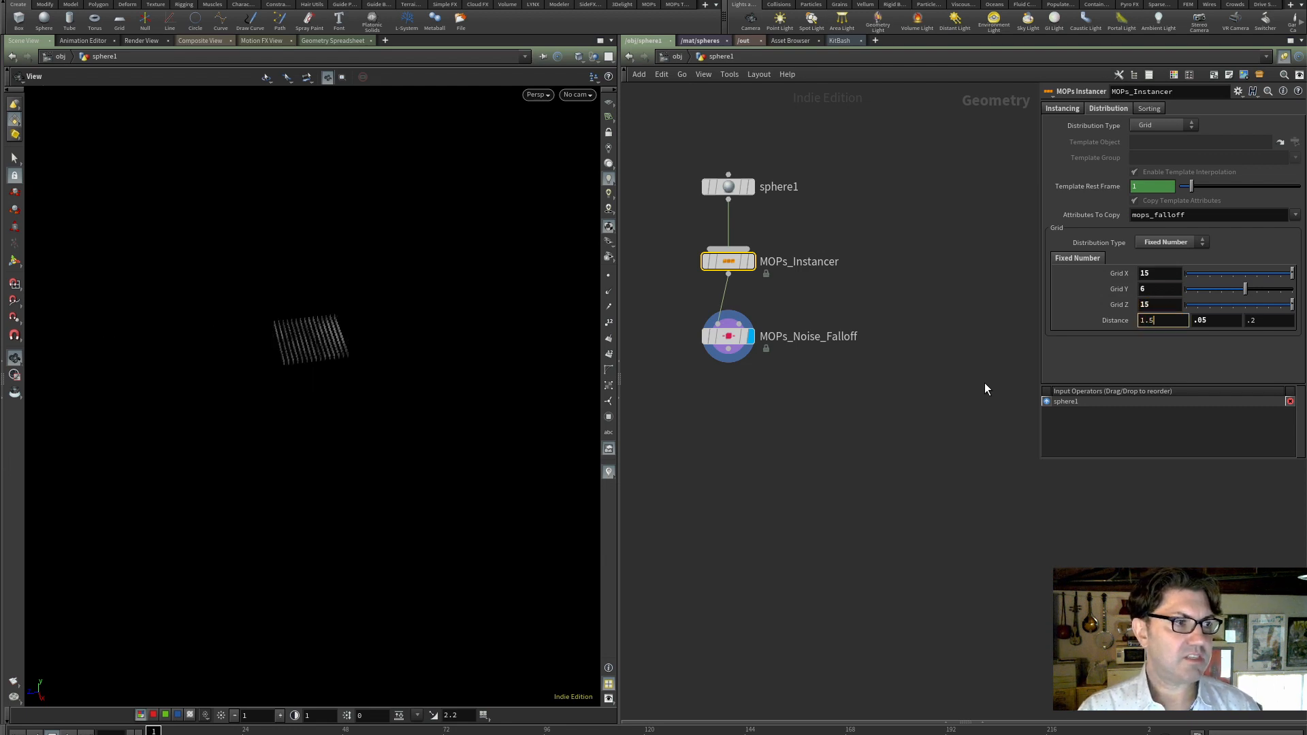
{"action": "key", "text": "Tab"}
{"action": "key", "text": "Tab"}
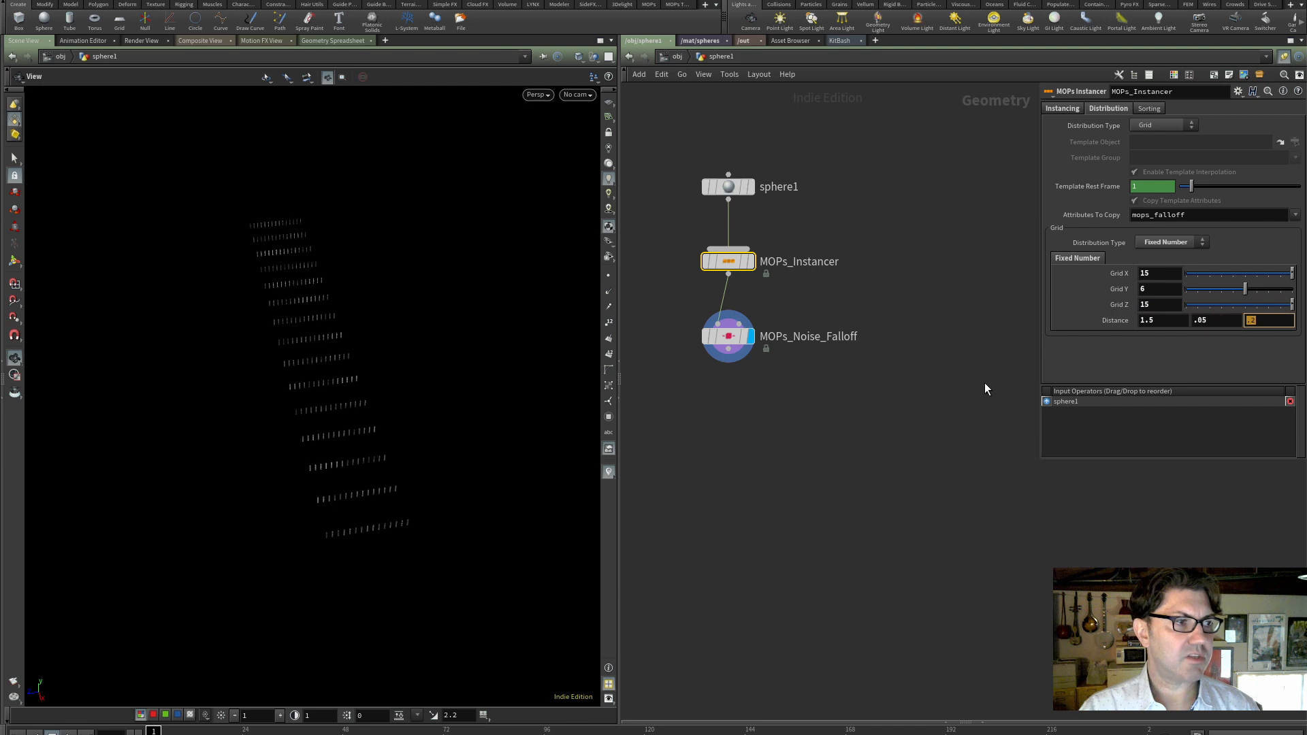
{"action": "type", "text": "1.5"}
{"action": "key", "text": "Return"}
{"action": "left_click_drag", "start_coordinate": [293, 463], "coordinate": [317, 368]}
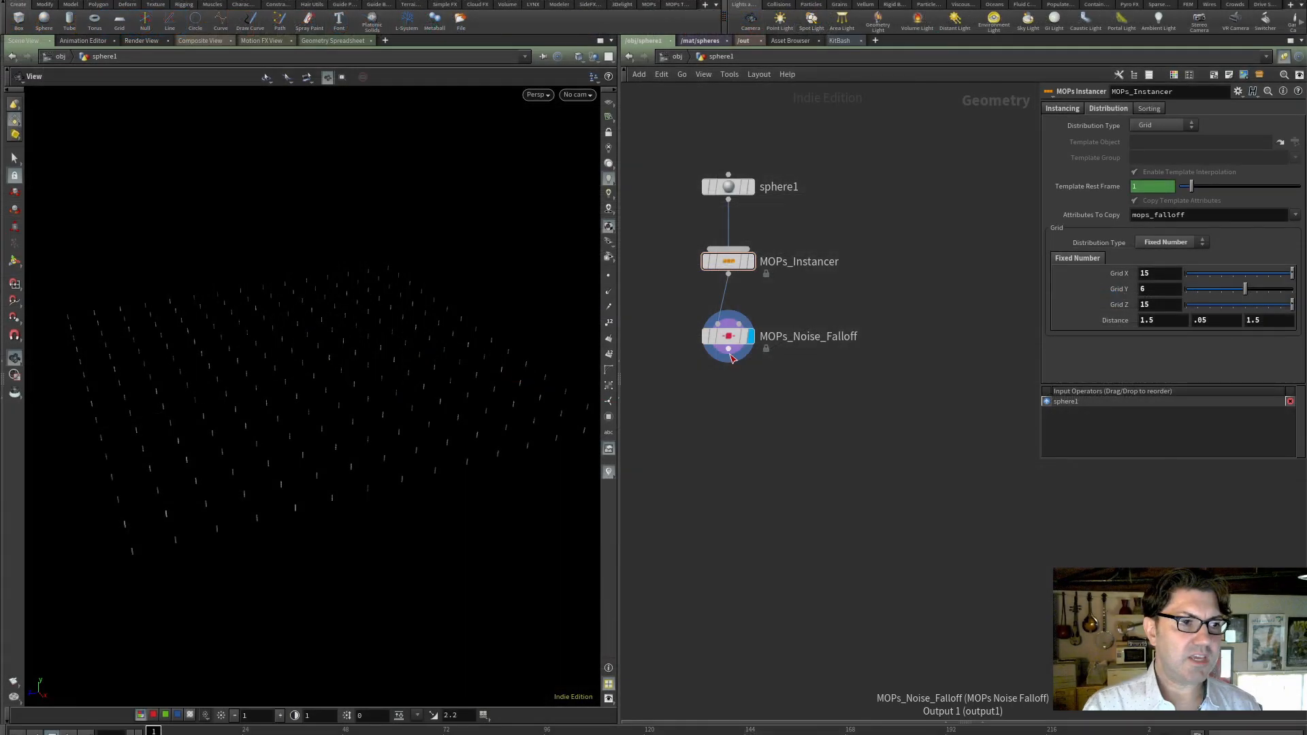
- Add a MOPs Randomize node connected to the MOPs Noise Falloff's output and align it directly below that node
{"action": "left_click_drag", "start_coordinate": [730, 355], "coordinate": [723, 406]}
{"action": "type", "text": "mopr"}
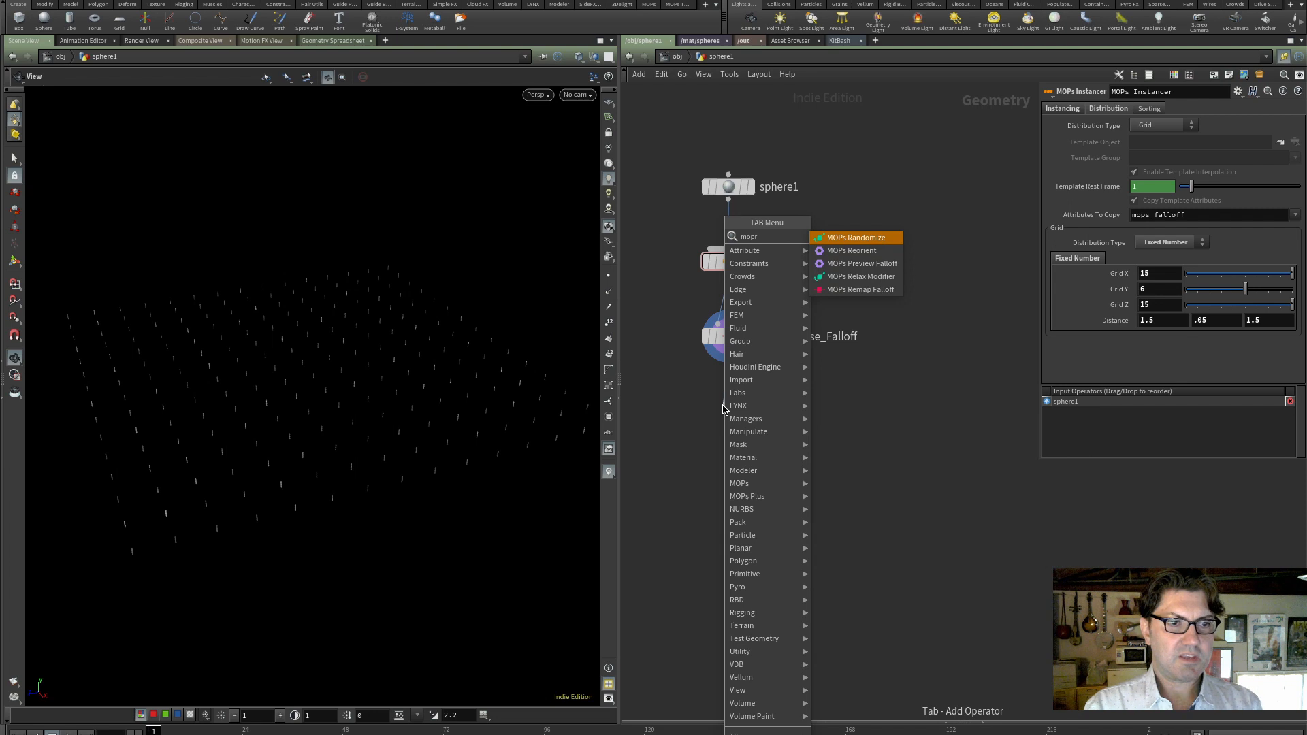
{"action": "left_click", "coordinate": [863, 238]}
{"action": "left_click", "coordinate": [746, 409]}
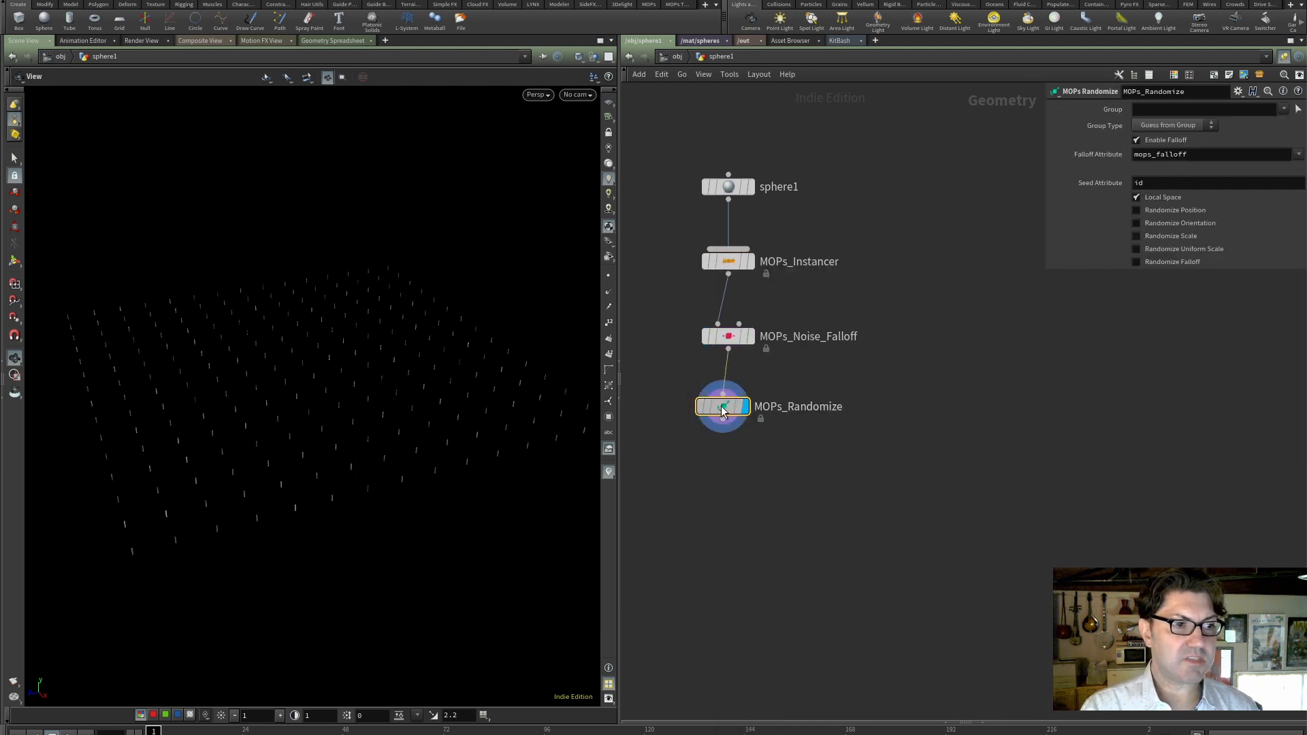
{"action": "left_click_drag", "start_coordinate": [725, 410], "coordinate": [731, 410]}
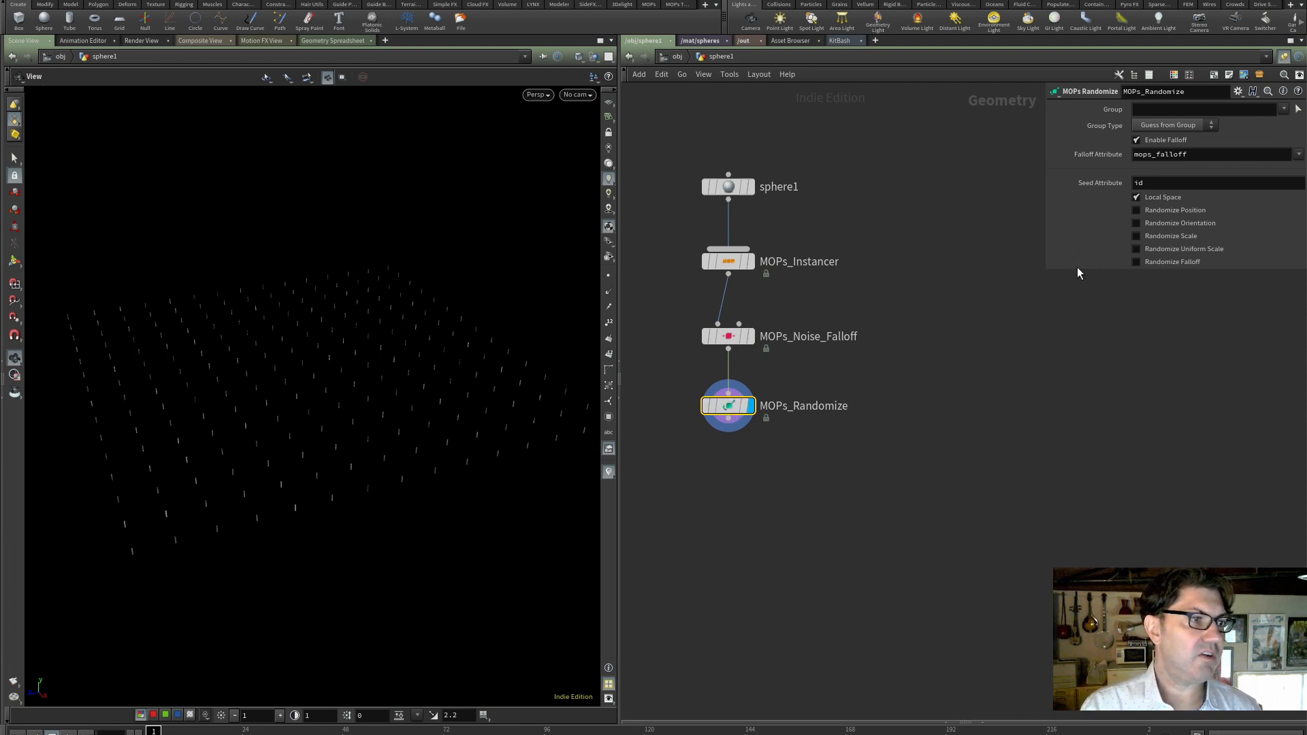
- Enable Randomize Position on the MOPs Randomize node and set its Y Translate Maximum to 10
{"action": "left_click_drag", "start_coordinate": [1078, 269], "coordinate": [1076, 381]}
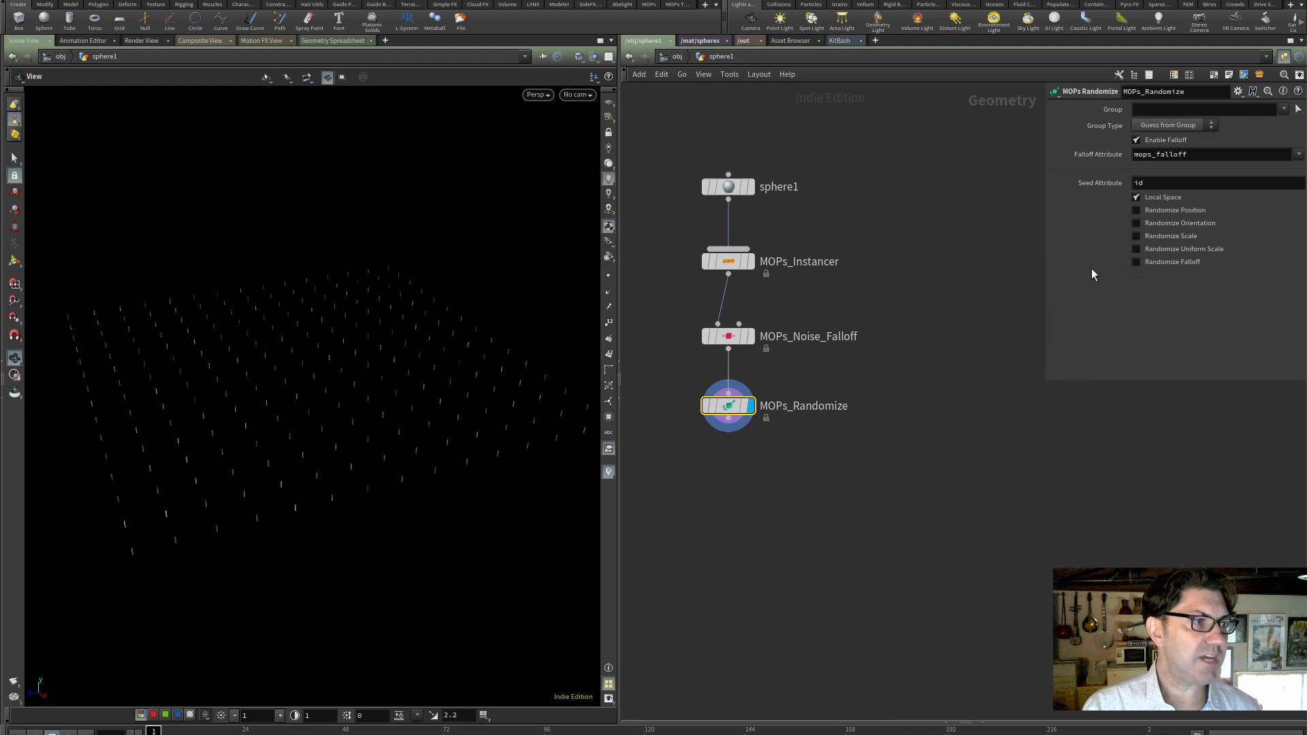
{"action": "left_click", "coordinate": [1136, 211]}
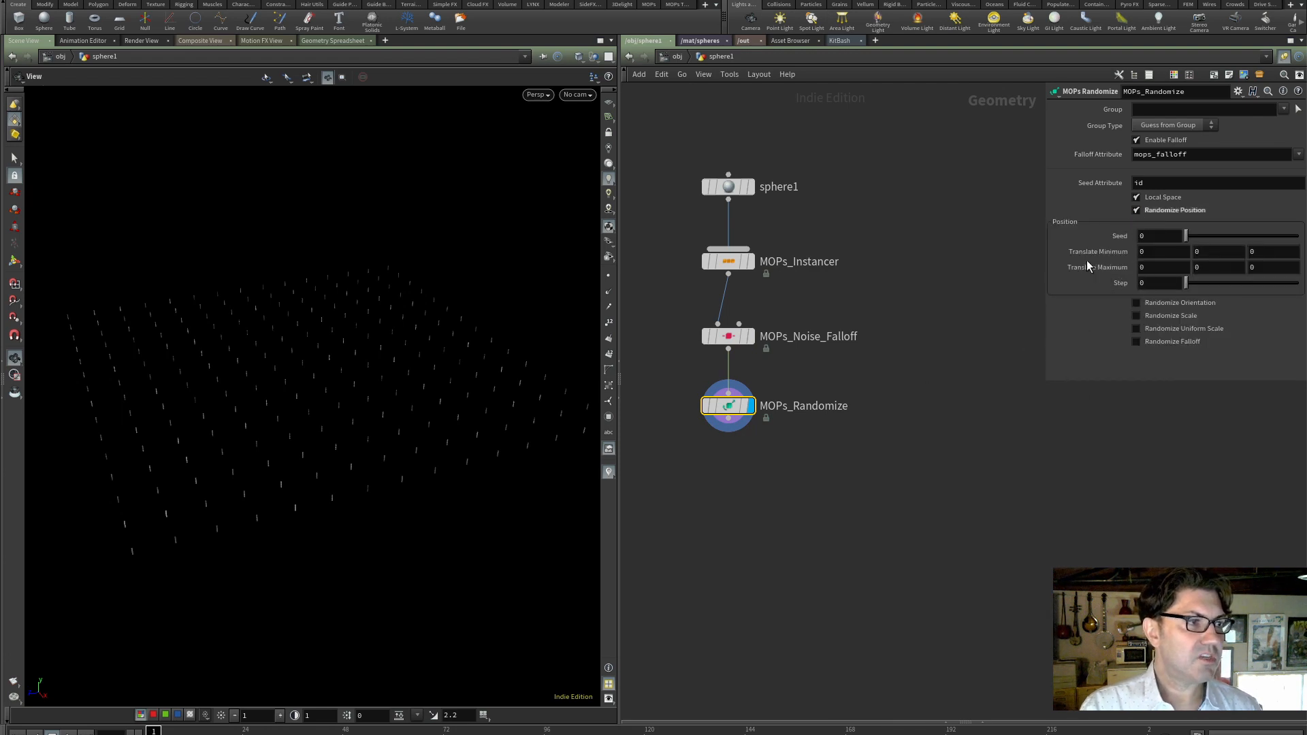
{"action": "left_click", "coordinate": [1198, 268]}
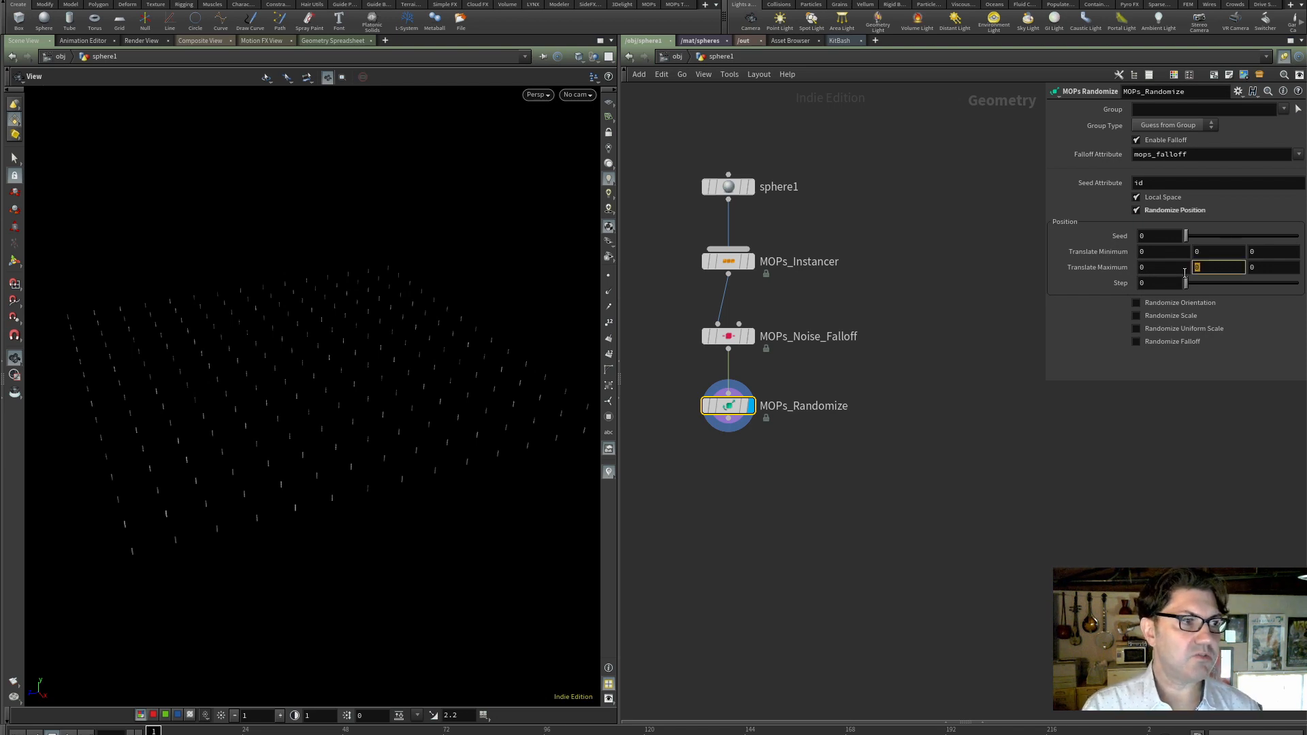
{"action": "type", "text": "10"}
{"action": "key", "text": "Return"}
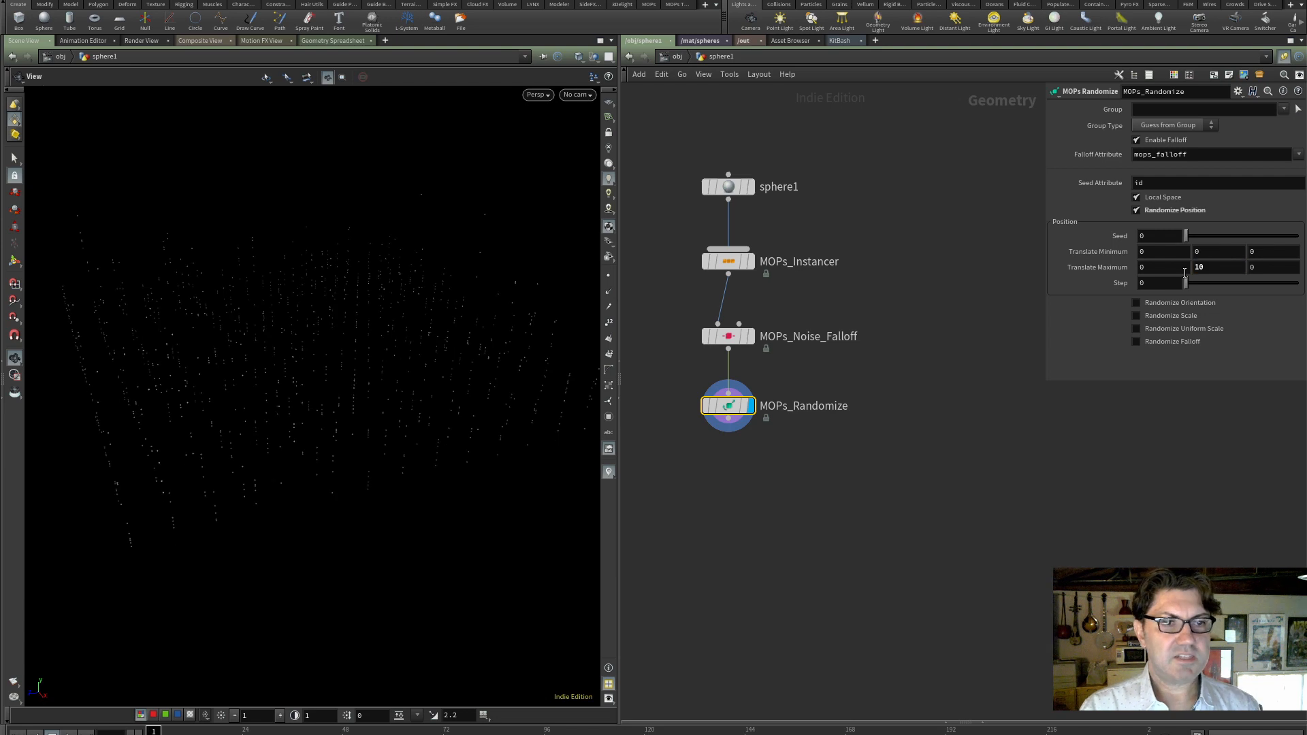
{"action": "left_click_drag", "start_coordinate": [350, 443], "coordinate": [304, 373]}
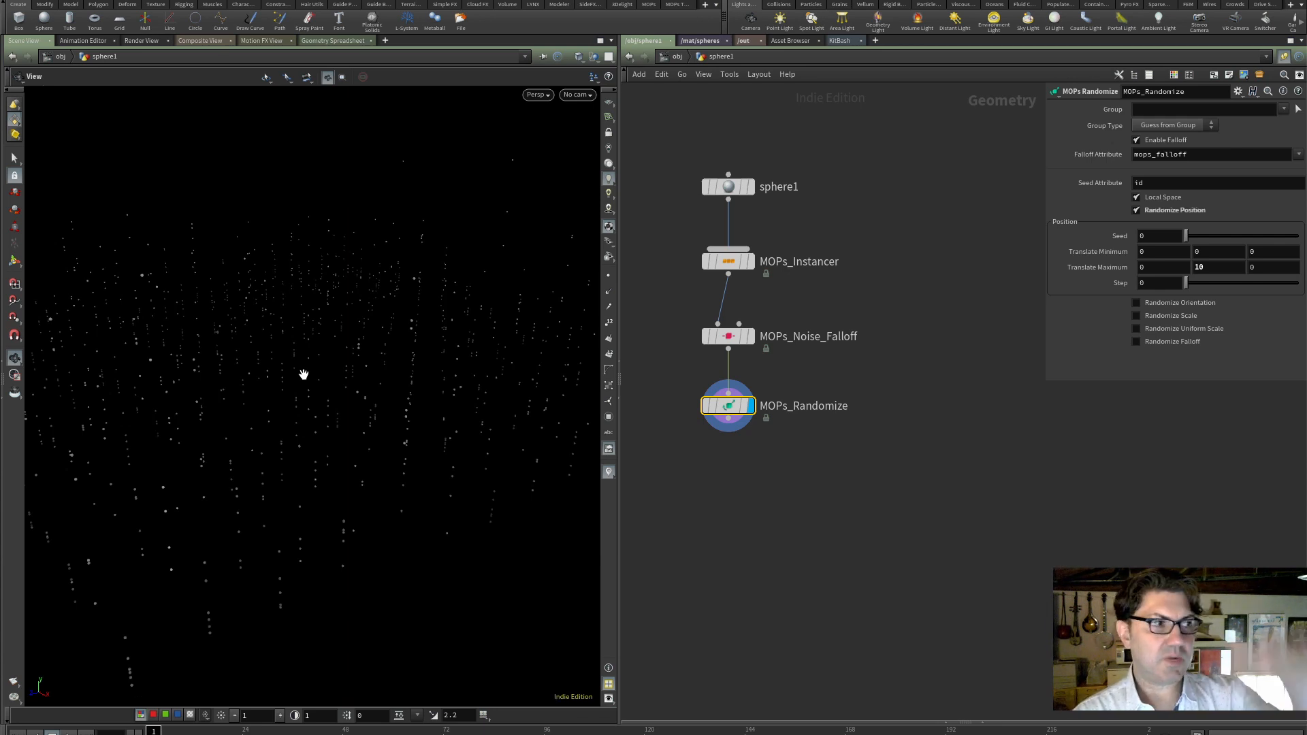
{"action": "left_click_drag", "start_coordinate": [325, 377], "coordinate": [311, 416]}
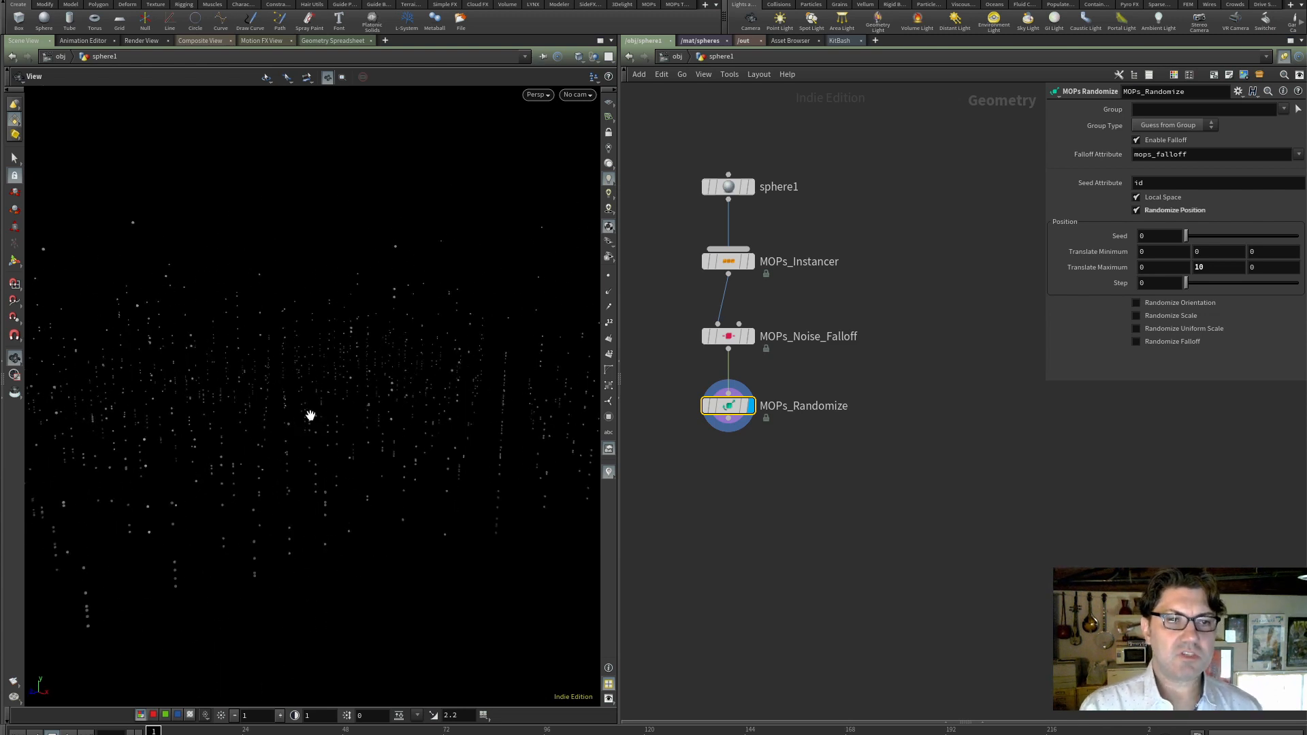
- Enable Randomize Uniform Scale on the MOPs Randomize node with a minimum value of 1 and a maximum value of 10
{"action": "left_click", "coordinate": [1137, 328]}
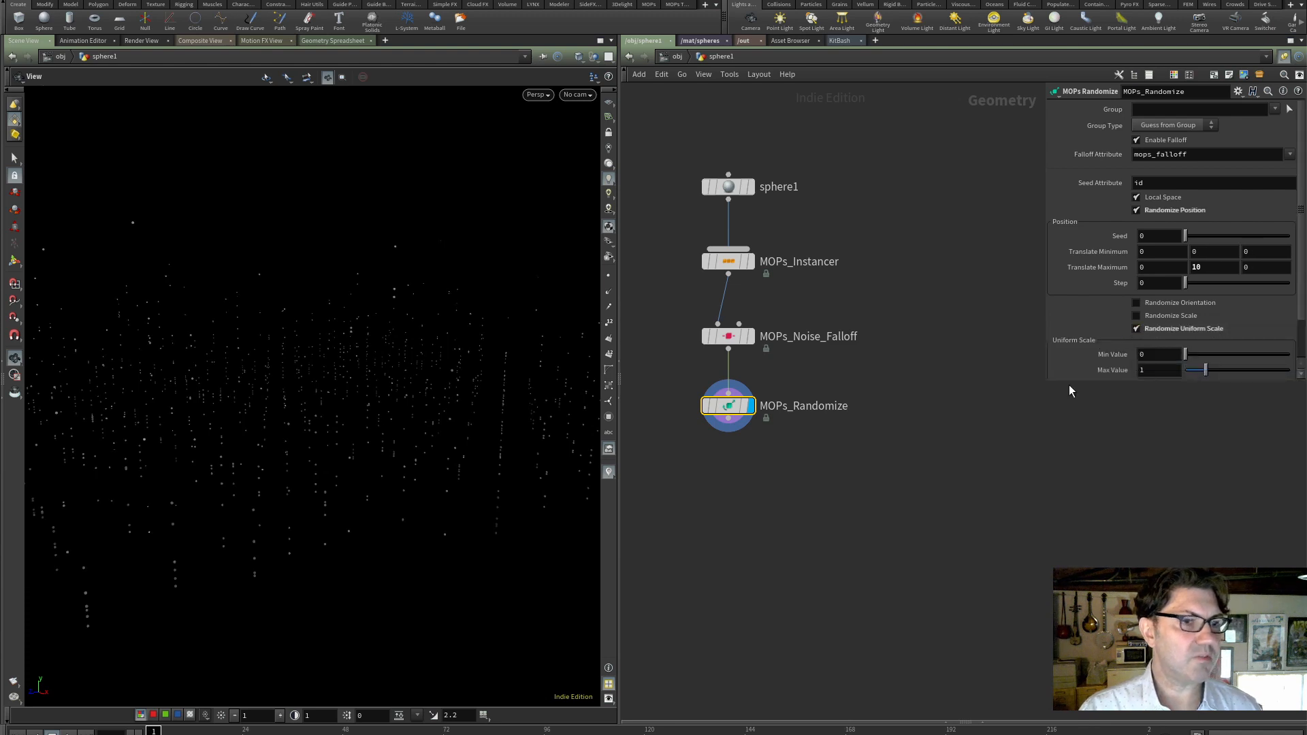
{"action": "left_click", "coordinate": [1157, 354]}
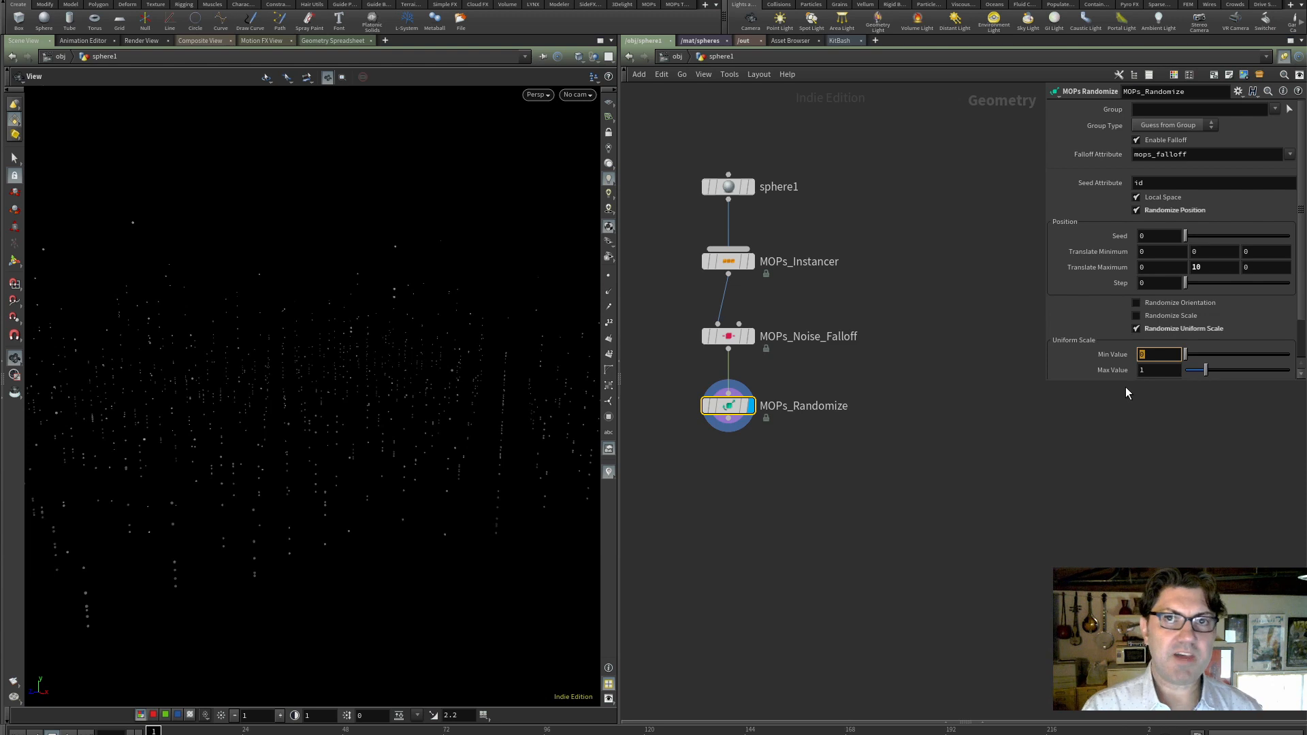
{"action": "type", "text": "1"}
{"action": "key", "text": "Return"}
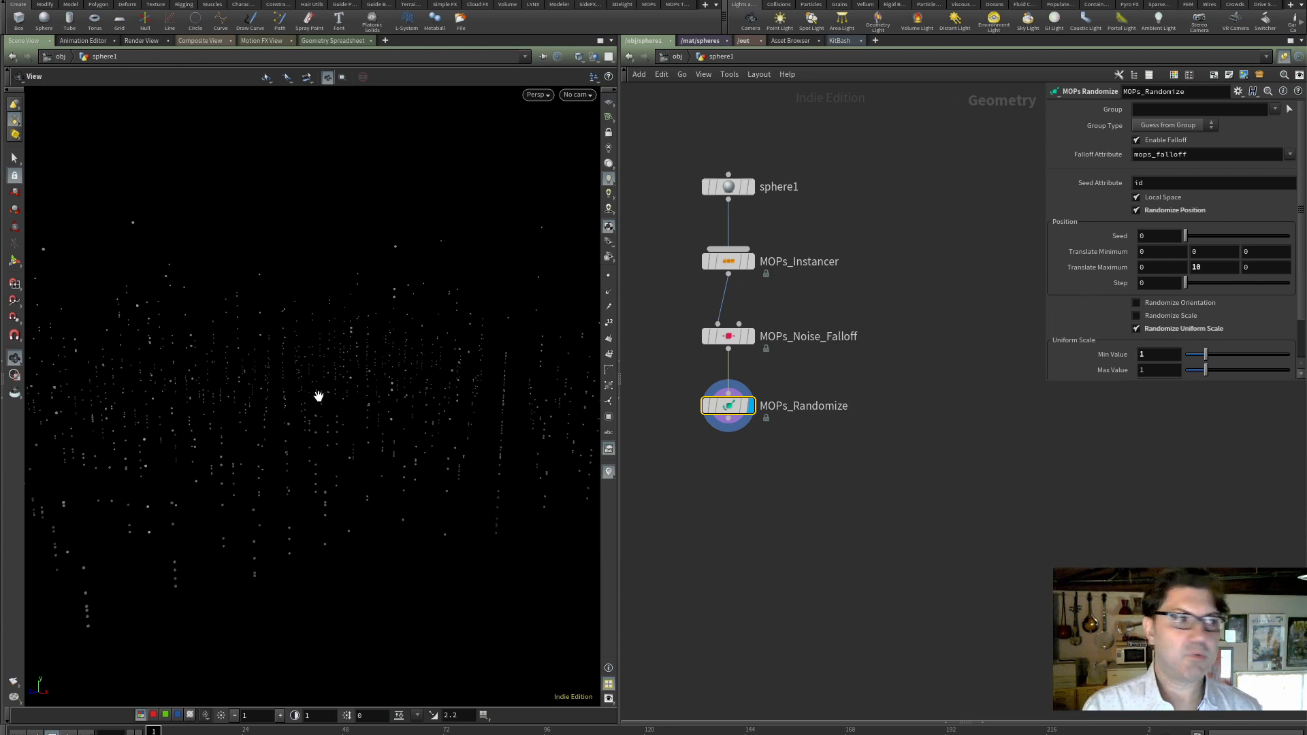
{"action": "left_click", "coordinate": [1163, 370]}
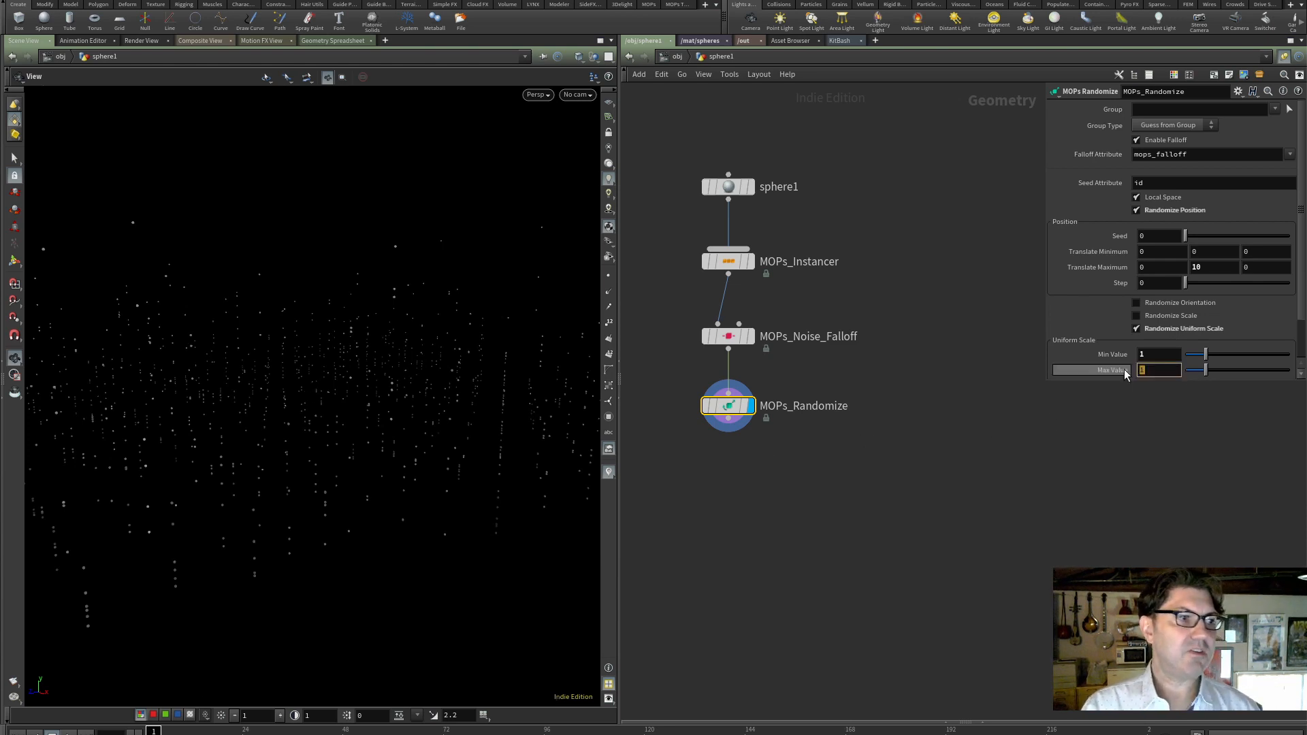
{"action": "type", "text": "5"}
{"action": "key", "text": "Return"}
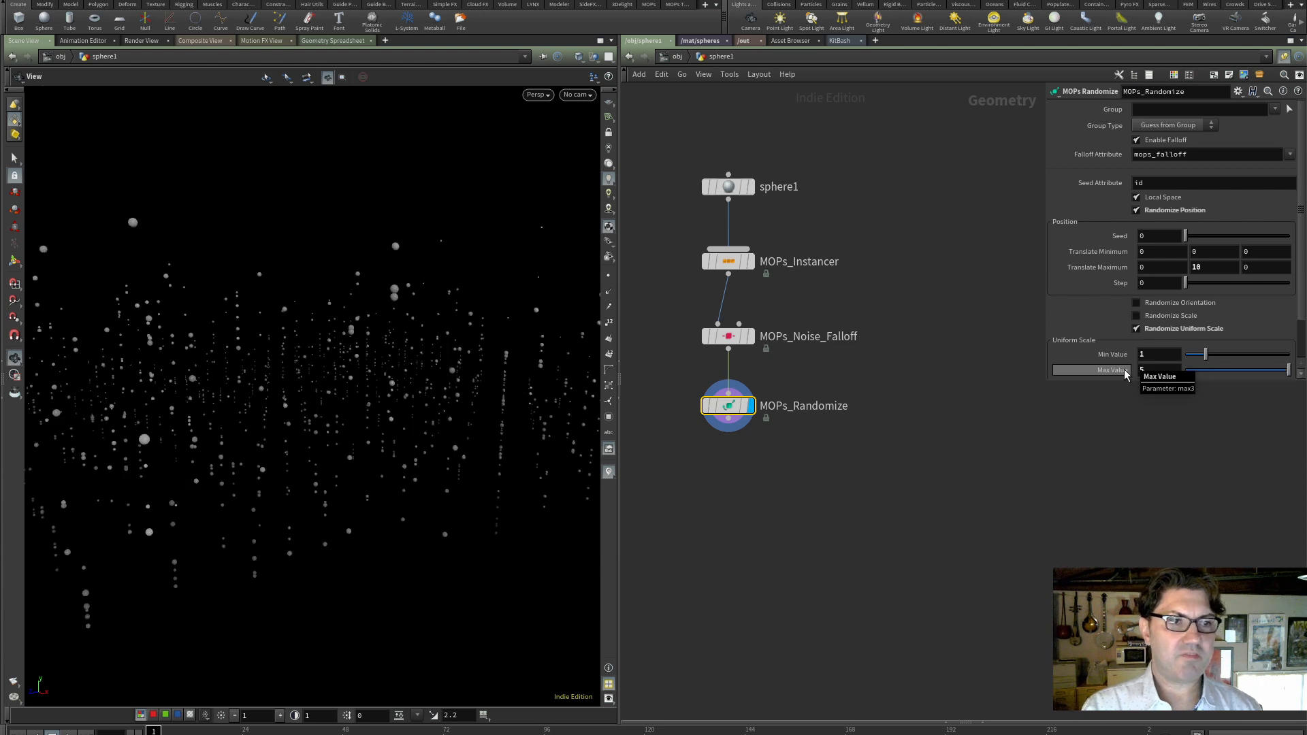
{"action": "type", "text": "10"}
{"action": "key", "text": "Return"}
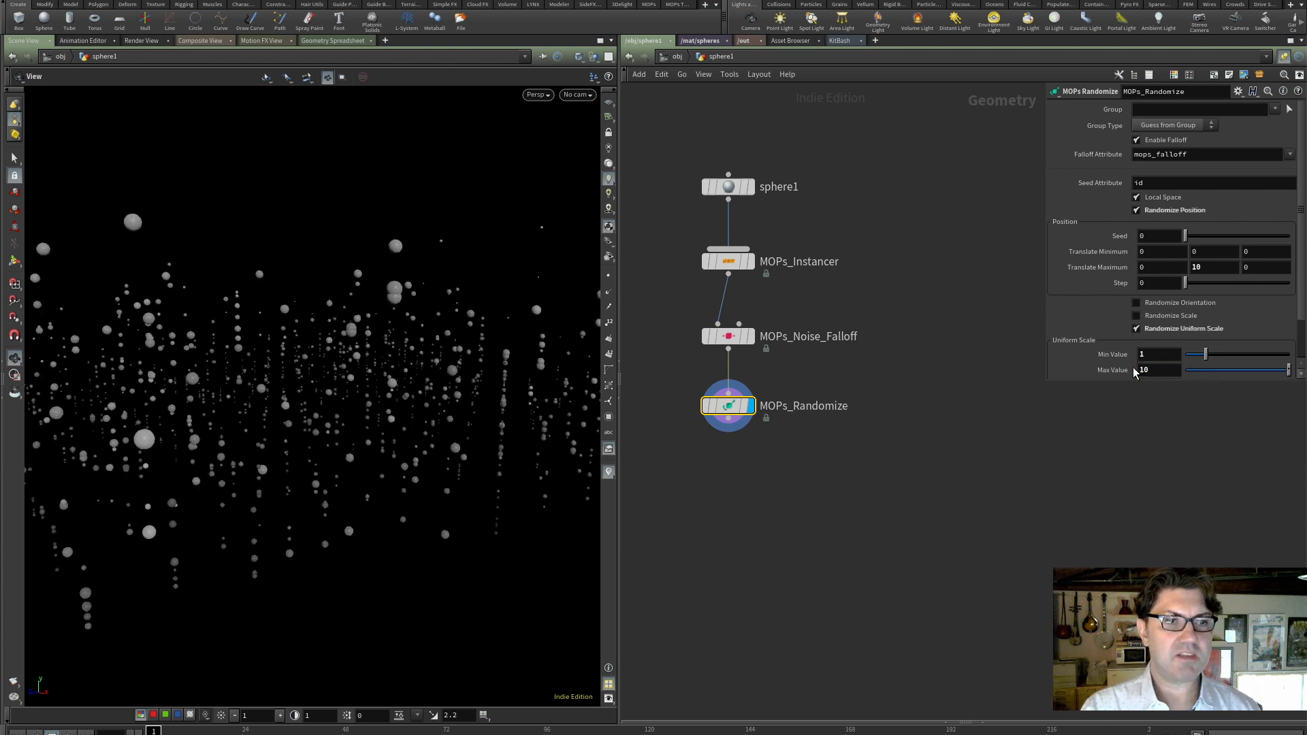
{"action": "left_click_drag", "start_coordinate": [340, 448], "coordinate": [385, 408]}
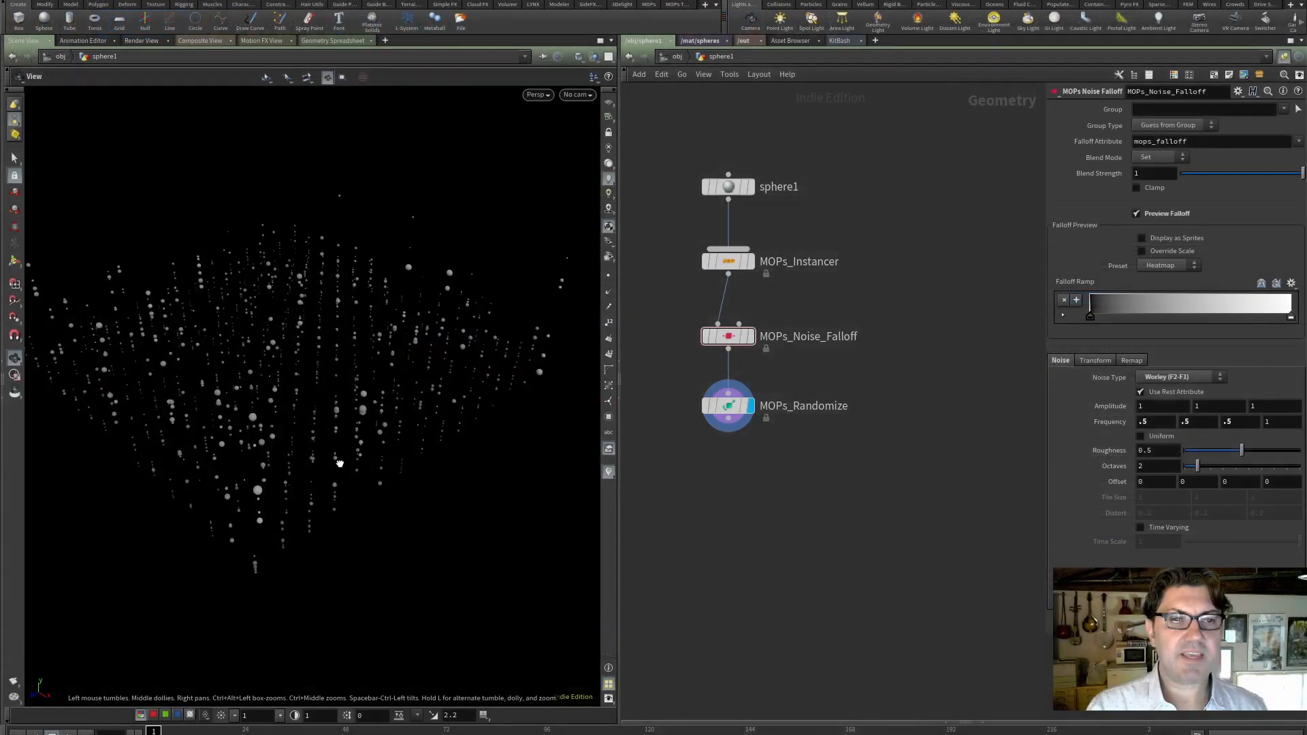
{"action": "left_click_drag", "start_coordinate": [340, 463], "coordinate": [321, 448]}
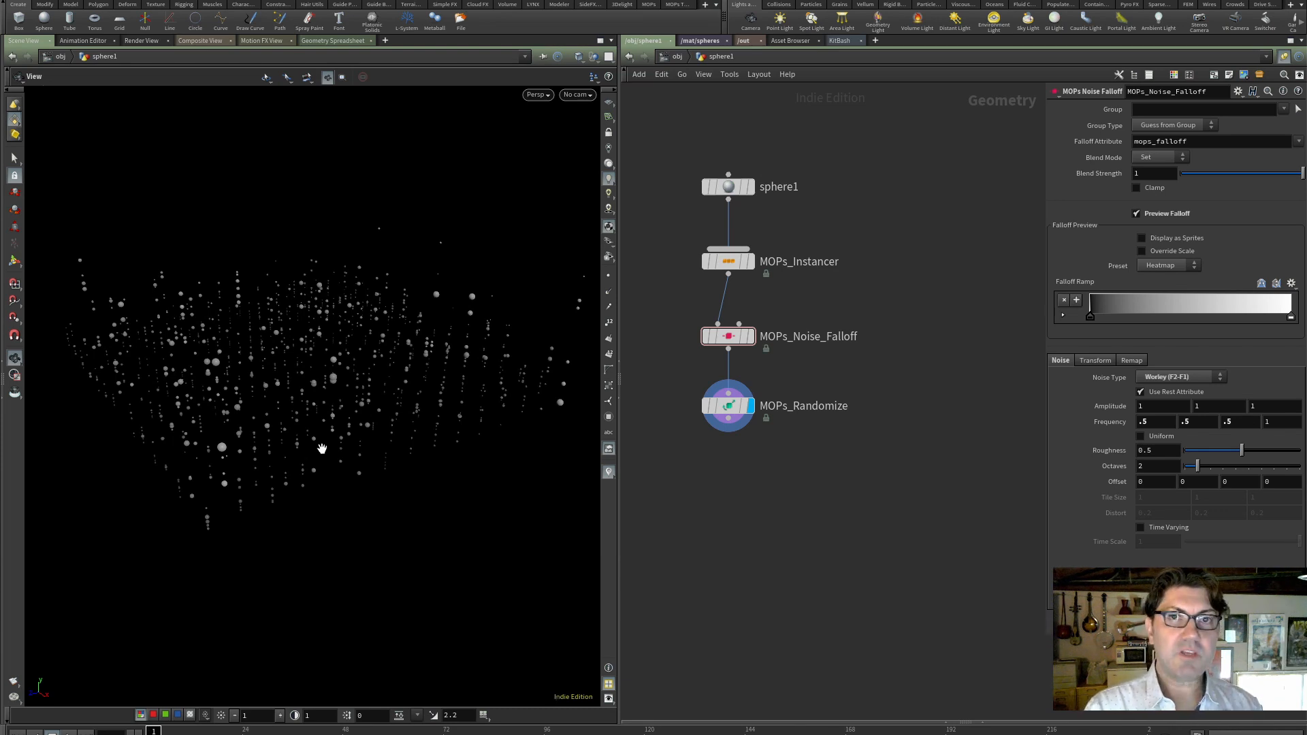
- Enable Time Varying on the MOPs Noise Falloff, play the animation, and return to the first frame
{"action": "left_click", "coordinate": [733, 337]}
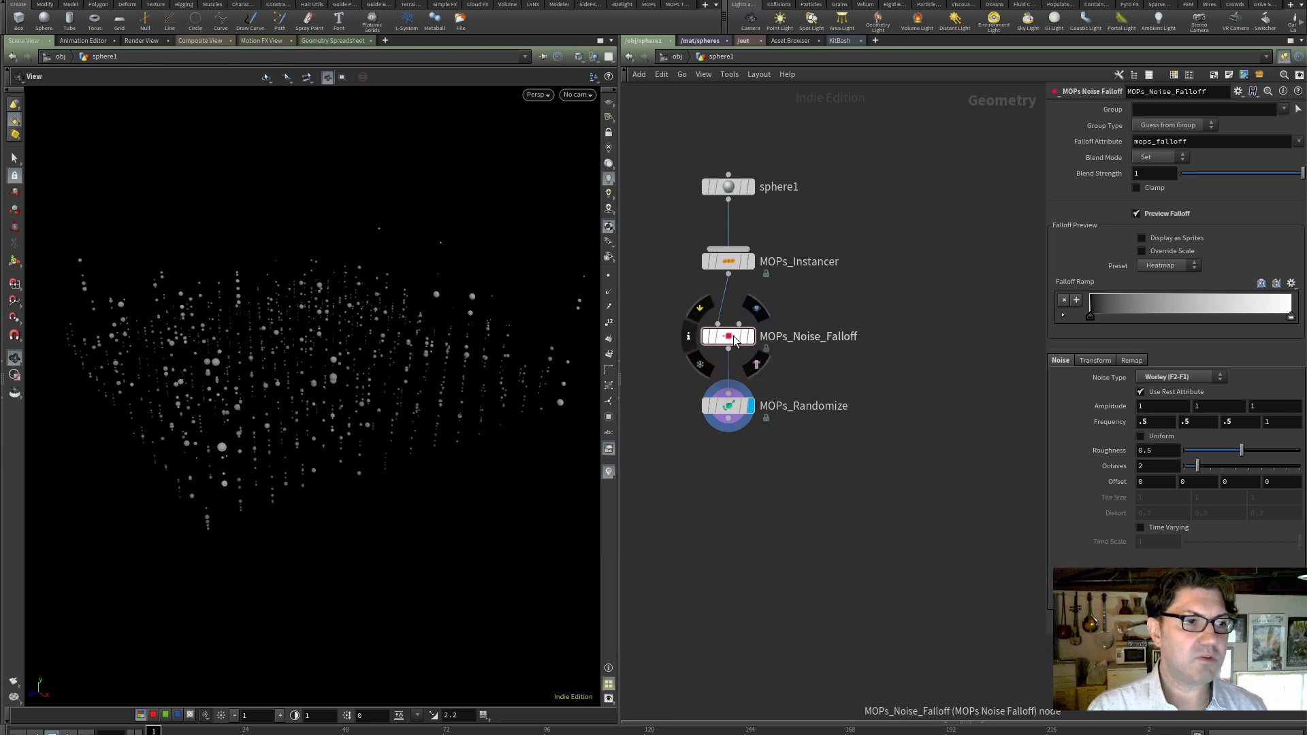
{"action": "left_click", "coordinate": [1139, 529]}
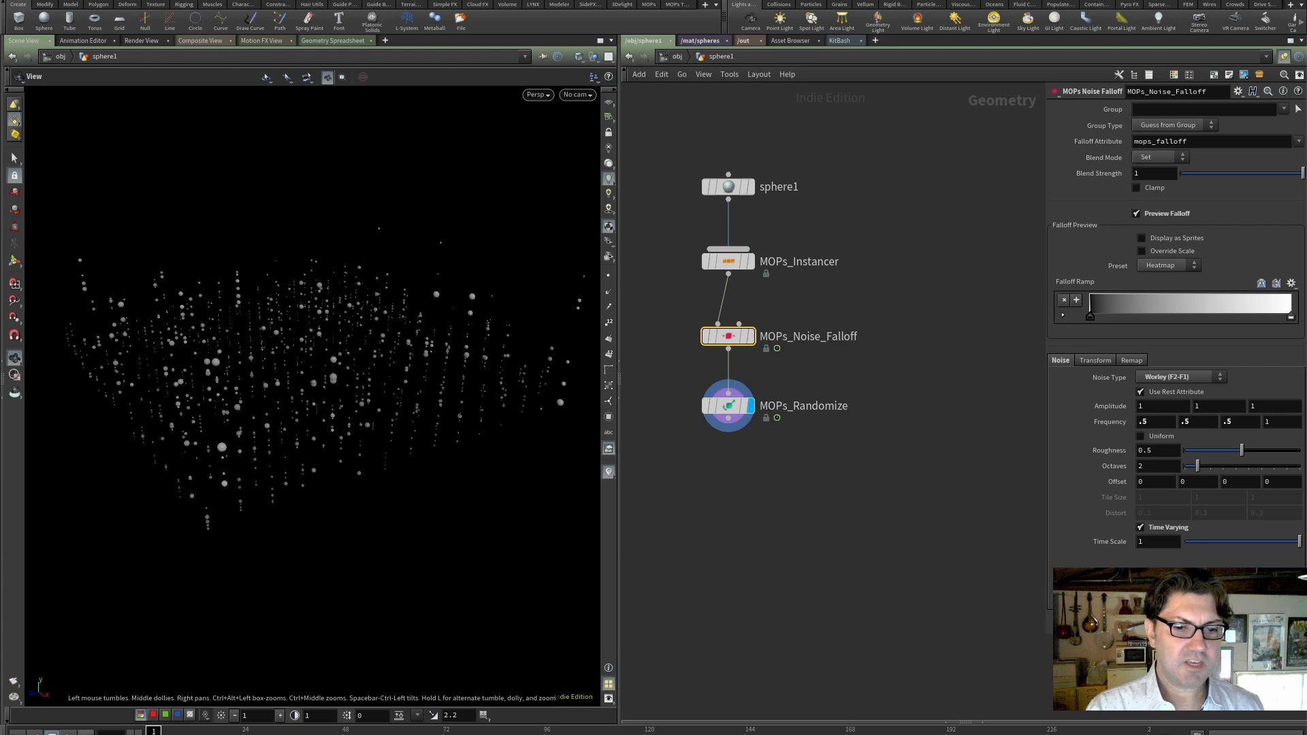
{"action": "left_click", "coordinate": [69, 733]}
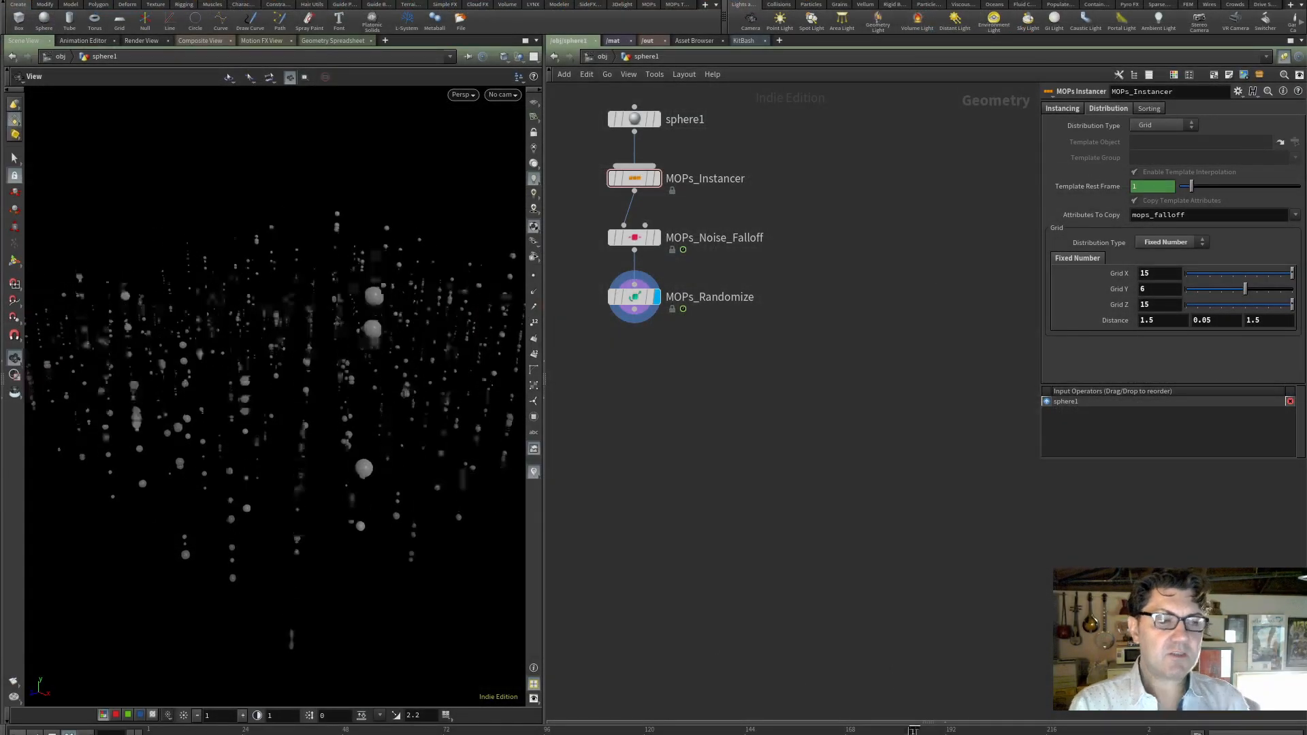
{"action": "left_click", "coordinate": [55, 730]}
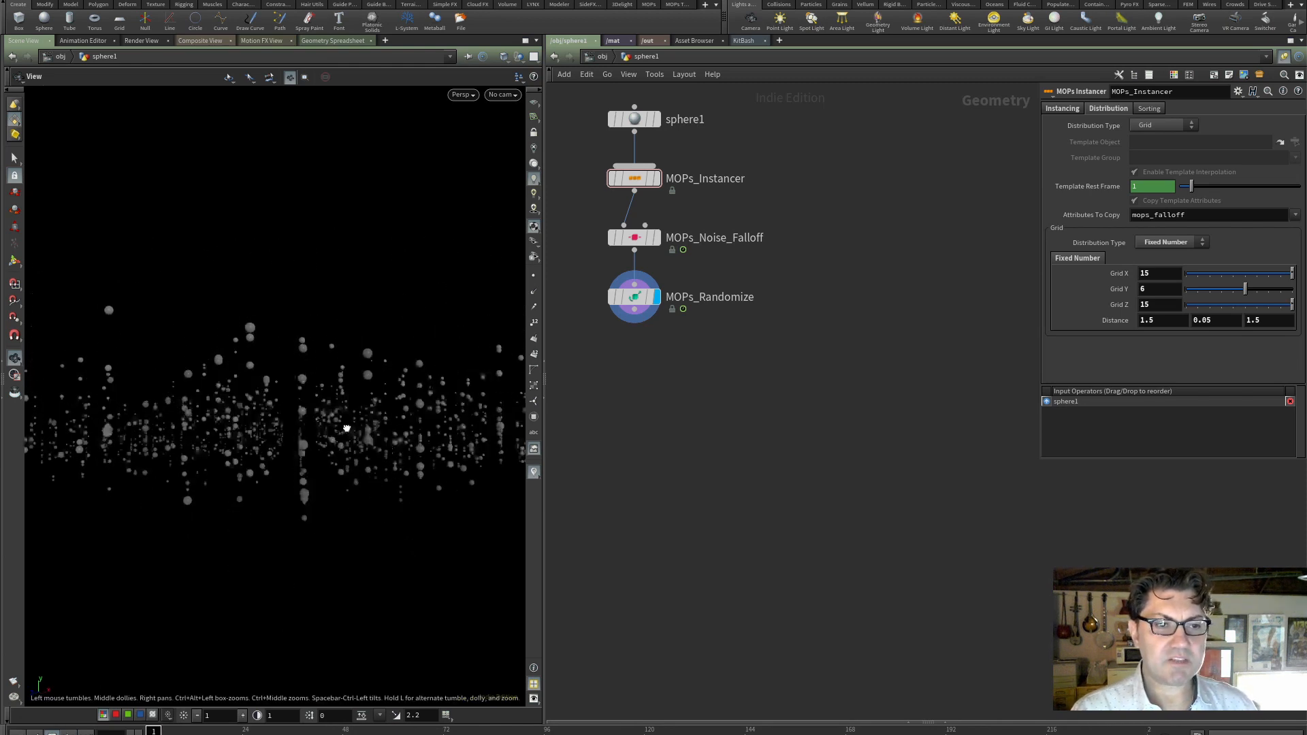
- Move the MOPs Randomize node aside and add a MOPs Shape Falloff node fed by the MOPs Noise Falloff's output
{"action": "left_click_drag", "start_coordinate": [633, 297], "coordinate": [611, 304]}
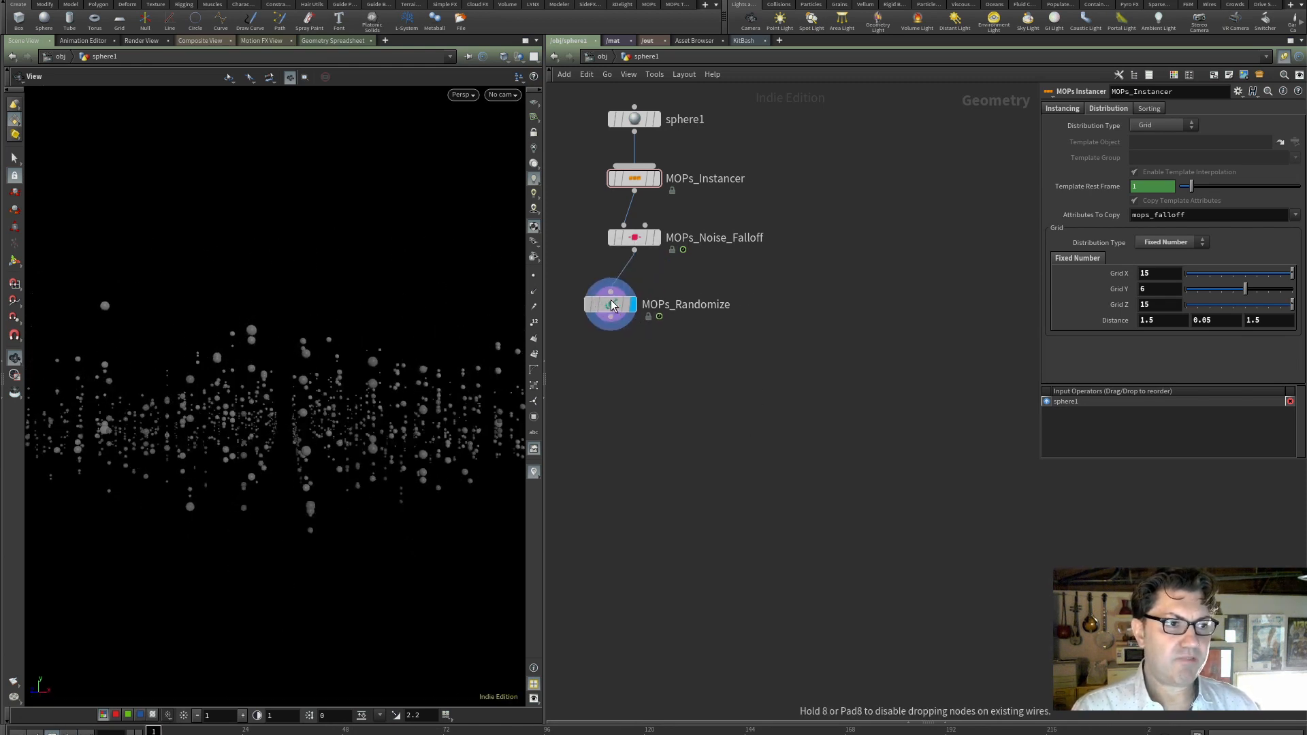
{"action": "left_click_drag", "start_coordinate": [634, 250], "coordinate": [773, 311]}
{"action": "type", "text": "shap"}
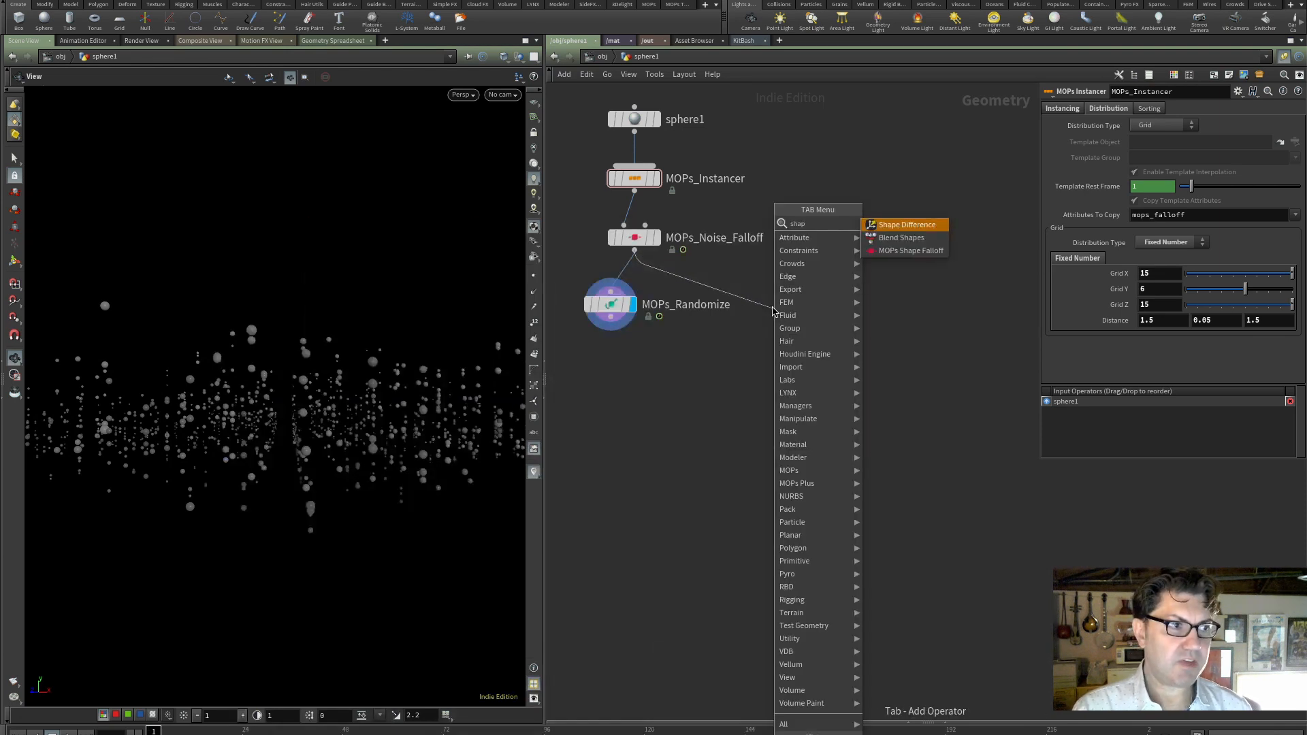
{"action": "key", "text": "Down"}
{"action": "key", "text": "Down"}
{"action": "key", "text": "Return"}
{"action": "left_click", "coordinate": [773, 311]}
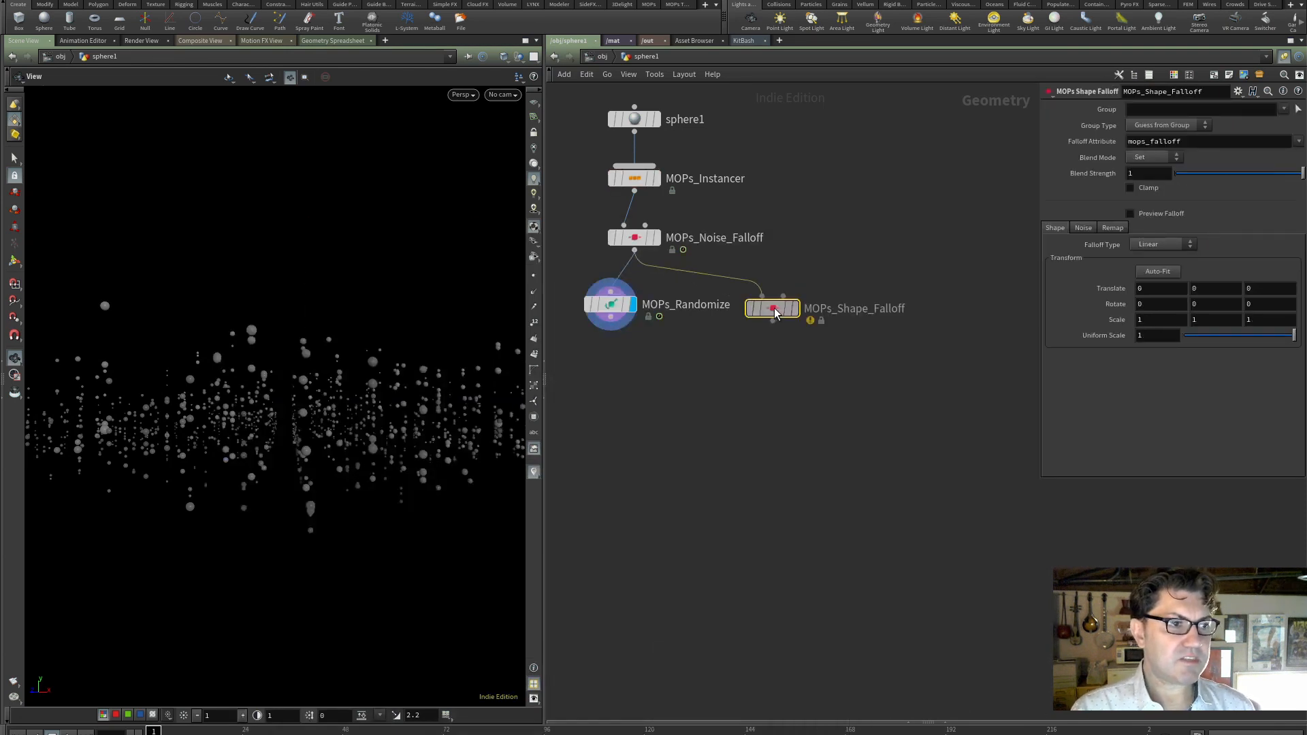
- Display the MOPs Shape Falloff node's result and enable its Preview Falloff option
{"action": "left_click", "coordinate": [797, 309]}
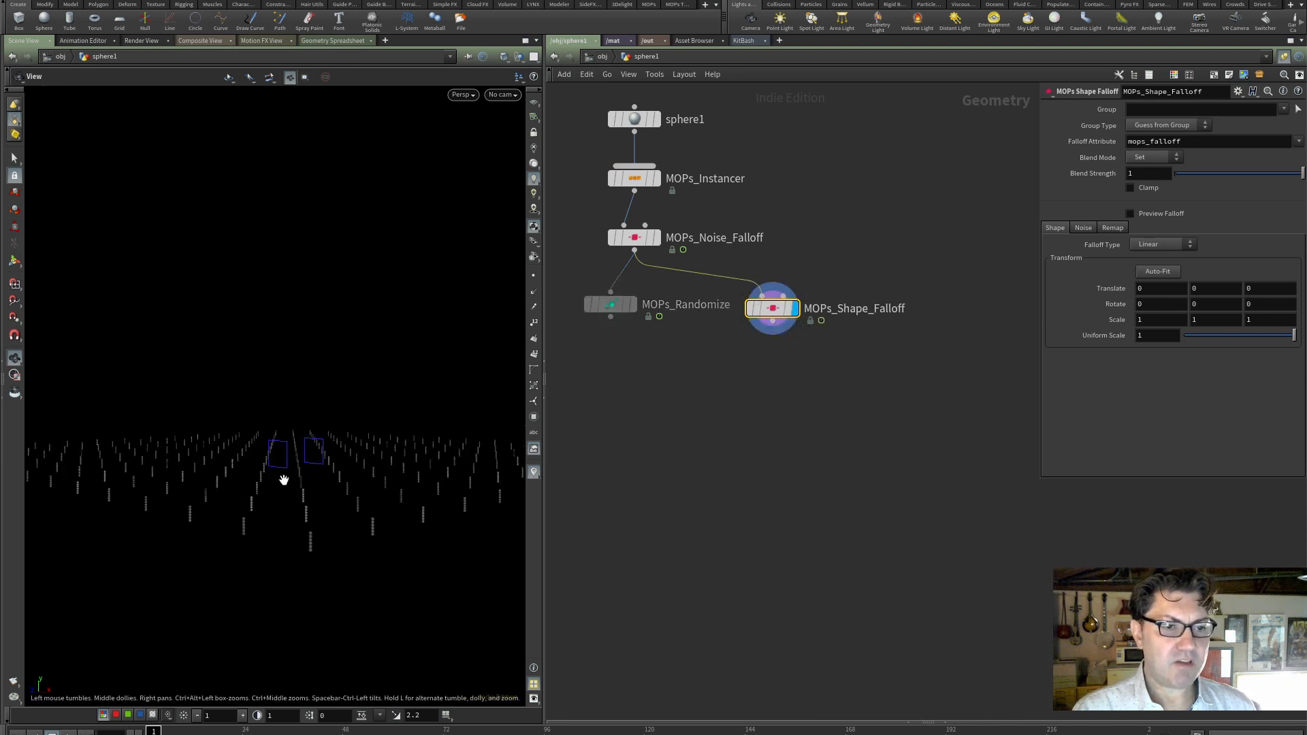
{"action": "left_click_drag", "start_coordinate": [284, 480], "coordinate": [285, 514]}
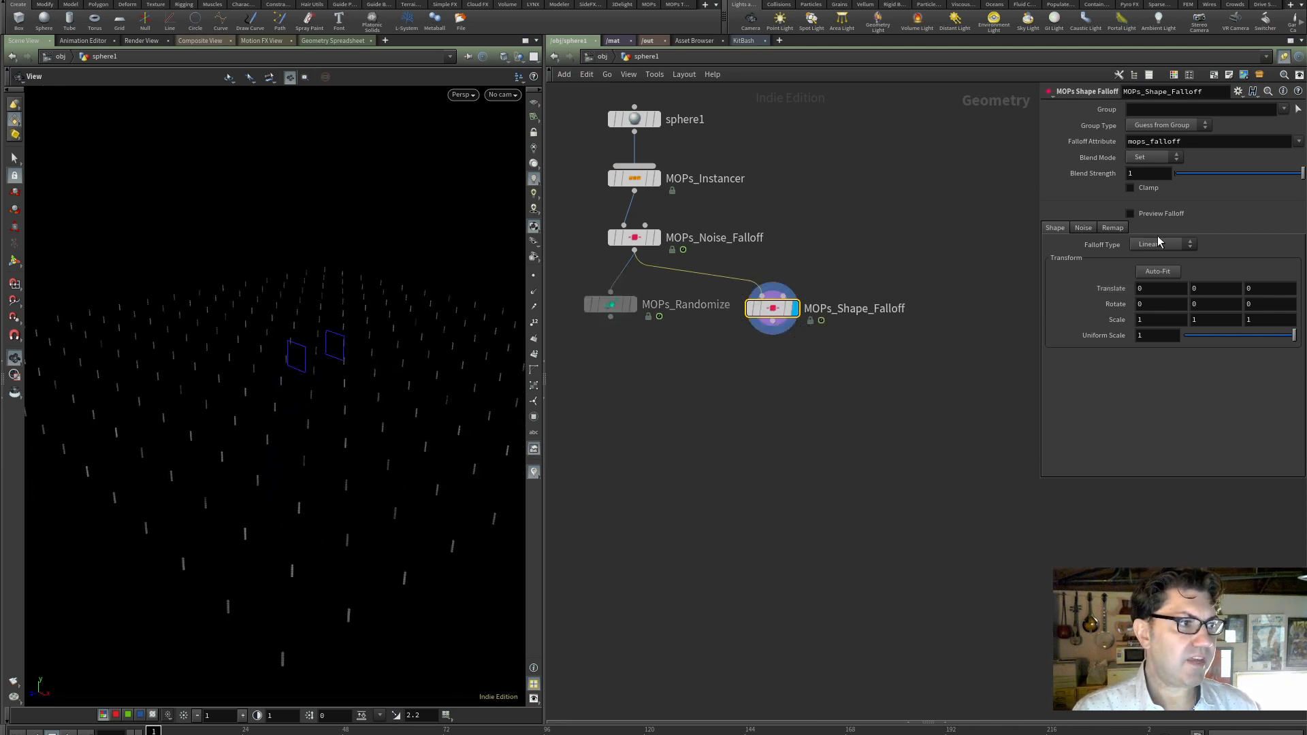
{"action": "left_click", "coordinate": [1131, 213]}
{"action": "left_click_drag", "start_coordinate": [315, 458], "coordinate": [288, 374]}
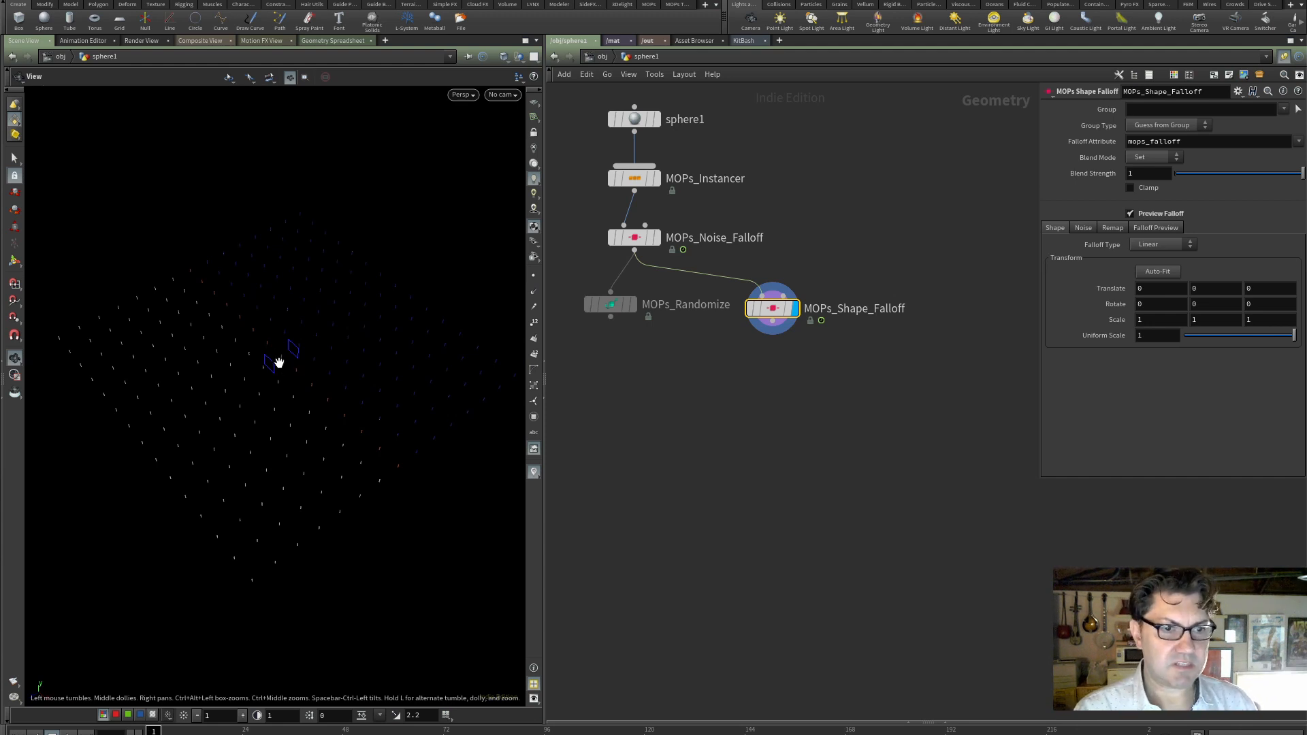
{"action": "left_click_drag", "start_coordinate": [288, 431], "coordinate": [280, 429]}
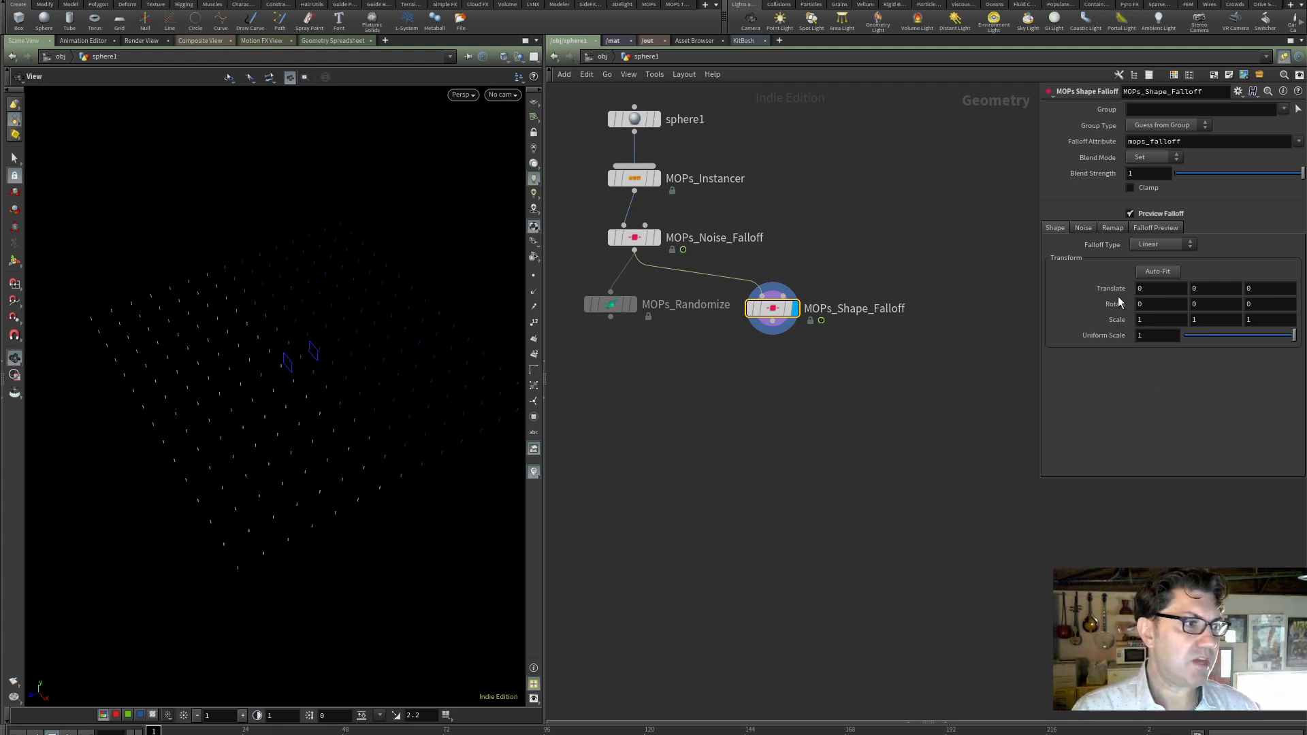
- Rotate the linear shape falloff -90 degrees around X so it runs vertically
{"action": "left_click", "coordinate": [1146, 306]}
{"action": "type", "text": "-90"}
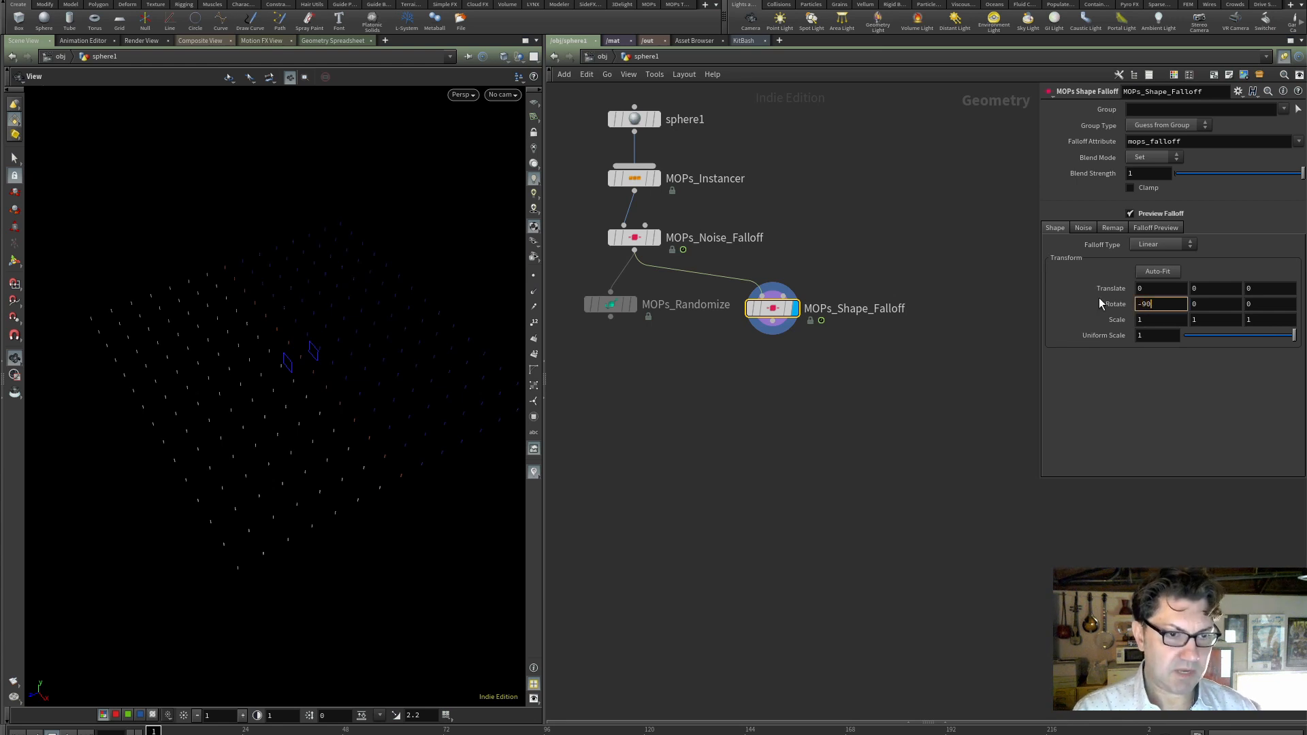
{"action": "key", "text": "Return"}
{"action": "mouse_move", "coordinate": [305, 368]}
{"action": "left_mouse_down"}
{"action": "mouse_move", "coordinate": [315, 312]}
{"action": "mouse_move", "coordinate": [279, 460]}
{"action": "mouse_move", "coordinate": [271, 432]}
{"action": "mouse_move", "coordinate": [297, 303]}
{"action": "mouse_move", "coordinate": [312, 408]}
{"action": "mouse_move", "coordinate": [311, 391]}
{"action": "left_mouse_up"}
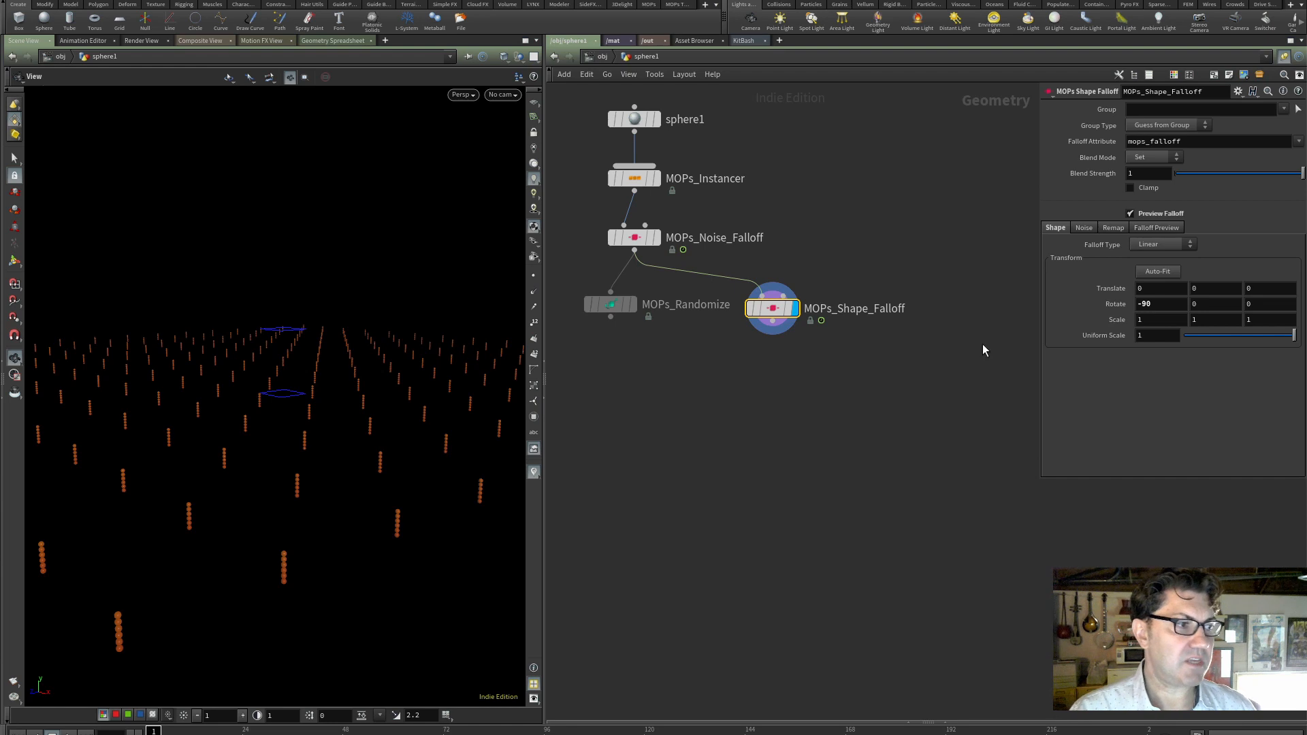
- Try a Z scale of 0.5 on the shape falloff
{"action": "left_click", "coordinate": [1260, 322]}
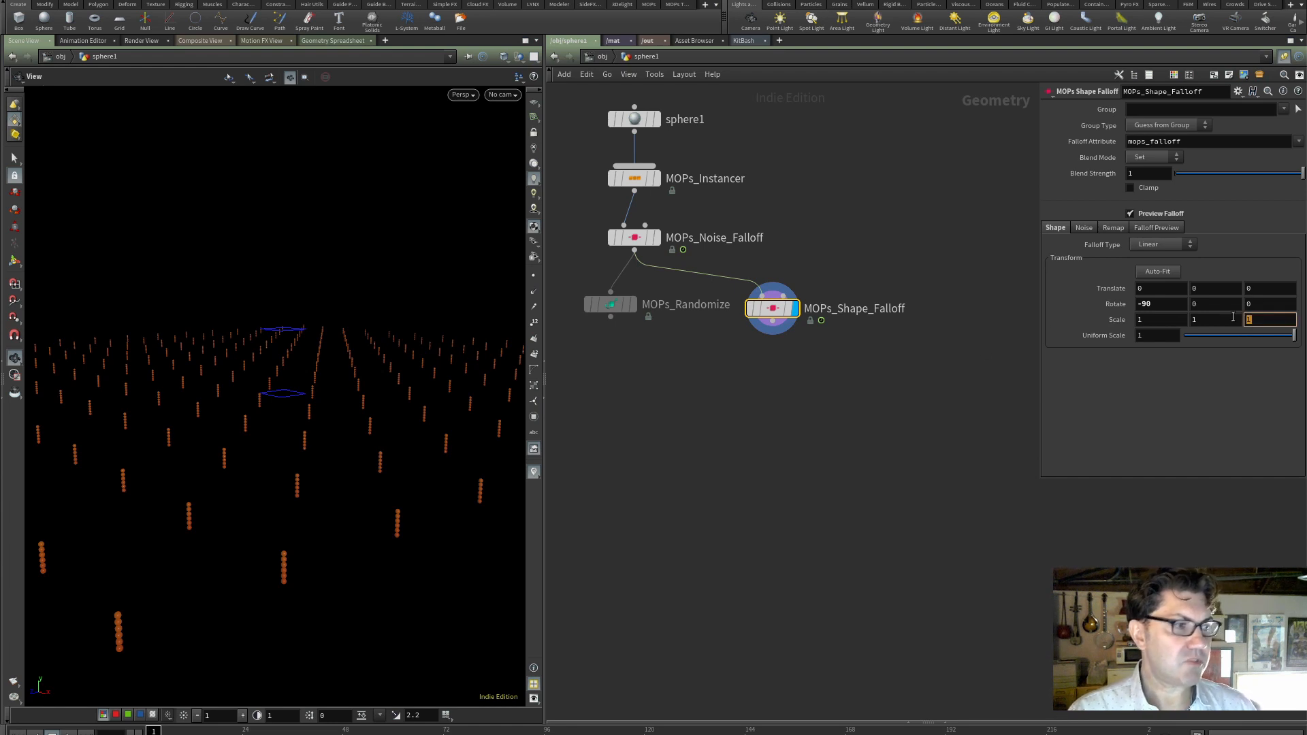
{"action": "type", "text": ".5"}
{"action": "key", "text": "Return"}
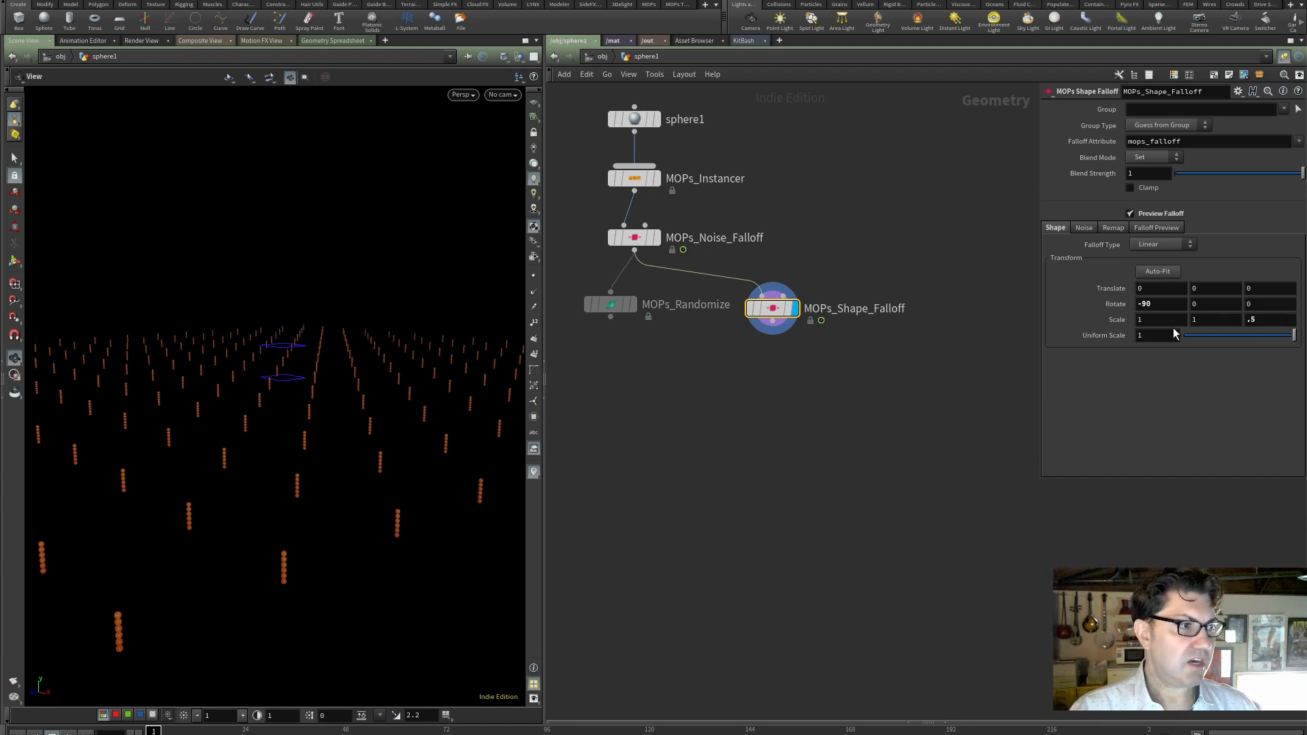
- Set the shape falloff's Z scale to 0.1 so the gradient fits the height of the sphere columns
{"action": "left_click", "coordinate": [1260, 319]}
{"action": "type", "text": "."}
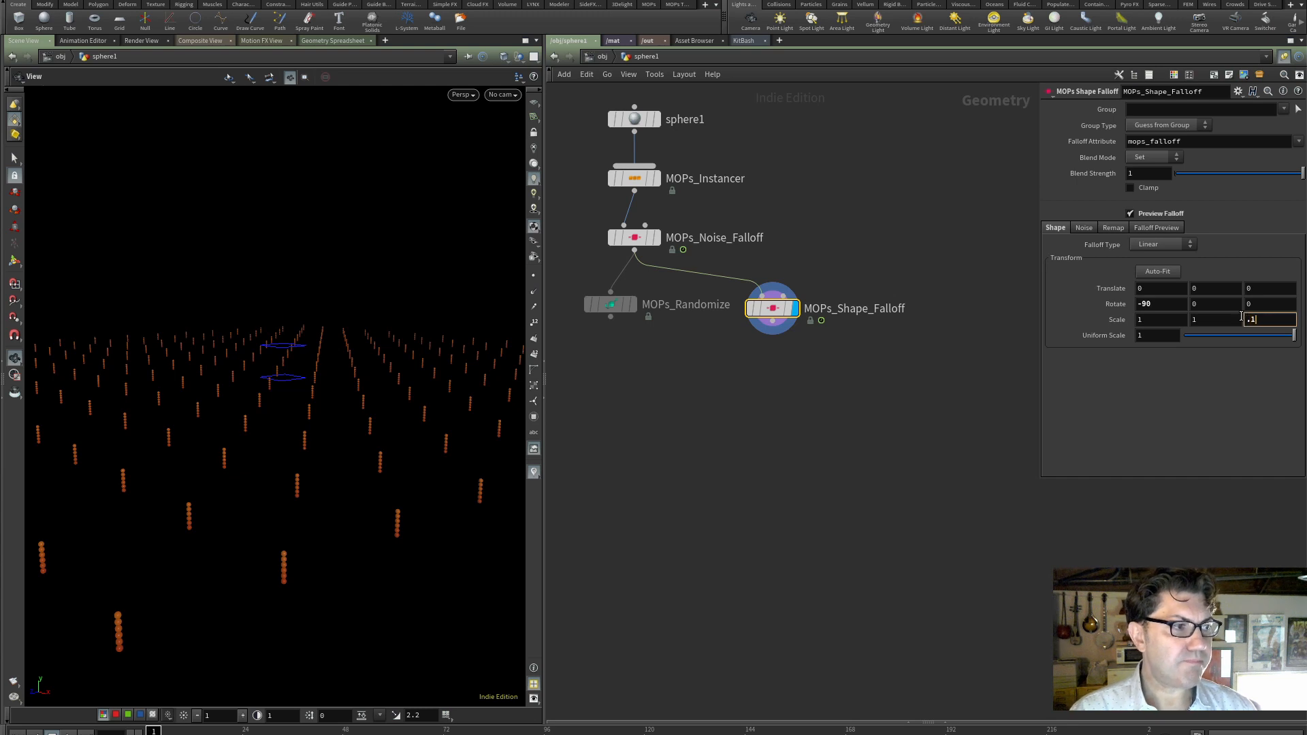
{"action": "type", "text": "1"}
{"action": "key", "text": "Return"}
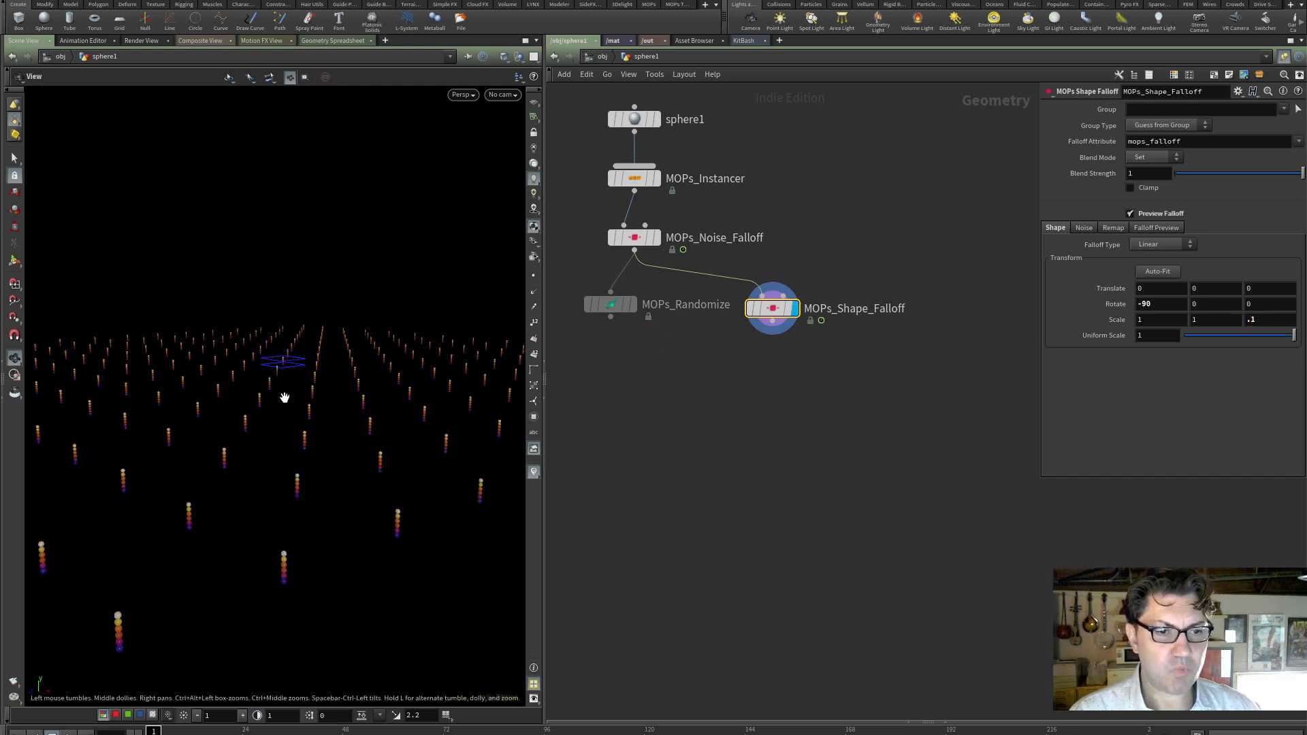
{"action": "scroll", "coordinate": [284, 385], "scroll_direction": "up", "scroll_amount": 3}
{"action": "scroll", "coordinate": [286, 383], "scroll_direction": "up", "scroll_amount": 6}
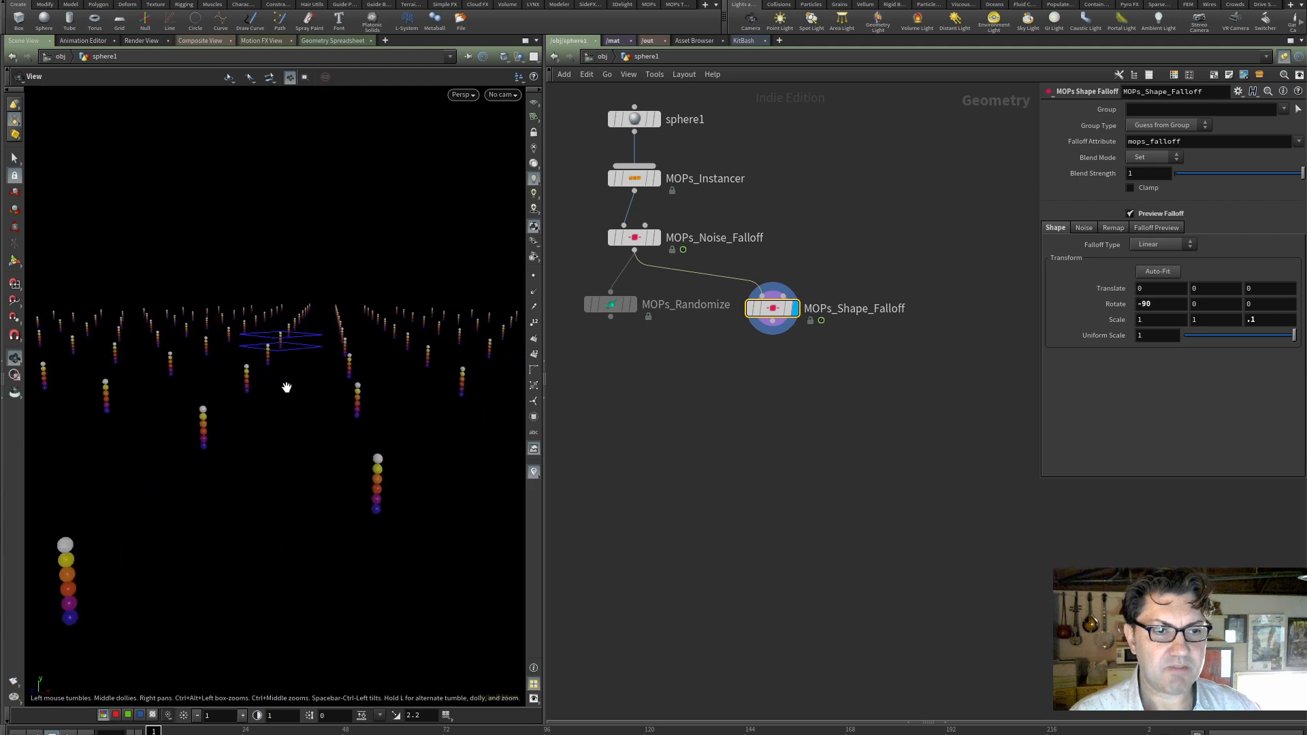
{"action": "scroll", "coordinate": [296, 333], "scroll_direction": "up", "scroll_amount": 3}
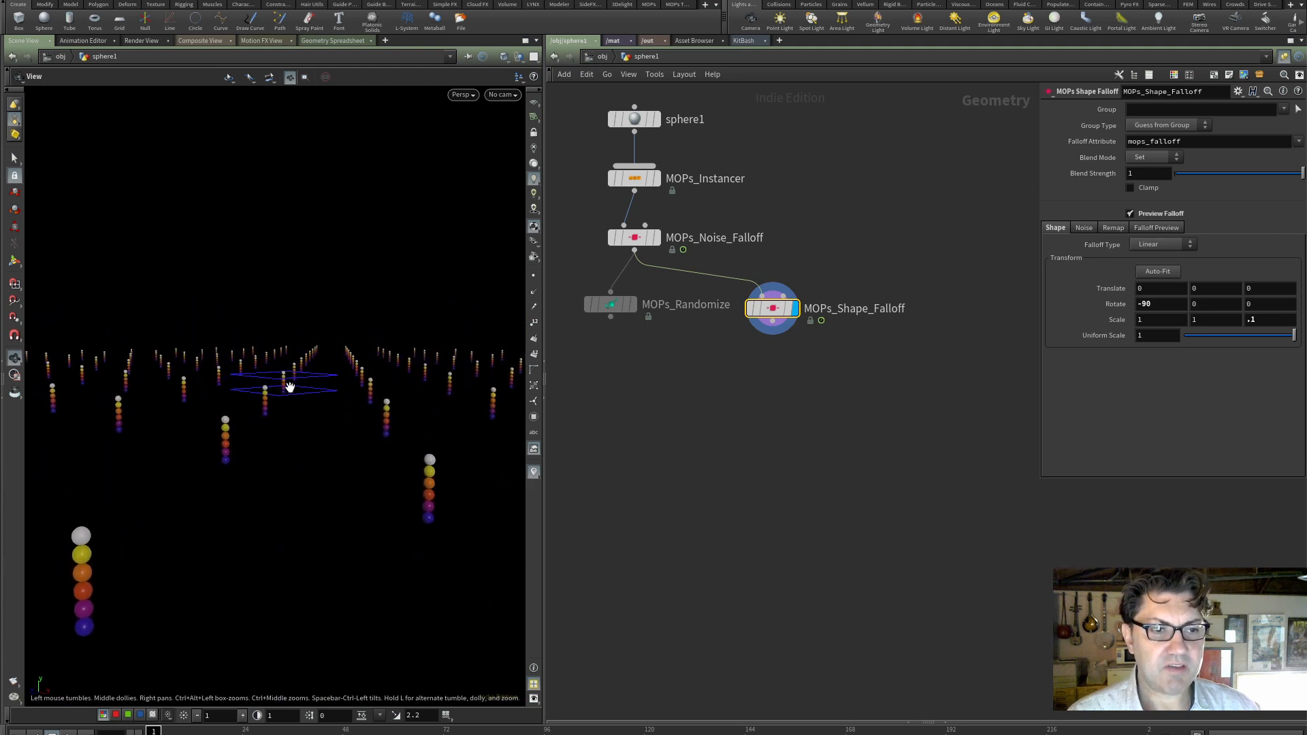
{"action": "scroll", "coordinate": [290, 387], "scroll_direction": "up", "scroll_amount": 3}
{"action": "left_click_drag", "start_coordinate": [291, 395], "coordinate": [280, 333]}
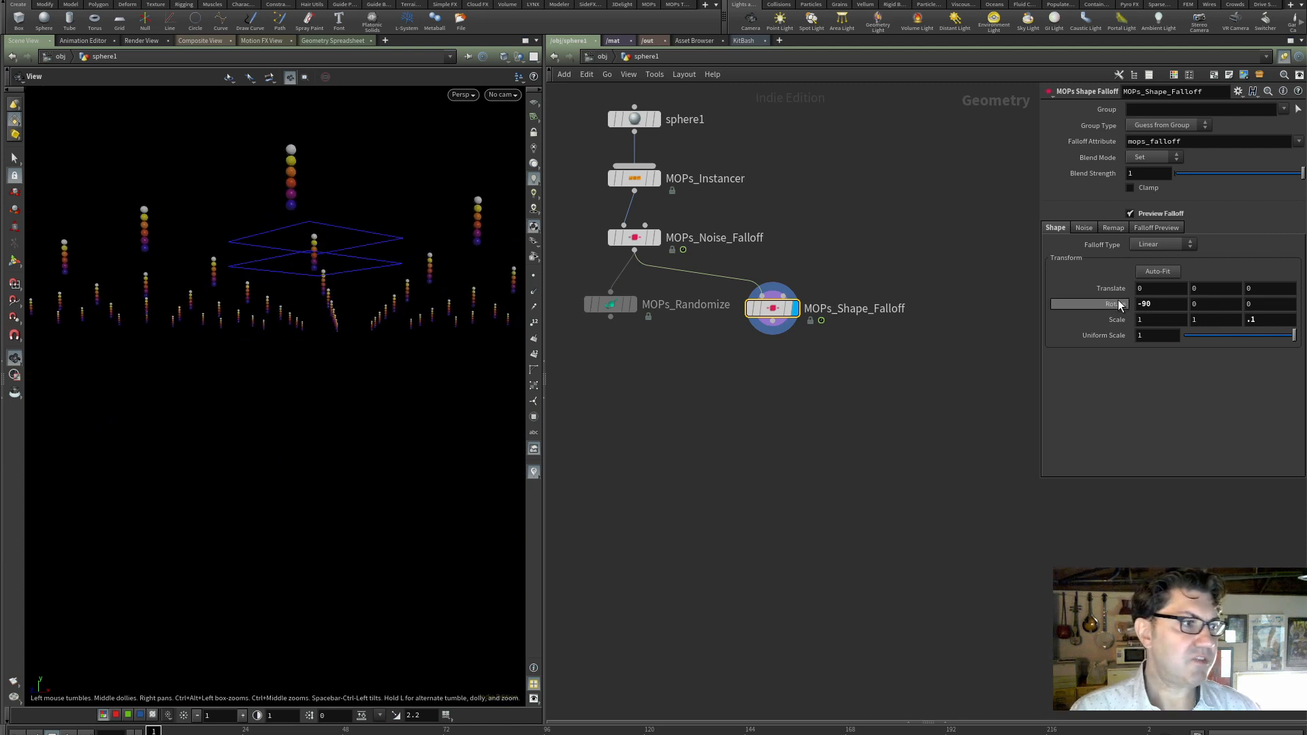
- Replace the shape falloff's heatmap preview ramp with a black-to-white gradient
{"action": "left_click", "coordinate": [1149, 229]}
{"action": "left_click", "coordinate": [1292, 304]}
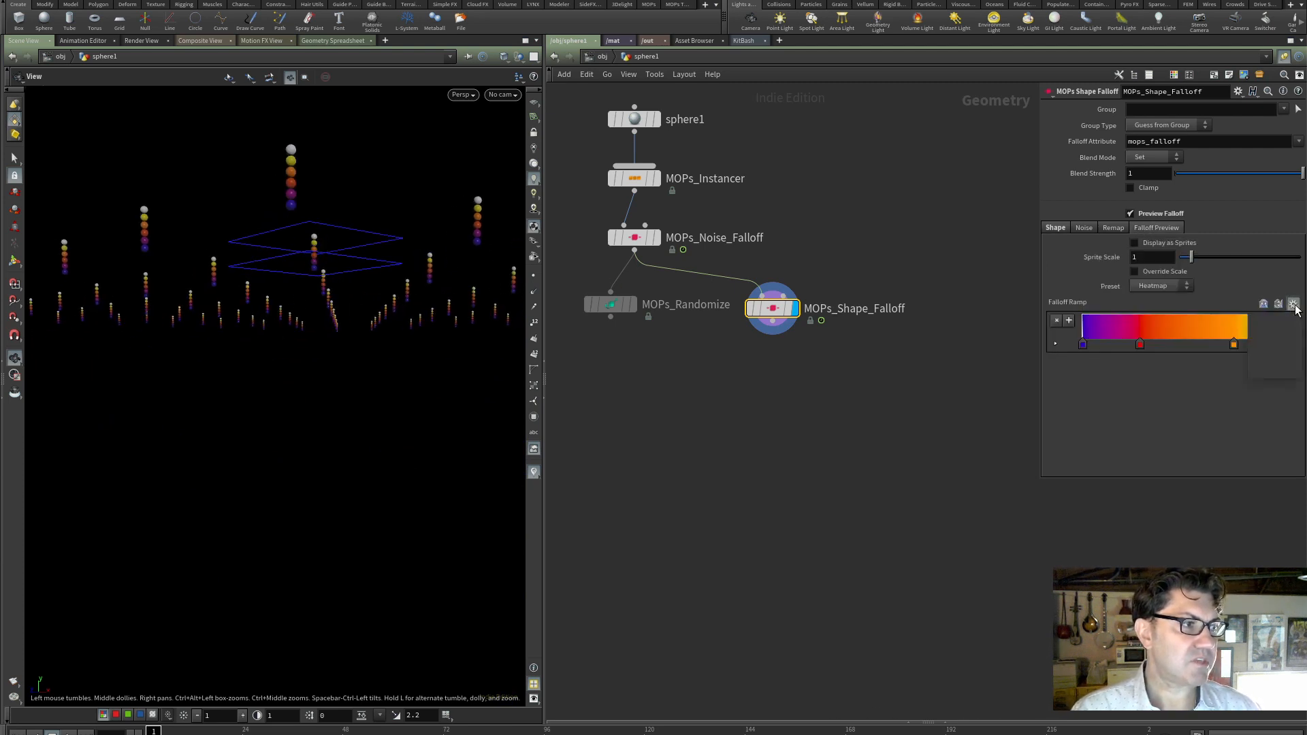
{"action": "left_click", "coordinate": [1283, 341]}
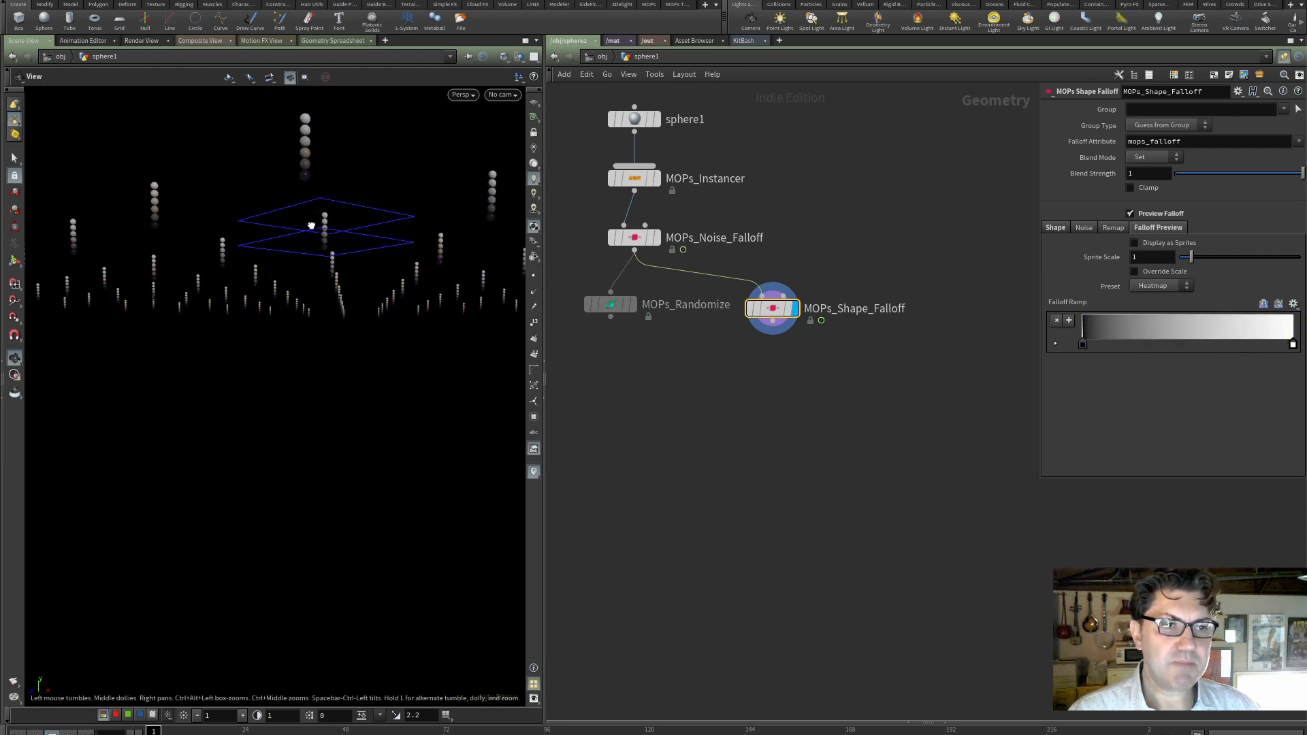
{"action": "key", "text": "g"}
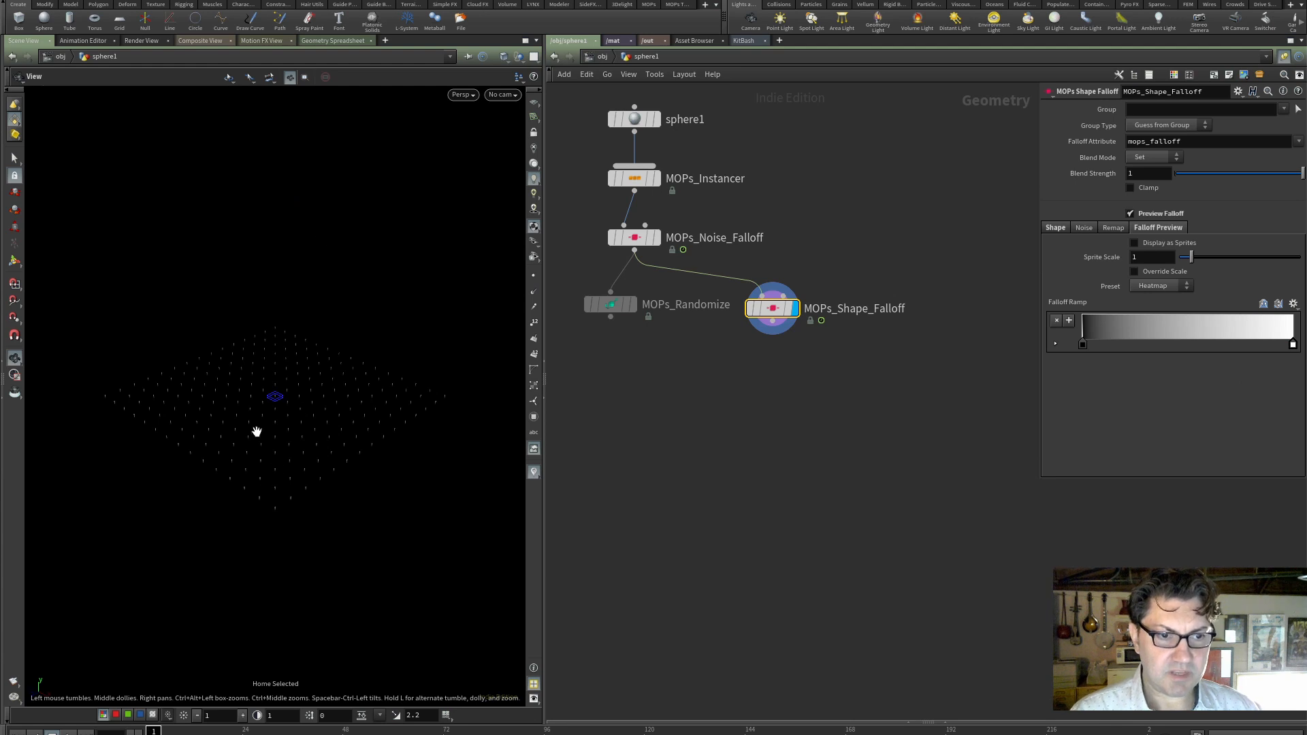
{"action": "left_click_drag", "start_coordinate": [257, 431], "coordinate": [263, 390]}
{"action": "scroll", "coordinate": [276, 401], "scroll_direction": "up", "scroll_amount": 6}
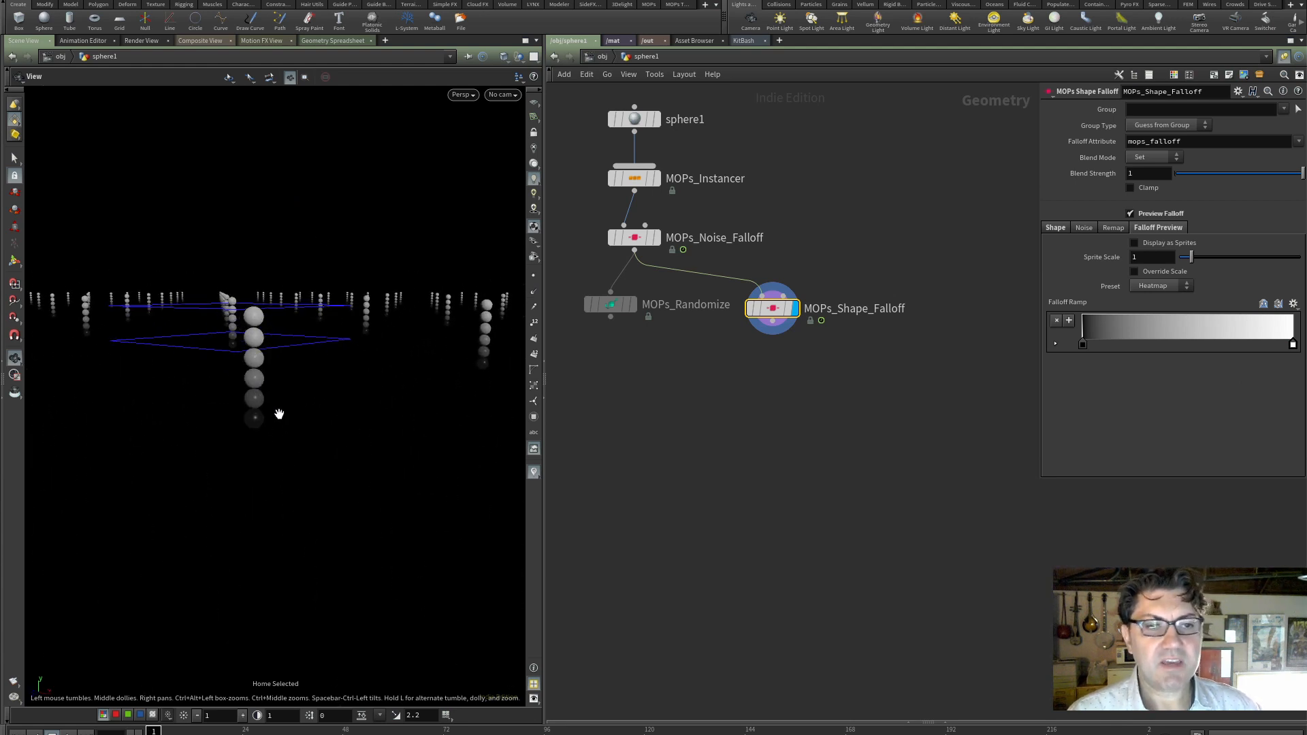
{"action": "scroll", "coordinate": [254, 393], "scroll_direction": "up", "scroll_amount": 5}
{"action": "scroll", "coordinate": [255, 394], "scroll_direction": "up", "scroll_amount": 1}
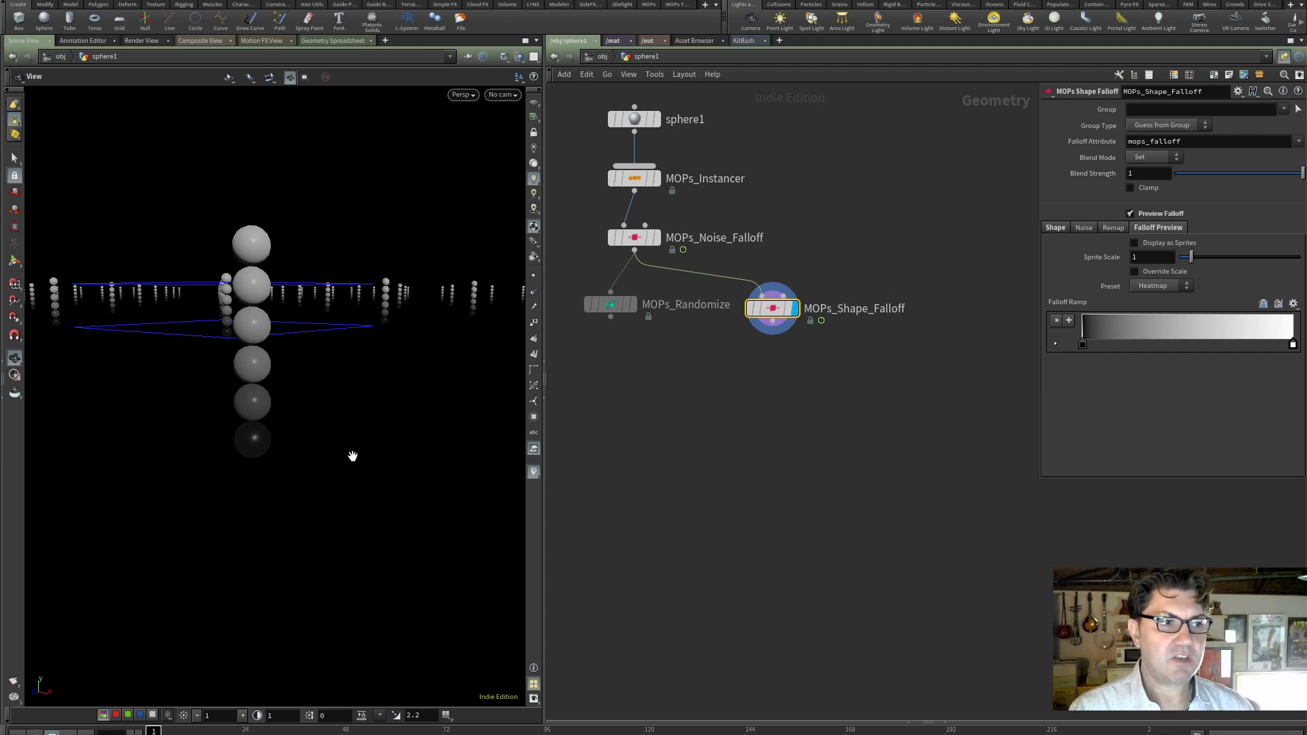
- Move the MOPs Randomize node below the shape falloff, rewire its input to the MOPs Shape Falloff's output, and display its result
{"action": "mouse_move", "coordinate": [611, 307]}
{"action": "left_click_drag", "start_coordinate": [611, 308], "coordinate": [651, 455]}
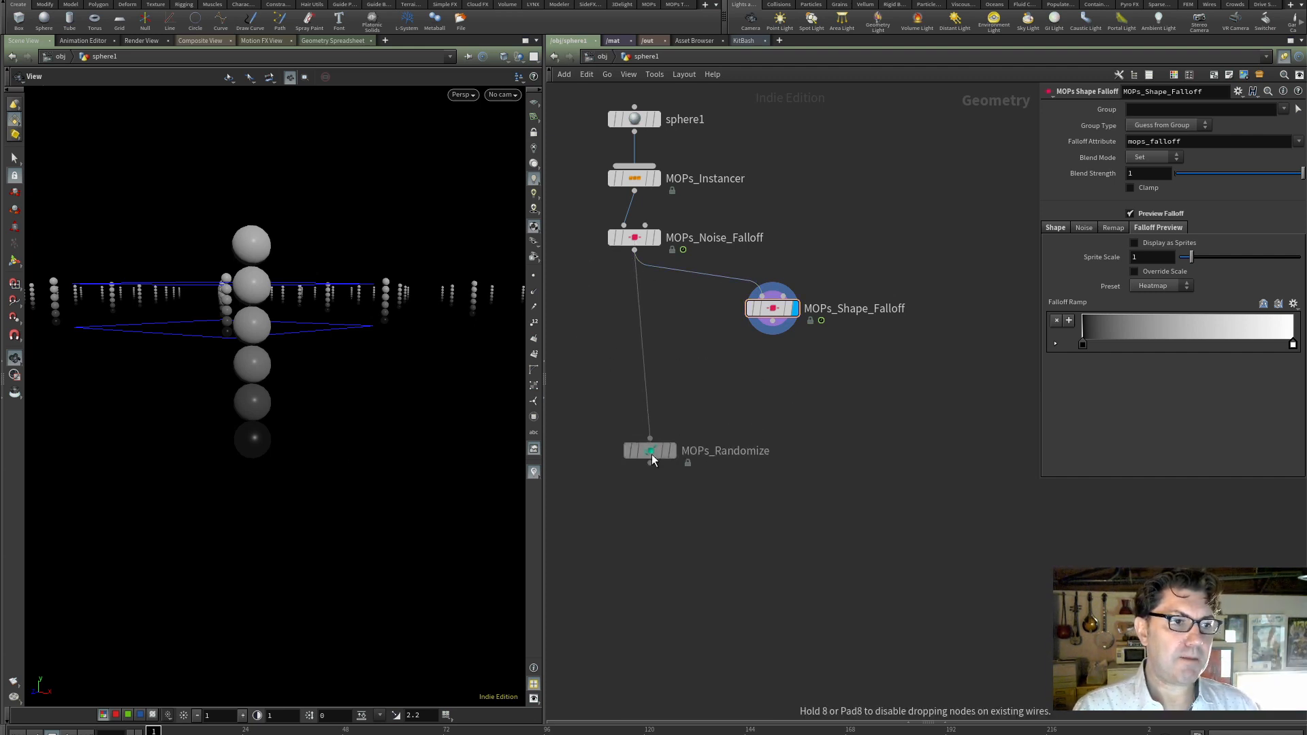
{"action": "left_click_drag", "start_coordinate": [773, 321], "coordinate": [651, 439]}
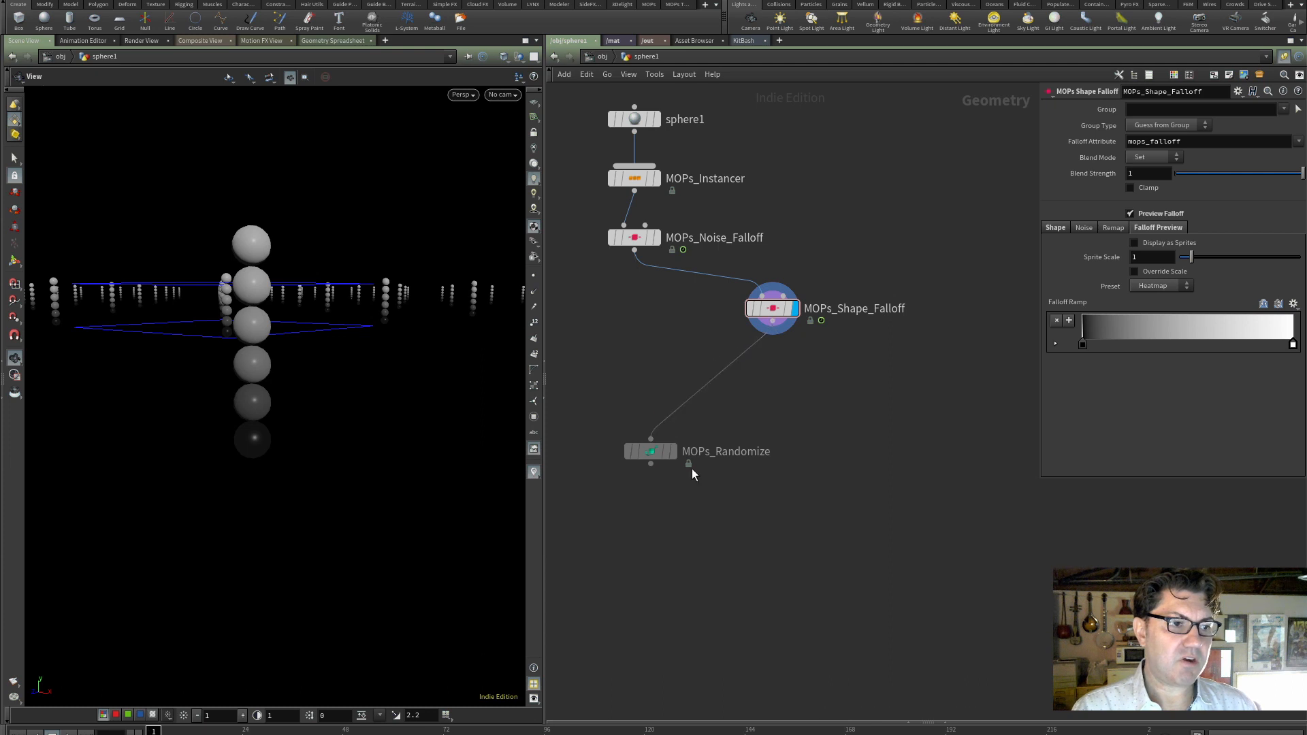
{"action": "left_click", "coordinate": [673, 451]}
{"action": "scroll", "coordinate": [264, 370], "scroll_direction": "down", "scroll_amount": 12}
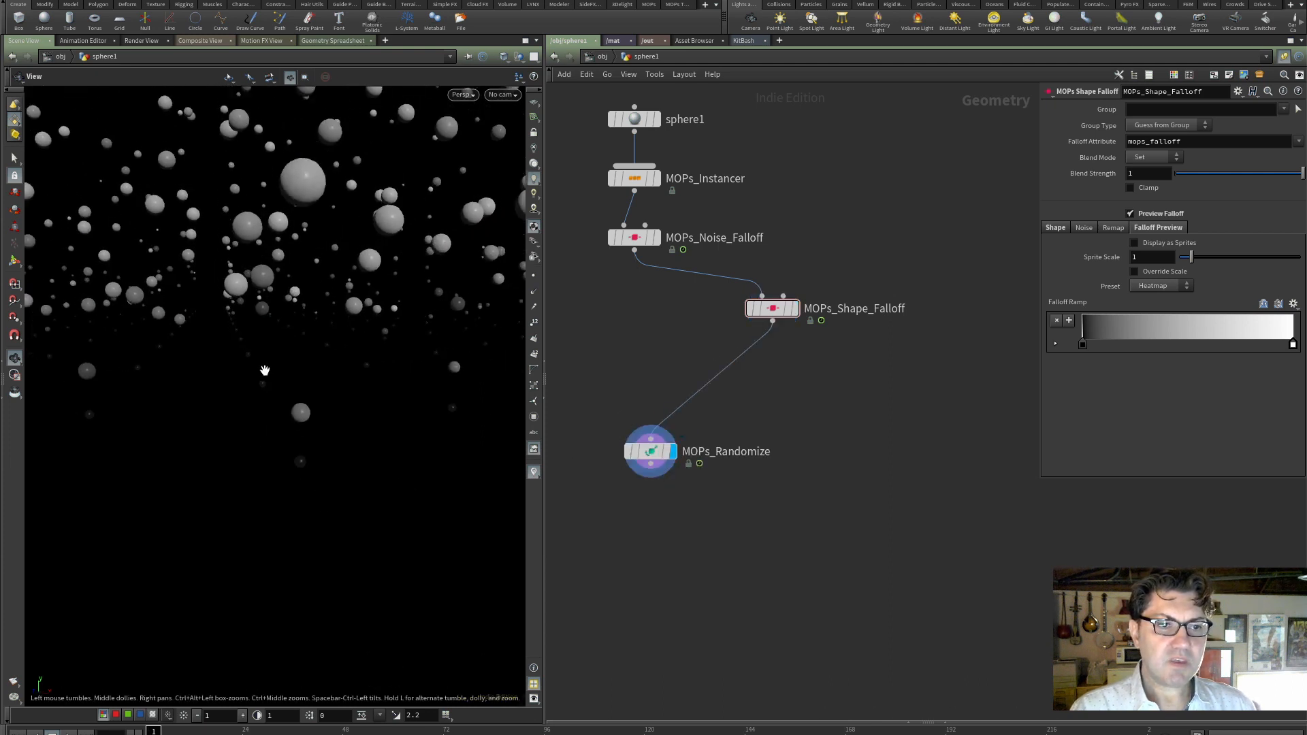
{"action": "scroll", "coordinate": [279, 367], "scroll_direction": "down", "scroll_amount": 10}
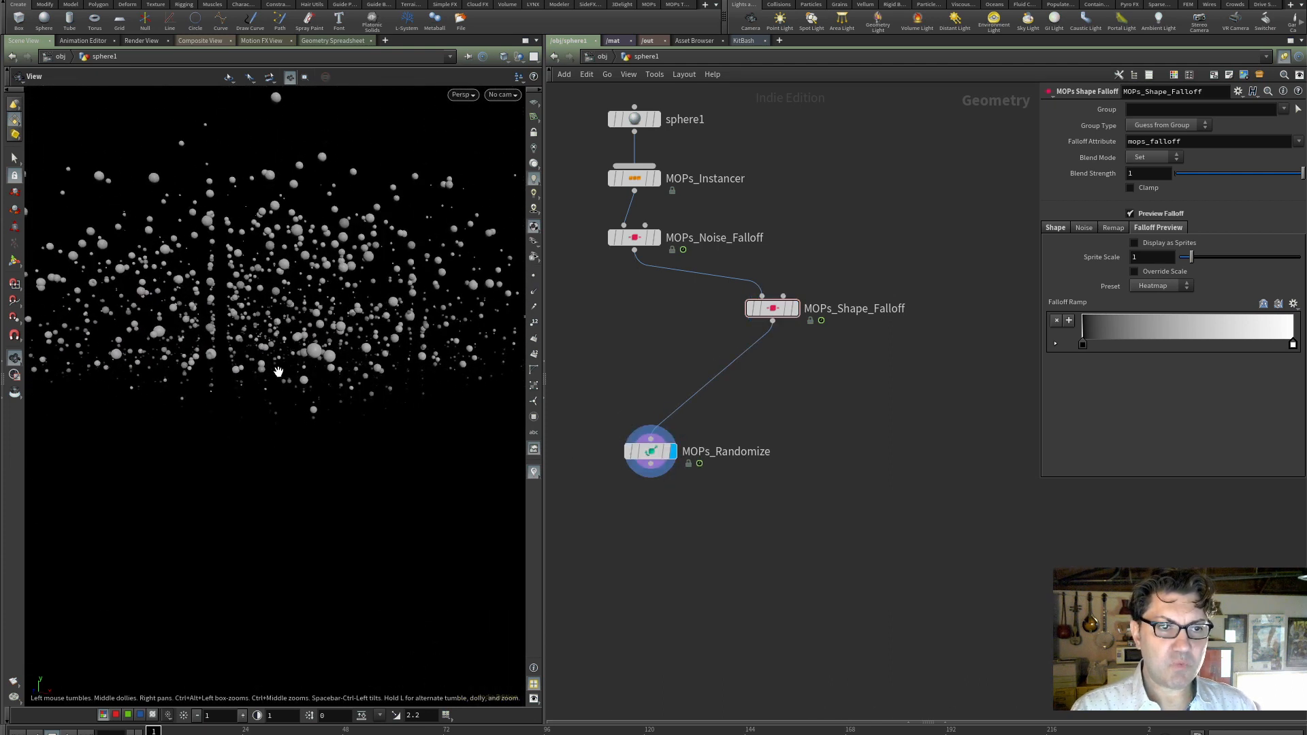
{"action": "scroll", "coordinate": [280, 364], "scroll_direction": "down", "scroll_amount": 5}
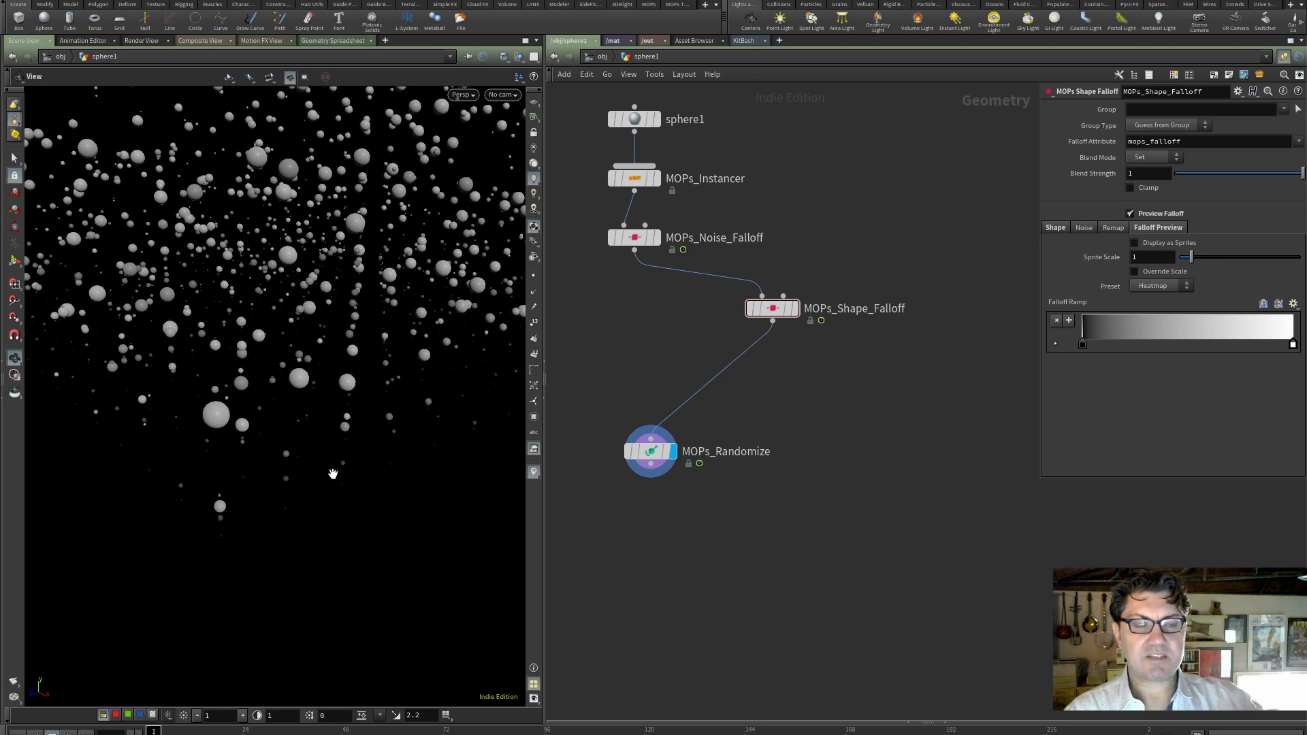
{"action": "left_click_drag", "start_coordinate": [362, 423], "coordinate": [346, 364]}
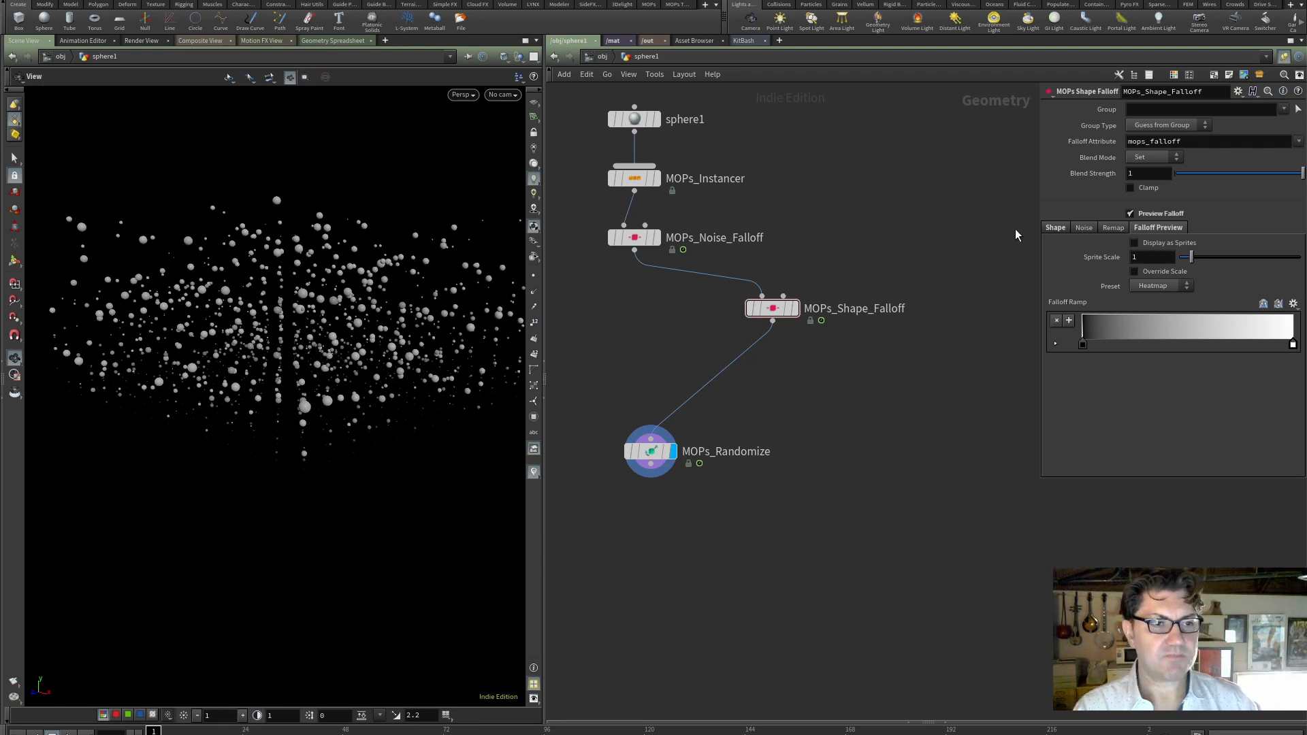
- Align the MOPs Shape Falloff node directly above MOPs Randomize, beneath the noise falloff
{"action": "mouse_move", "coordinate": [773, 307]}
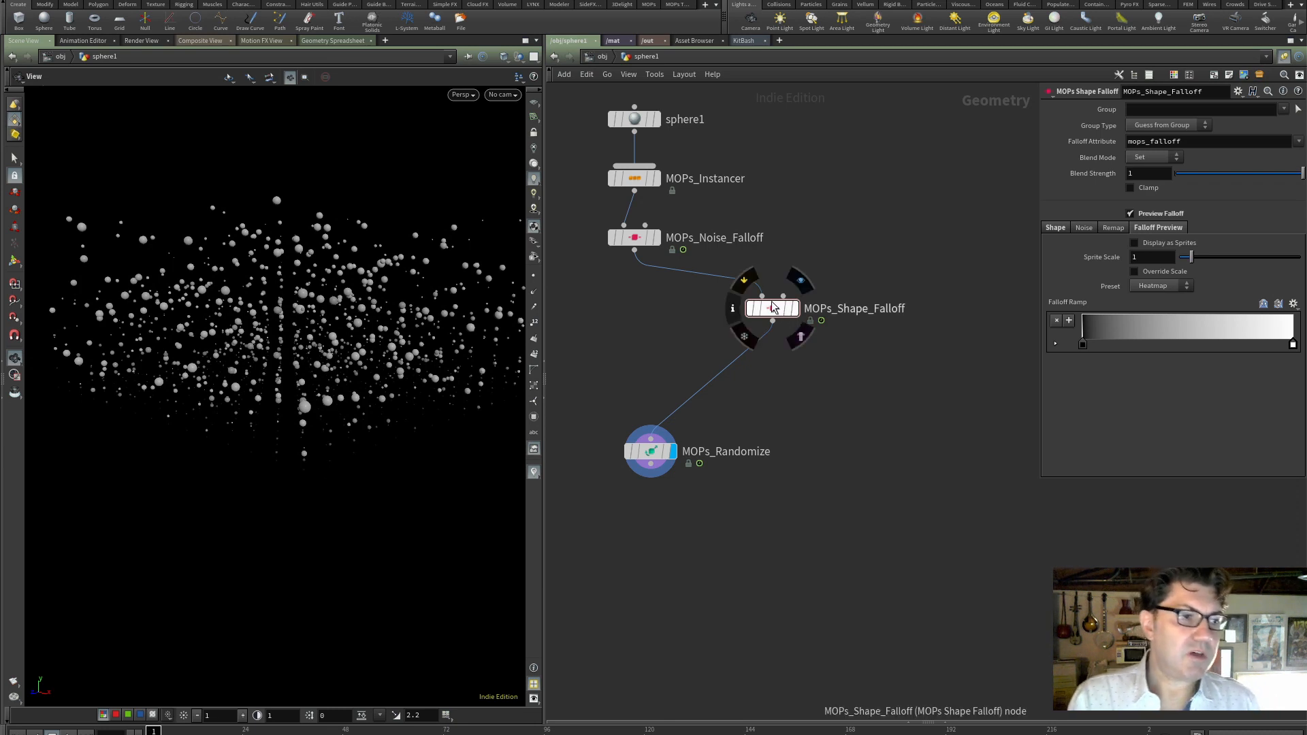
{"action": "left_click_drag", "start_coordinate": [773, 308], "coordinate": [643, 309]}
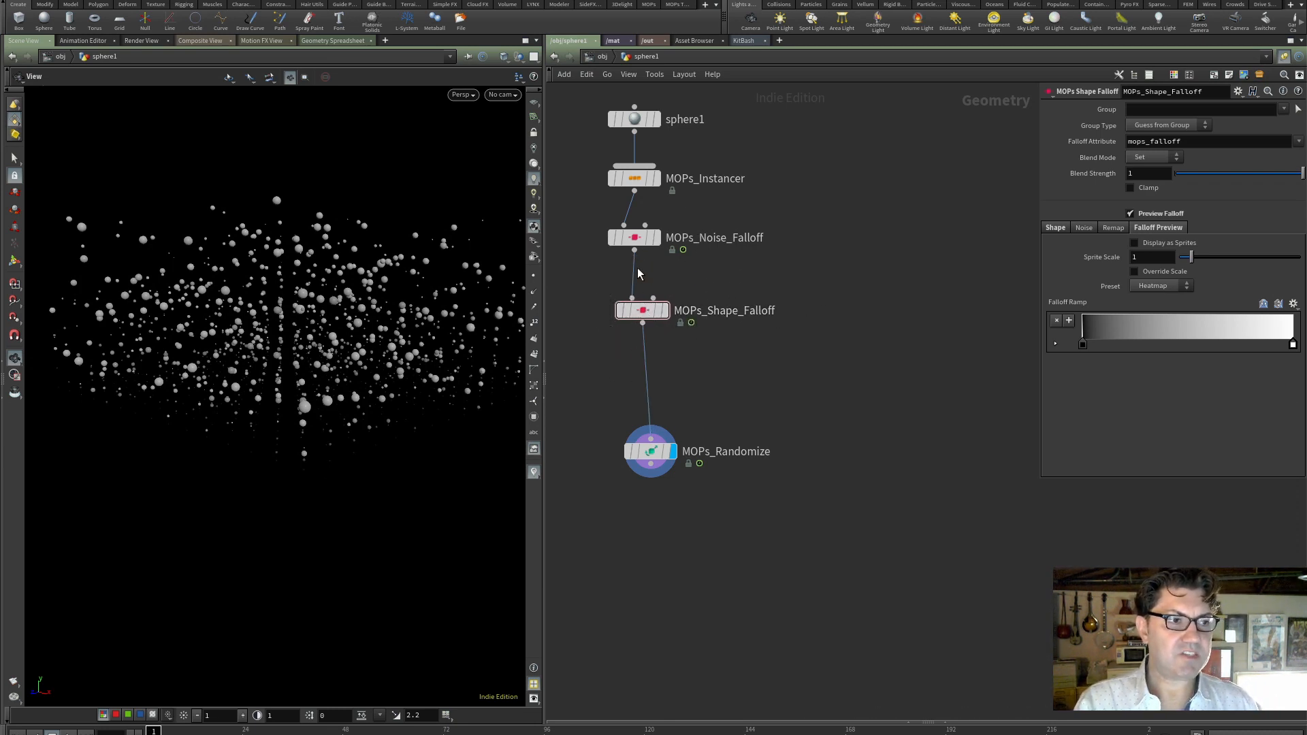
{"action": "mouse_move", "coordinate": [644, 312]}
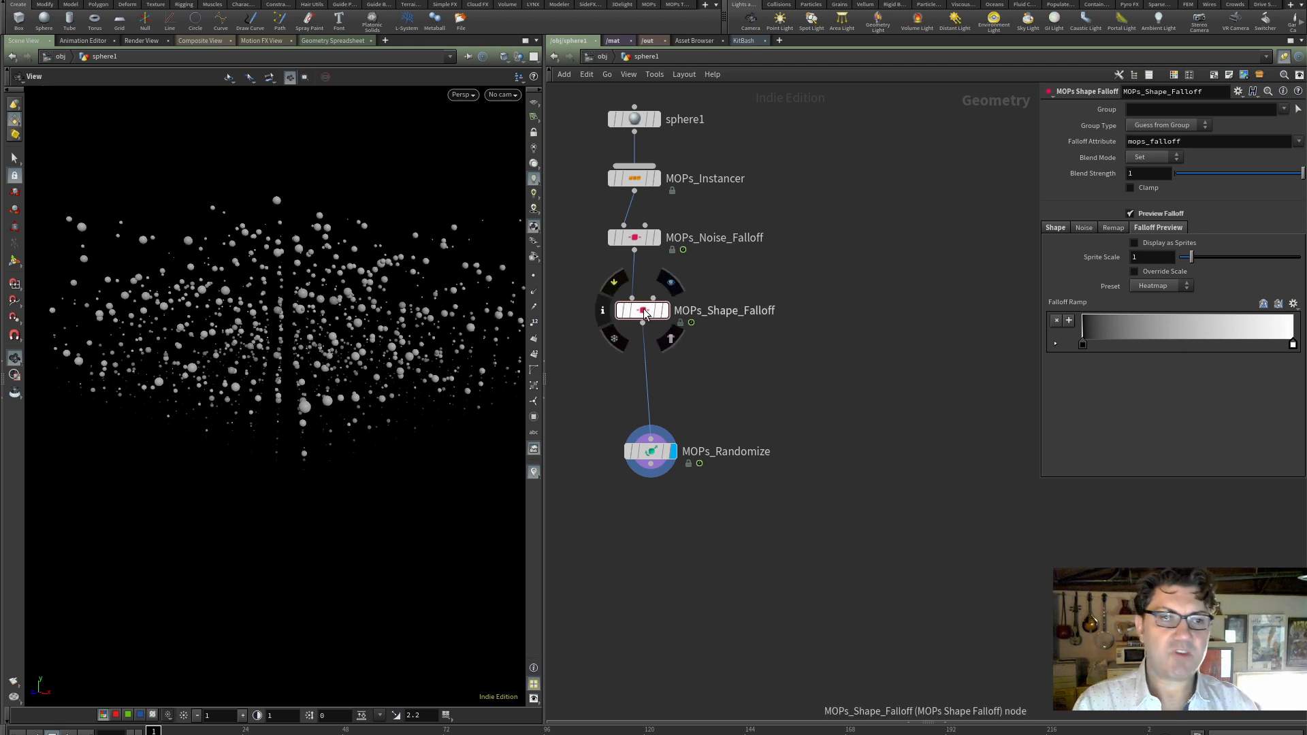
{"action": "left_click_drag", "start_coordinate": [644, 311], "coordinate": [653, 309]}
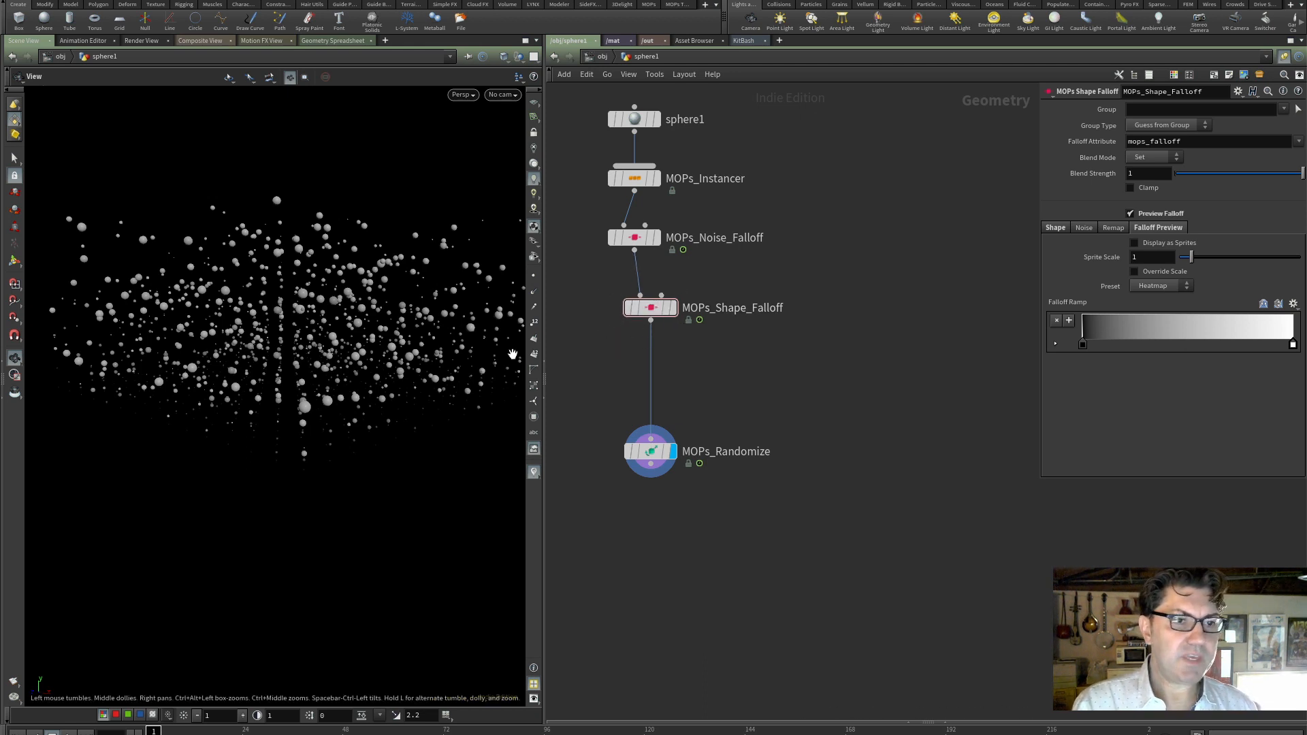
- Separate the two falloffs into parallel branches, wiring MOPs Instancer's output directly into MOPs Shape Falloff and spreading both falloff nodes apart
{"action": "mouse_move", "coordinate": [637, 239]}
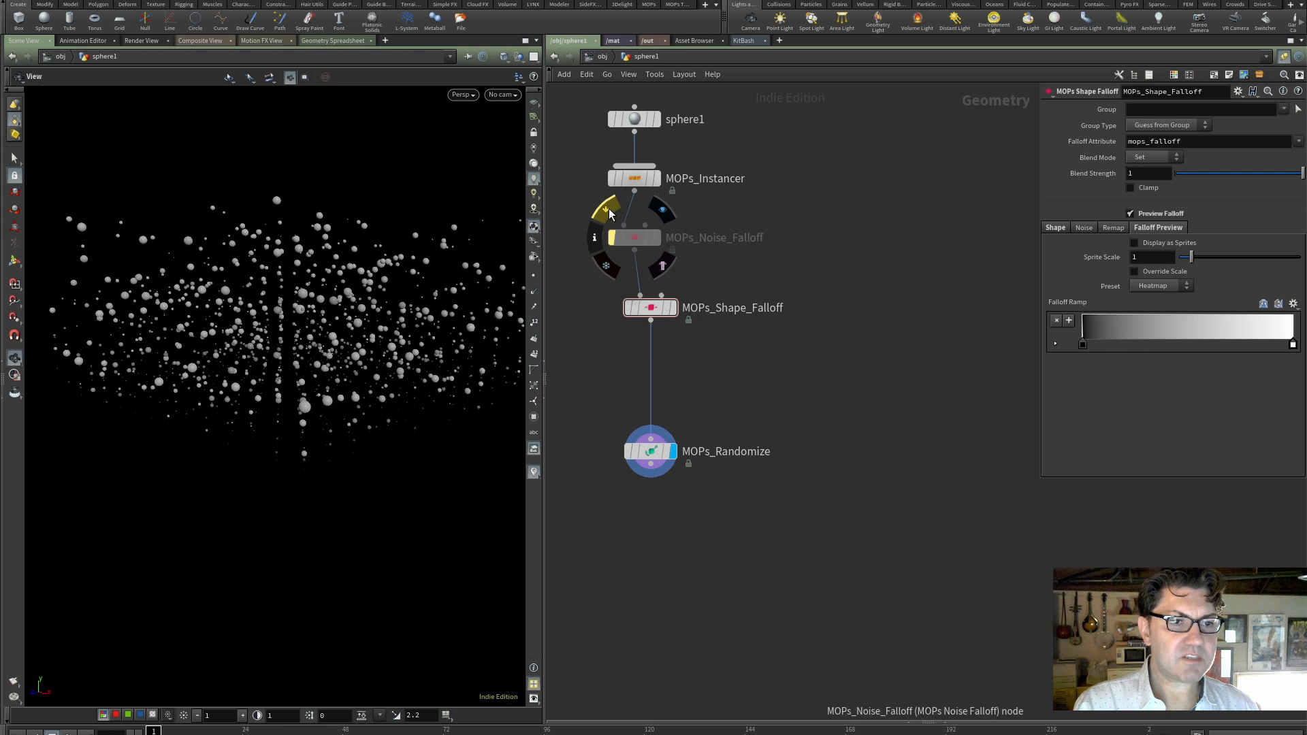
{"action": "left_click_drag", "start_coordinate": [636, 244], "coordinate": [589, 238]}
{"action": "left_click_drag", "start_coordinate": [650, 307], "coordinate": [686, 303]}
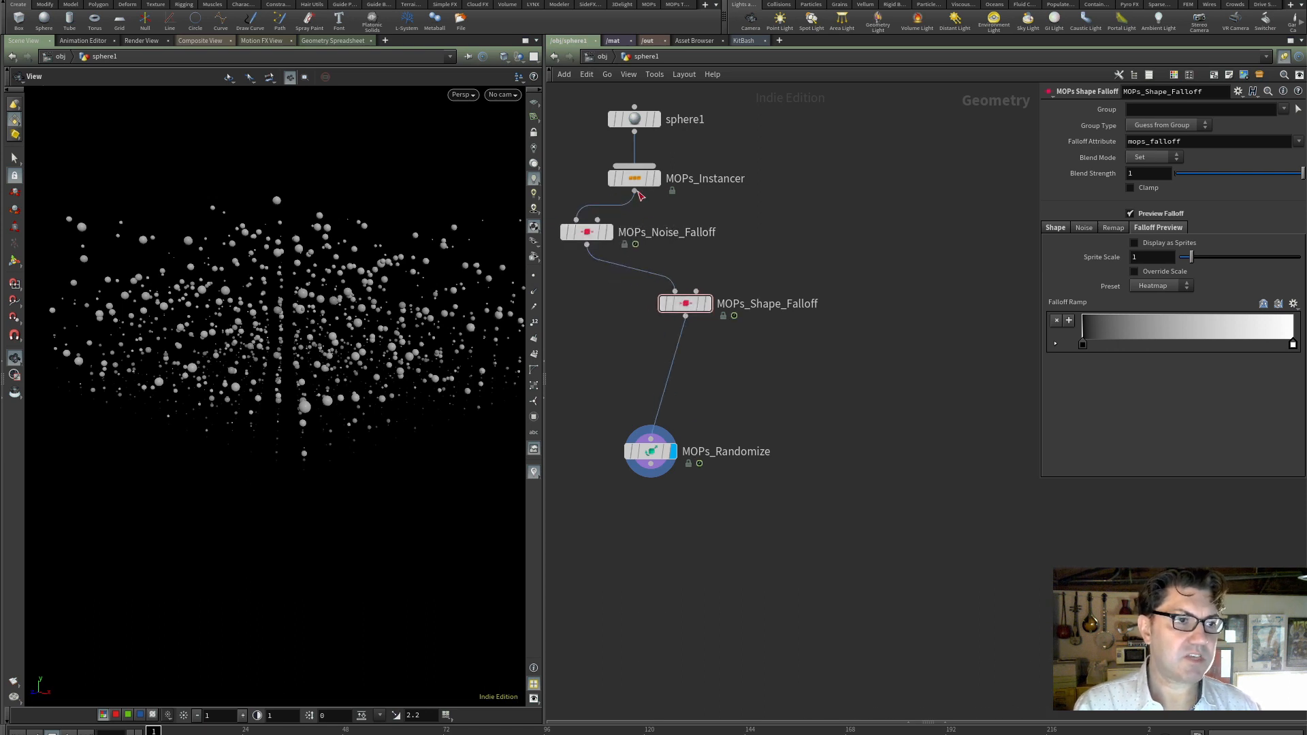
{"action": "left_click_drag", "start_coordinate": [634, 192], "coordinate": [672, 313]}
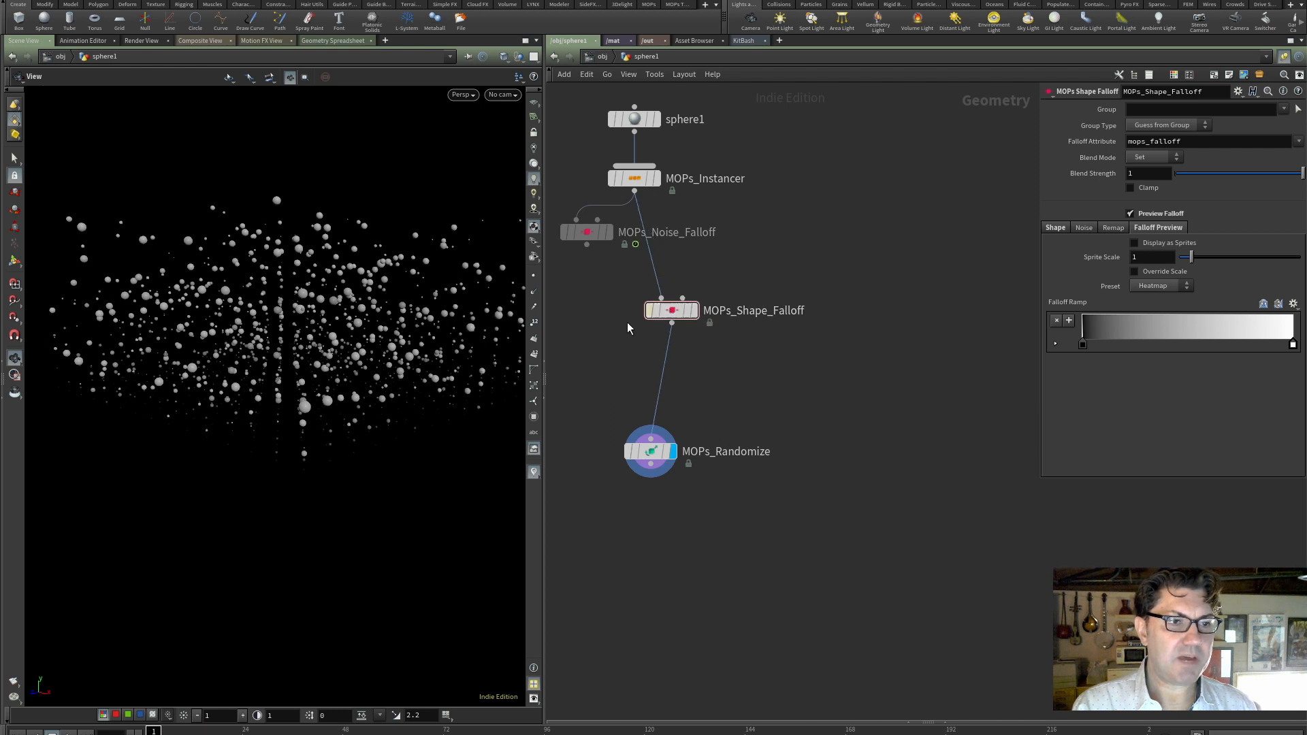
{"action": "mouse_move", "coordinate": [272, 320]}
{"action": "left_mouse_down"}
{"action": "mouse_move", "coordinate": [286, 327]}
{"action": "mouse_move", "coordinate": [275, 333]}
{"action": "left_mouse_up"}
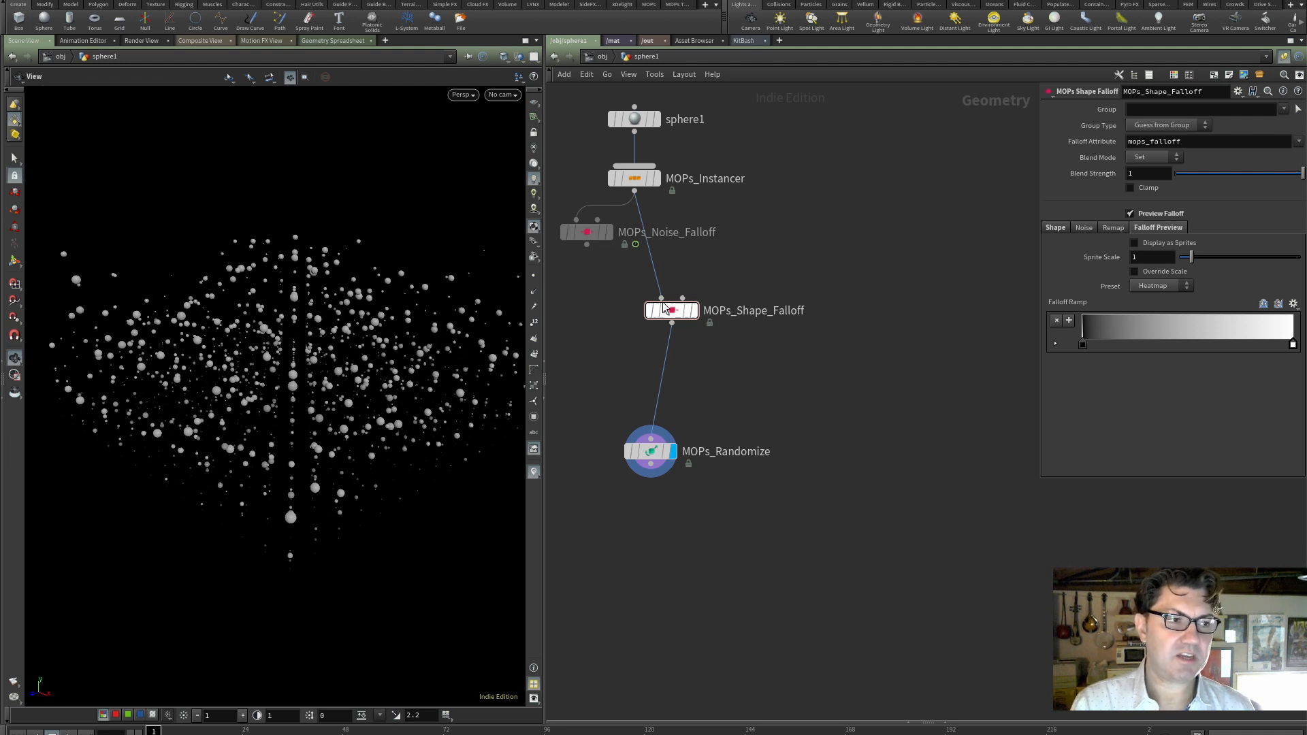
{"action": "left_click_drag", "start_coordinate": [674, 313], "coordinate": [747, 281]}
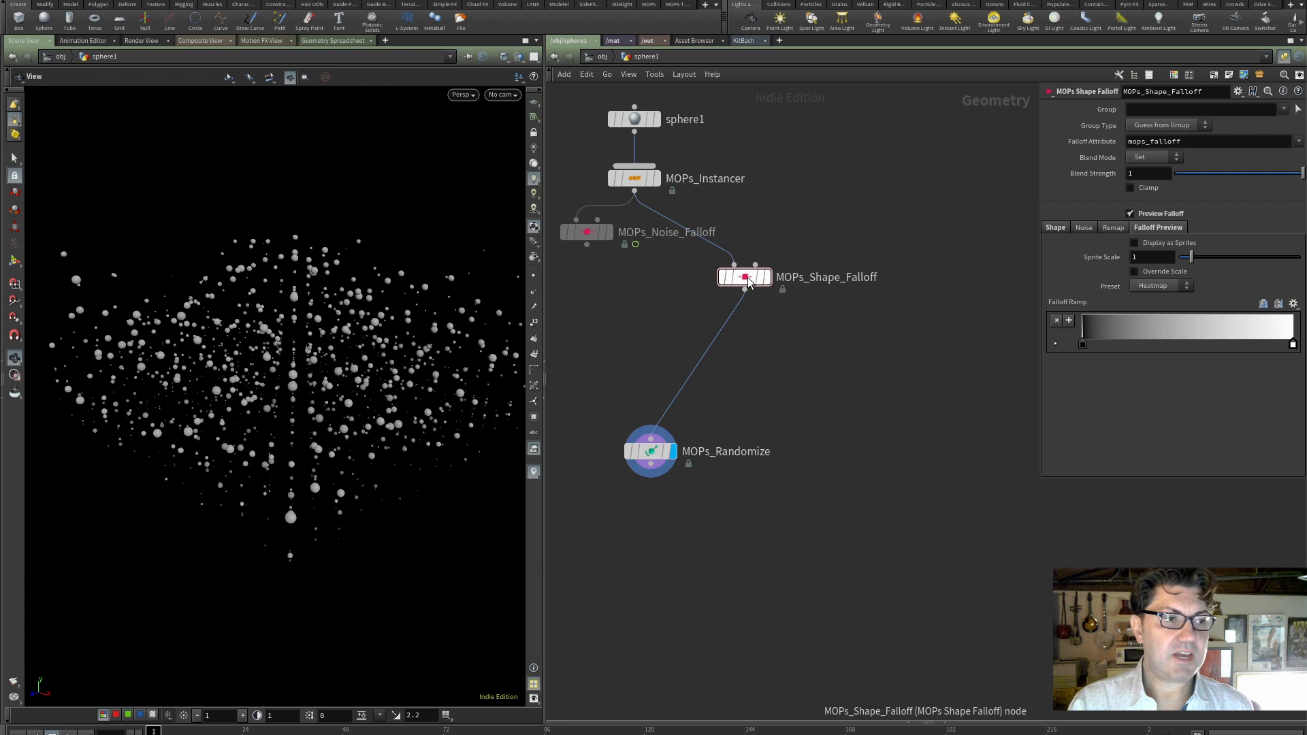
- Add a MOPs Combine Falloffs node between the two falloff branches and MOPs Randomize, and set it as the displayed node
{"action": "key", "text": "Tab"}
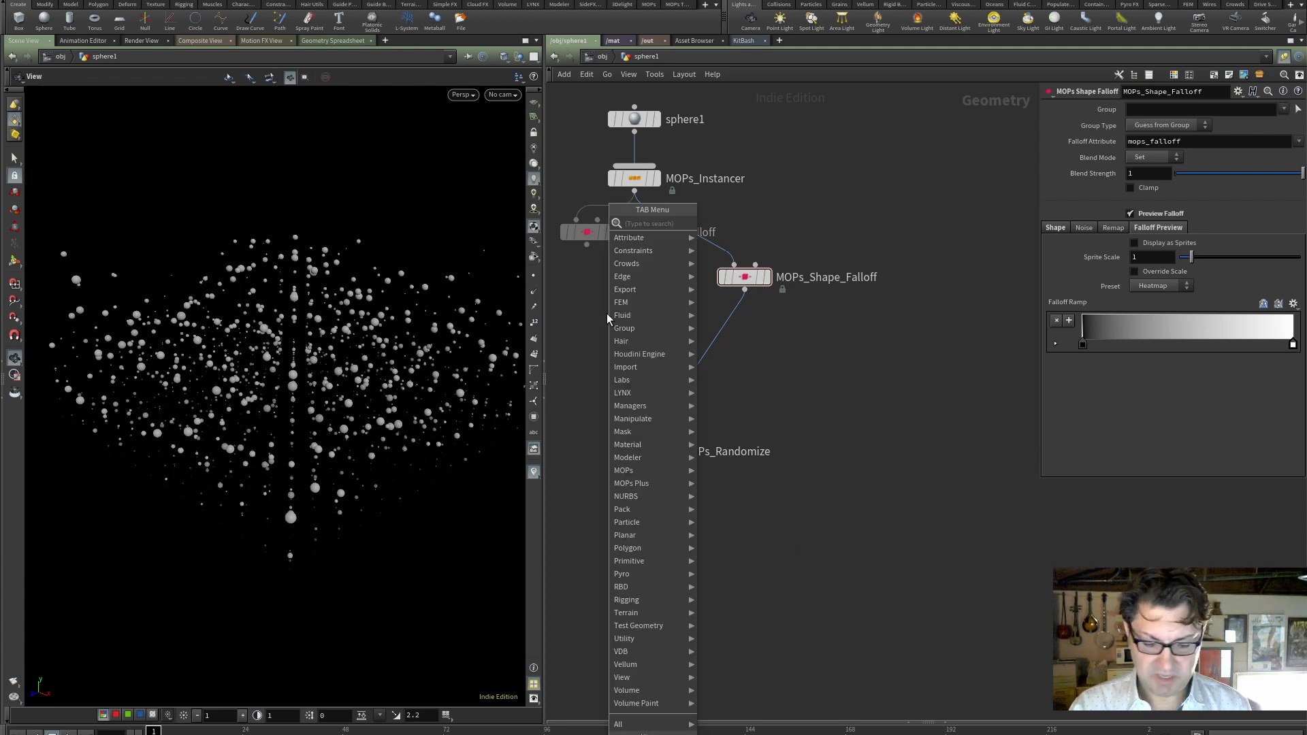
{"action": "type", "text": "mops"}
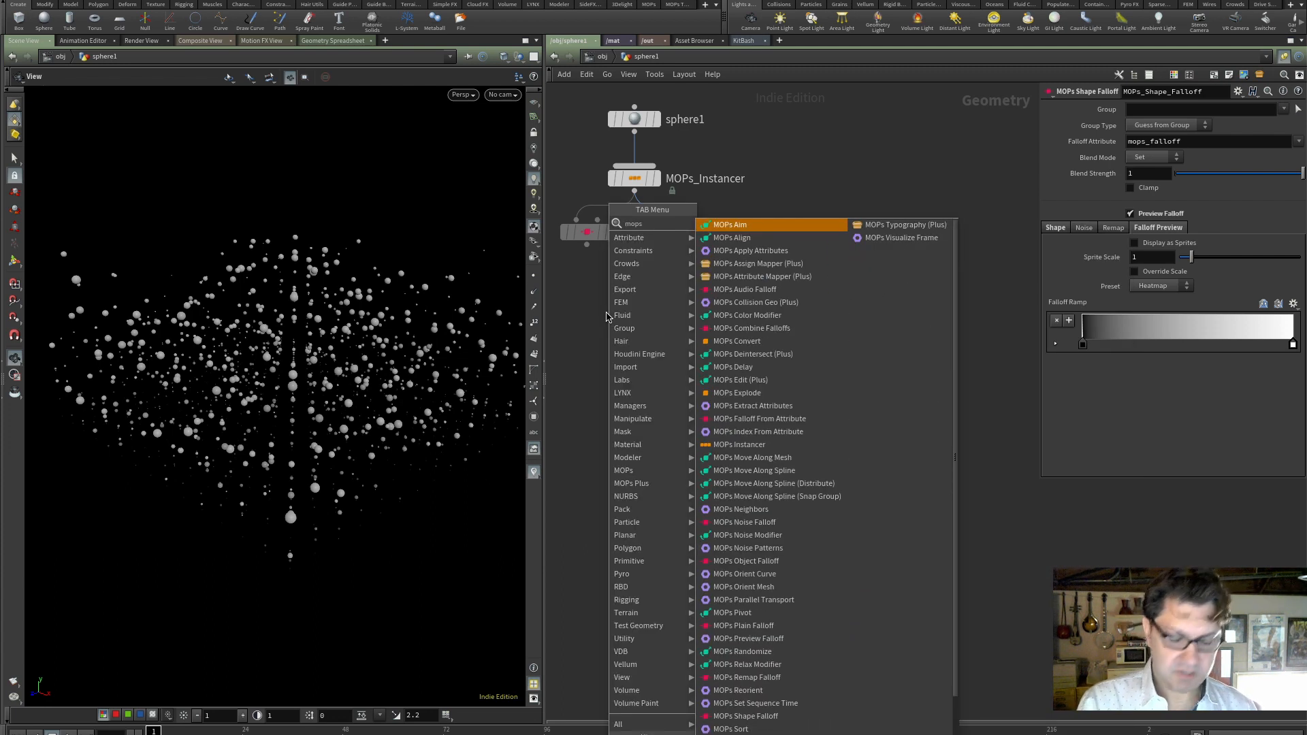
{"action": "type", "text": "co"}
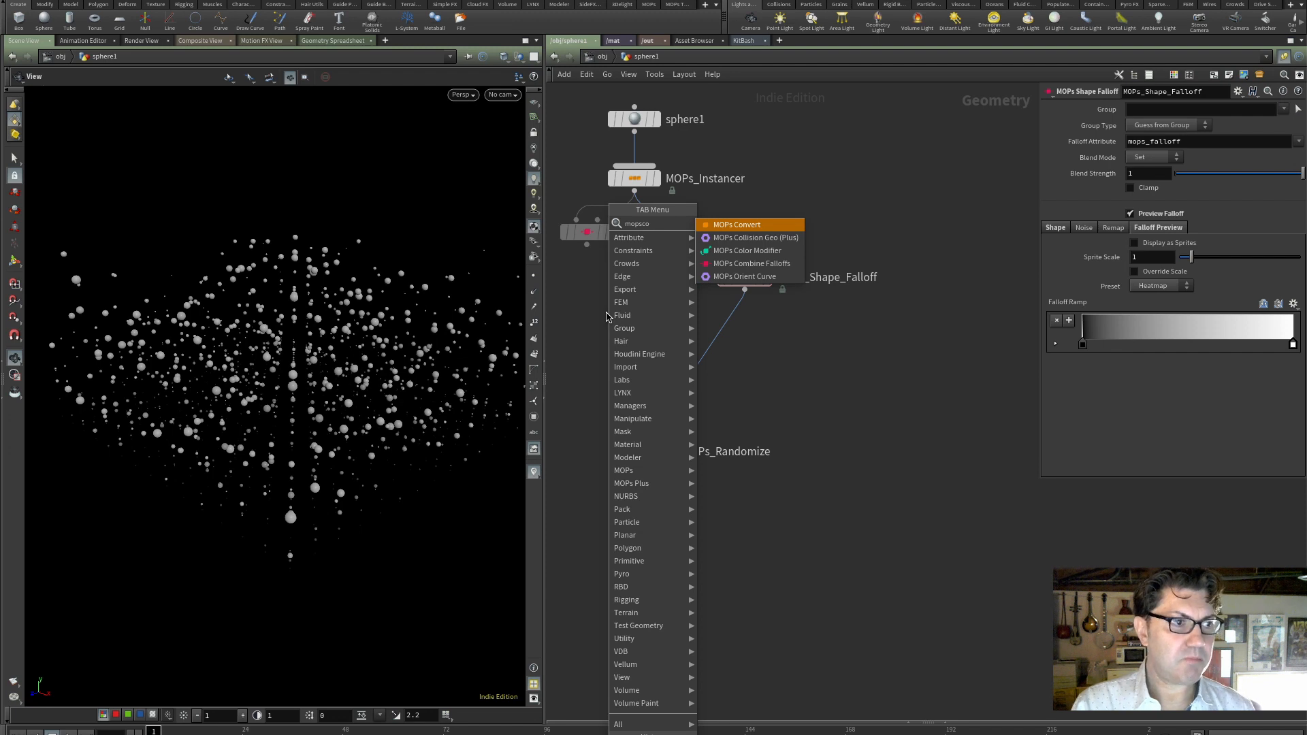
{"action": "key", "text": "Down"}
{"action": "key", "text": "Down"}
{"action": "key", "text": "Down"}
{"action": "key", "text": "Return"}
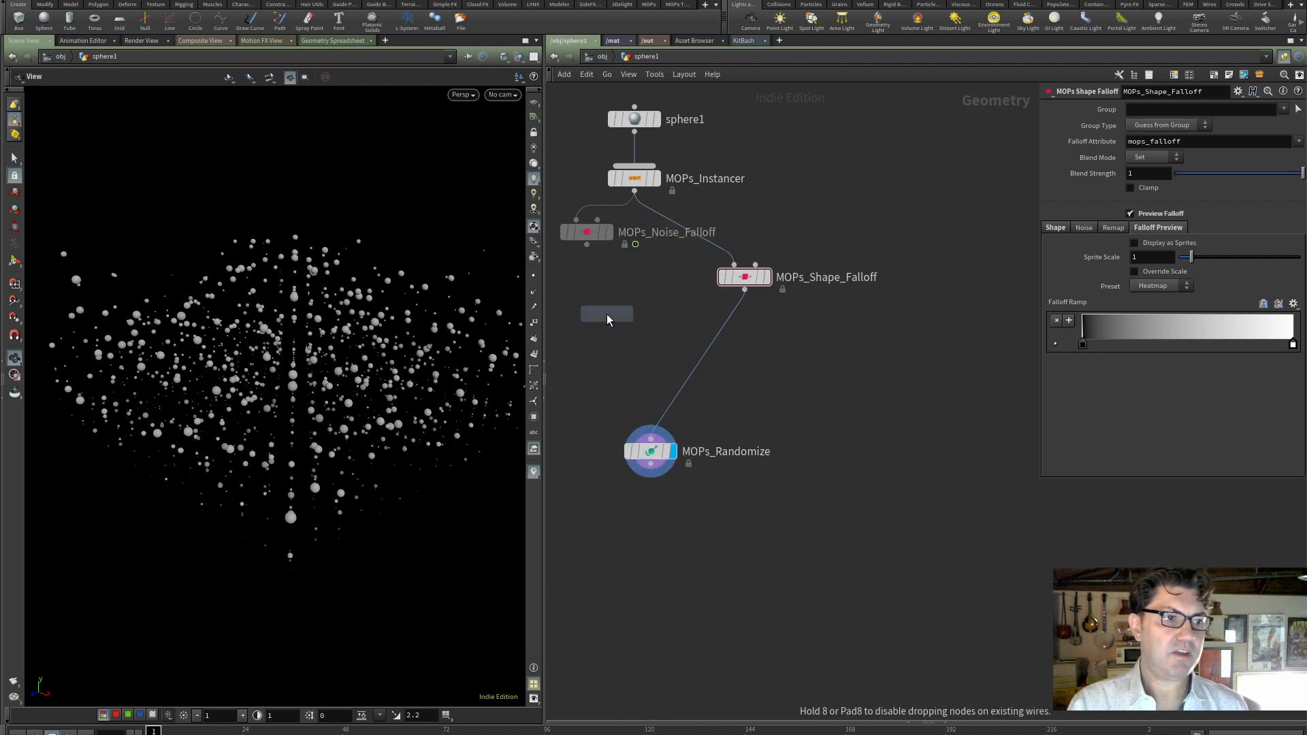
{"action": "left_click", "coordinate": [639, 348]}
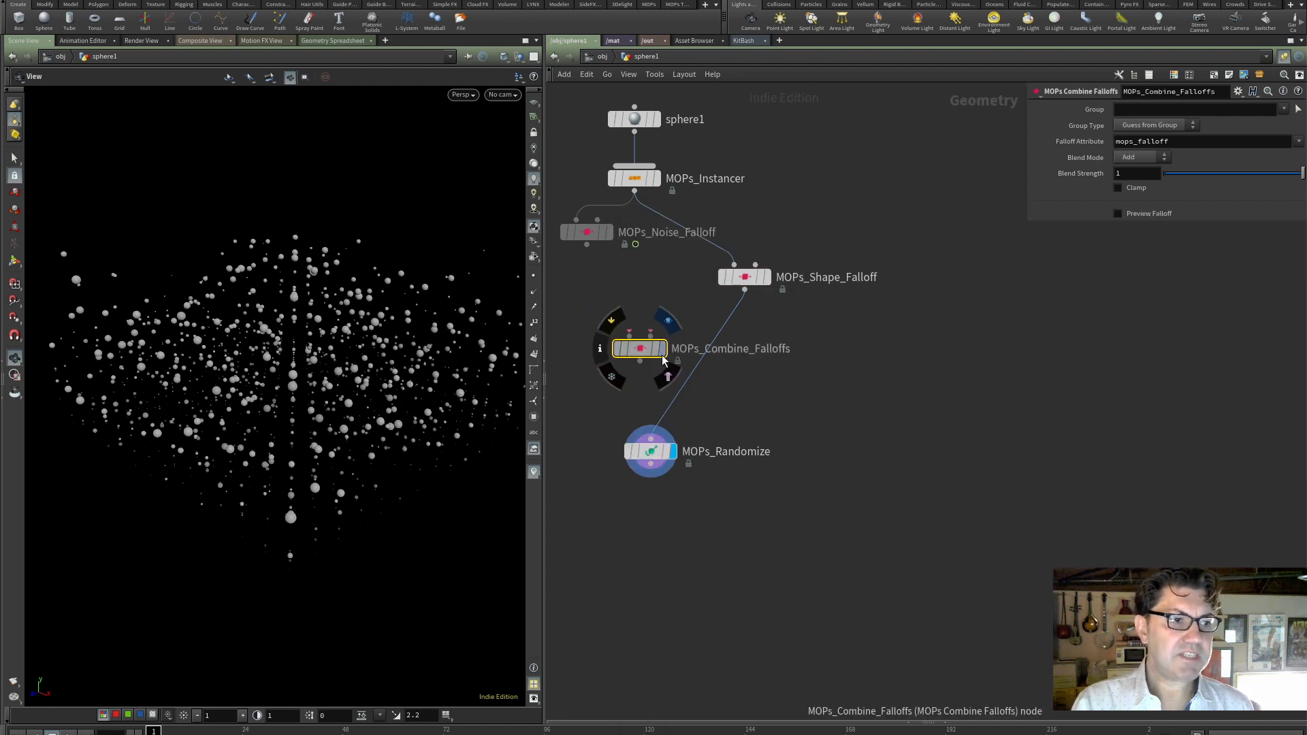
{"action": "left_click", "coordinate": [663, 350]}
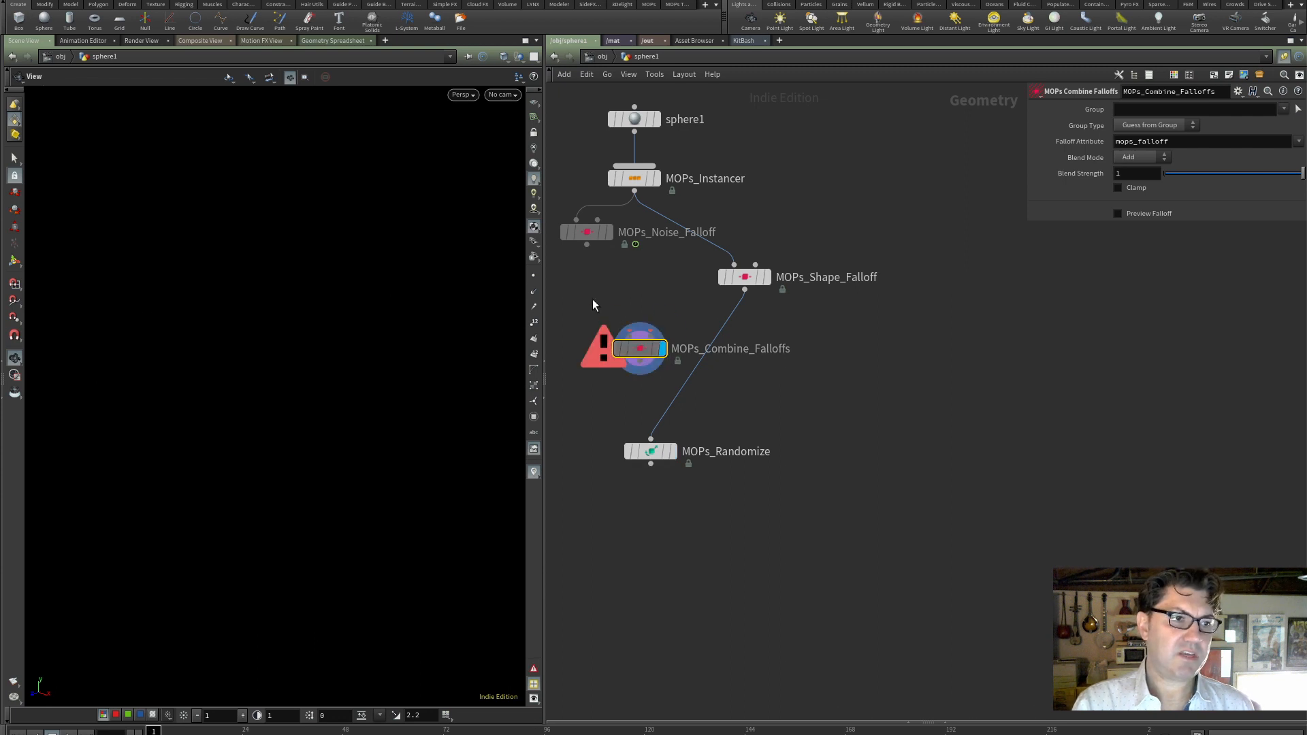
- Connect the noise falloff and shape falloff to MOPs Combine Falloffs' first and second inputs, and set its blend mode to Multiply
{"action": "left_click_drag", "start_coordinate": [587, 246], "coordinate": [629, 335]}
{"action": "left_click_drag", "start_coordinate": [745, 291], "coordinate": [652, 344]}
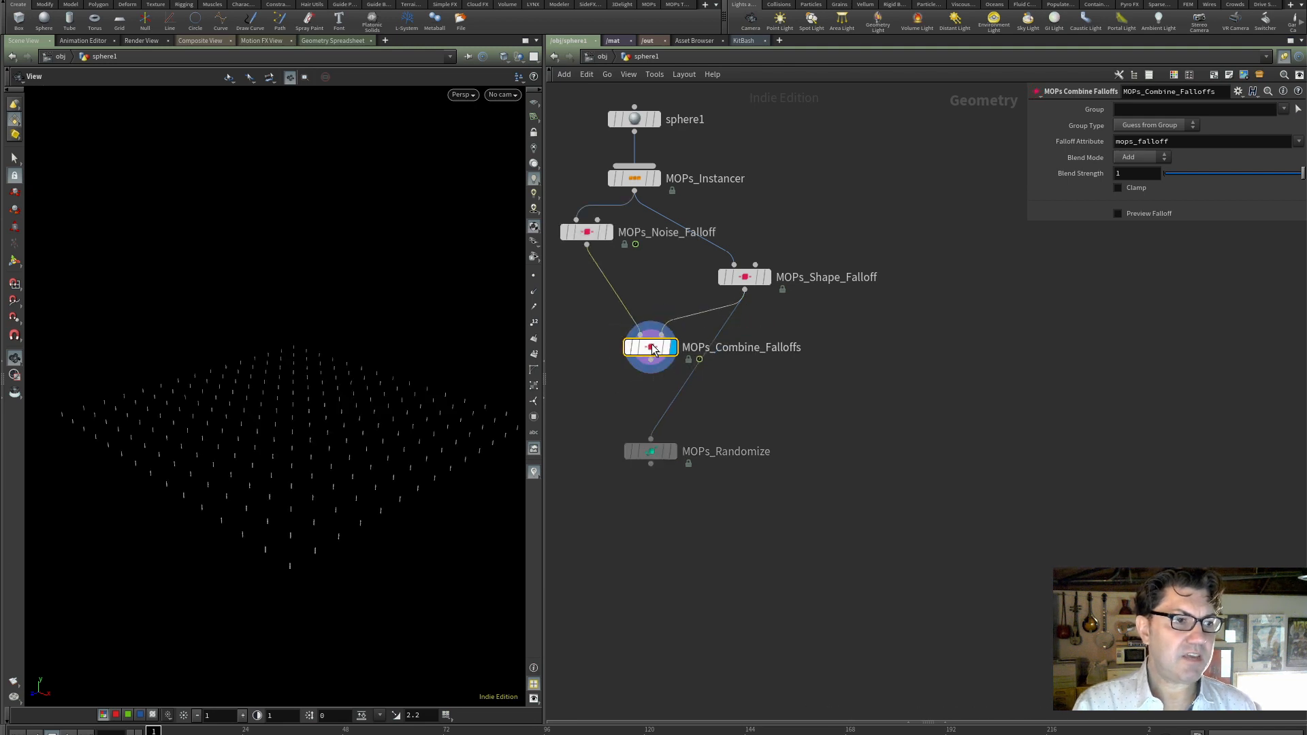
{"action": "left_click", "coordinate": [1151, 157]}
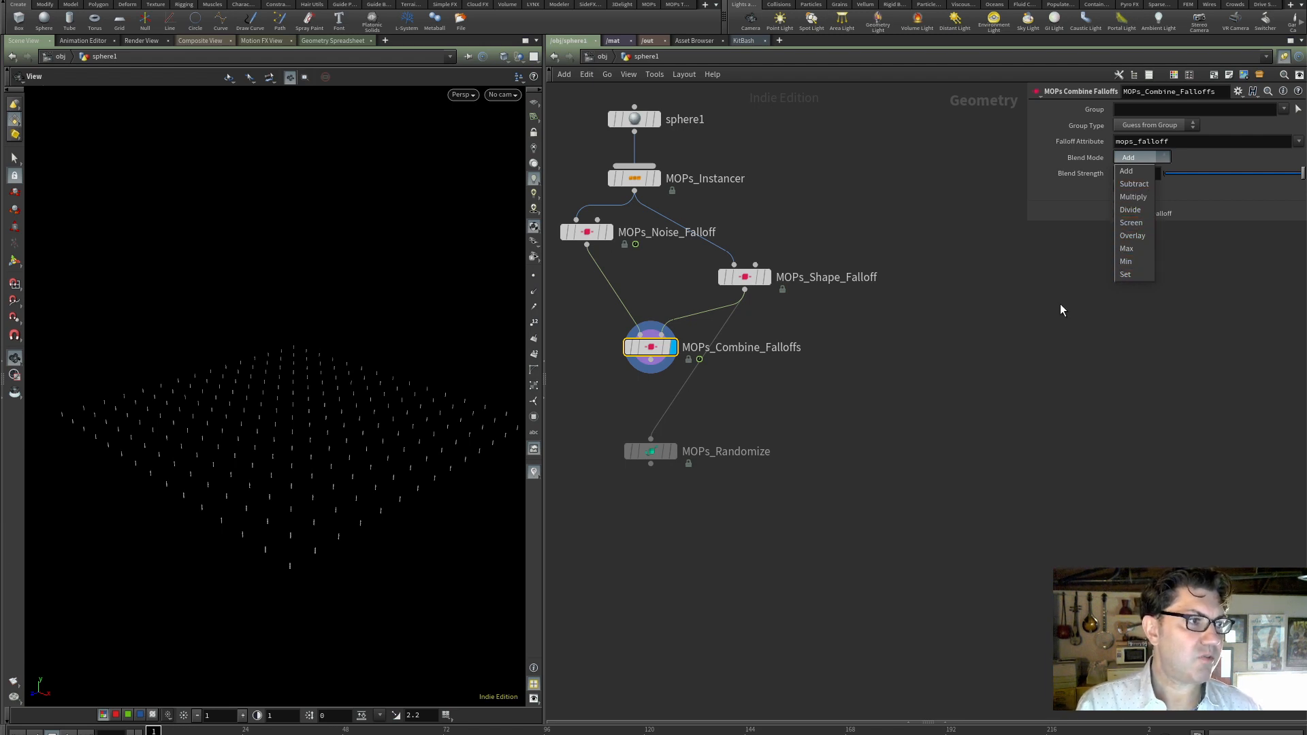
{"action": "left_click", "coordinate": [1133, 197]}
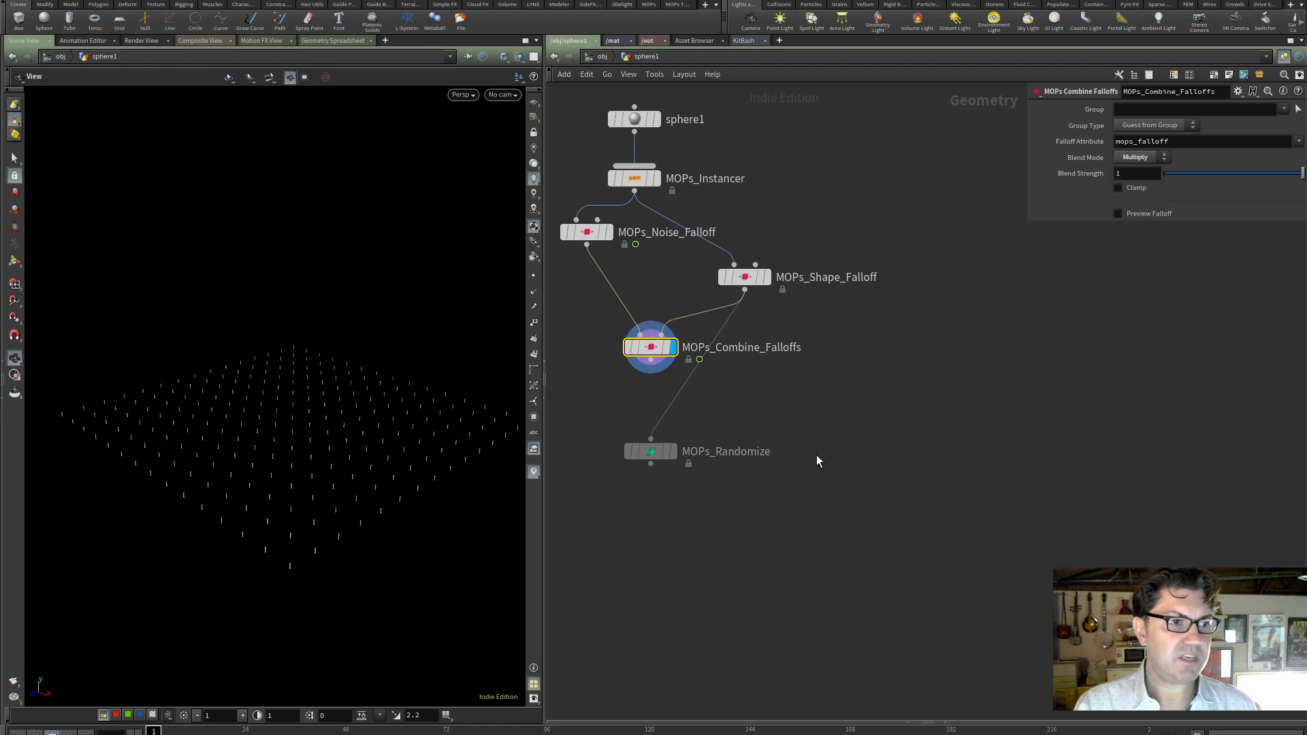
- Wire MOPs Combine Falloffs into MOPs Randomize in place of the shape falloff, and play the animation of Randomize's displayed result
{"action": "left_click_drag", "start_coordinate": [651, 361], "coordinate": [651, 442]}
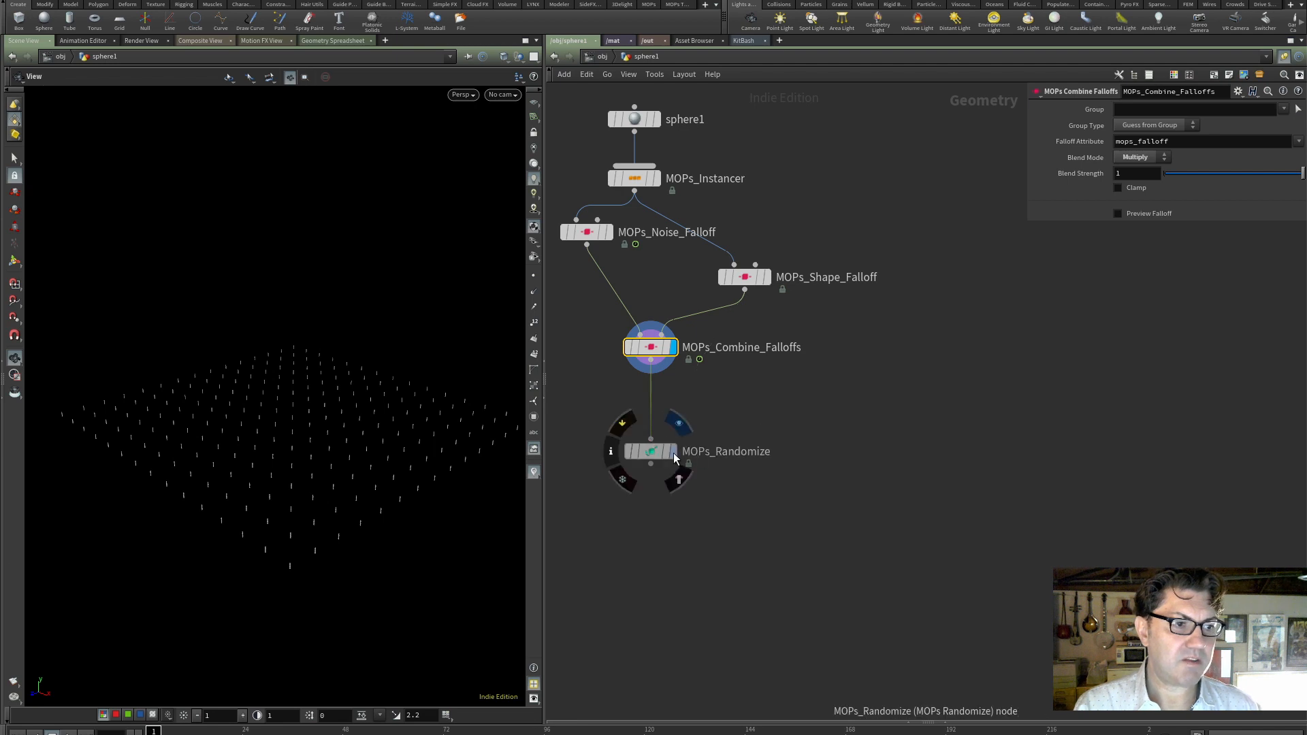
{"action": "left_click", "coordinate": [675, 452]}
{"action": "mouse_move", "coordinate": [250, 460]}
{"action": "left_mouse_down"}
{"action": "mouse_move", "coordinate": [254, 435]}
{"action": "mouse_move", "coordinate": [261, 448]}
{"action": "left_mouse_up"}
{"action": "left_click", "coordinate": [69, 733]}
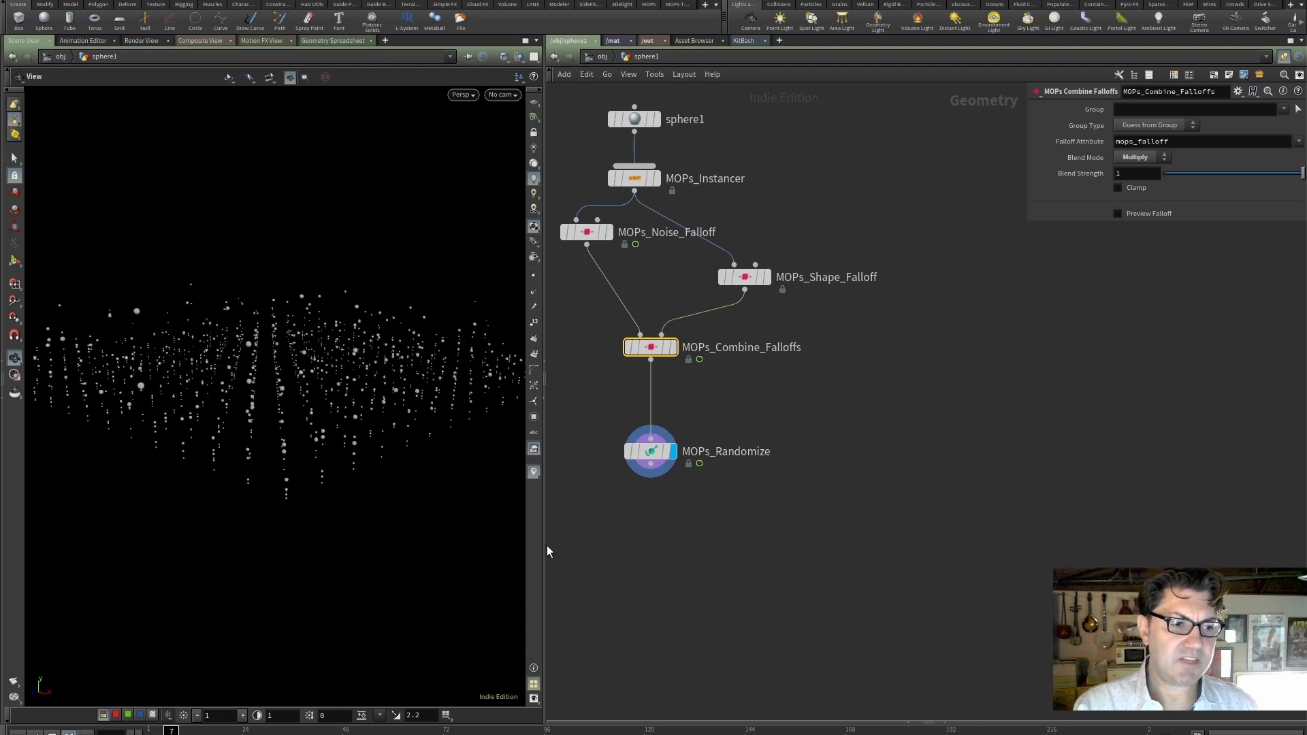
- Widen the 3D viewport pane and move MOPs Randomize up closer beneath MOPs Combine Falloffs
{"action": "left_click_drag", "start_coordinate": [545, 545], "coordinate": [623, 541]}
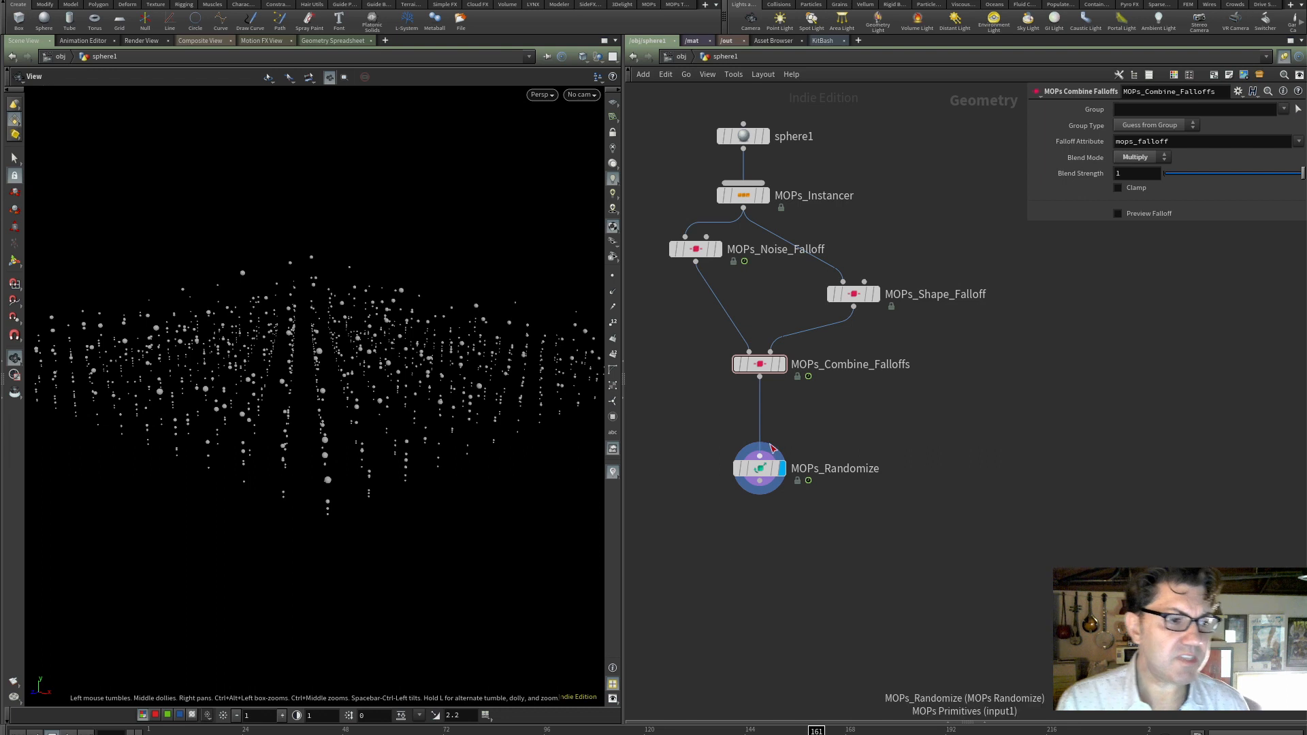
{"action": "left_click_drag", "start_coordinate": [759, 467], "coordinate": [759, 420]}
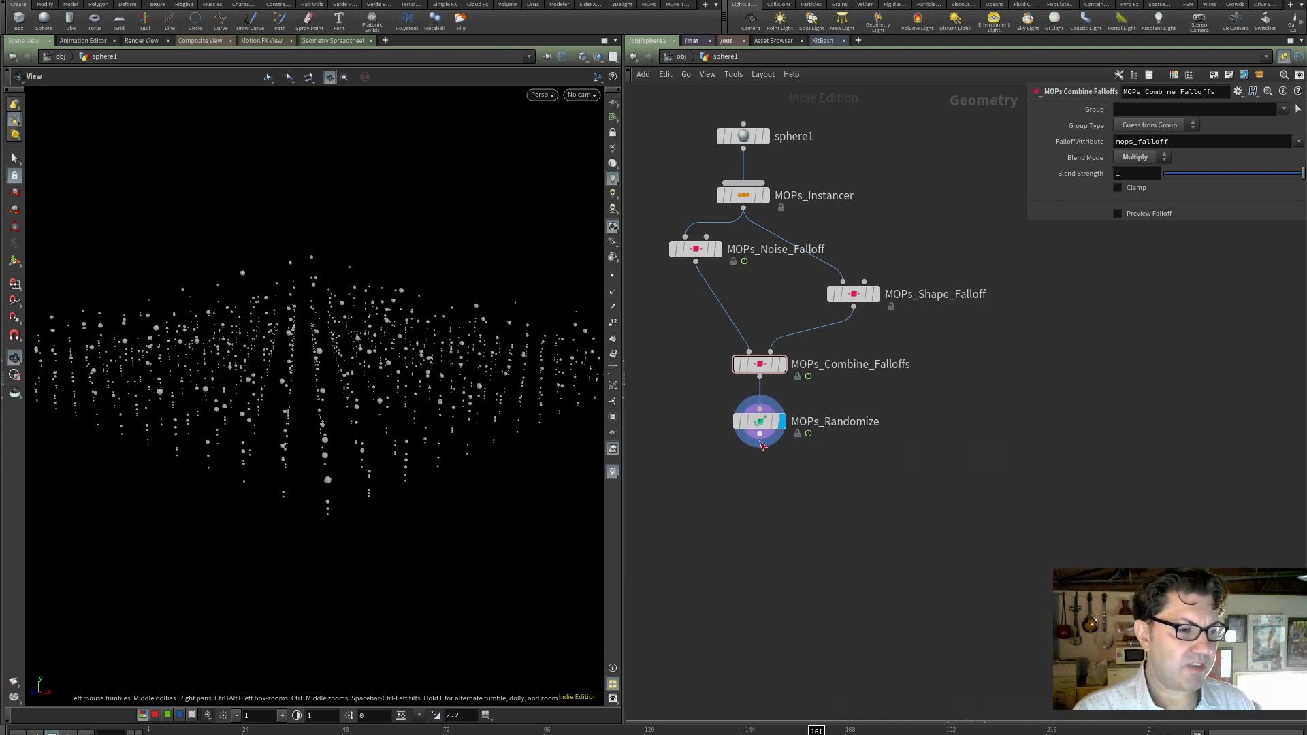
{"action": "middle_click", "coordinate": [761, 424]}
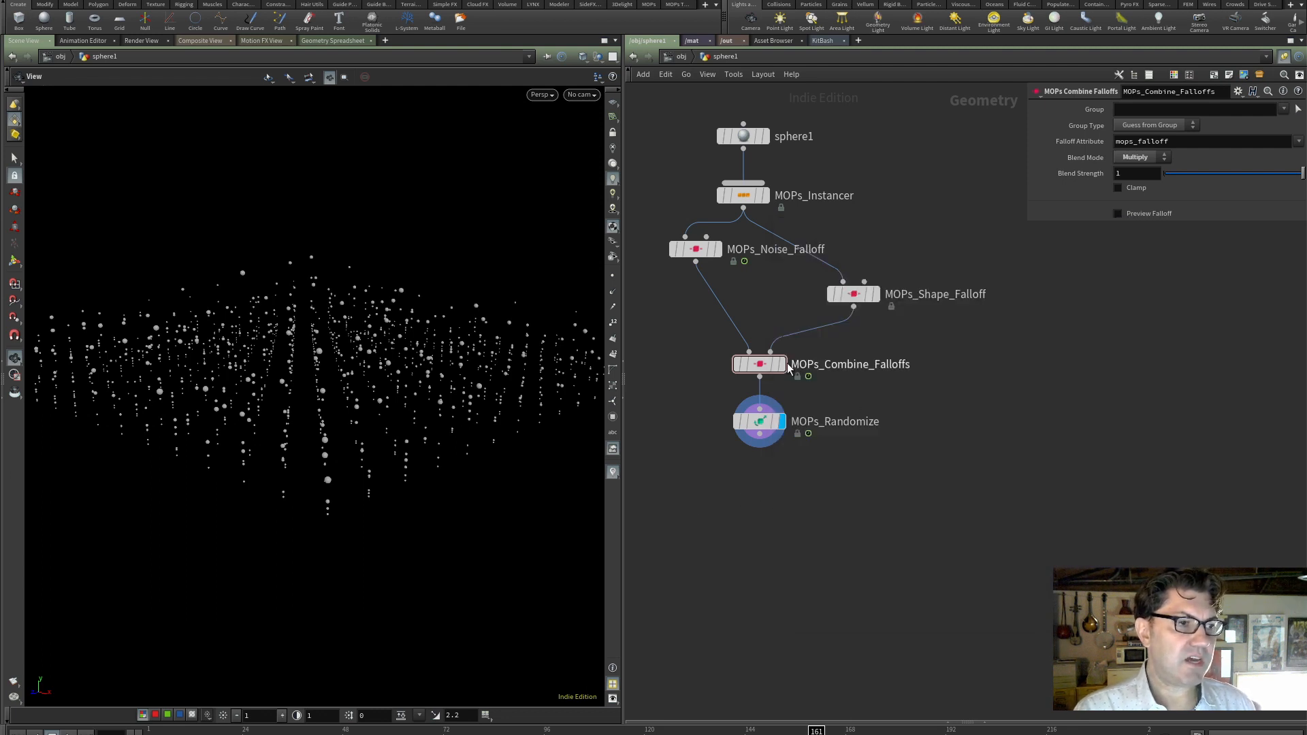
- Add a MOPs Color Modifier node below MOPs Randomize
{"action": "key", "text": "Tab"}
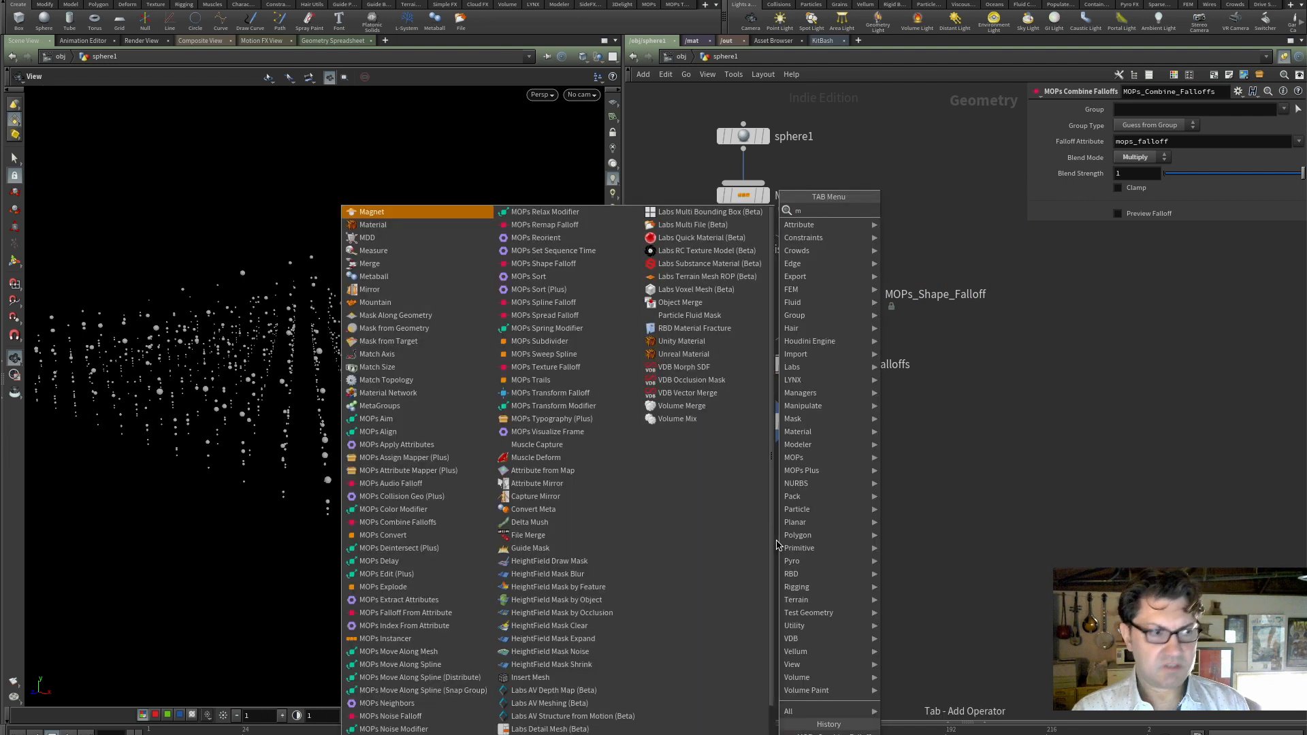
{"action": "type", "text": "mopsco"}
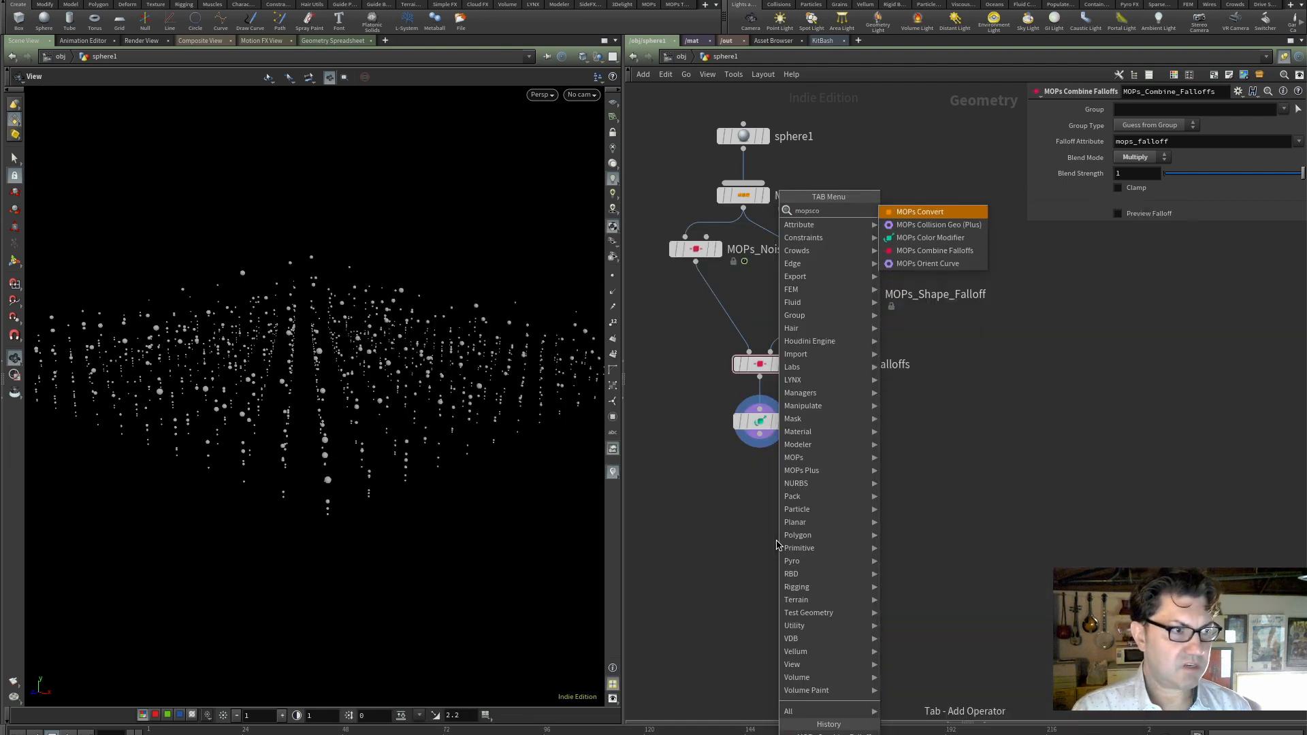
{"action": "key", "text": "Down"}
{"action": "key", "text": "Down"}
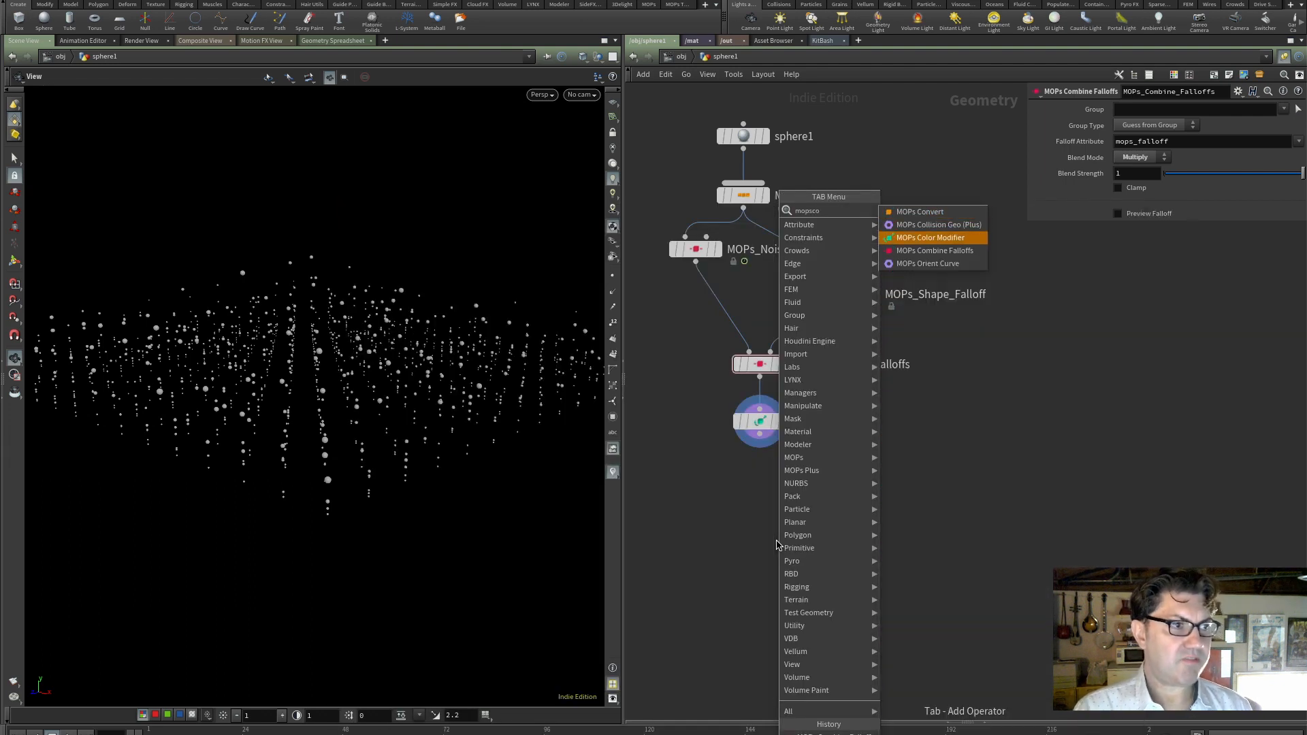
{"action": "key", "text": "Return"}
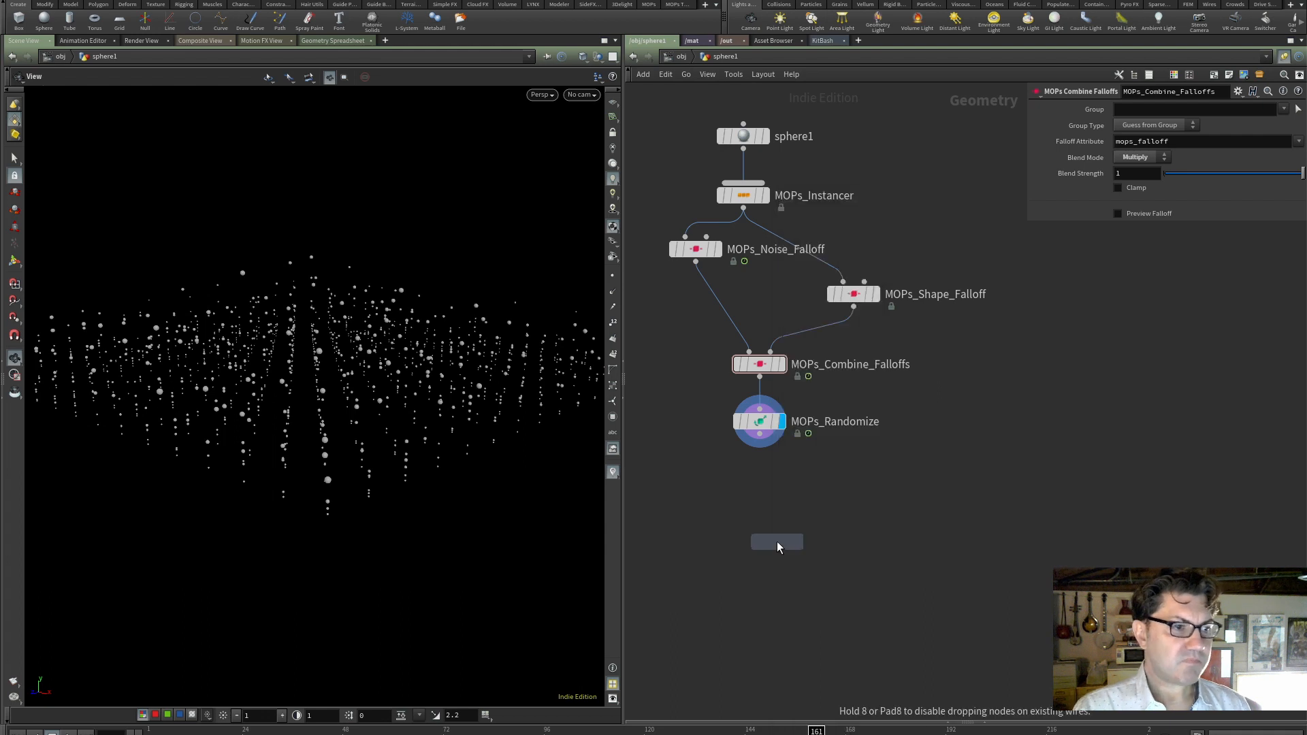
{"action": "left_click", "coordinate": [761, 519]}
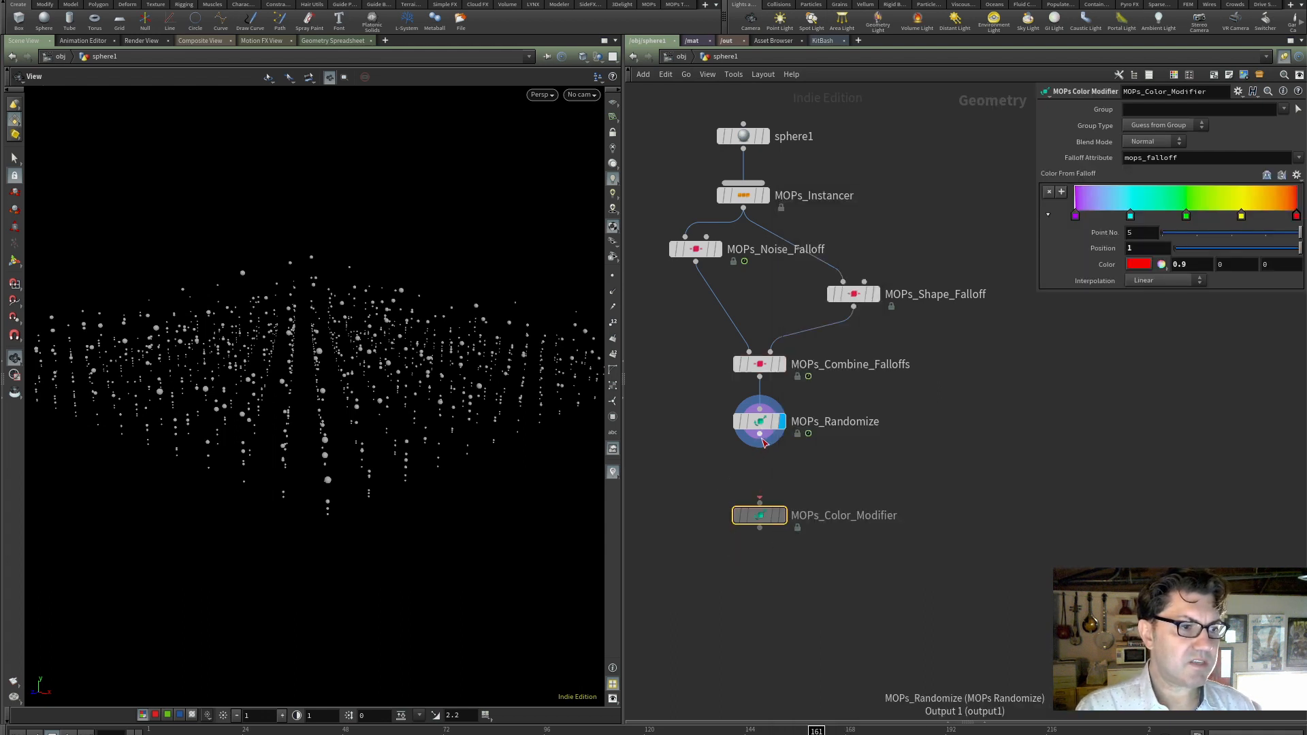
- Connect MOPs Randomize's output to MOPs Color Modifier, display the colored result, and move the node up close beneath Randomize
{"action": "left_click_drag", "start_coordinate": [764, 443], "coordinate": [760, 505]}
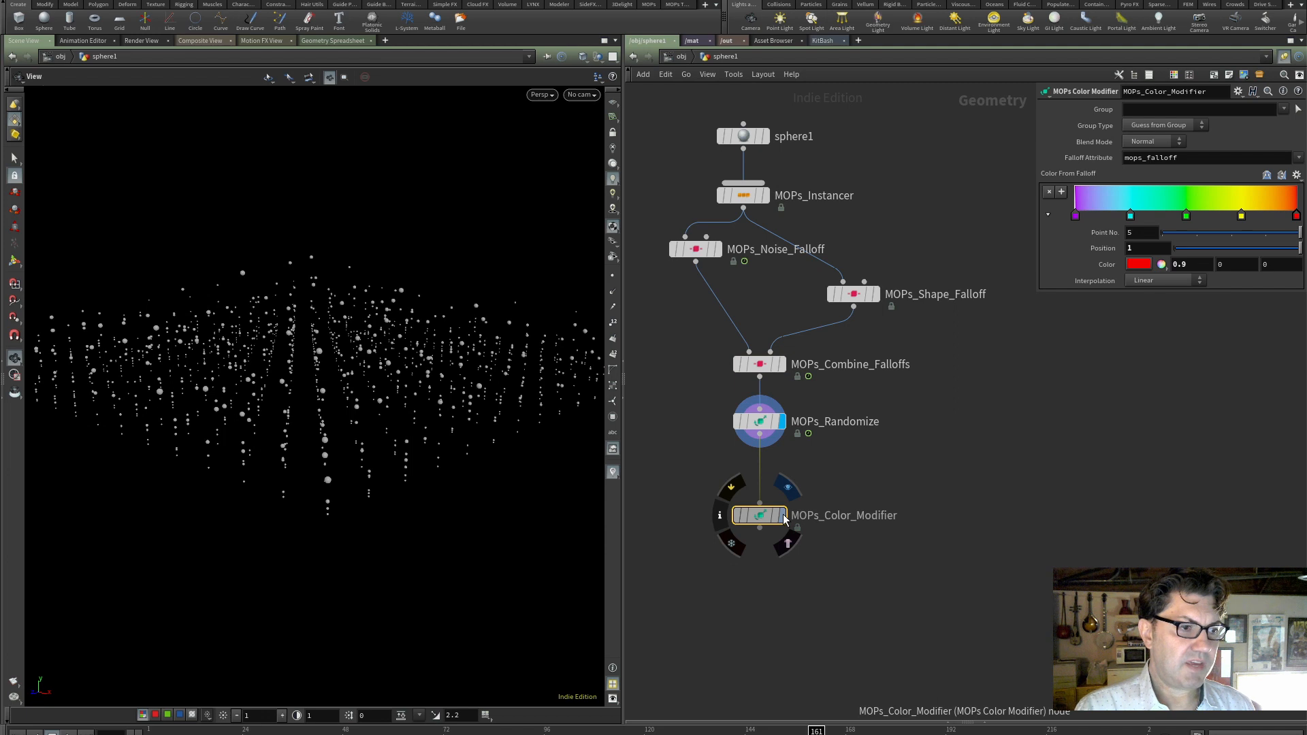
{"action": "left_click", "coordinate": [784, 517]}
{"action": "left_click_drag", "start_coordinate": [758, 515], "coordinate": [765, 483]}
{"action": "mouse_move", "coordinate": [268, 374]}
{"action": "left_mouse_down"}
{"action": "mouse_move", "coordinate": [292, 386]}
{"action": "mouse_move", "coordinate": [262, 377]}
{"action": "left_mouse_up"}
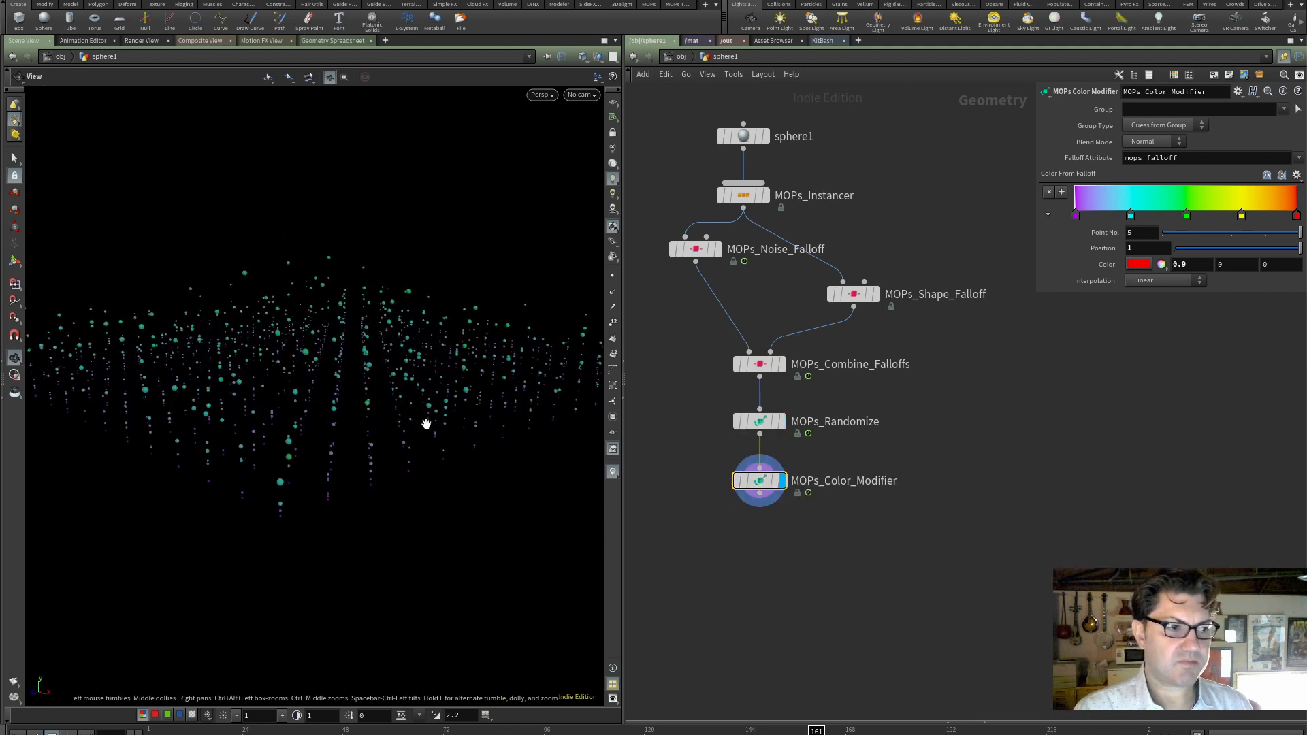
{"action": "middle_click", "coordinate": [762, 485]}
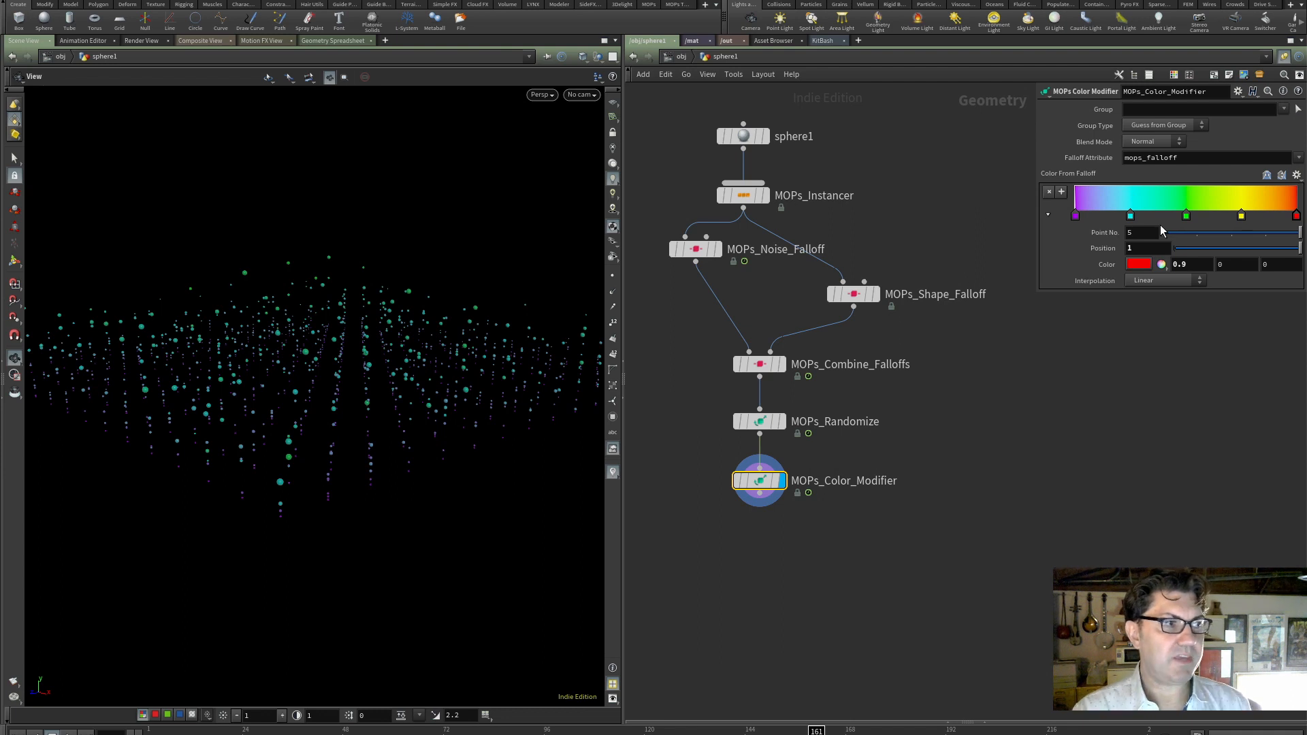
- Apply the Grayscale preset to the Color Modifier's falloff ramp and change its white end point to cyan (0, 1, 1)
{"action": "left_click", "coordinate": [1297, 176]}
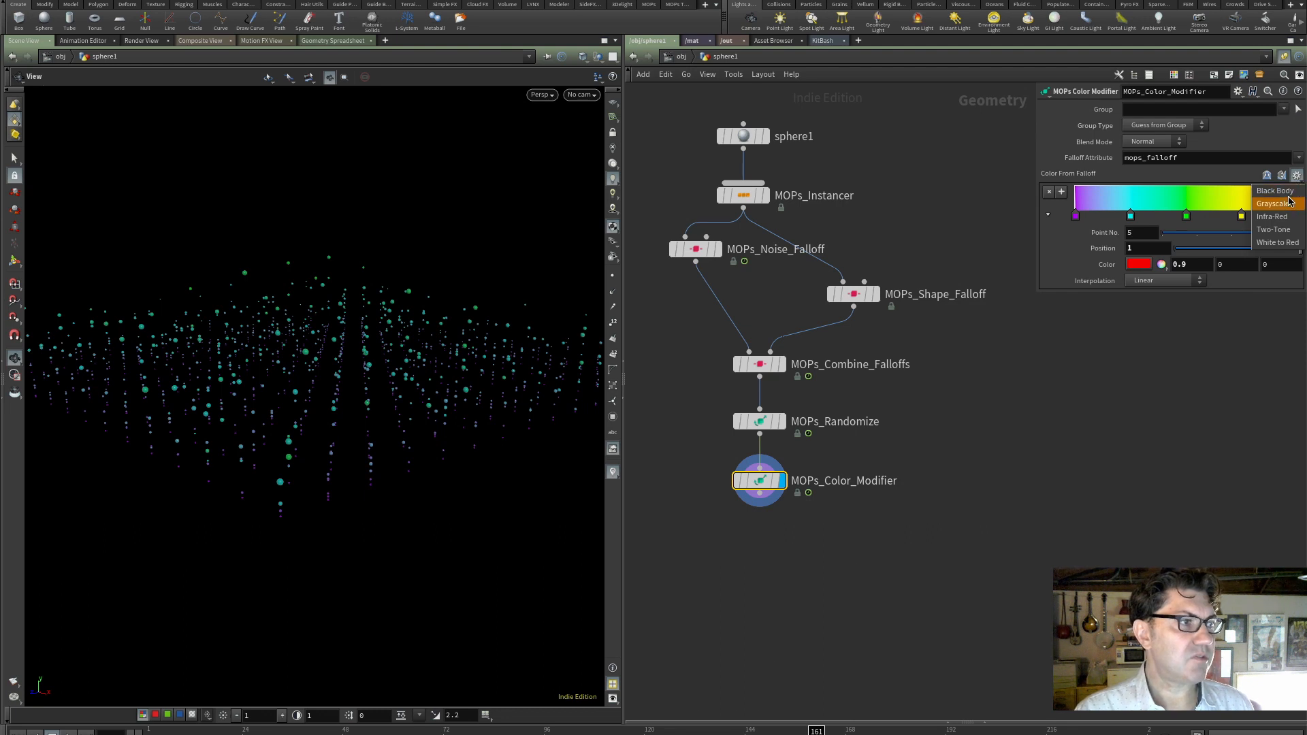
{"action": "left_click", "coordinate": [1288, 205]}
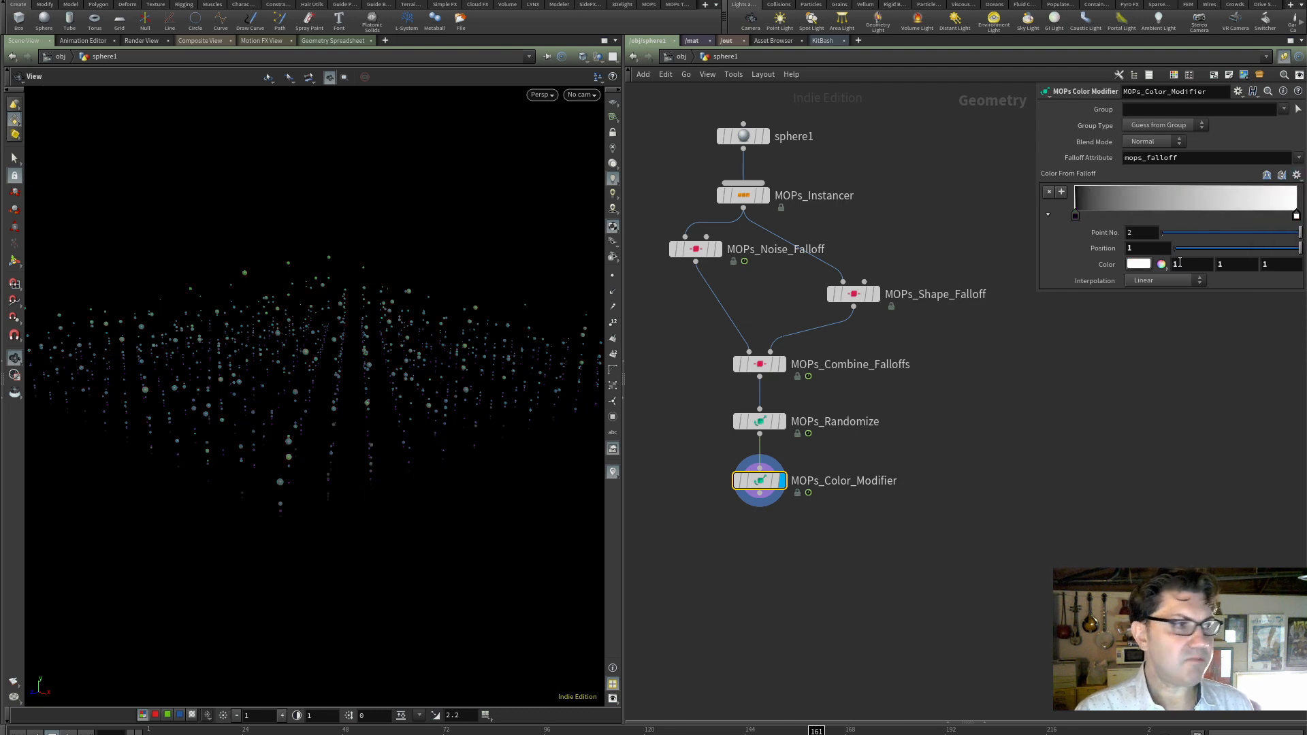
{"action": "double_click", "coordinate": [1295, 216]}
{"action": "left_click", "coordinate": [1206, 148]}
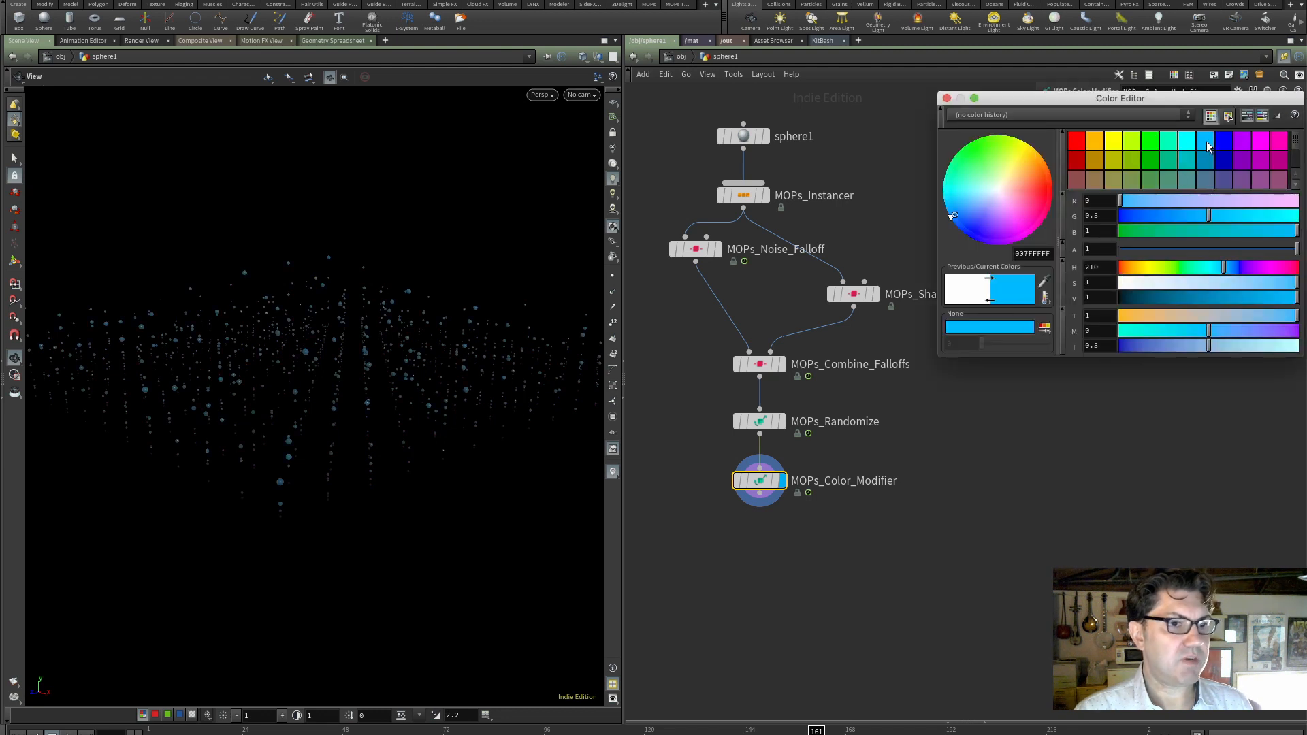
{"action": "left_click", "coordinate": [1185, 145]}
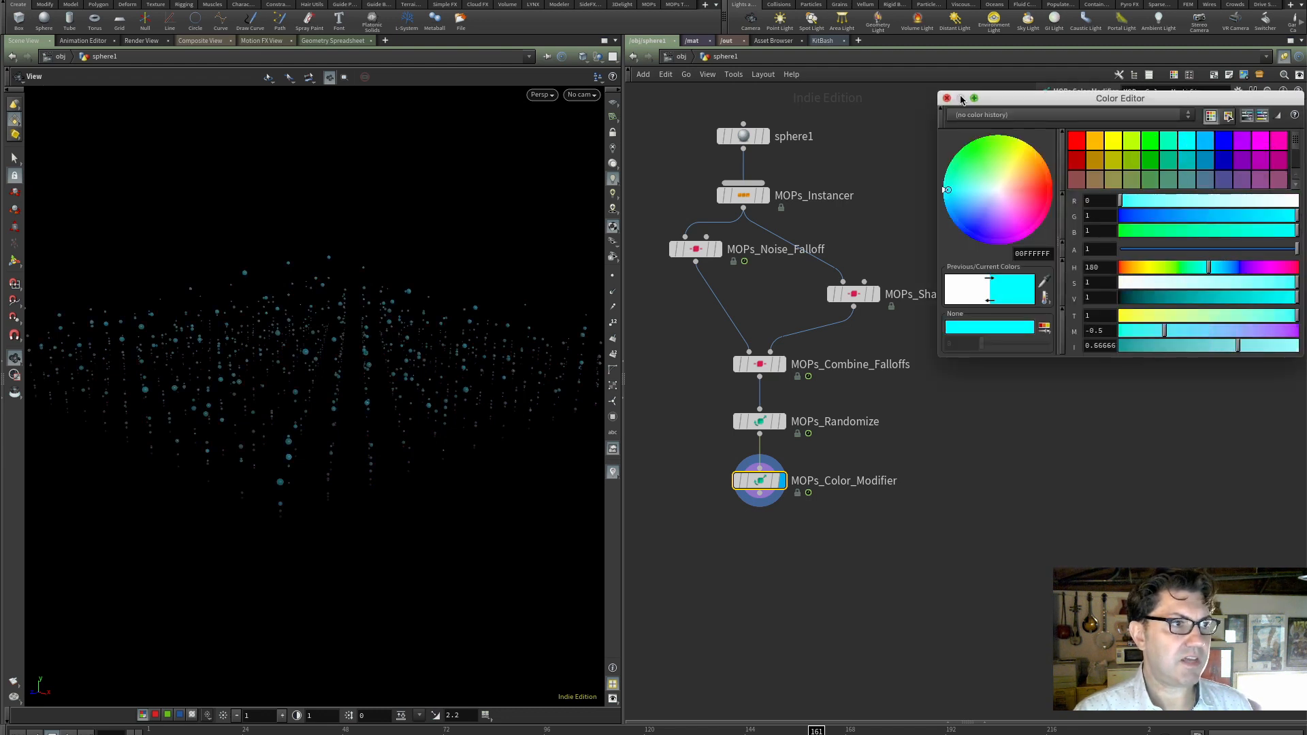
{"action": "left_click", "coordinate": [947, 98]}
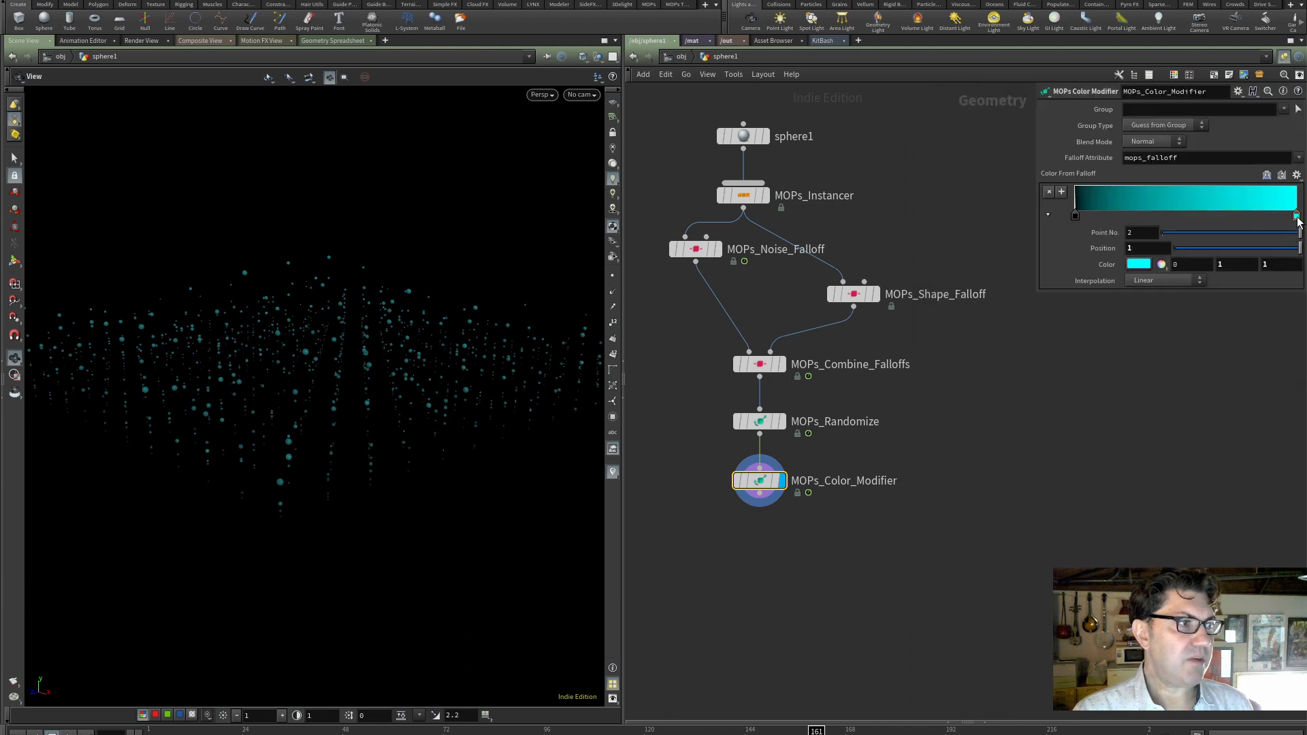
- Tighten the color ramp by moving the cyan point to about 0.54 and the black point to about 0.14
{"action": "left_click_drag", "start_coordinate": [1296, 215], "coordinate": [1195, 198]}
{"action": "left_click_drag", "start_coordinate": [1074, 215], "coordinate": [1107, 221]}
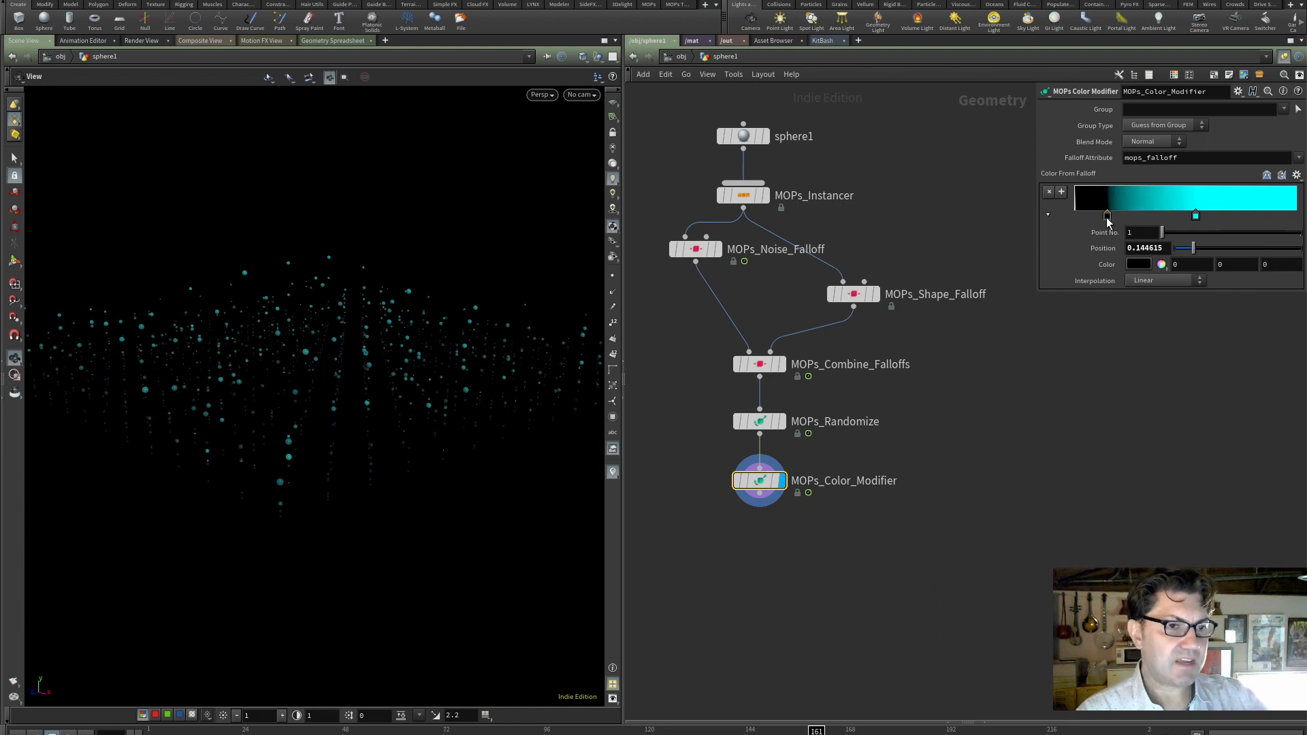
- Lighten the ramp's cyan point to (0.265, 1, 1), move the black point to 0, and move the cyan point to about 0.37
{"action": "left_click", "coordinate": [1196, 215]}
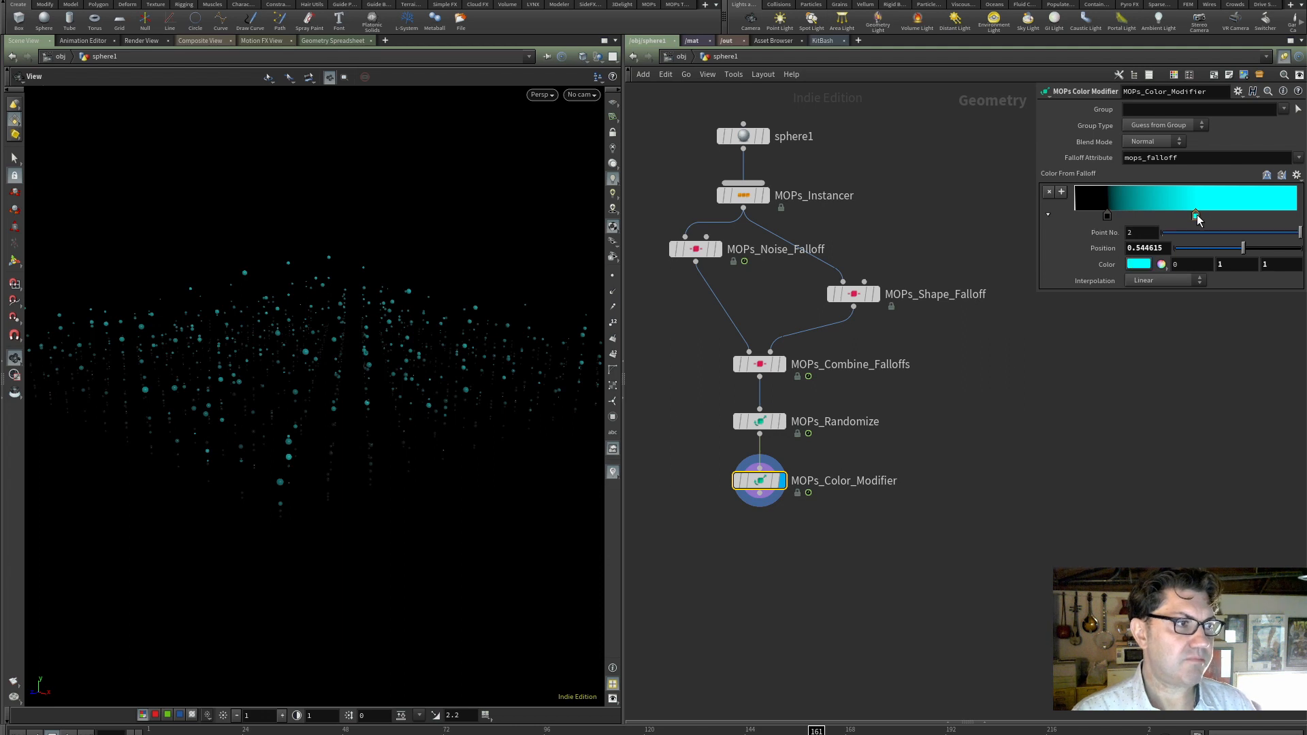
{"action": "left_click", "coordinate": [1139, 264]}
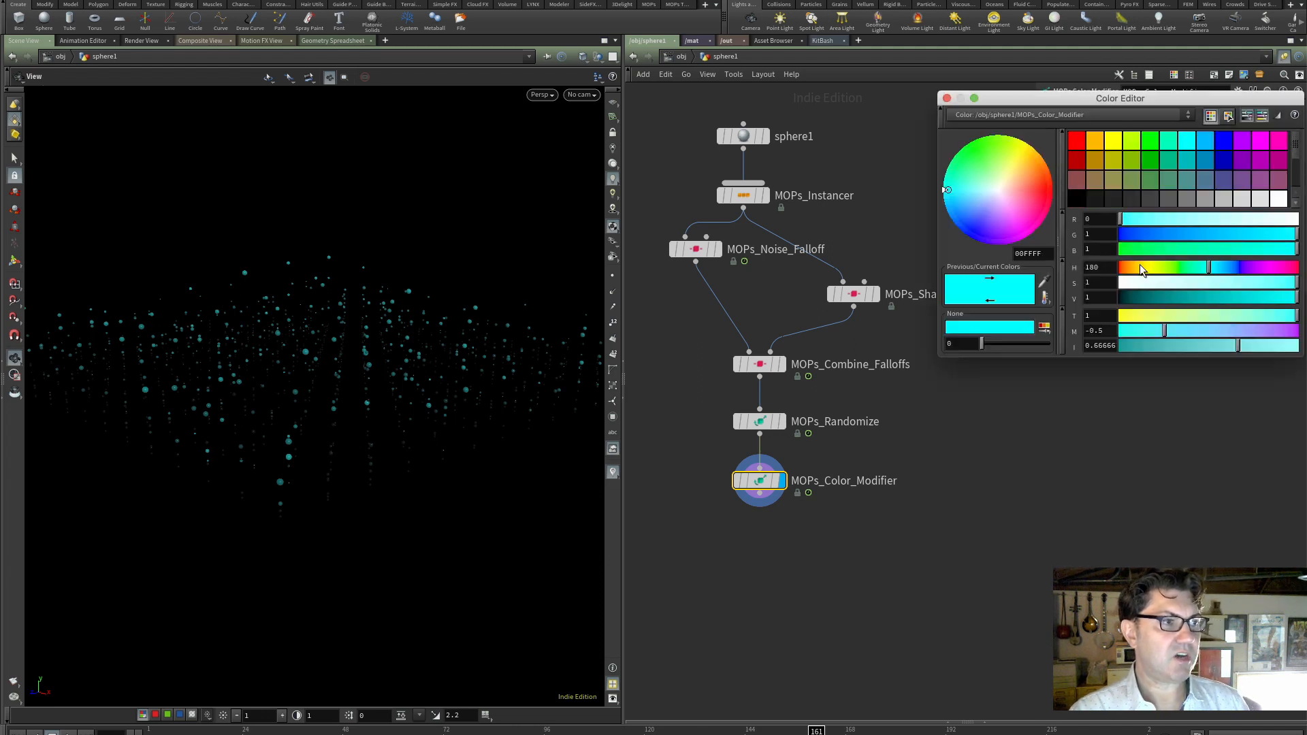
{"action": "left_click_drag", "start_coordinate": [1174, 218], "coordinate": [1075, 216]}
{"action": "left_click", "coordinate": [946, 98]}
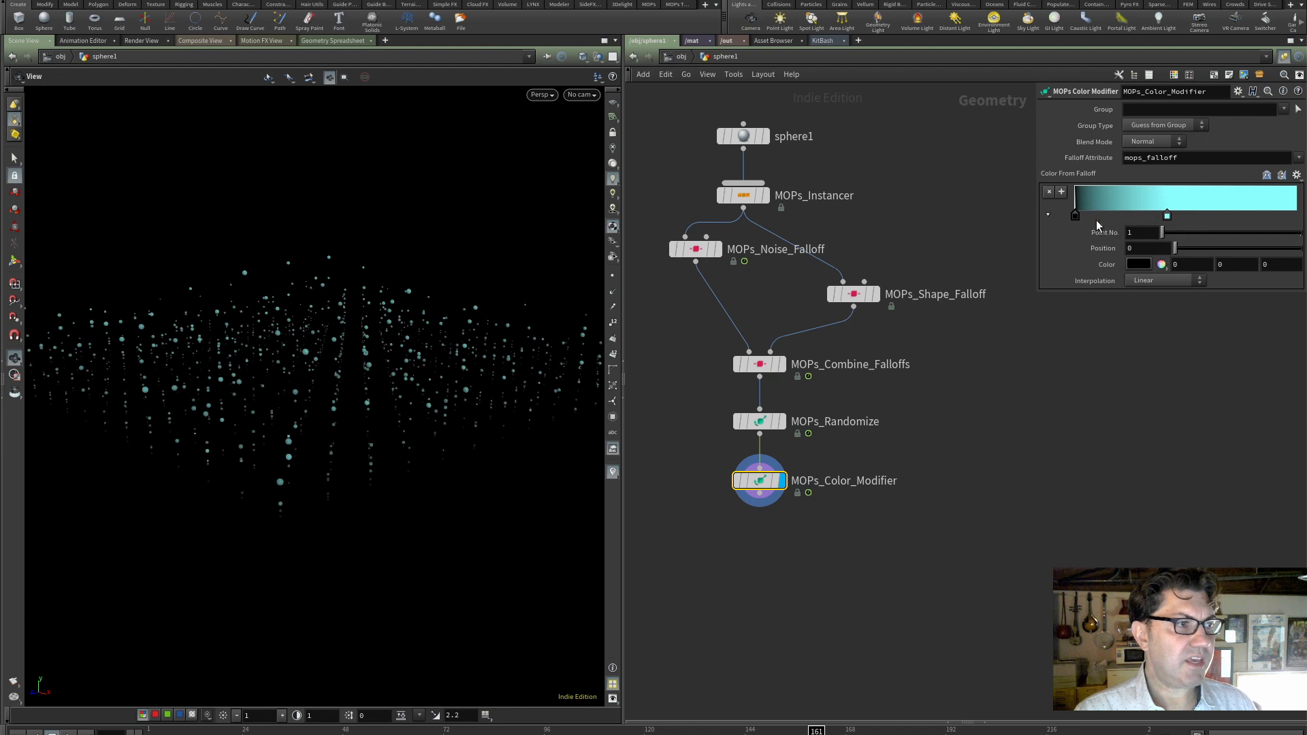
{"action": "left_click_drag", "start_coordinate": [1167, 216], "coordinate": [1156, 218]}
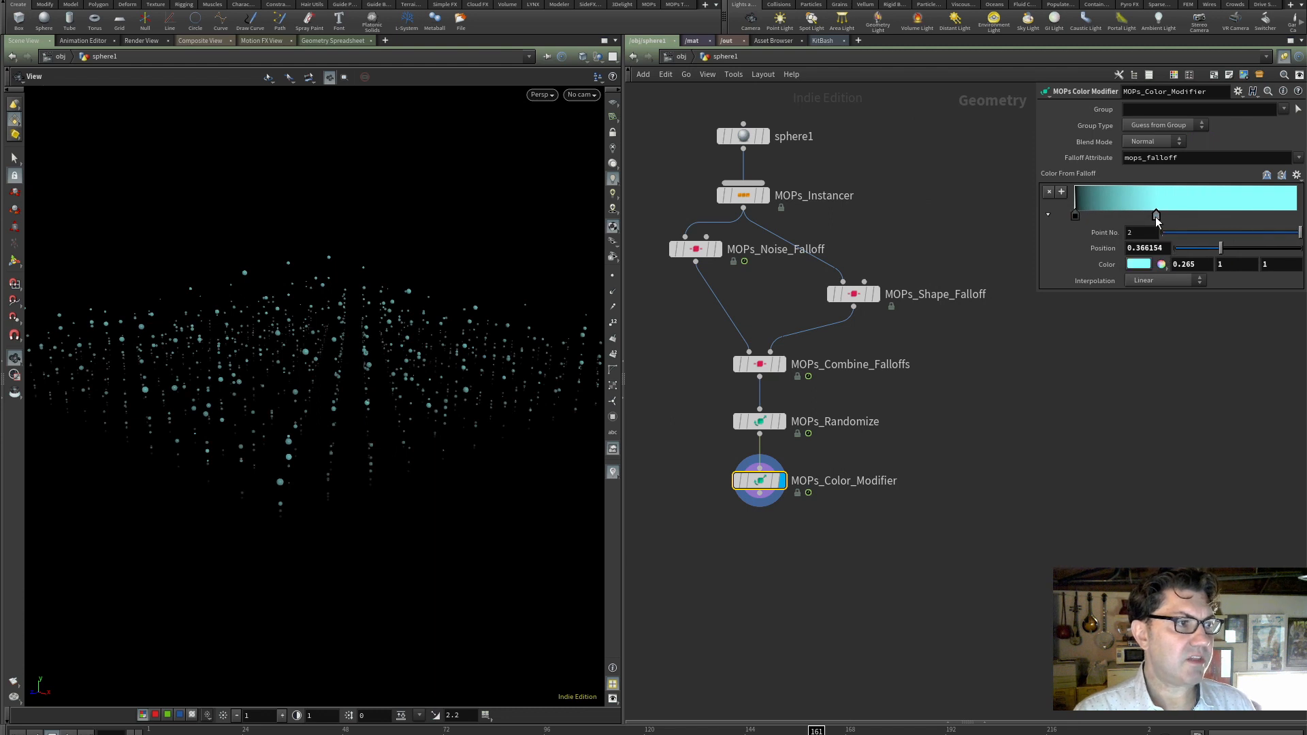
- Add a third point toward the bright end of the color ramp and color it dark blue (0, 0.14125, 0.565)
{"action": "left_click", "coordinate": [1242, 207]}
{"action": "double_click", "coordinate": [1243, 216]}
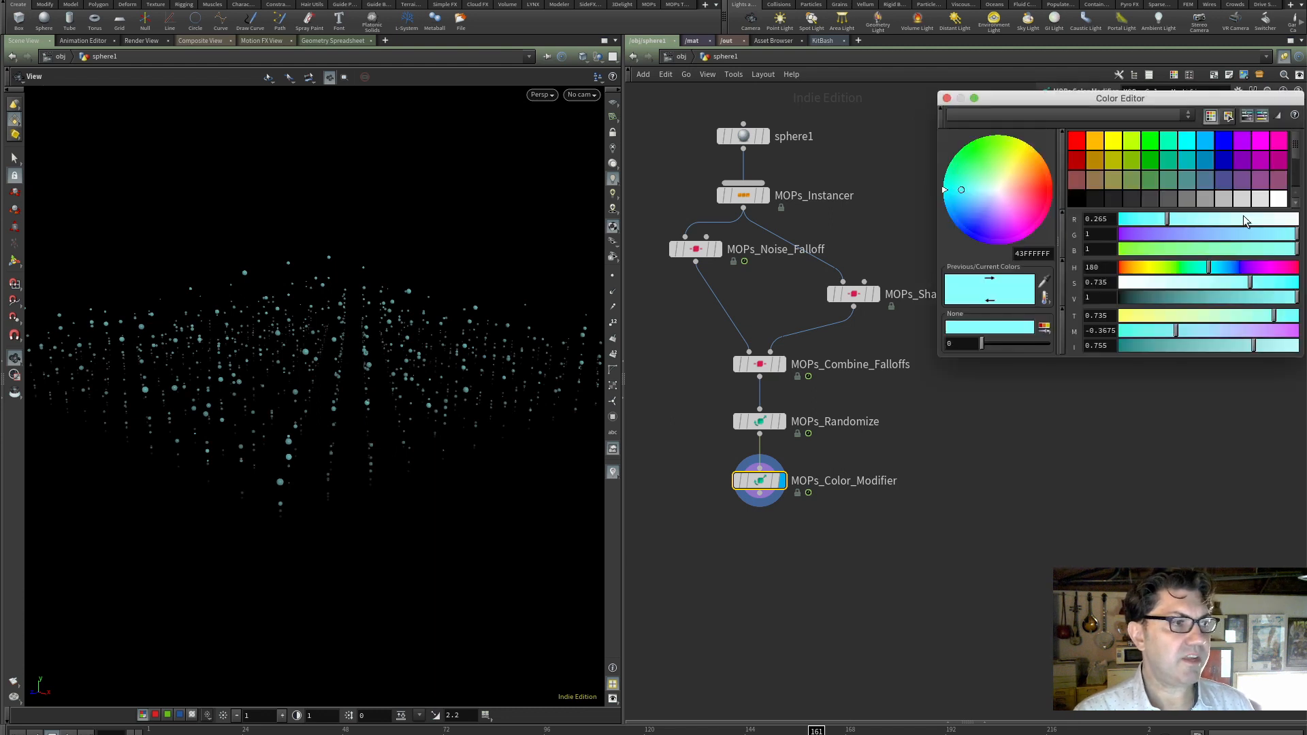
{"action": "left_click", "coordinate": [1206, 139]}
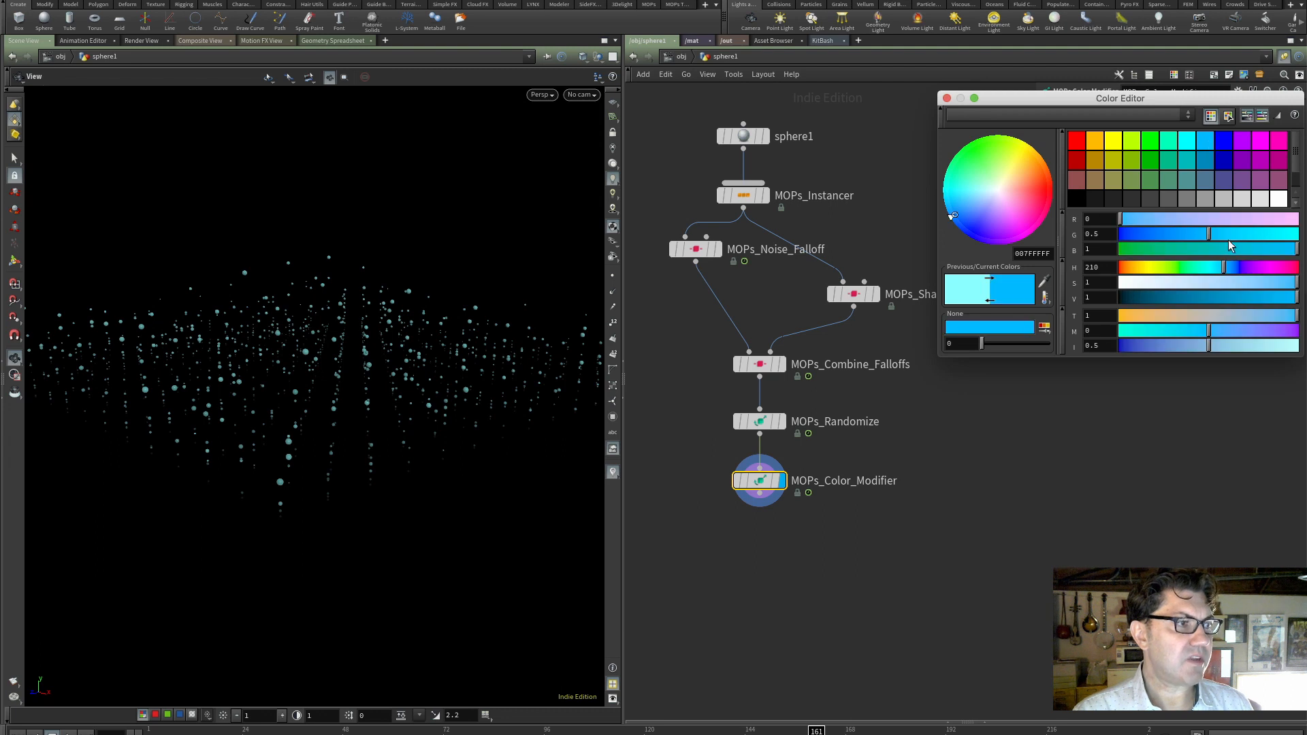
{"action": "left_click_drag", "start_coordinate": [1193, 236], "coordinate": [1164, 237]}
{"action": "left_click", "coordinate": [1244, 297]}
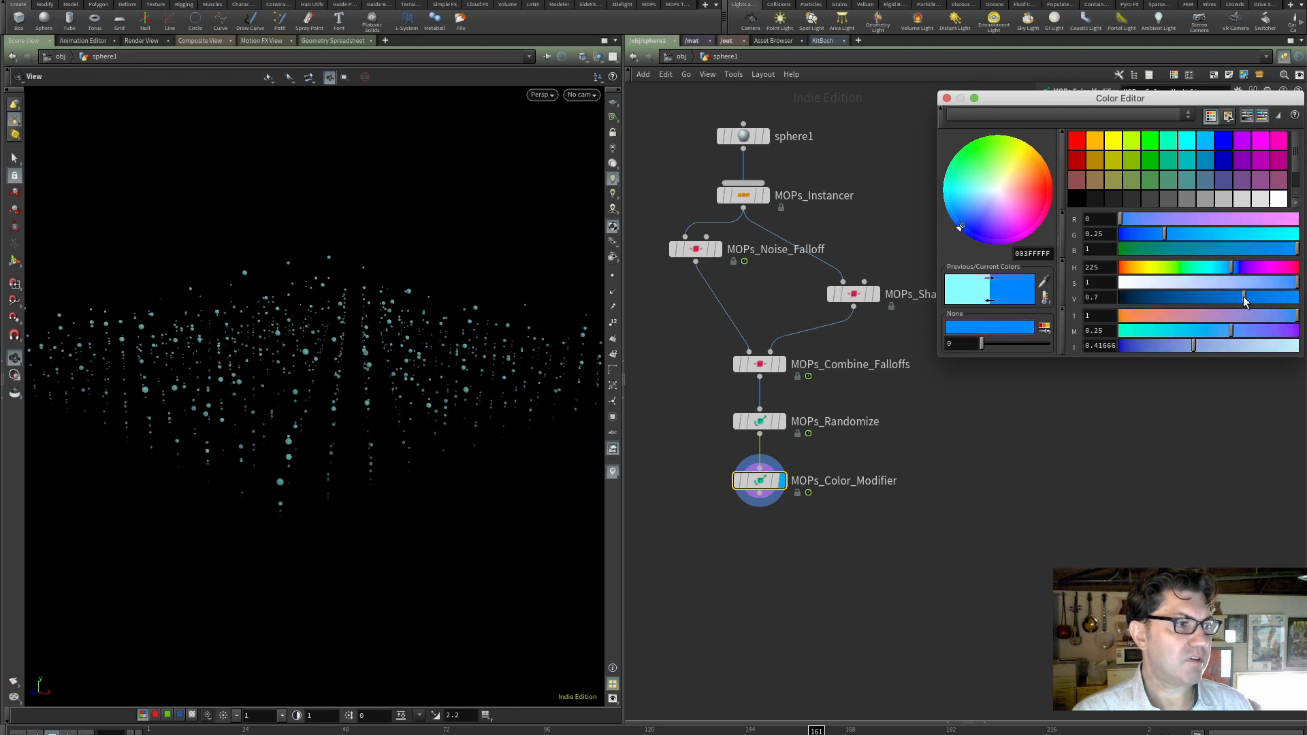
{"action": "left_click_drag", "start_coordinate": [1243, 300], "coordinate": [1219, 300]}
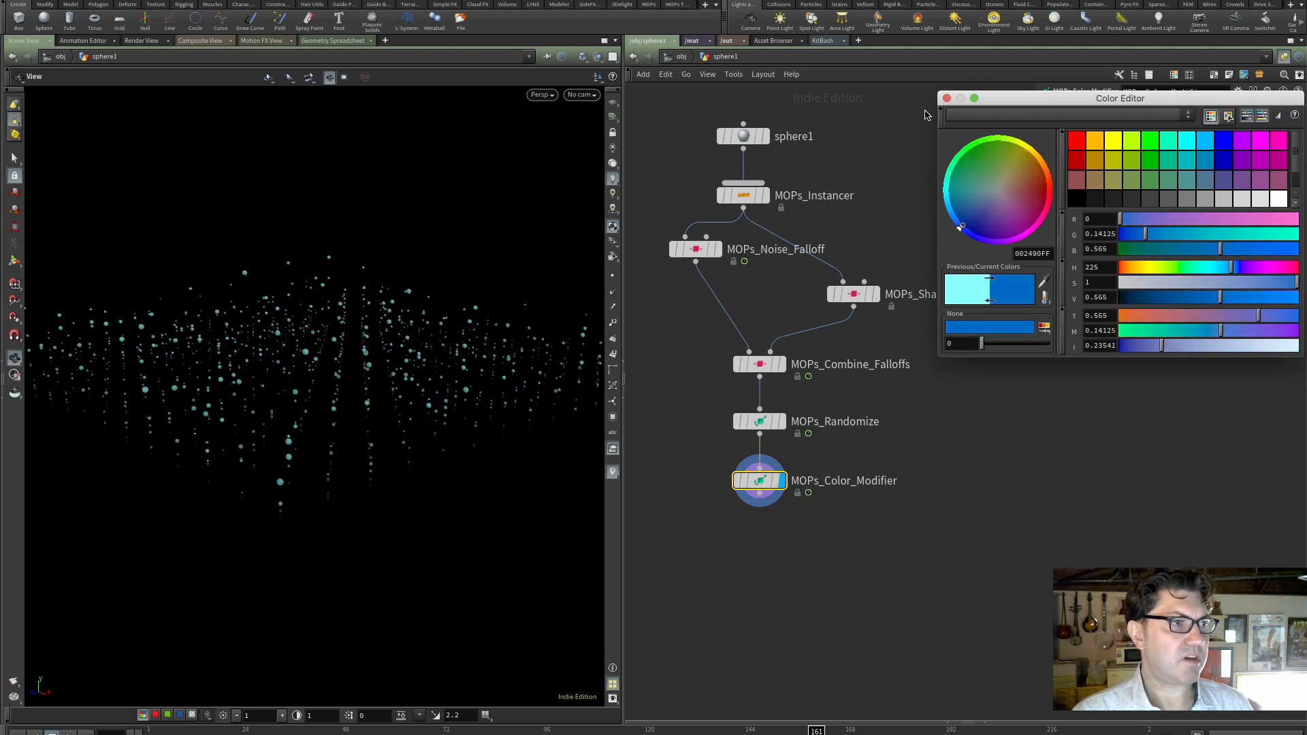
{"action": "left_click", "coordinate": [946, 98]}
- Move the ramp's light cyan point to 0.2 and the dark blue point to about 0.35
{"action": "left_click_drag", "start_coordinate": [1246, 216], "coordinate": [1119, 215]}
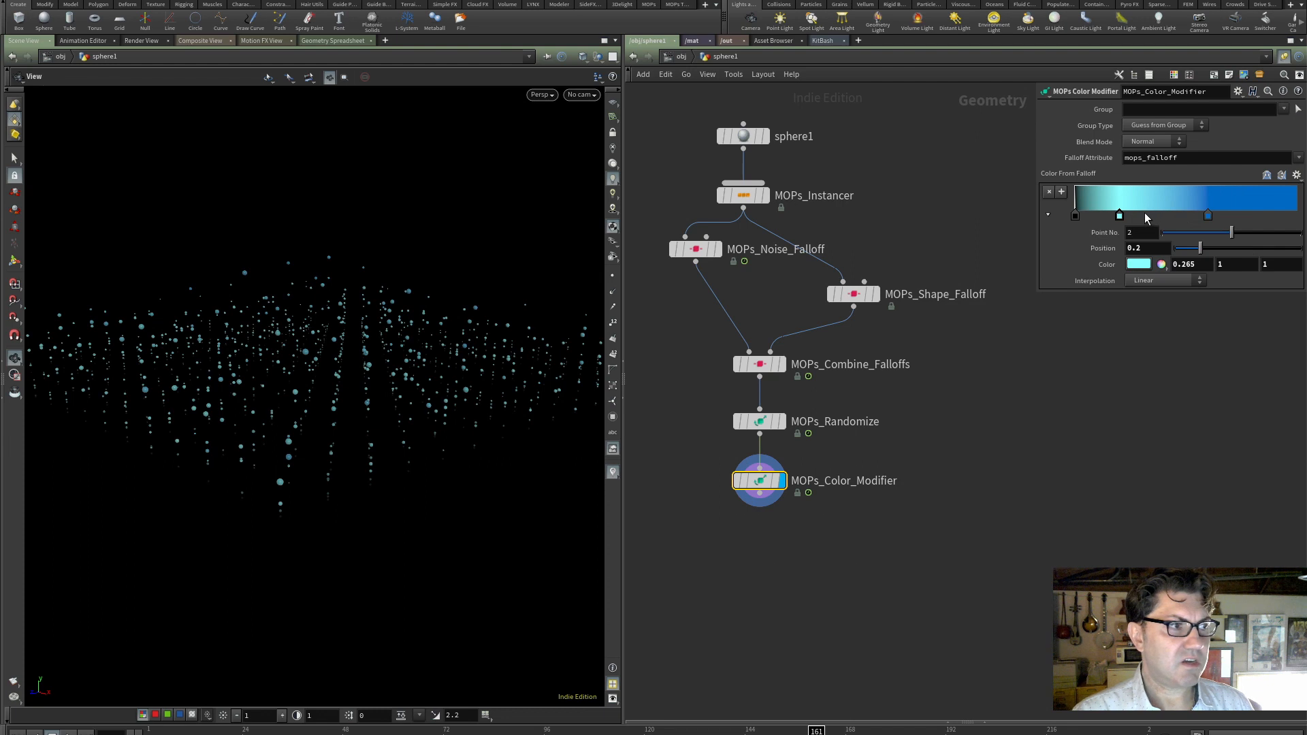
{"action": "left_click_drag", "start_coordinate": [1209, 215], "coordinate": [1165, 216]}
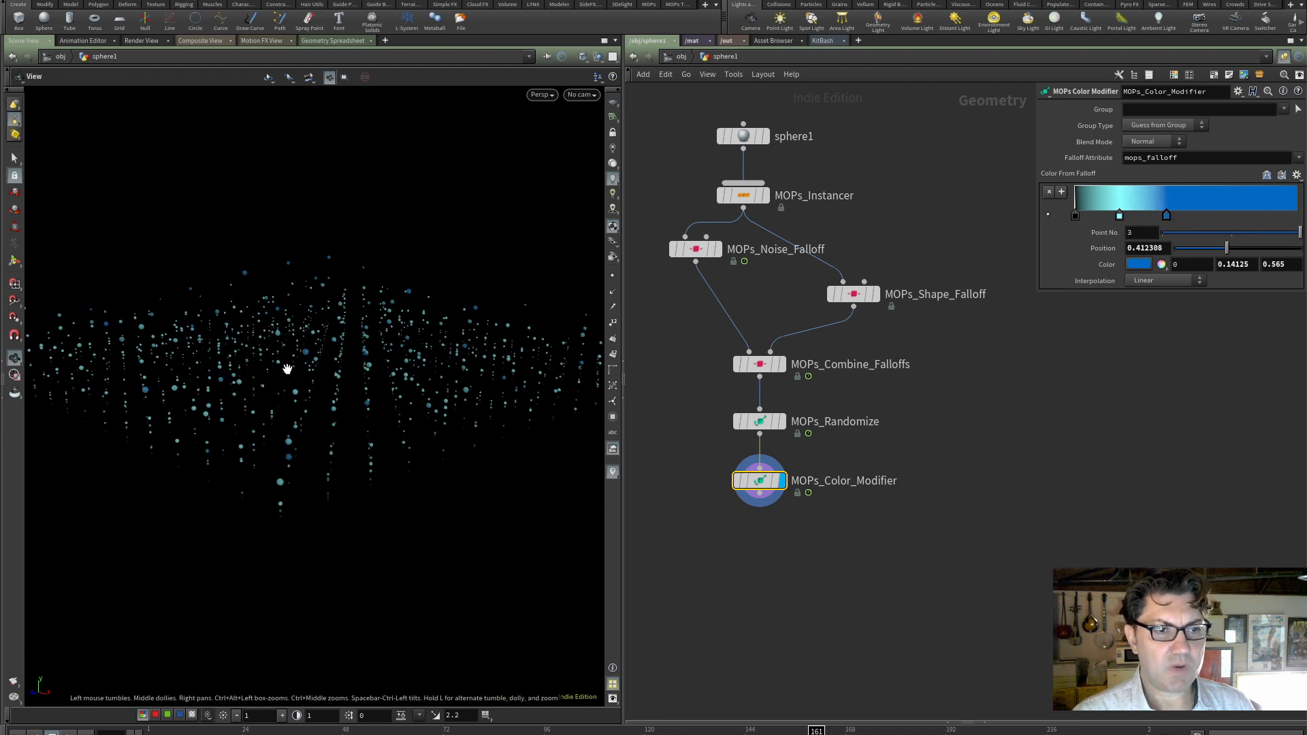
{"action": "scroll", "coordinate": [287, 369], "scroll_direction": "up", "scroll_amount": 5}
{"action": "left_click_drag", "start_coordinate": [292, 370], "coordinate": [348, 326]}
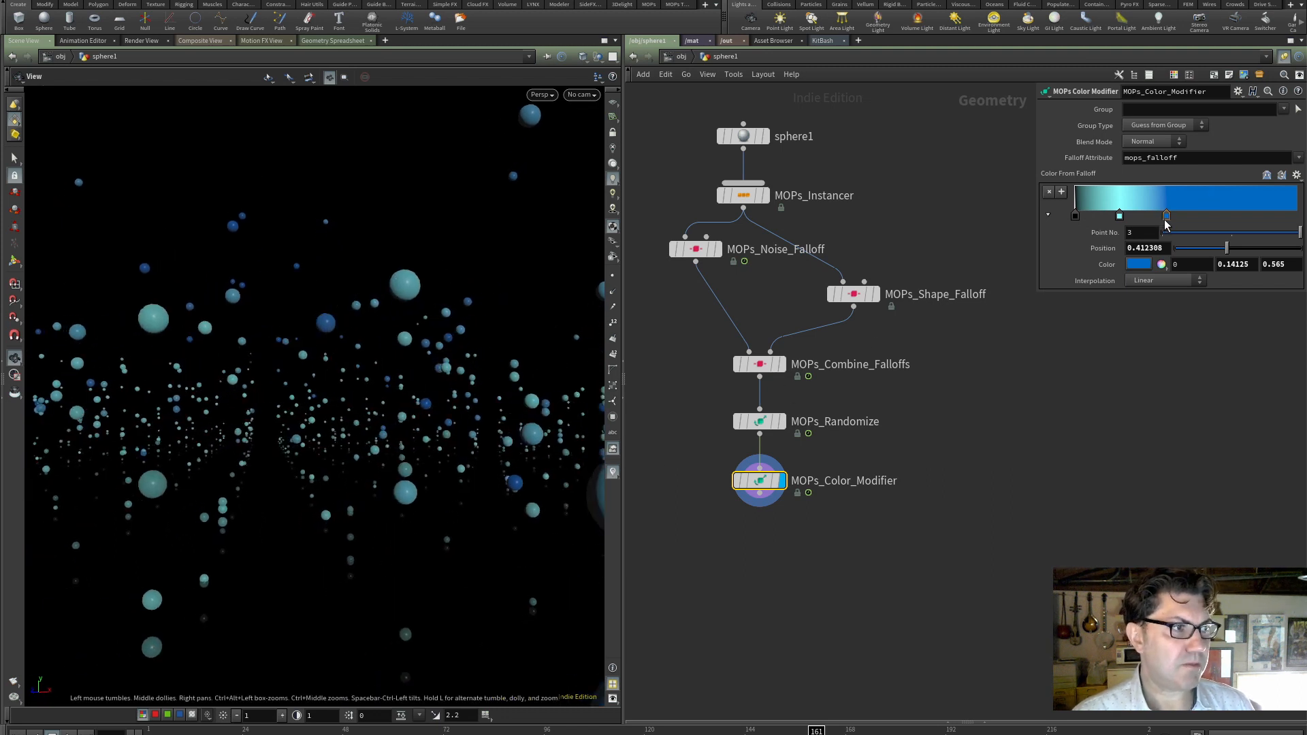
{"action": "left_click_drag", "start_coordinate": [1165, 221], "coordinate": [1153, 221]}
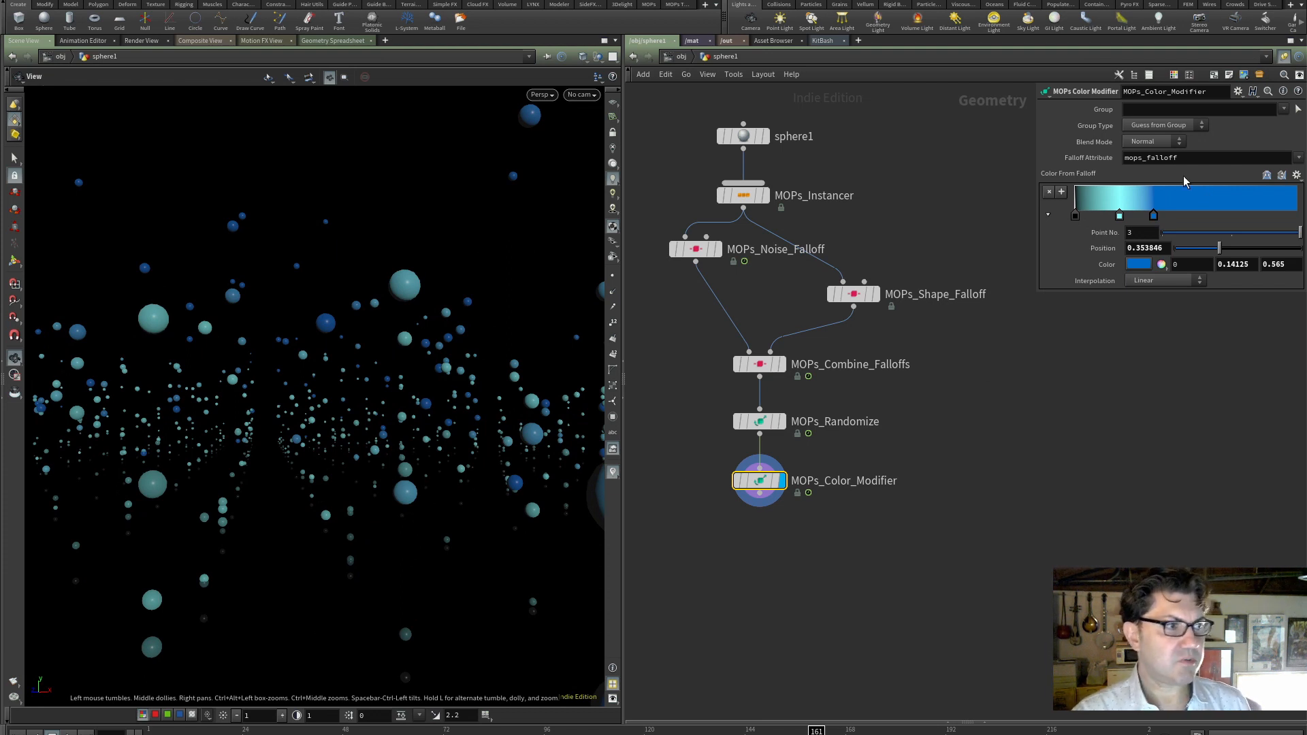
- Shift the light cyan ramp point to about 0.17 and lighten its color to (0.369, 1, 1)
{"action": "left_click_drag", "start_coordinate": [1118, 216], "coordinate": [1112, 216]}
{"action": "double_click", "coordinate": [1113, 215]}
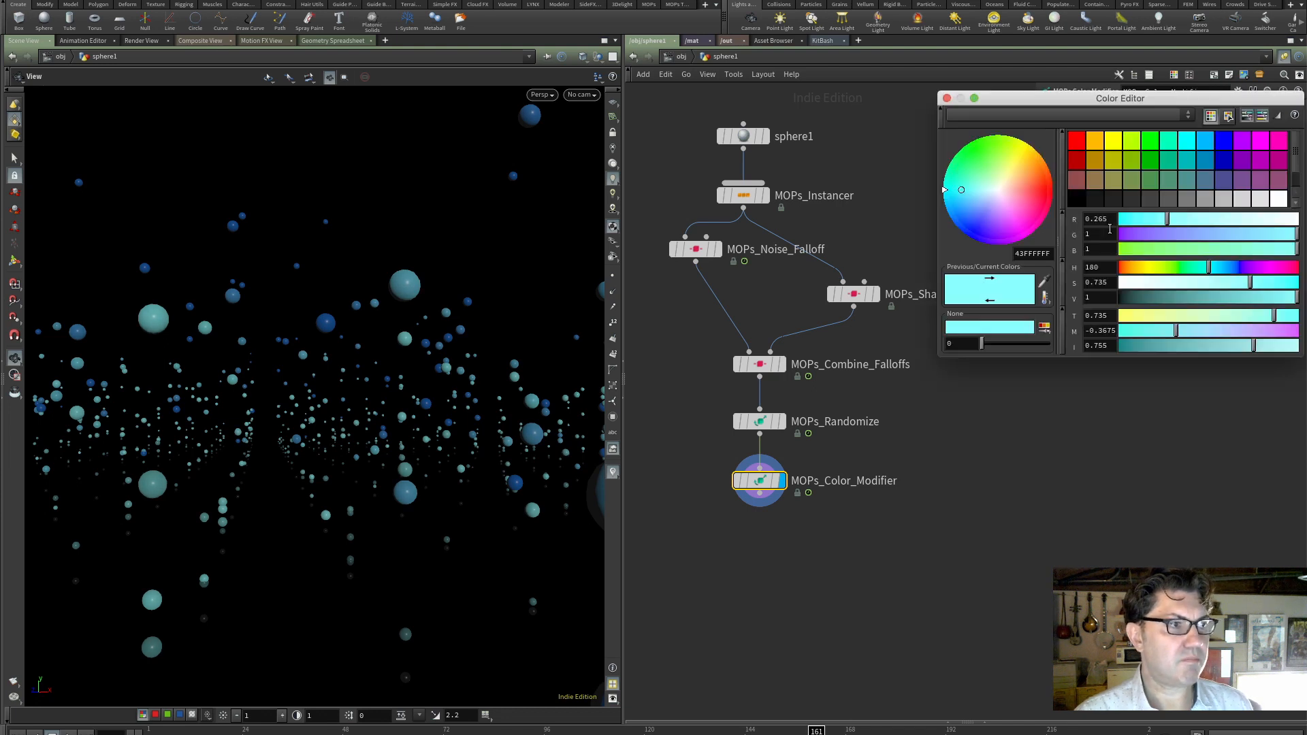
{"action": "left_click_drag", "start_coordinate": [1205, 219], "coordinate": [1185, 218]}
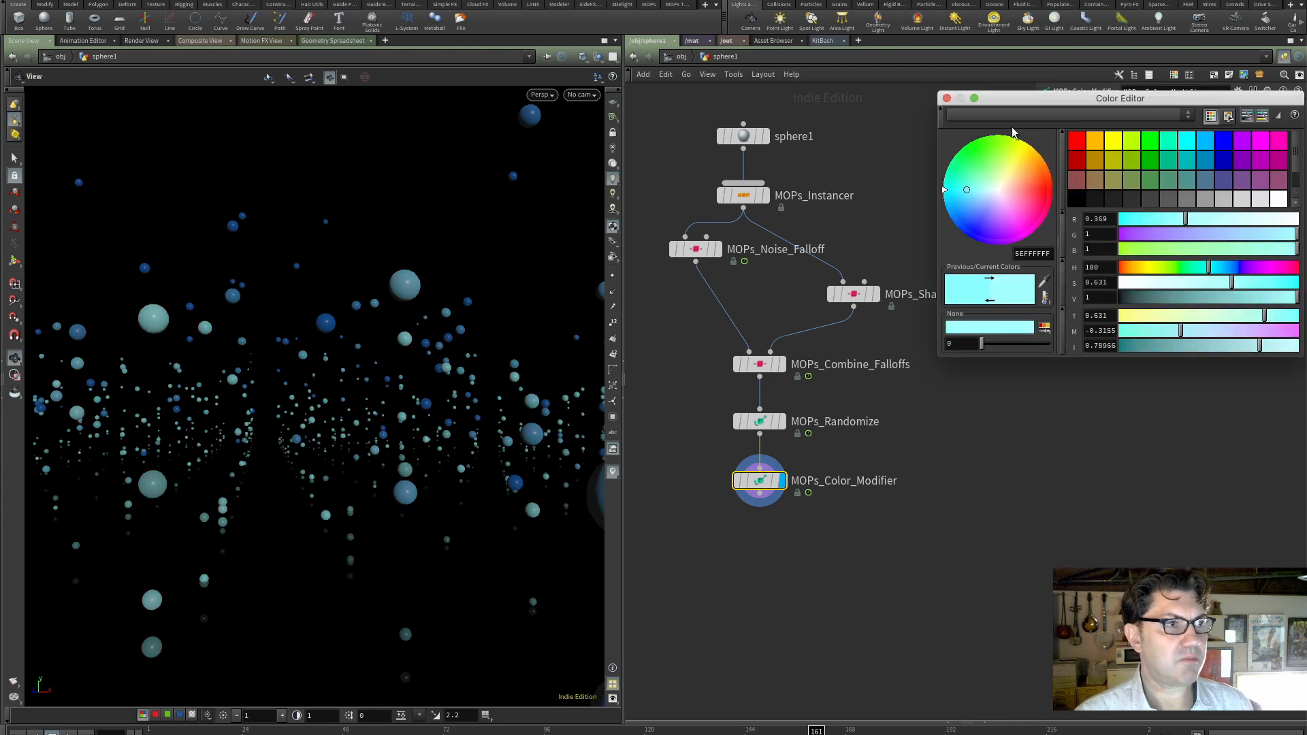
{"action": "left_click", "coordinate": [947, 98]}
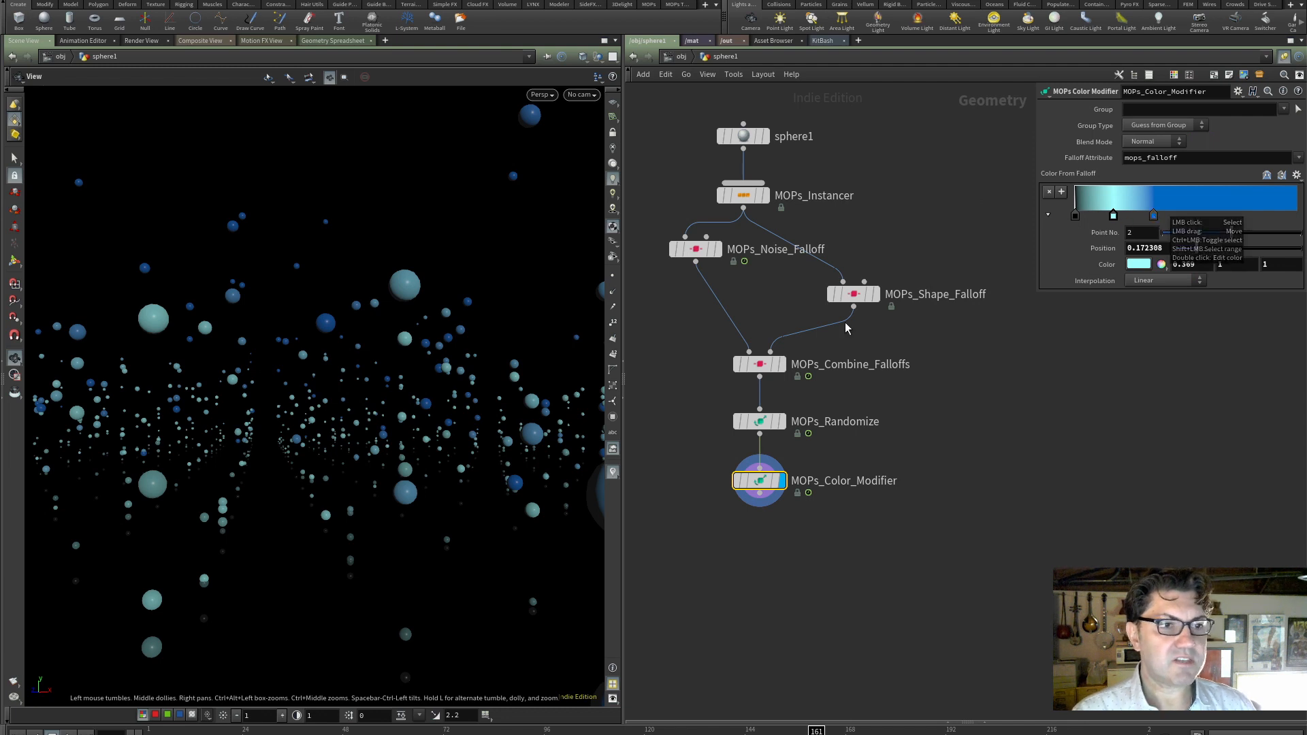
{"action": "left_click_drag", "start_coordinate": [338, 413], "coordinate": [361, 429]}
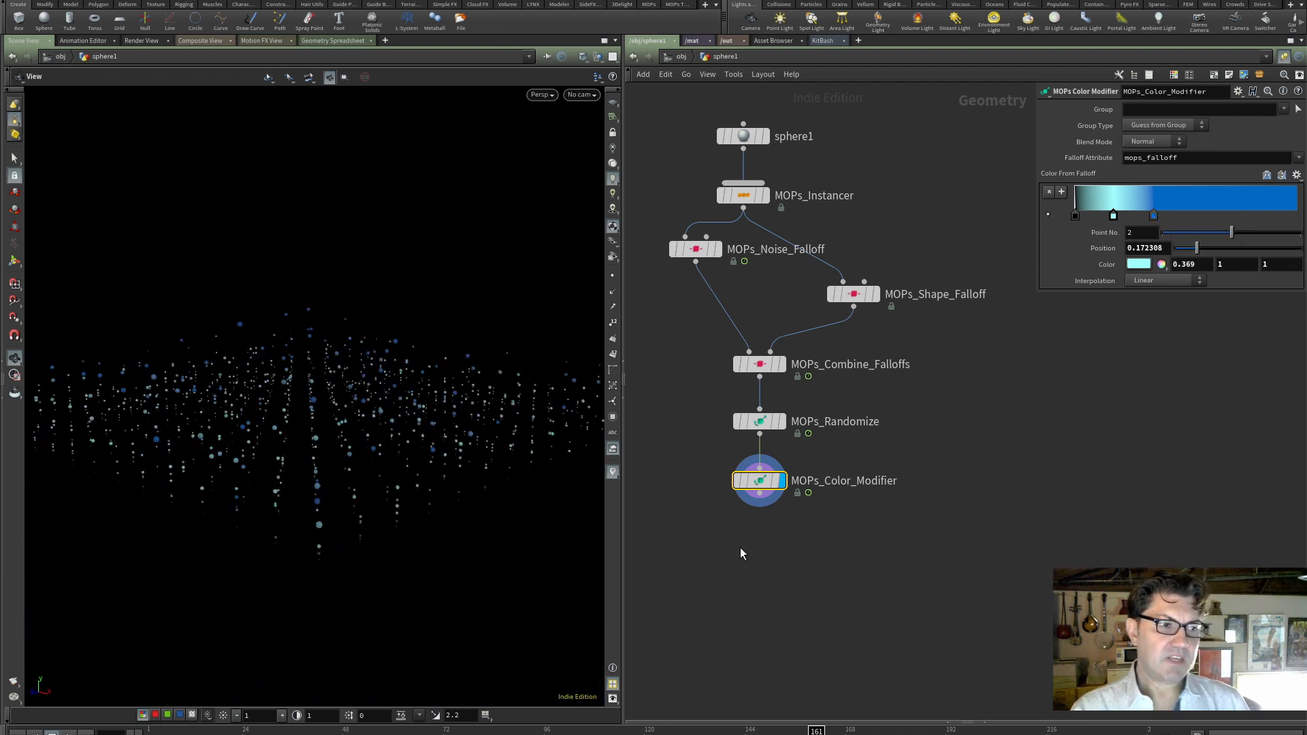
- Add a Null node below MOPs_Color_Modifier, connected to its output
{"action": "left_click", "coordinate": [759, 494]}
{"action": "key", "text": "Tab"}
{"action": "type", "text": "null"}
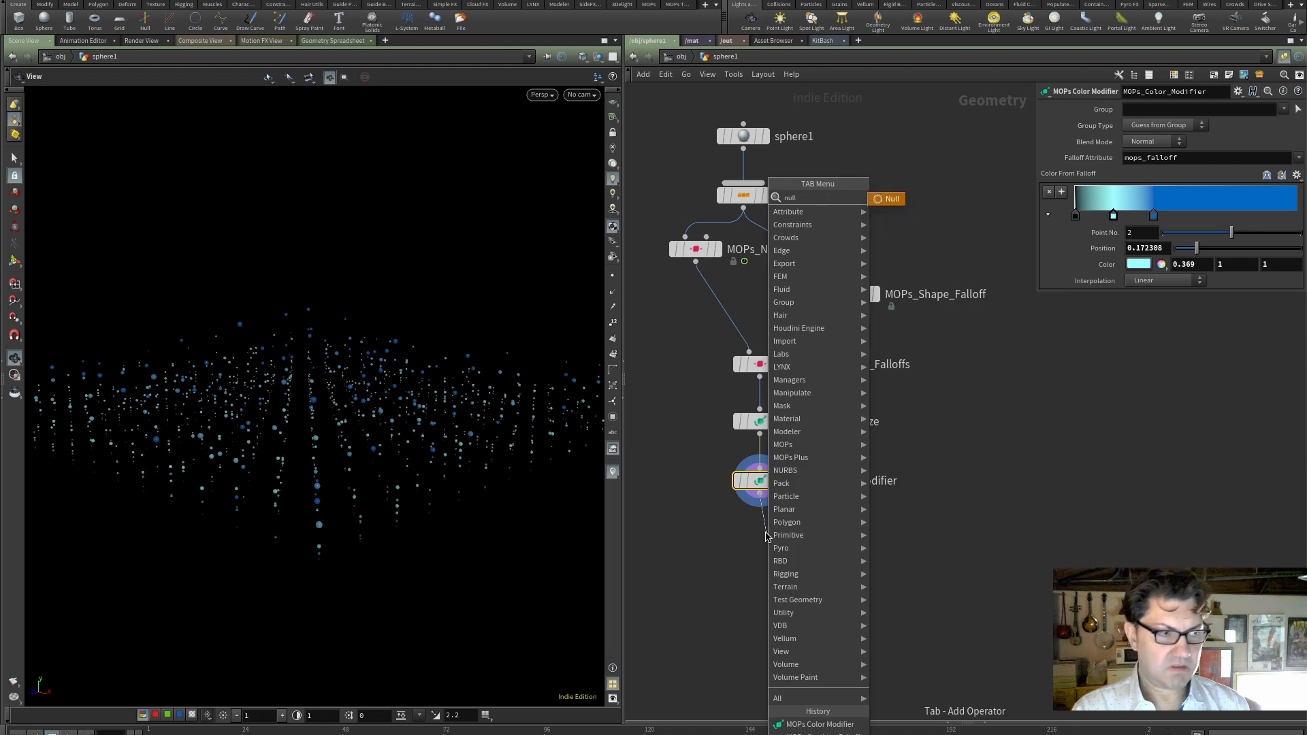
{"action": "key", "text": "Return"}
{"action": "left_click", "coordinate": [765, 538]}
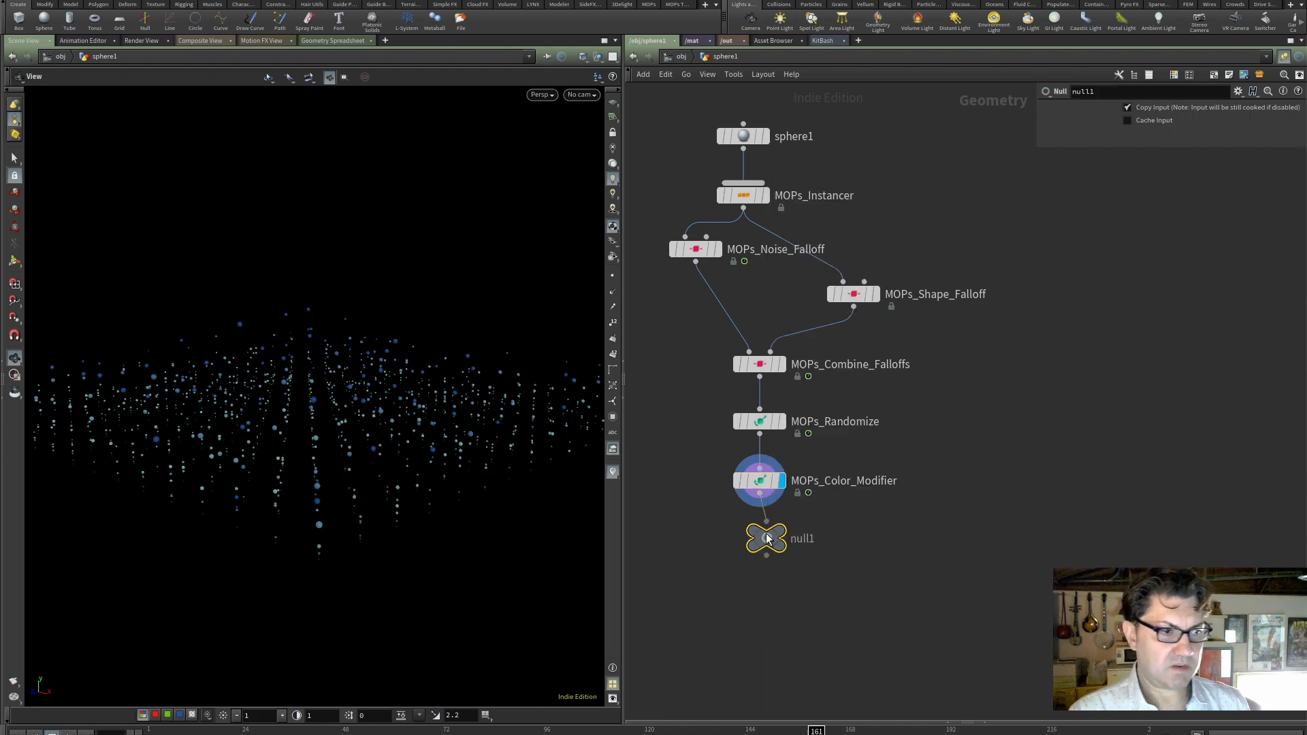
- Rename the new Null node to OUT and line it up beneath MOPs_Color_Modifier
{"action": "double_click", "coordinate": [804, 539]}
{"action": "double_click", "coordinate": [812, 540]}
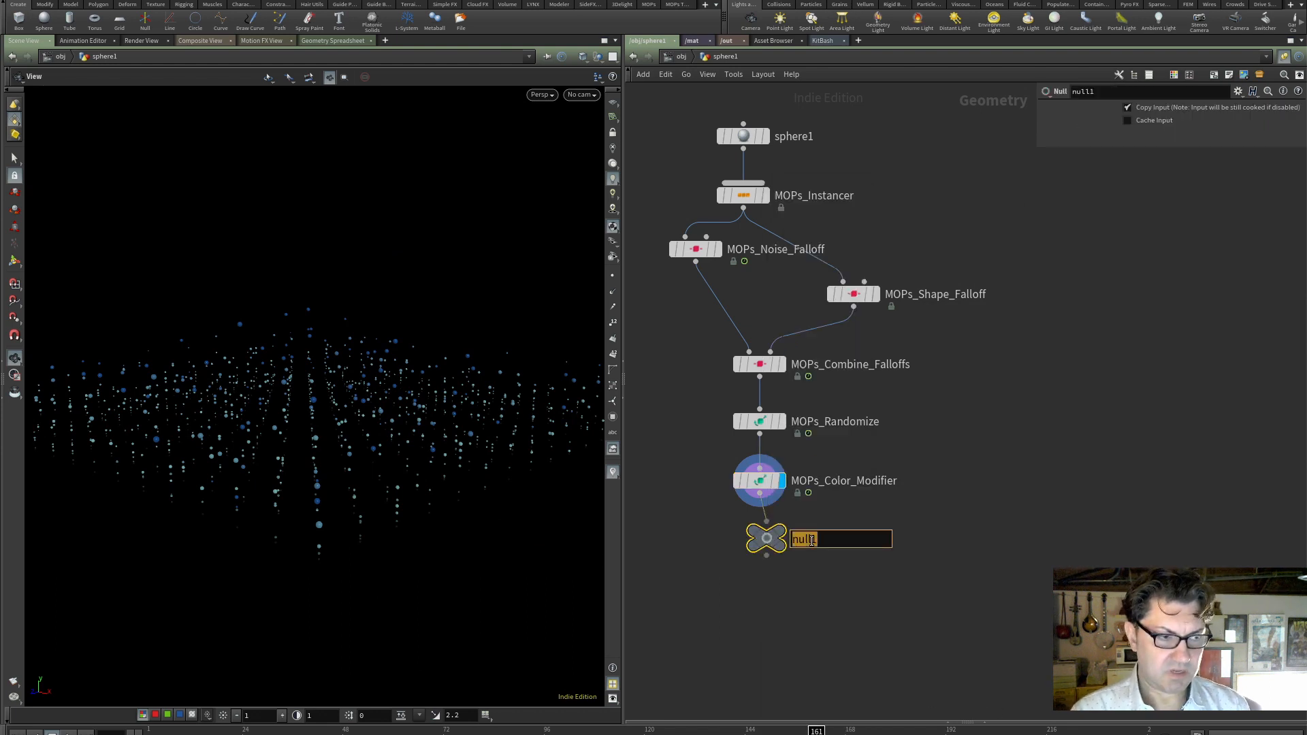
{"action": "type", "text": "OUT"}
{"action": "key", "text": "Return"}
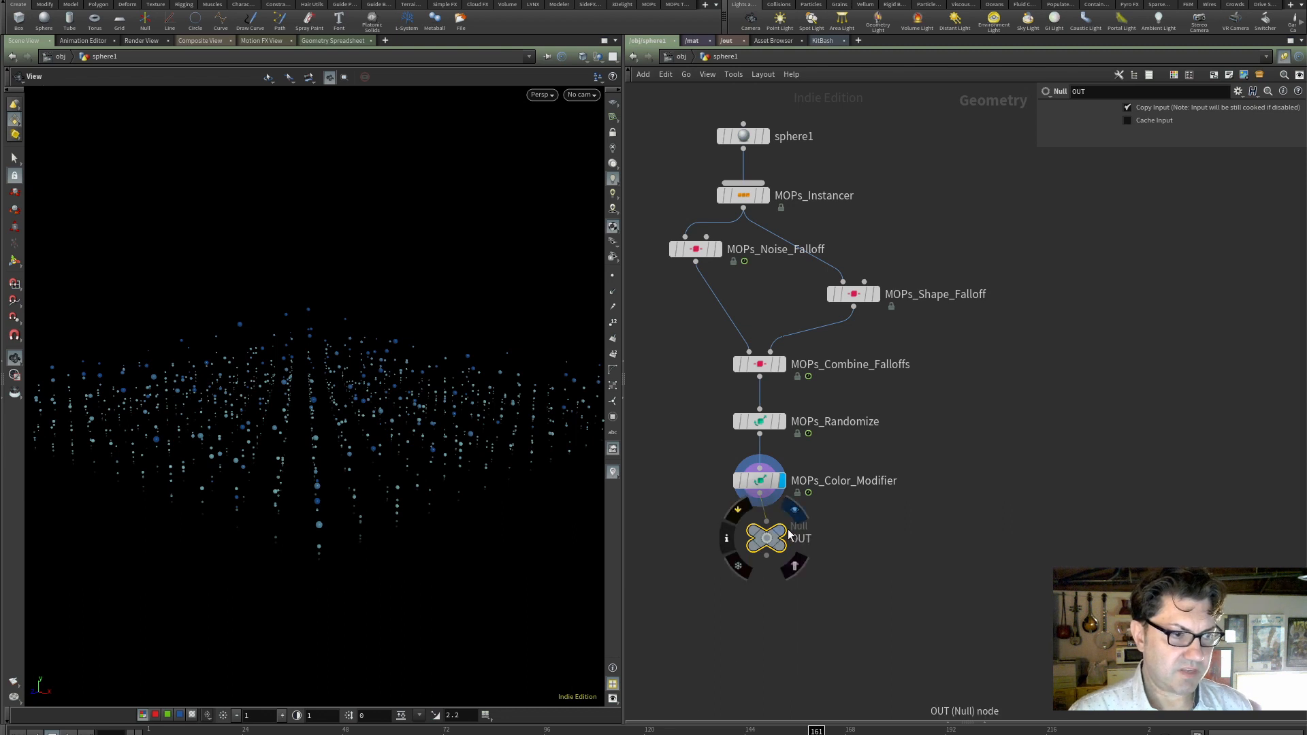
{"action": "left_click_drag", "start_coordinate": [775, 545], "coordinate": [769, 545]}
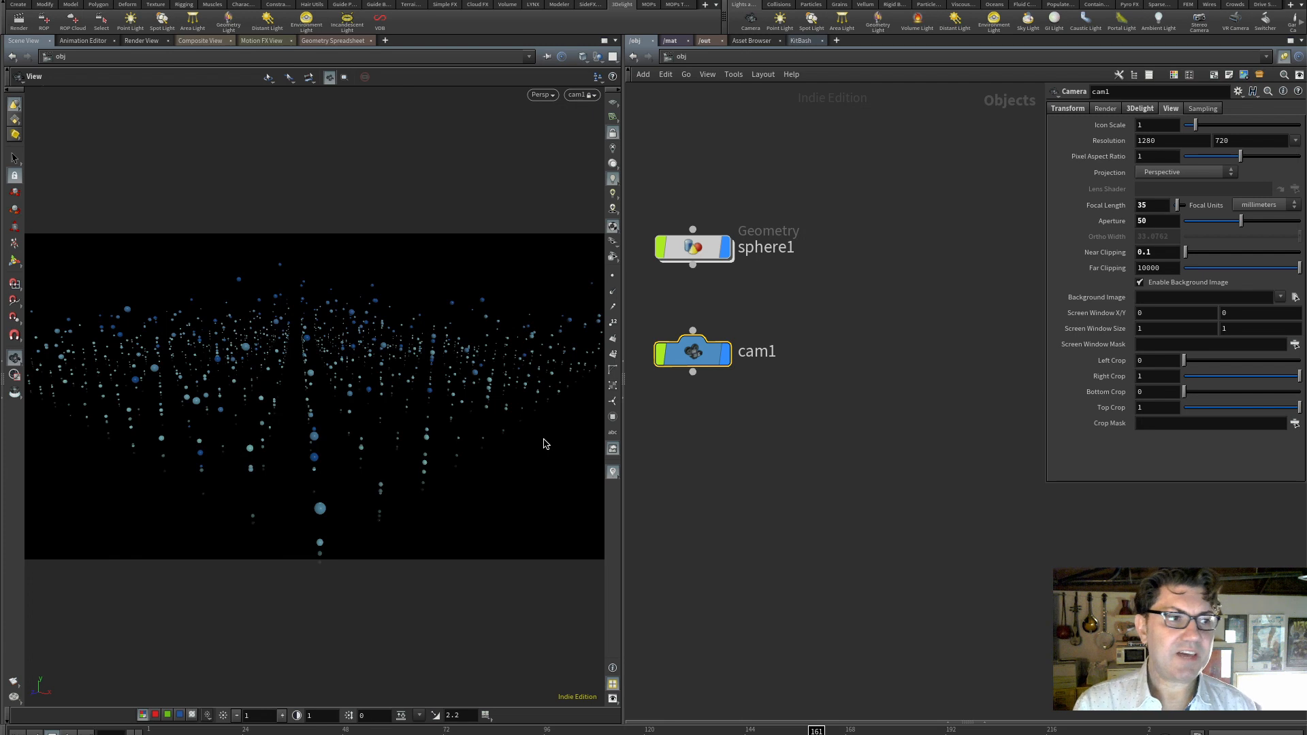
- Set the aperture of cam1 to 36
{"action": "key", "text": "Return"}
{"action": "left_click", "coordinate": [1151, 210]}
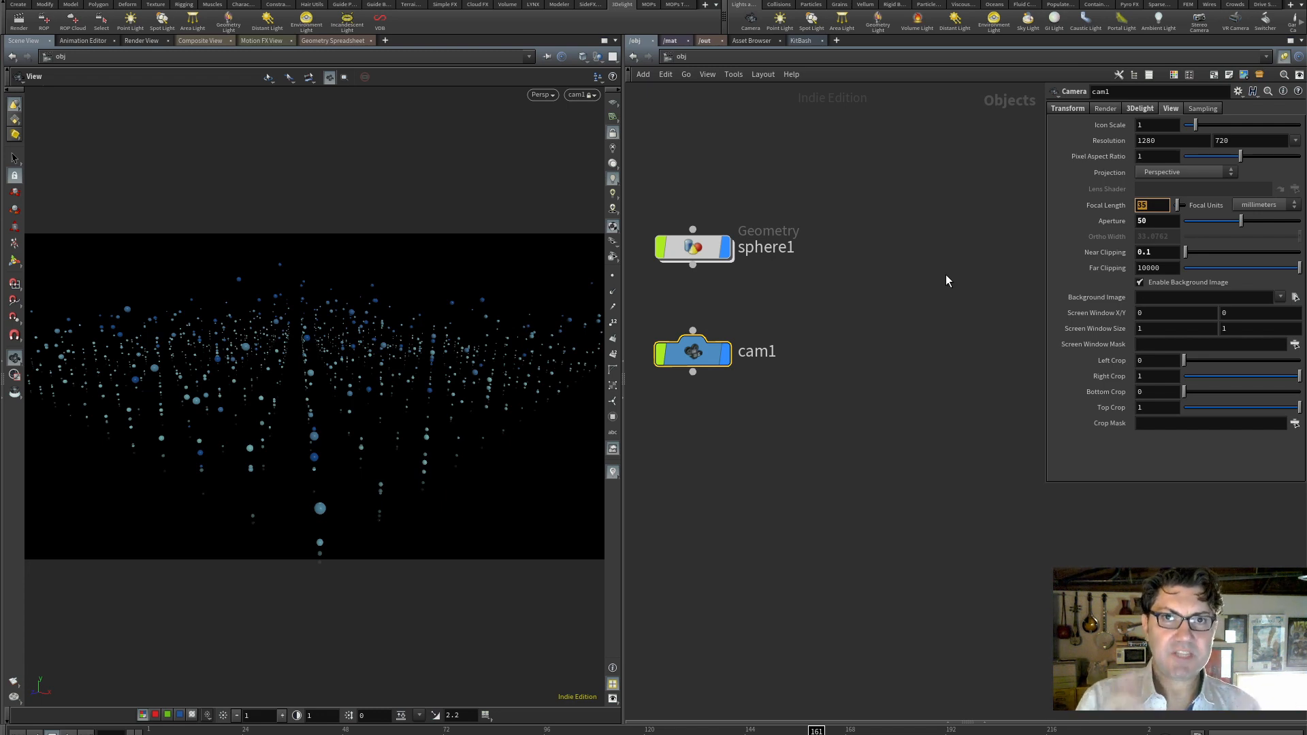
{"action": "left_click_drag", "start_coordinate": [1149, 222], "coordinate": [1117, 223]}
{"action": "type", "text": "36"}
{"action": "key", "text": "Return"}
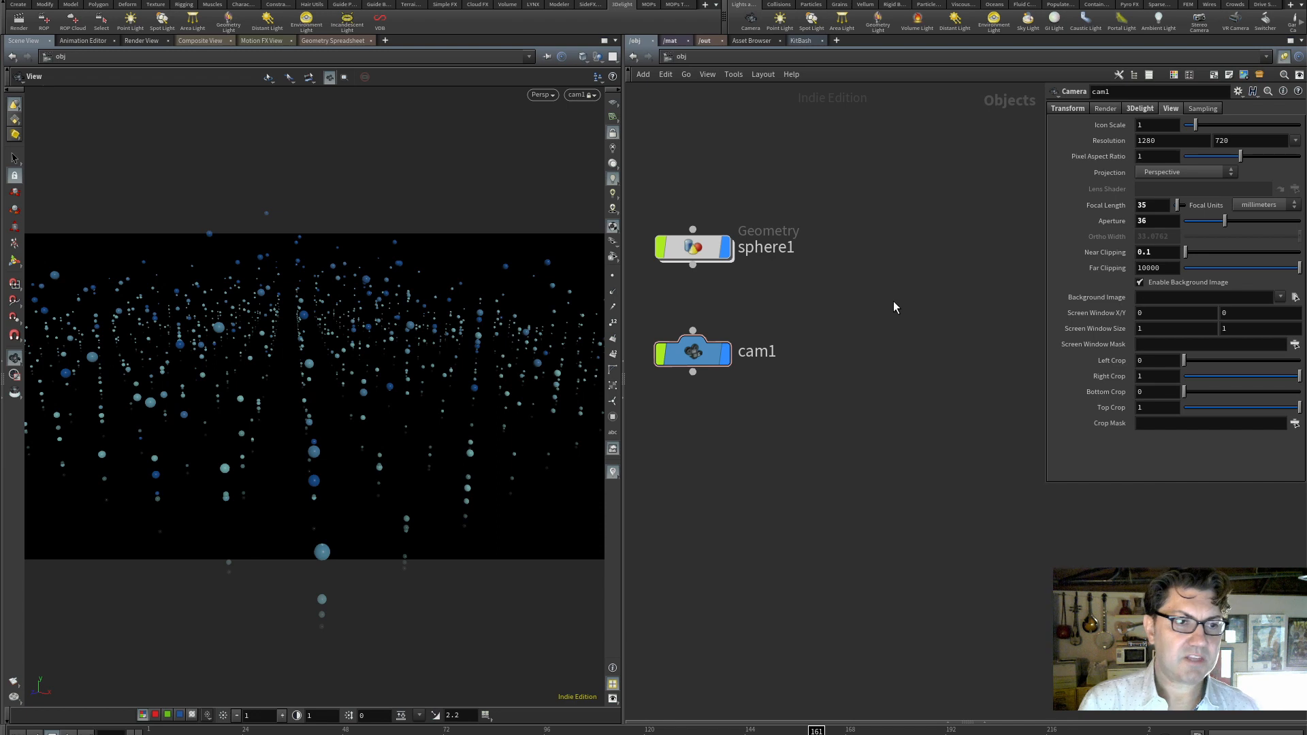
- Set the focal length of cam1 to 24 mm and slightly reframe the sphere grid through the camera
{"action": "left_click", "coordinate": [1142, 205]}
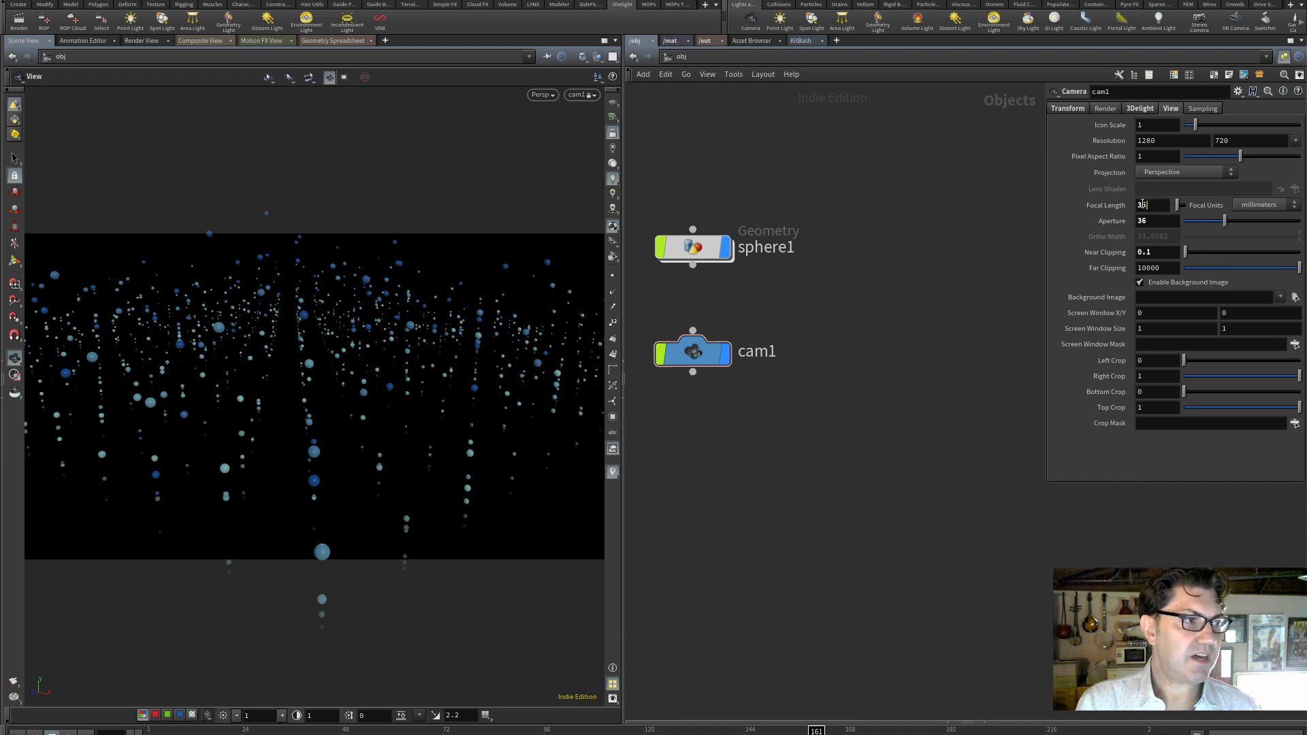
{"action": "key", "text": "Return"}
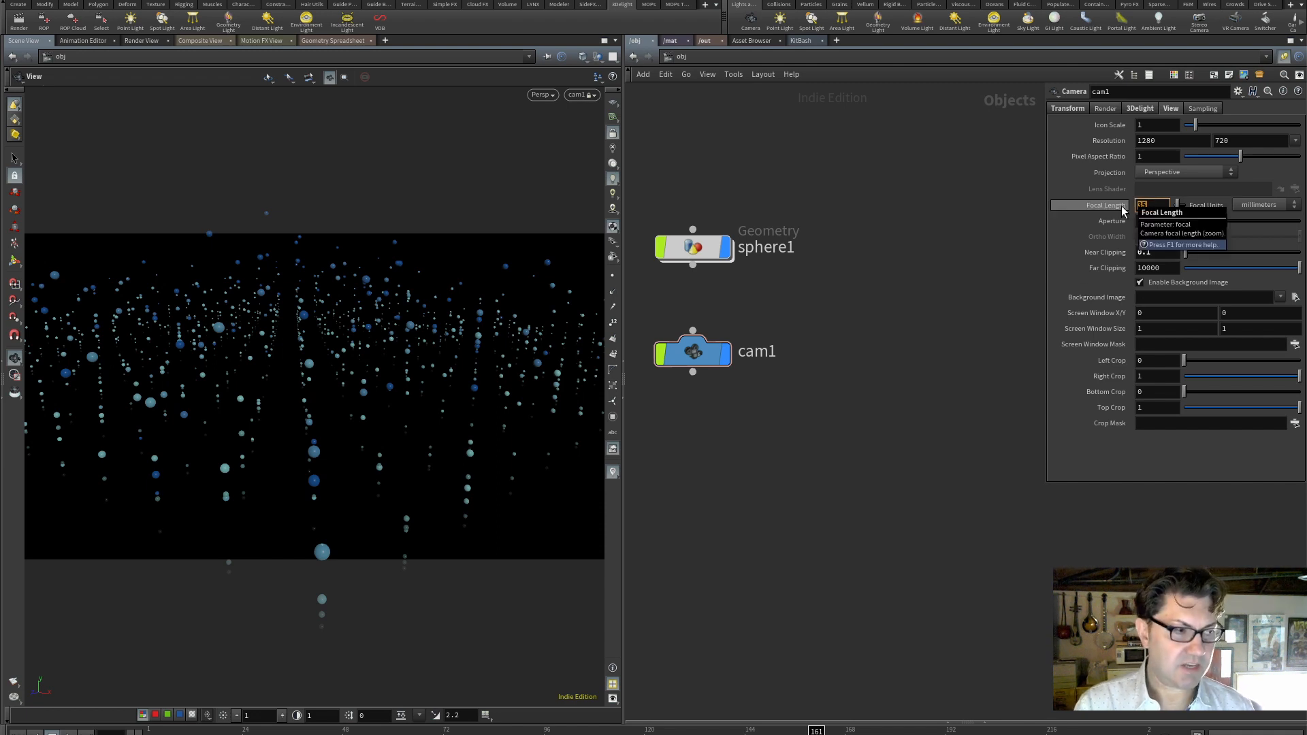
{"action": "key", "text": "Return"}
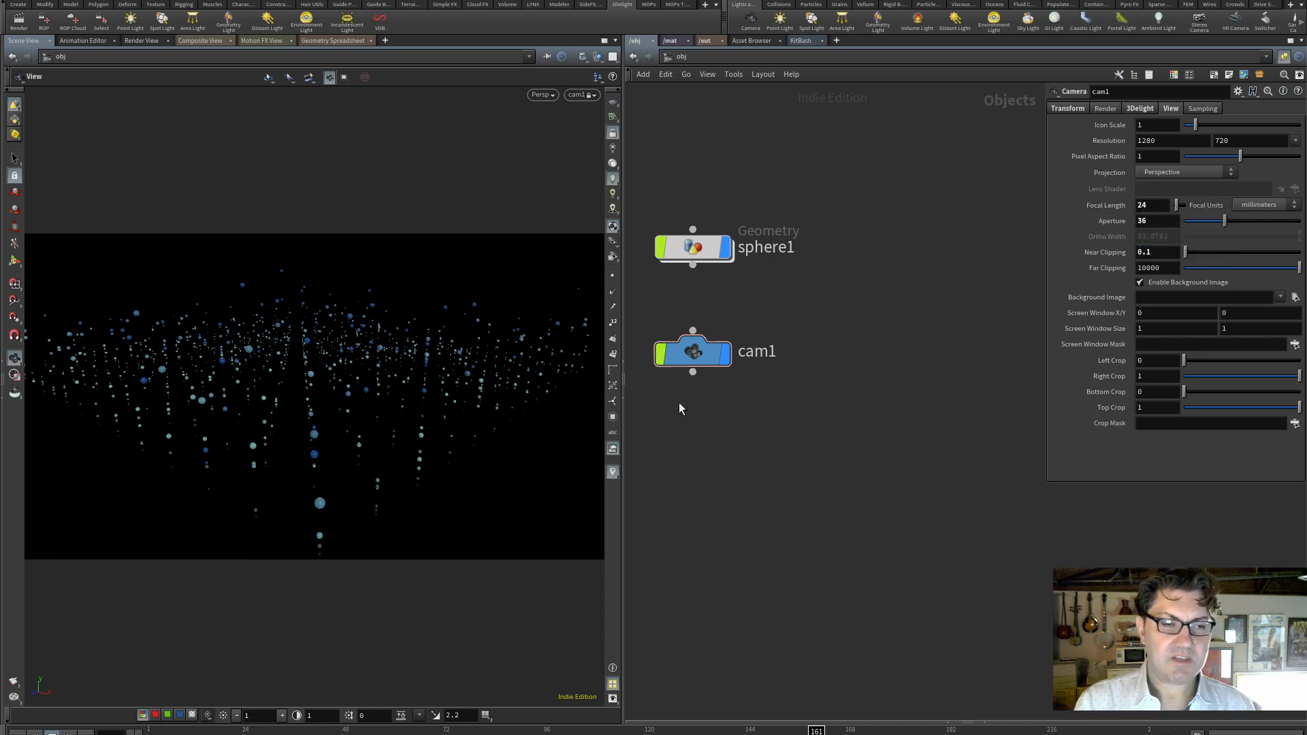
{"action": "left_click_drag", "start_coordinate": [326, 381], "coordinate": [439, 408]}
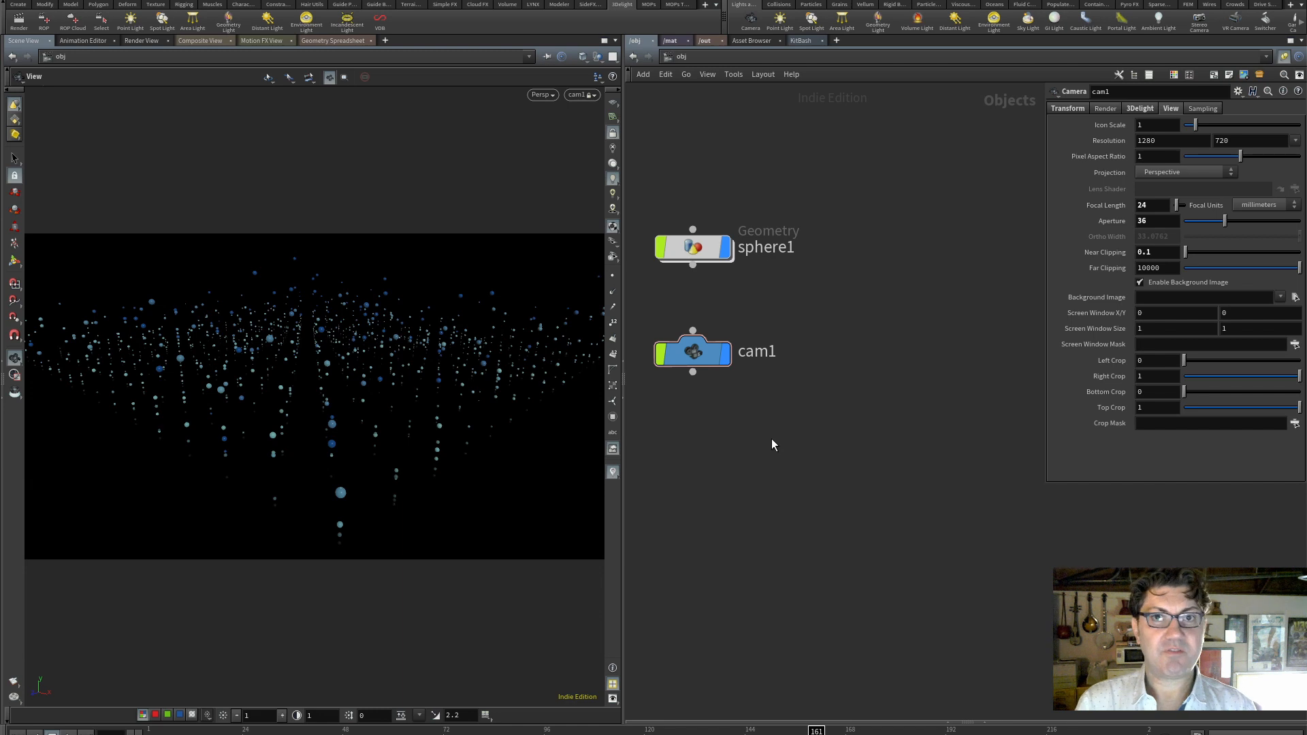
- Add a 3Delight Material Builder to the /mat network and place it near the upper middle of the network
{"action": "left_click", "coordinate": [670, 42]}
{"action": "key", "text": "Tab"}
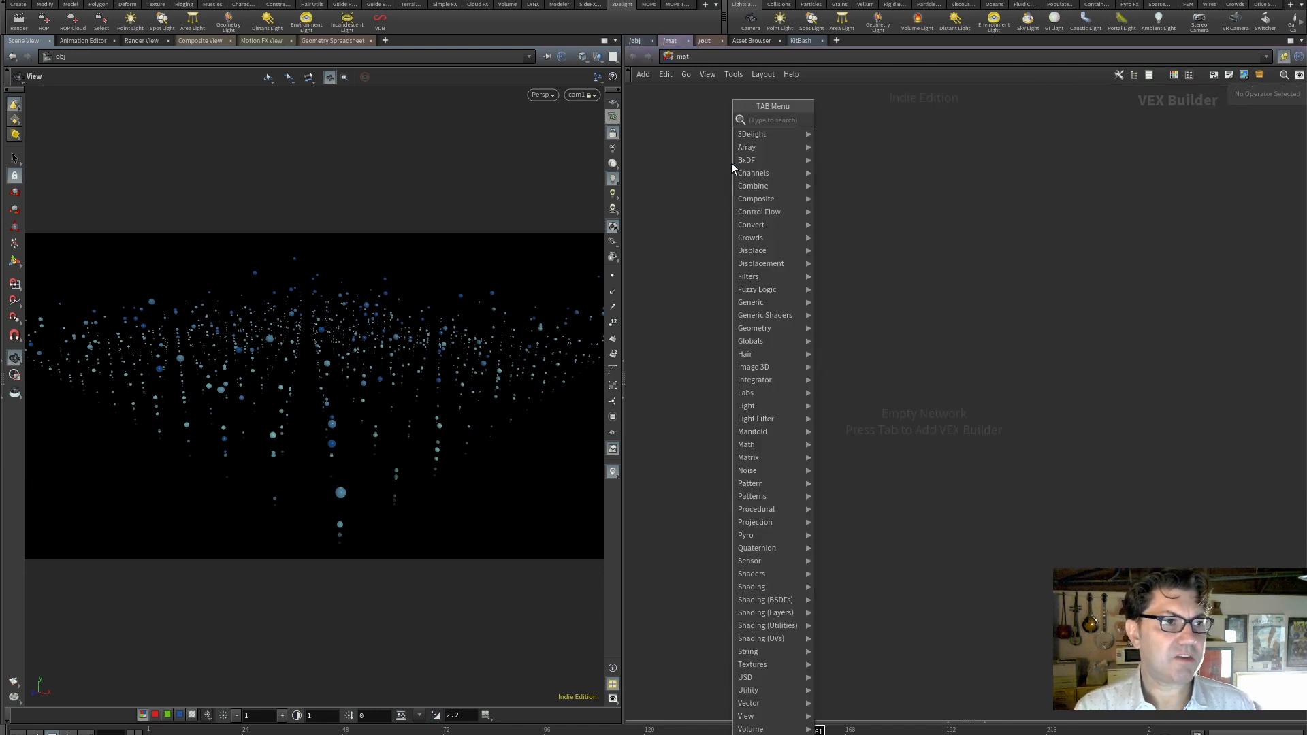
{"action": "mouse_move", "coordinate": [762, 136]}
{"action": "left_click", "coordinate": [869, 173]}
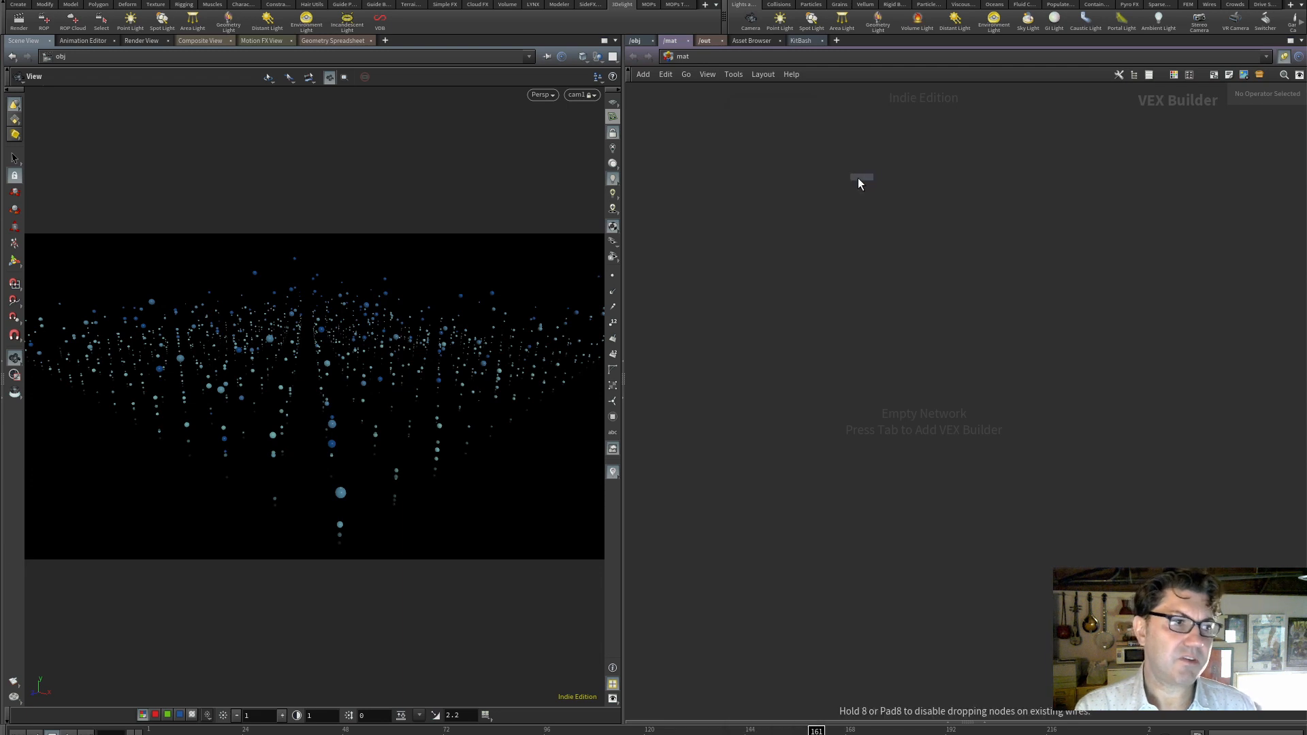
{"action": "left_click", "coordinate": [736, 216]}
{"action": "key", "text": "h"}
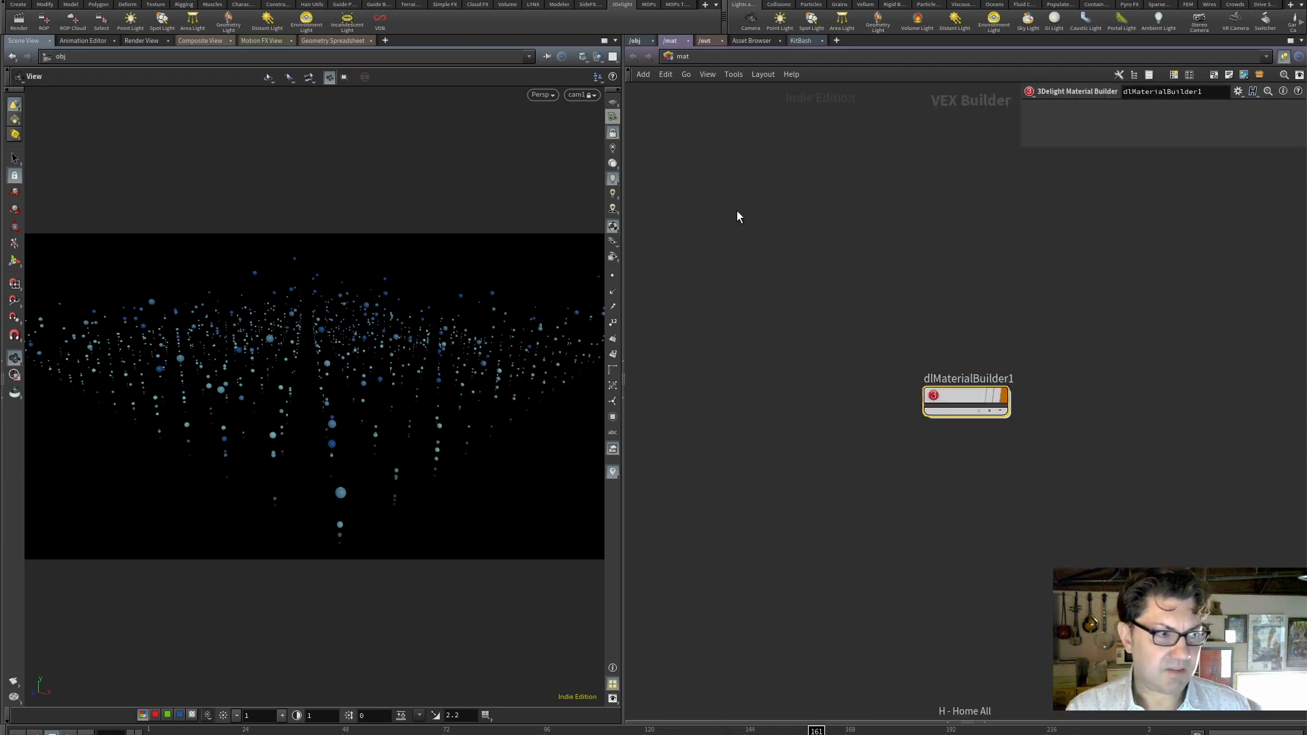
{"action": "left_click_drag", "start_coordinate": [965, 395], "coordinate": [758, 306]}
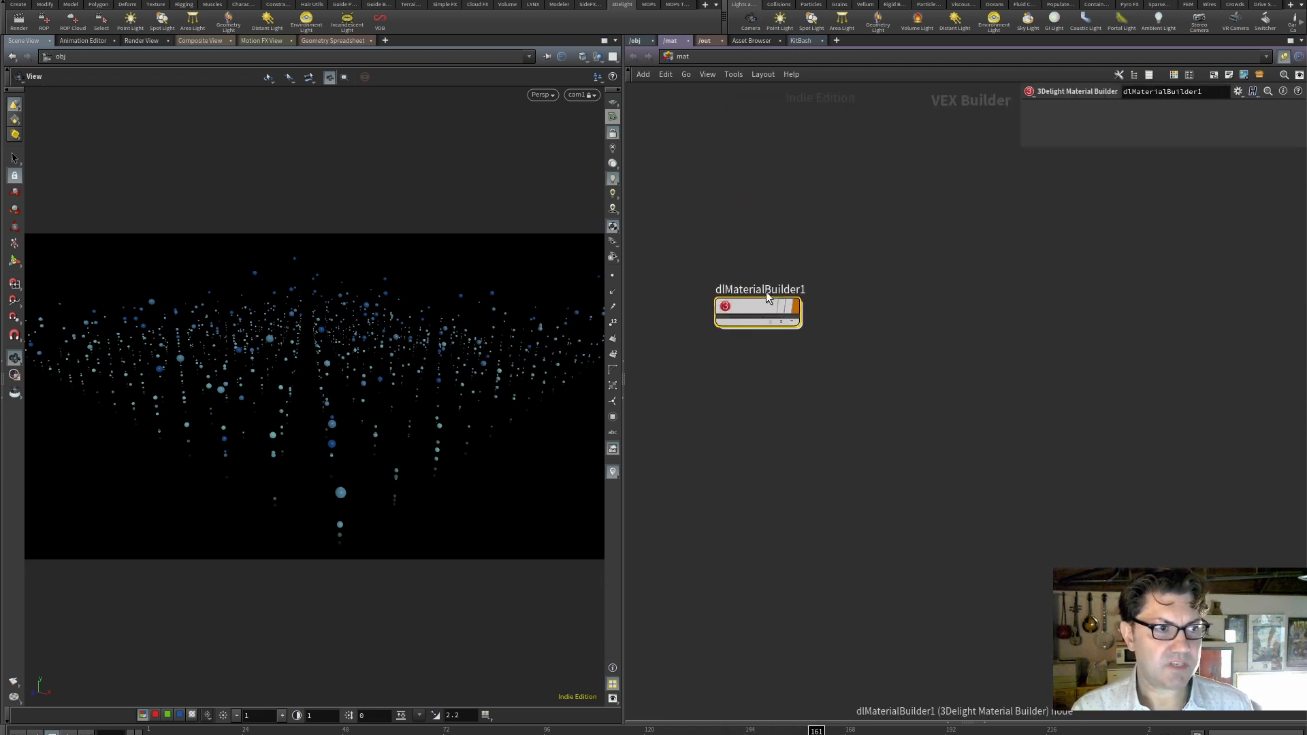
- Rename the 3Delight Material Builder node to spheres
{"action": "double_click", "coordinate": [768, 291]}
{"action": "key", "text": "ctrl+a"}
{"action": "key", "text": "BackSpace"}
{"action": "type", "text": "spheres"}
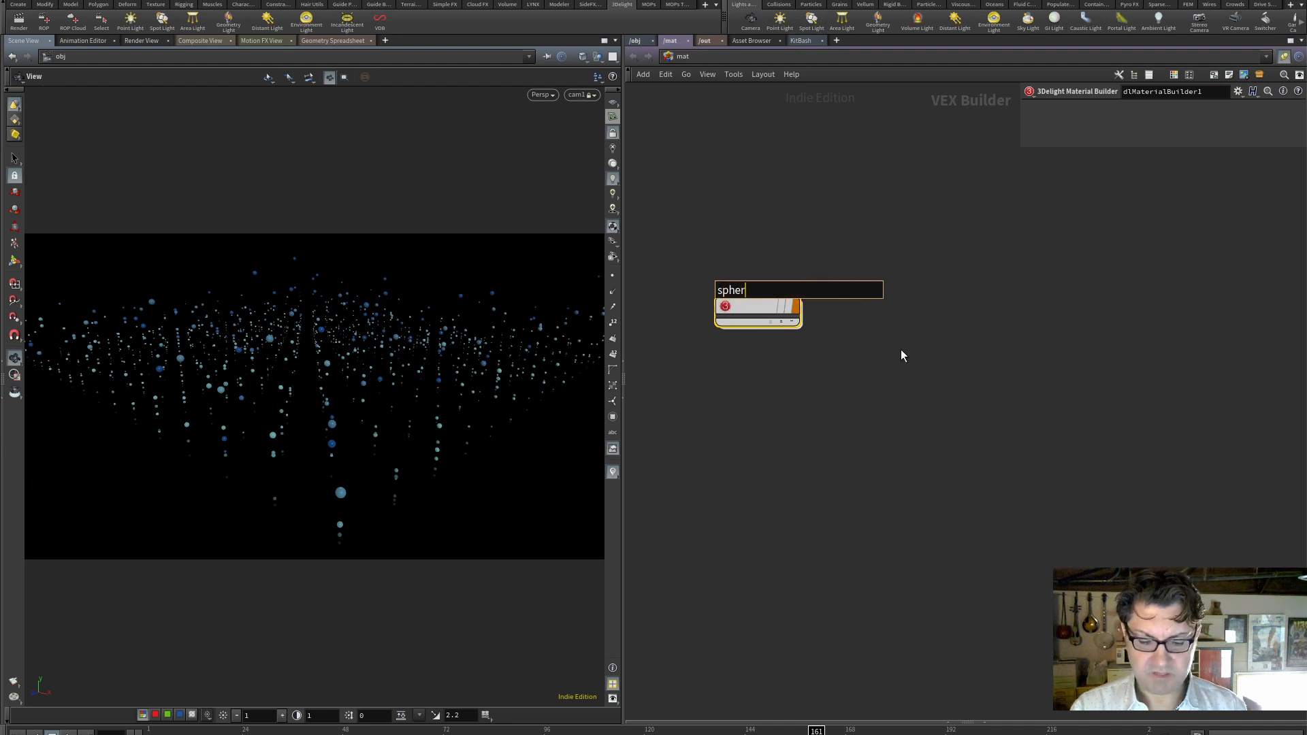
{"action": "key", "text": "Return"}
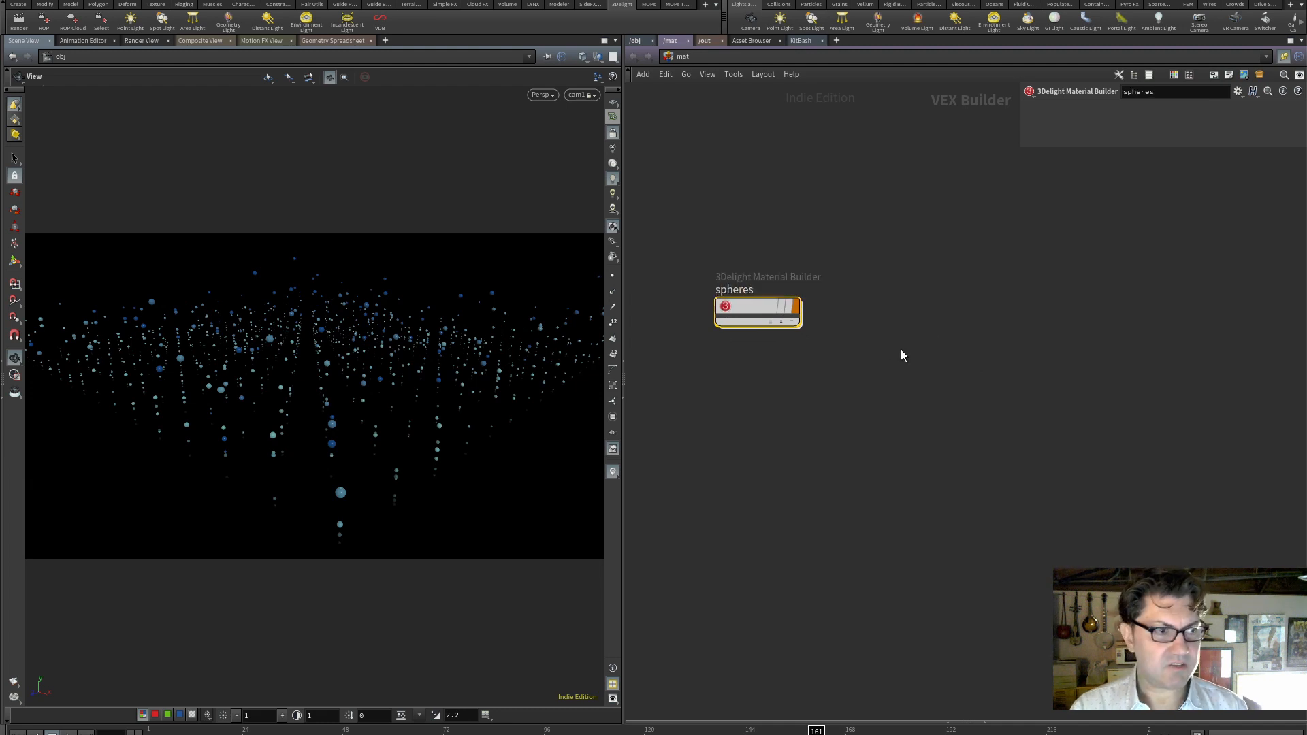
- Enter the spheres material and add a 3Delight Terminal Node
{"action": "double_click", "coordinate": [758, 310]}
{"action": "key", "text": "Tab"}
{"action": "mouse_move", "coordinate": [816, 308]}
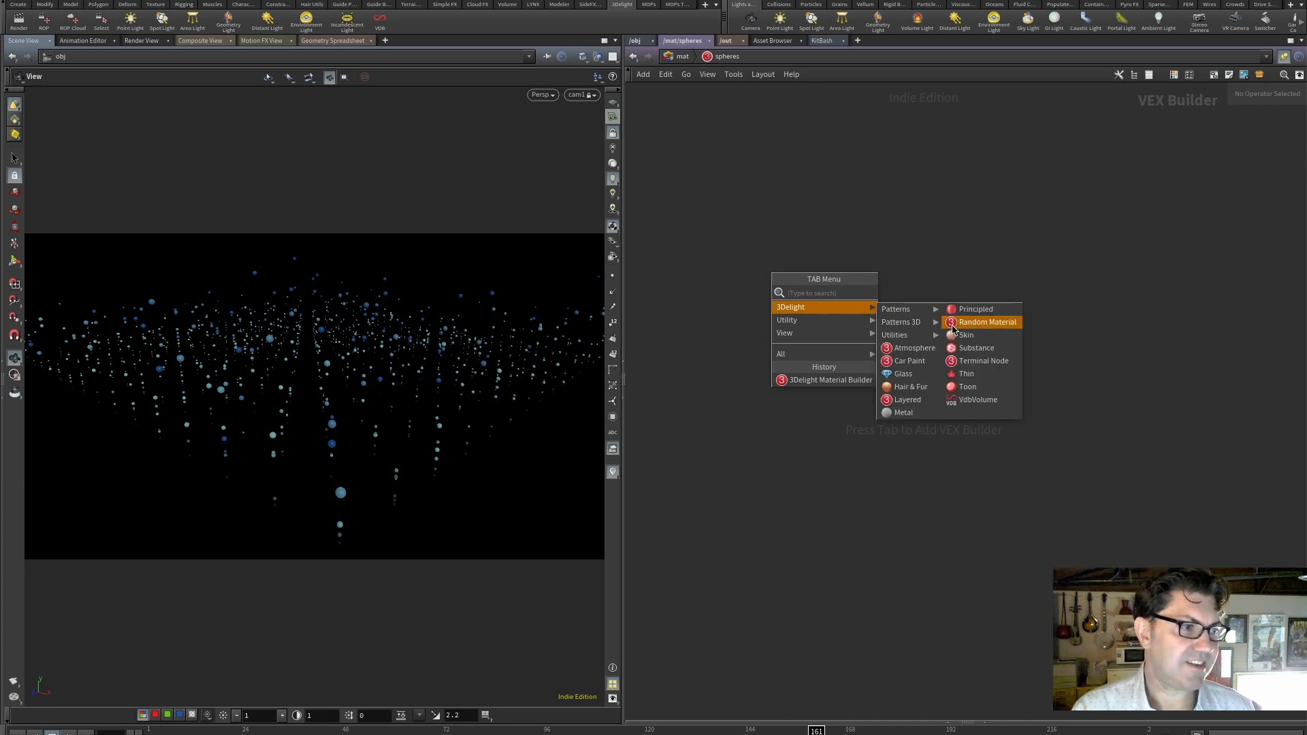
{"action": "left_click", "coordinate": [981, 360]}
{"action": "left_click", "coordinate": [965, 297]}
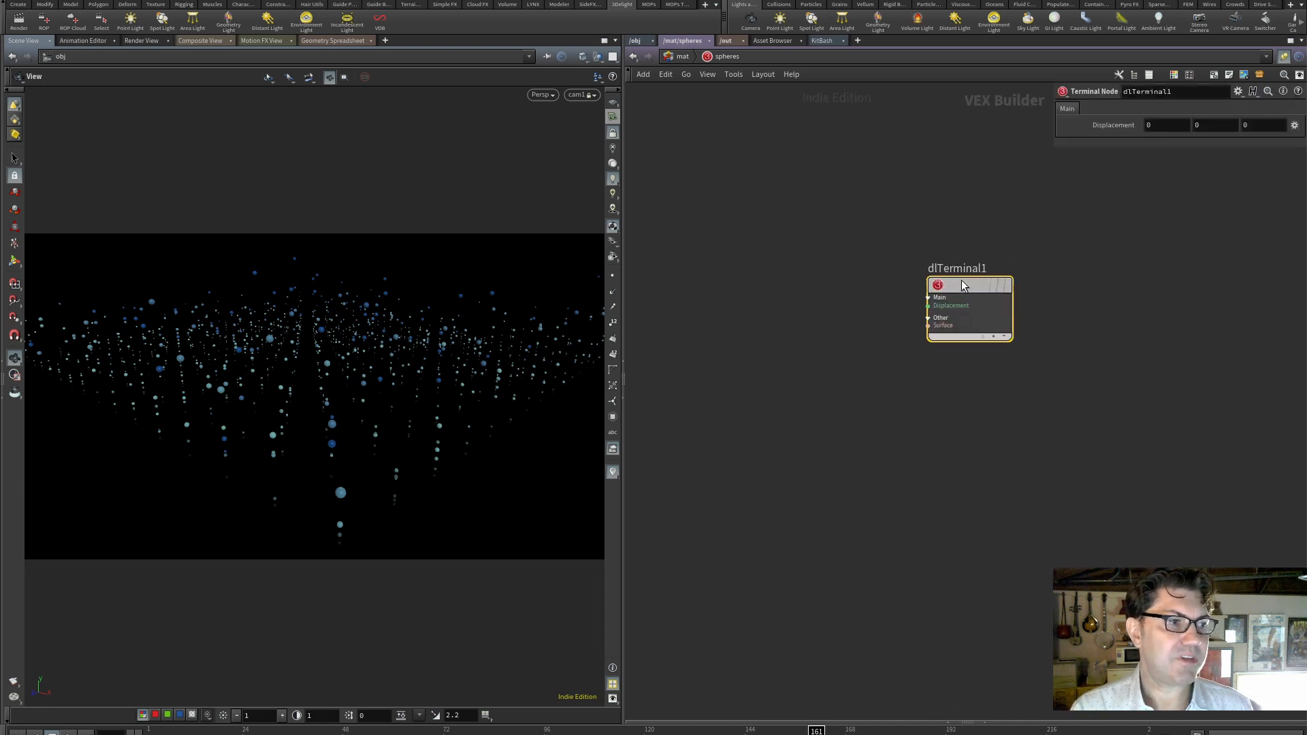
- Add a 3Delight Principled shader to the spheres material and place it beside the terminal node
{"action": "left_click_drag", "start_coordinate": [964, 285], "coordinate": [983, 284]}
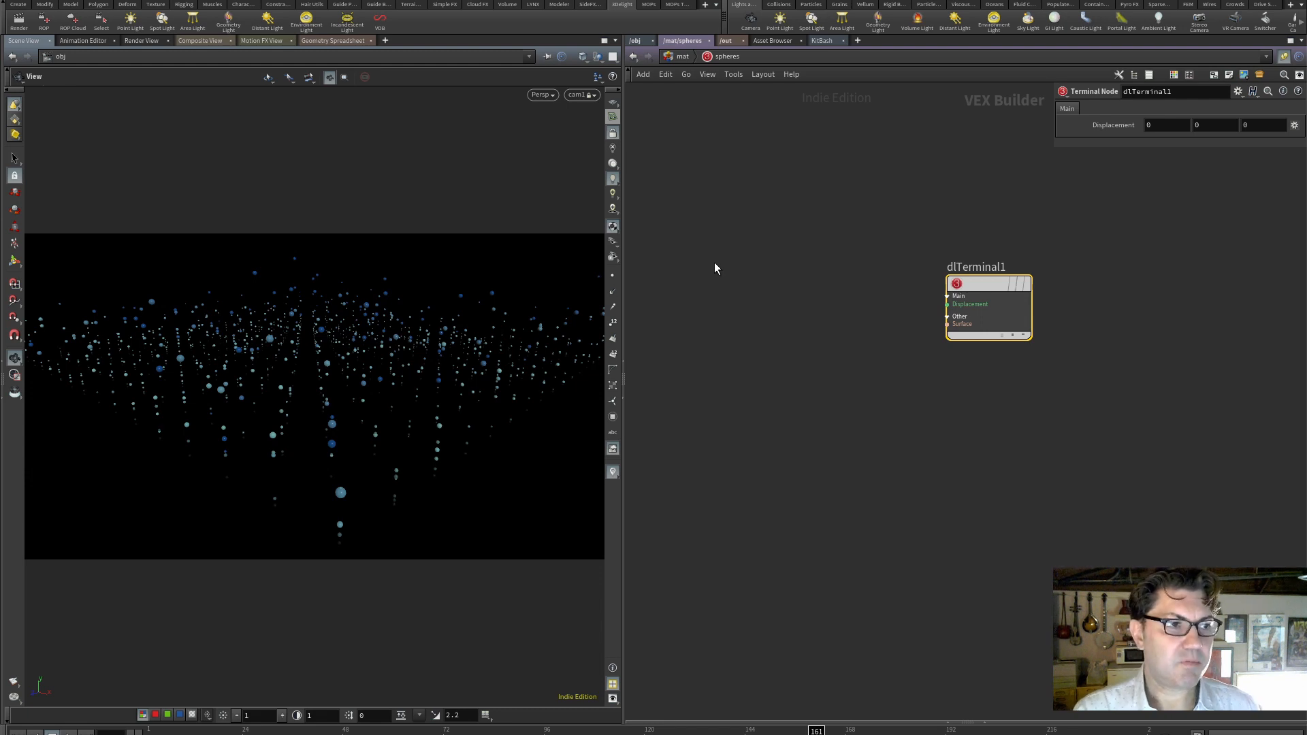
{"action": "key", "text": "Tab"}
{"action": "mouse_move", "coordinate": [741, 299]}
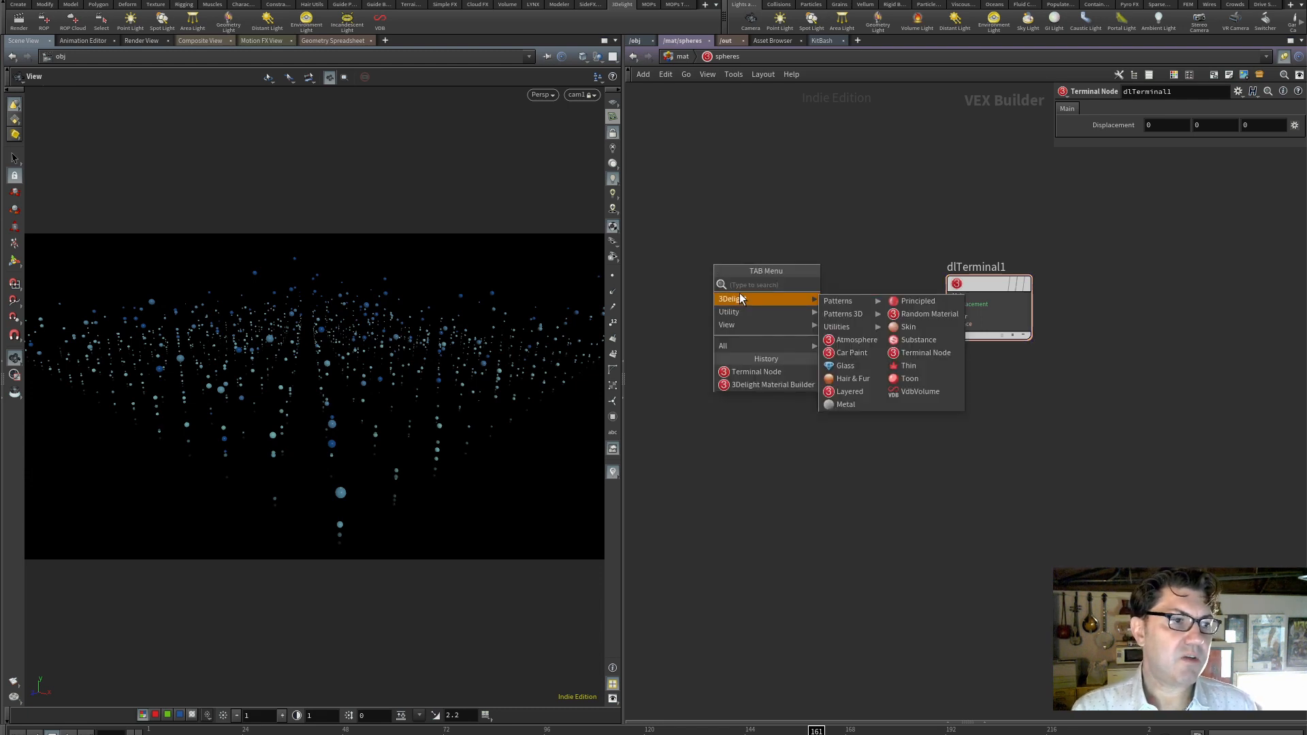
{"action": "left_click", "coordinate": [935, 307]}
{"action": "left_click_drag", "start_coordinate": [753, 254], "coordinate": [797, 269]}
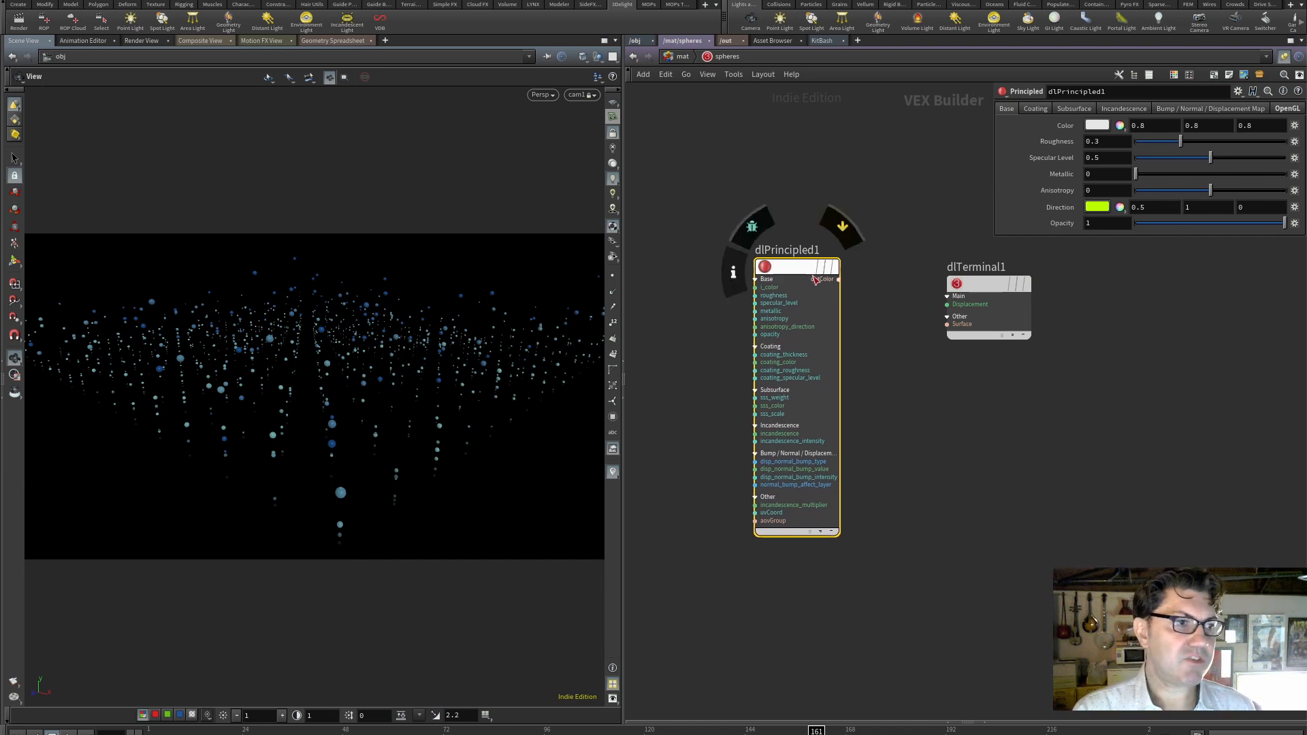
- Connect the Principled shader's outColor to the terminal's Surface input and shift both nodes to make room for another node
{"action": "left_click_drag", "start_coordinate": [837, 279], "coordinate": [908, 332]}
{"action": "left_click", "coordinate": [947, 324]}
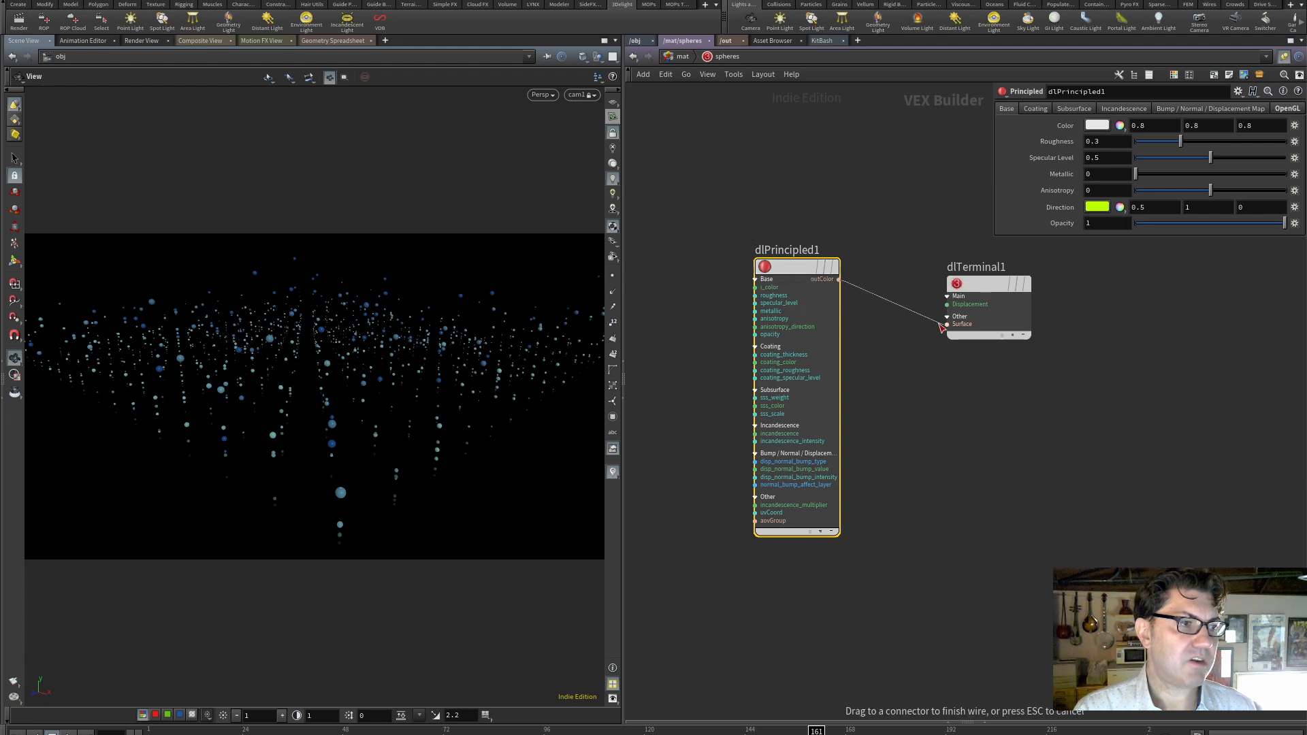
{"action": "left_click_drag", "start_coordinate": [983, 284], "coordinate": [1033, 287]}
{"action": "left_click_drag", "start_coordinate": [778, 278], "coordinate": [855, 287]}
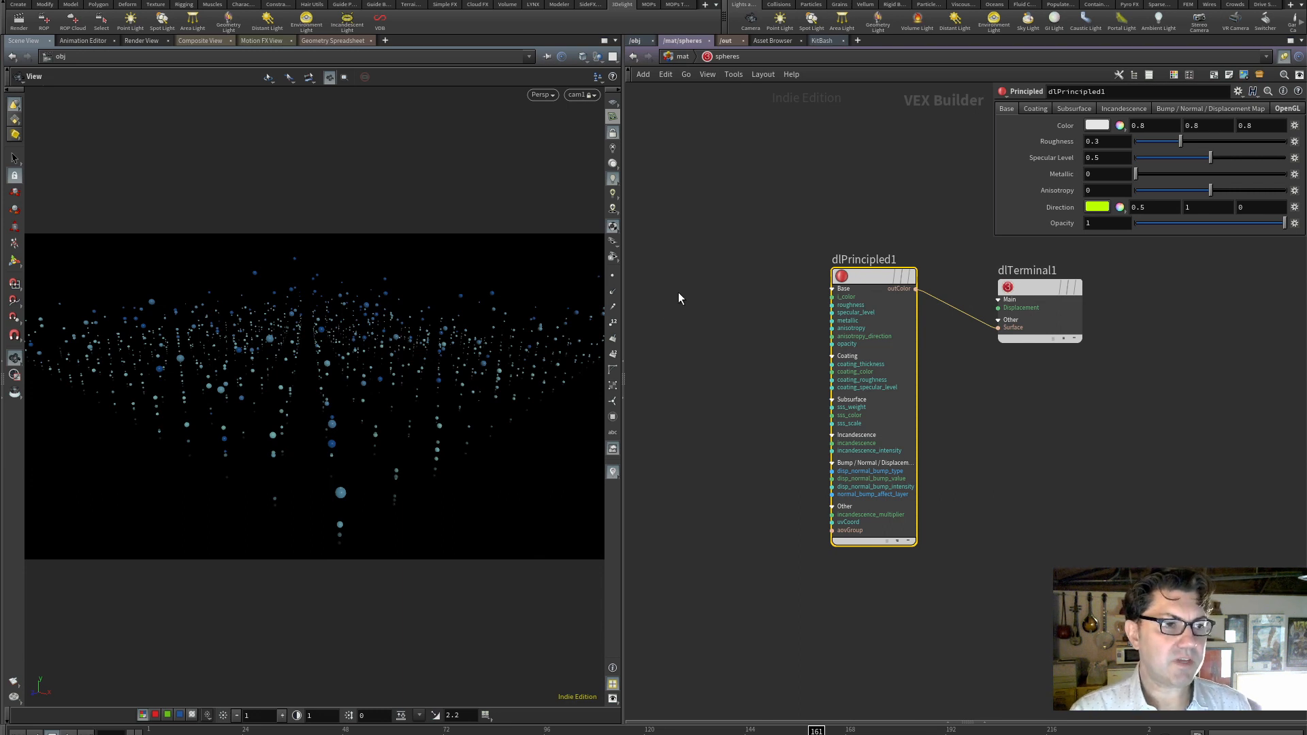
- Add a 3Delight Attribute Read node and place it ahead of the Principled shader
{"action": "key", "text": "Tab"}
{"action": "mouse_move", "coordinate": [709, 327]}
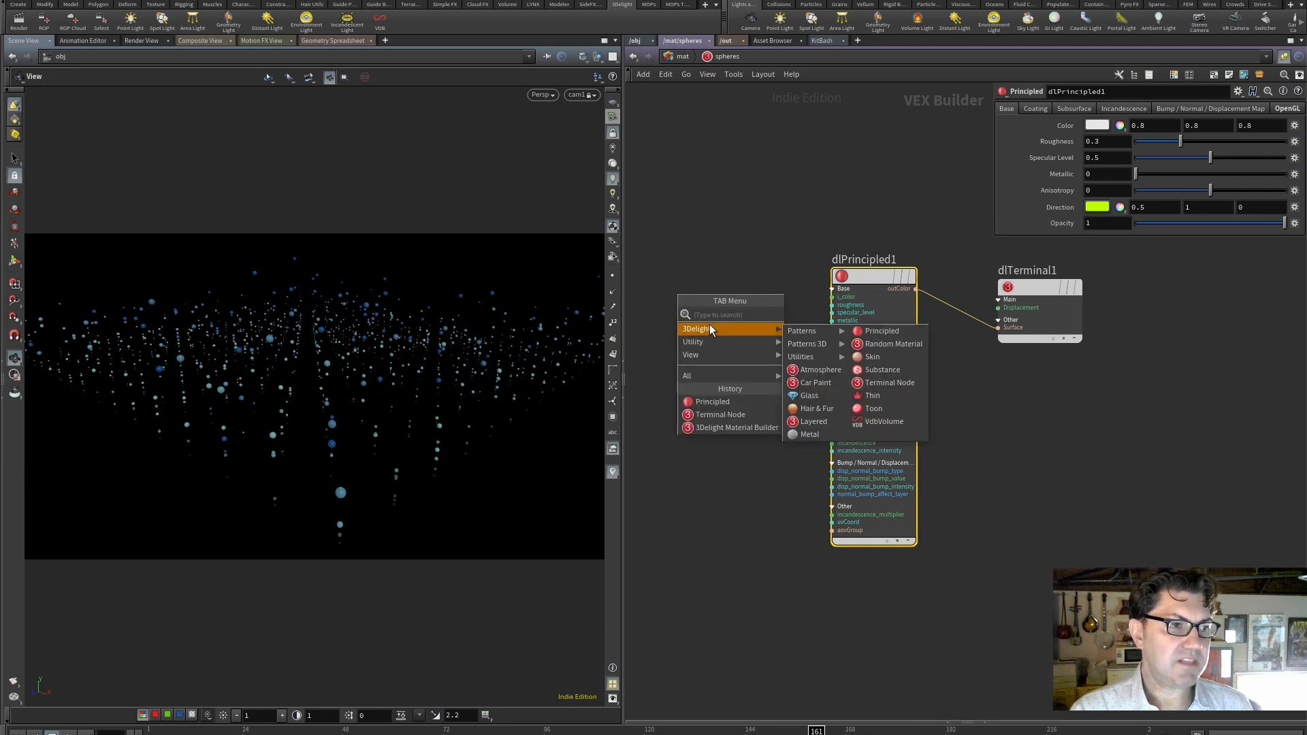
{"action": "mouse_move", "coordinate": [808, 360]}
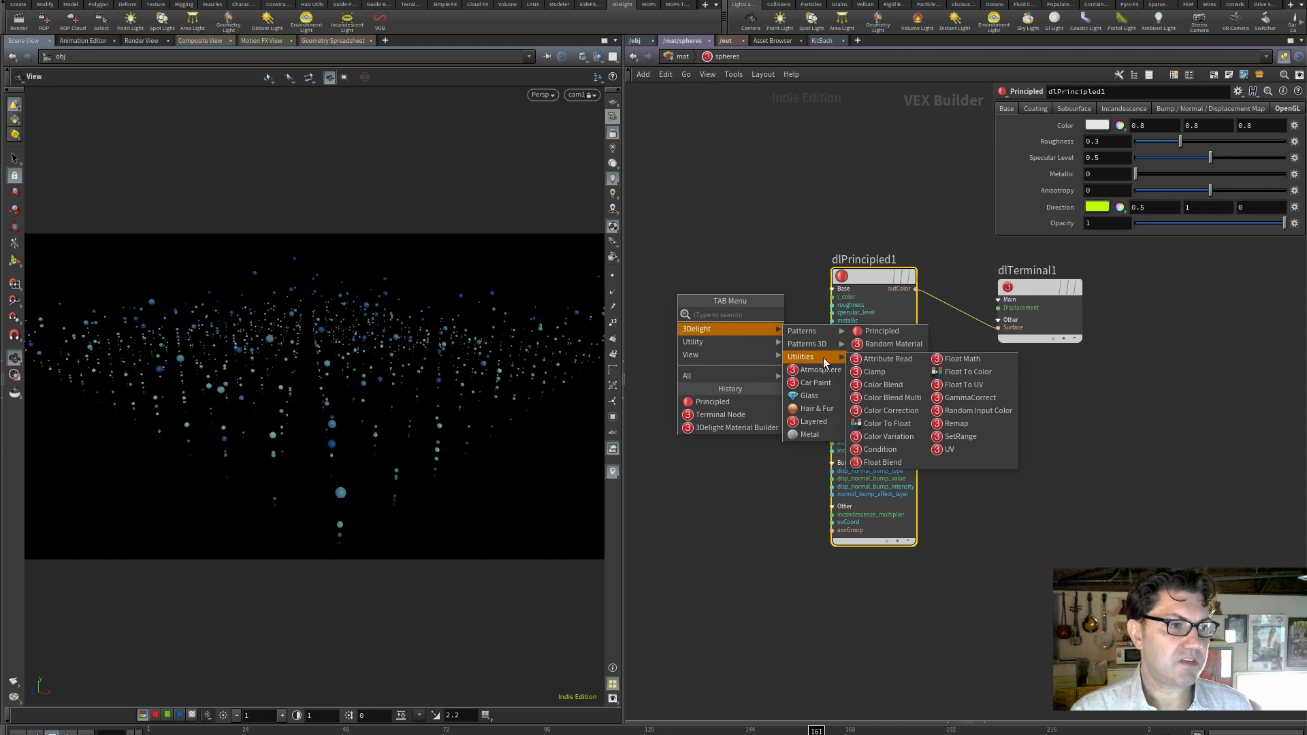
{"action": "left_click", "coordinate": [885, 358]}
{"action": "left_click", "coordinate": [685, 312]}
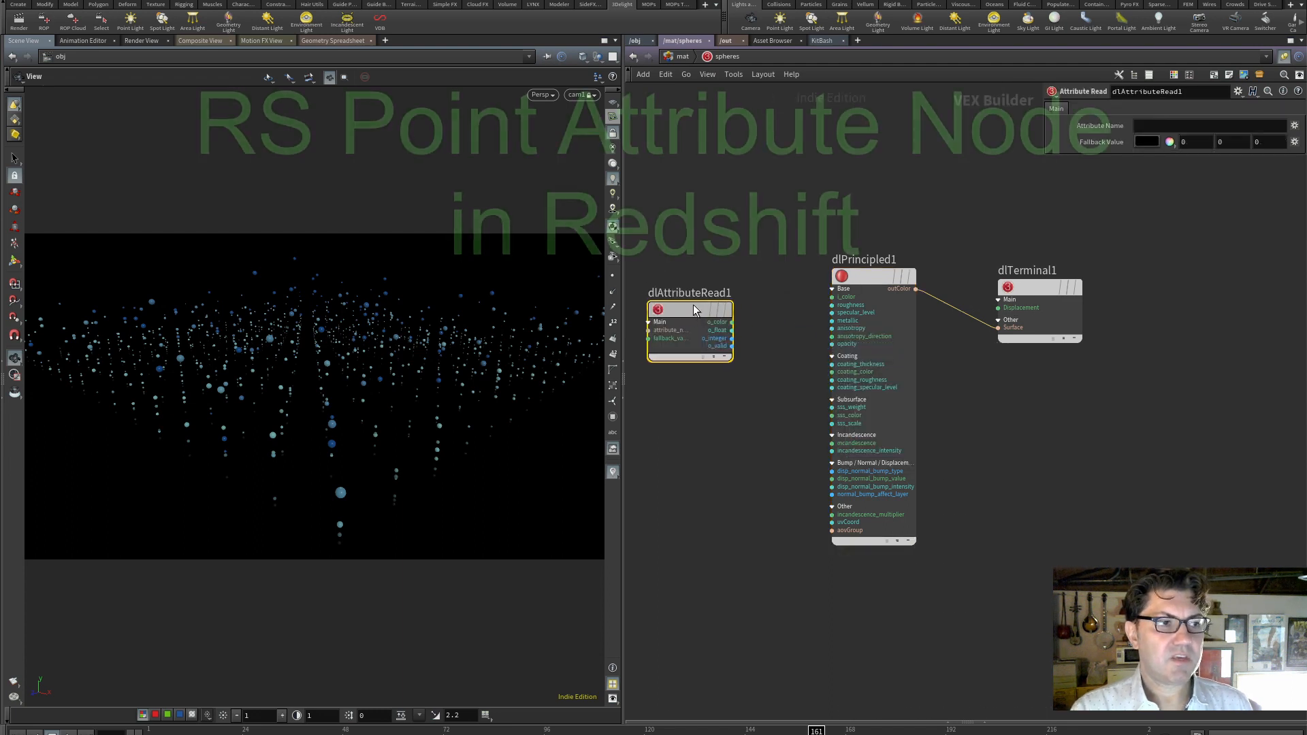
{"action": "left_click_drag", "start_coordinate": [693, 308], "coordinate": [699, 292]}
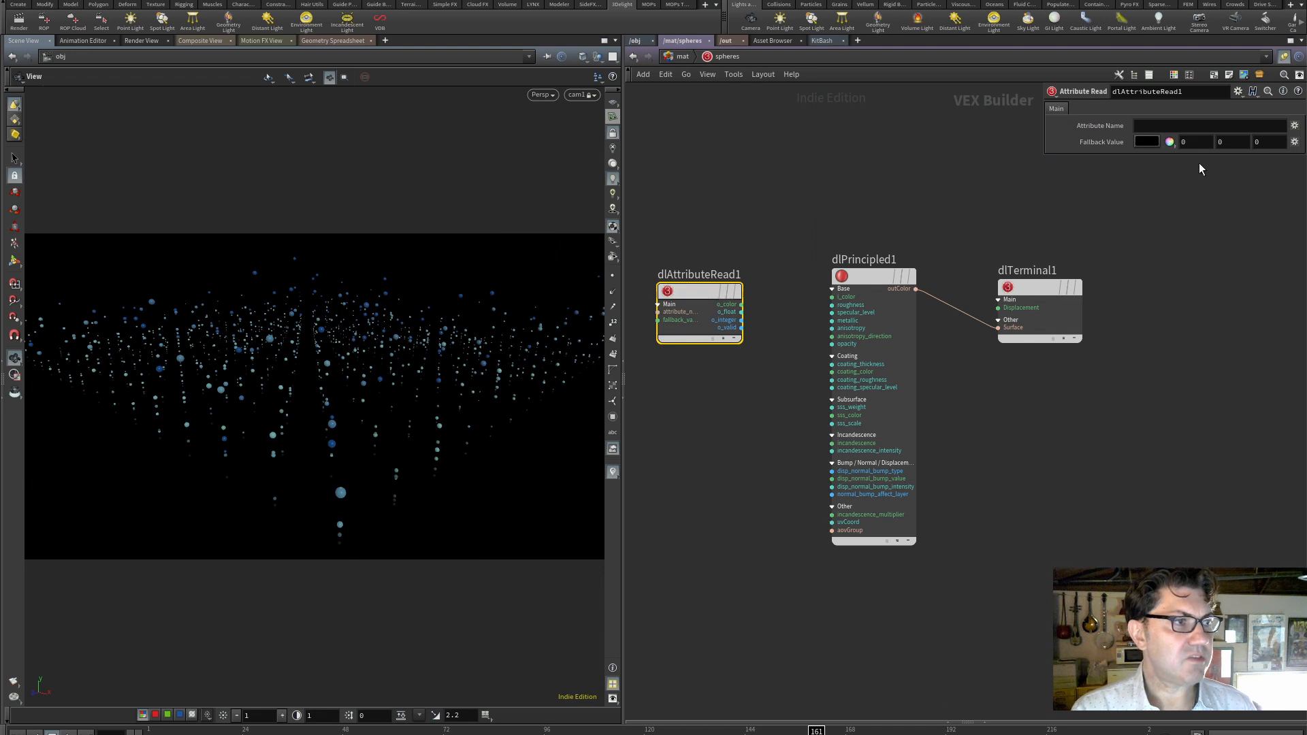
- Set the Attribute Read node's attribute name to Cd and connect its color output to the Principled shader's incandescence input
{"action": "left_click", "coordinate": [1144, 125]}
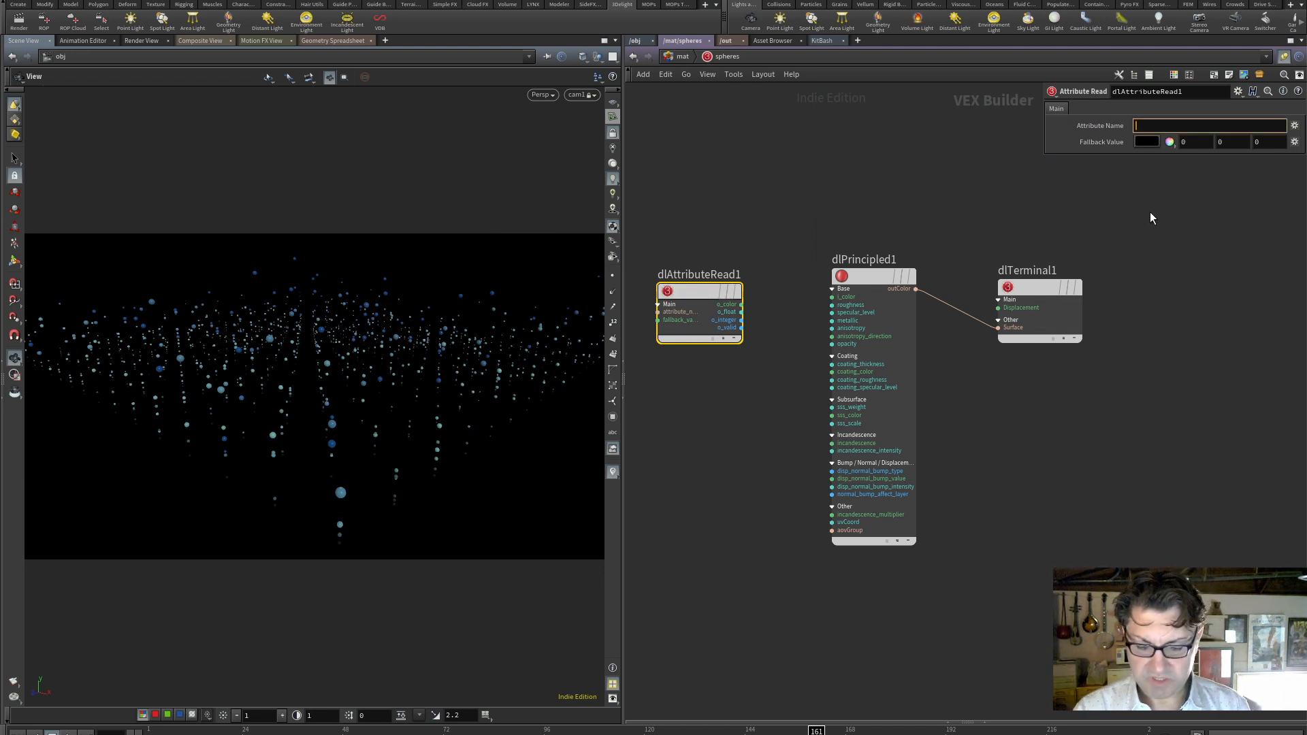
{"action": "type", "text": "Cd"}
{"action": "key", "text": "Return"}
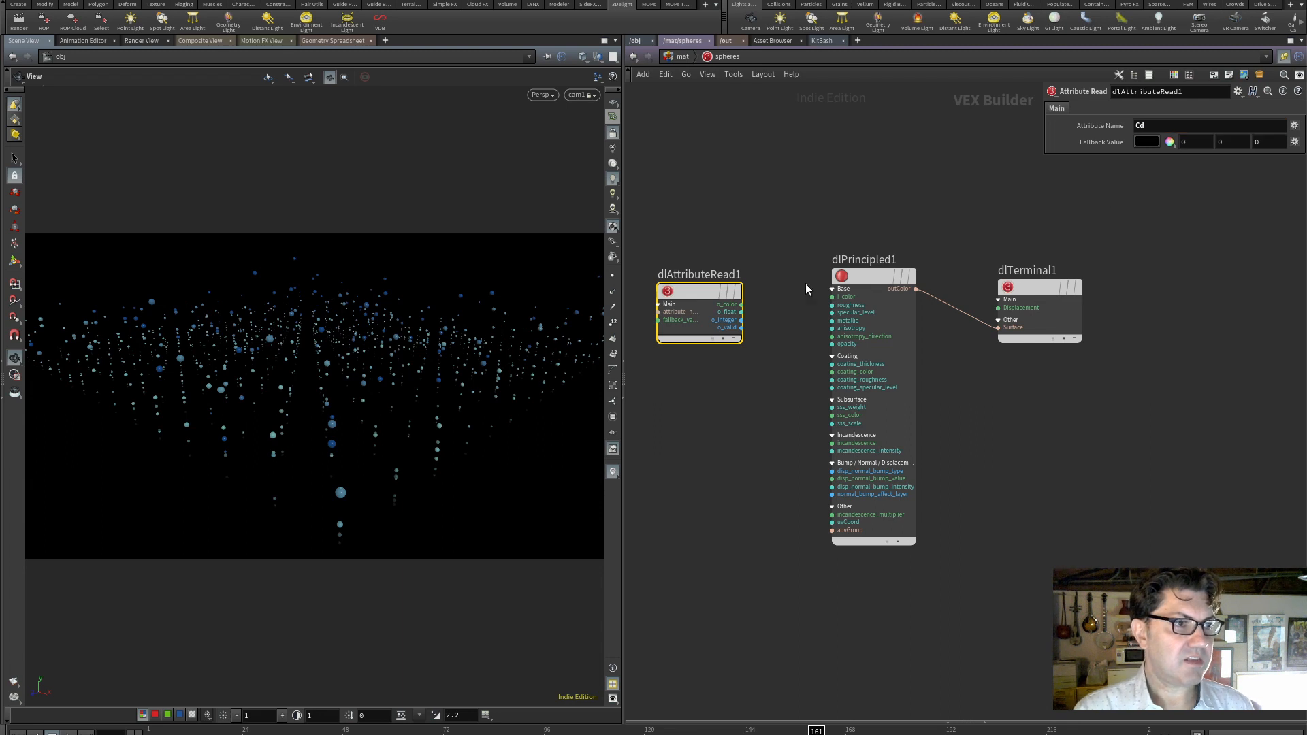
{"action": "left_click_drag", "start_coordinate": [879, 270], "coordinate": [892, 265]}
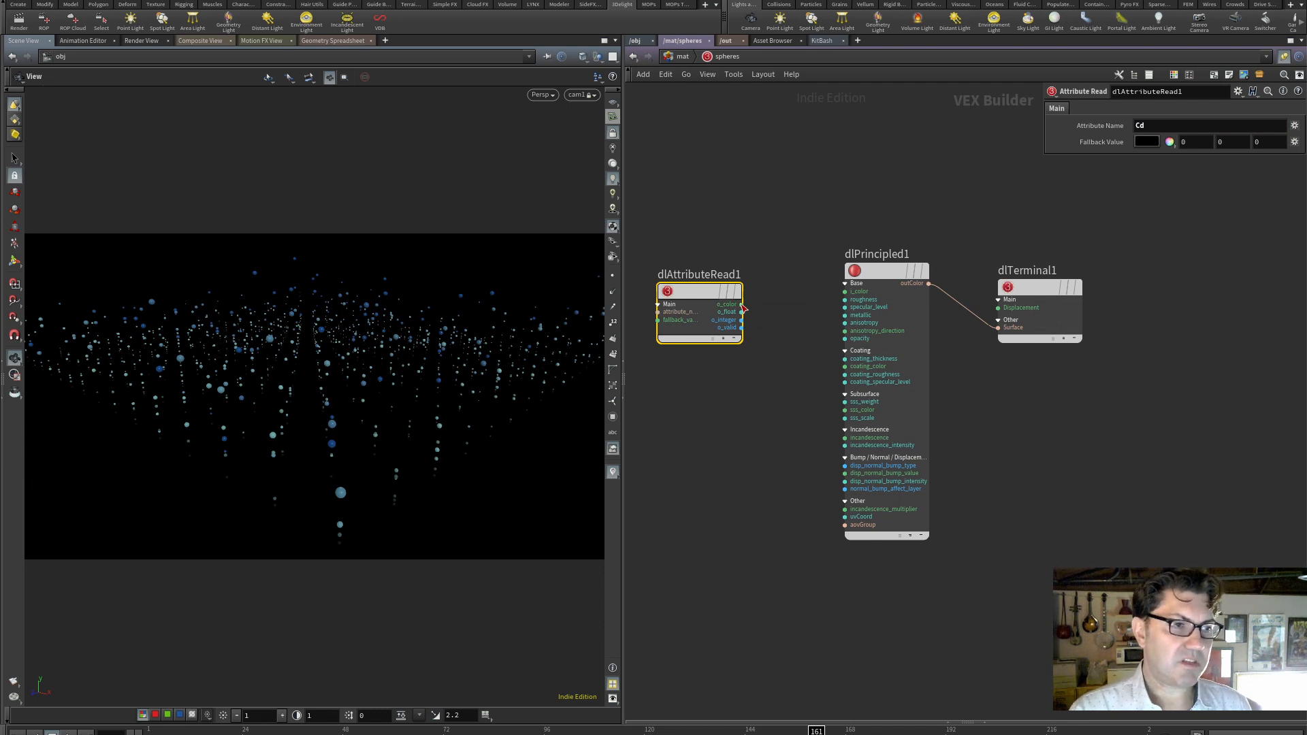
{"action": "left_click_drag", "start_coordinate": [744, 308], "coordinate": [843, 437]}
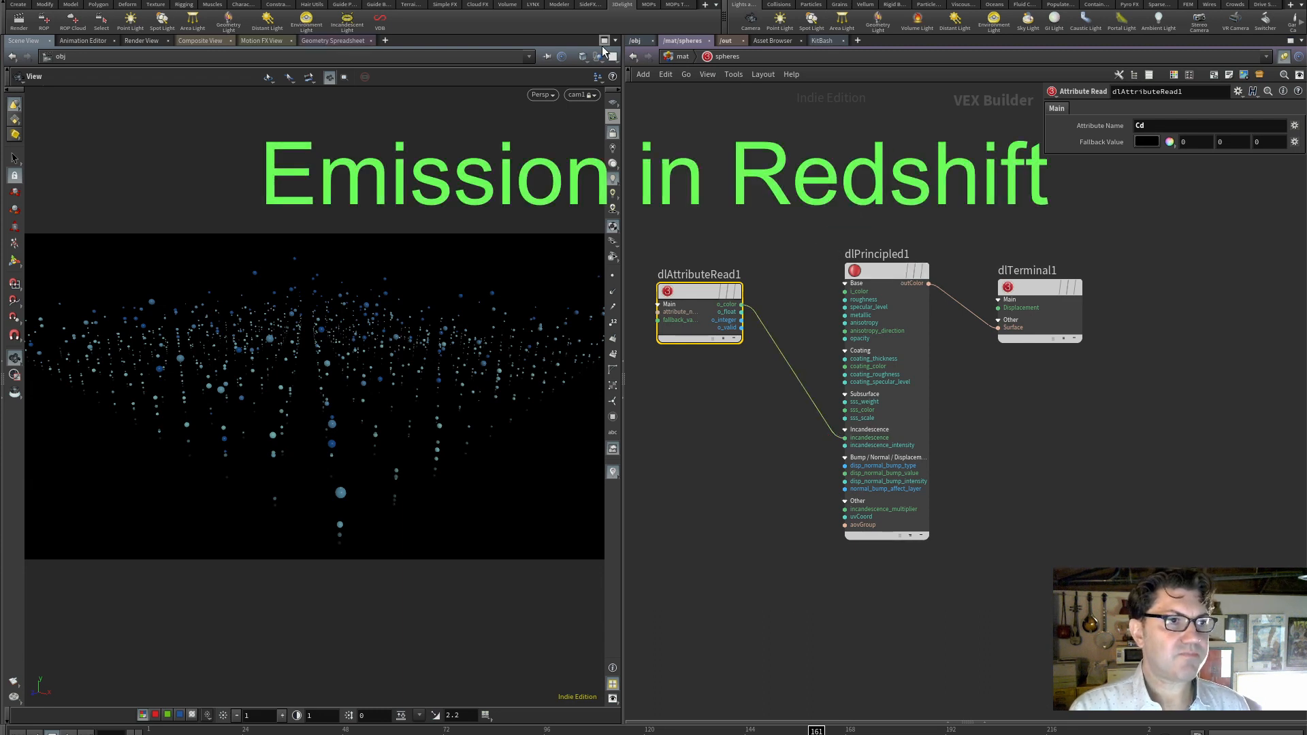
- Assign the /mat/spheres material to the sphere1 object and render the scene with 3Delight
{"action": "left_click", "coordinate": [634, 41]}
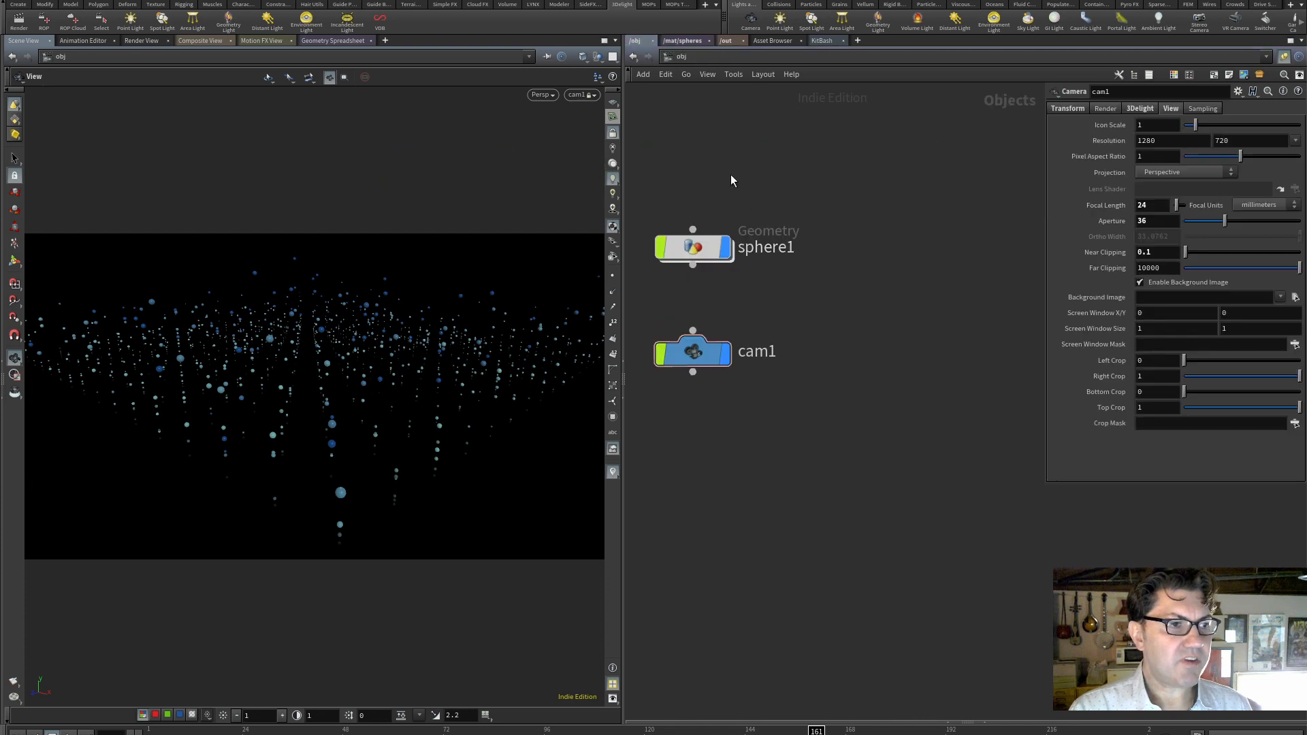
{"action": "left_click", "coordinate": [680, 255]}
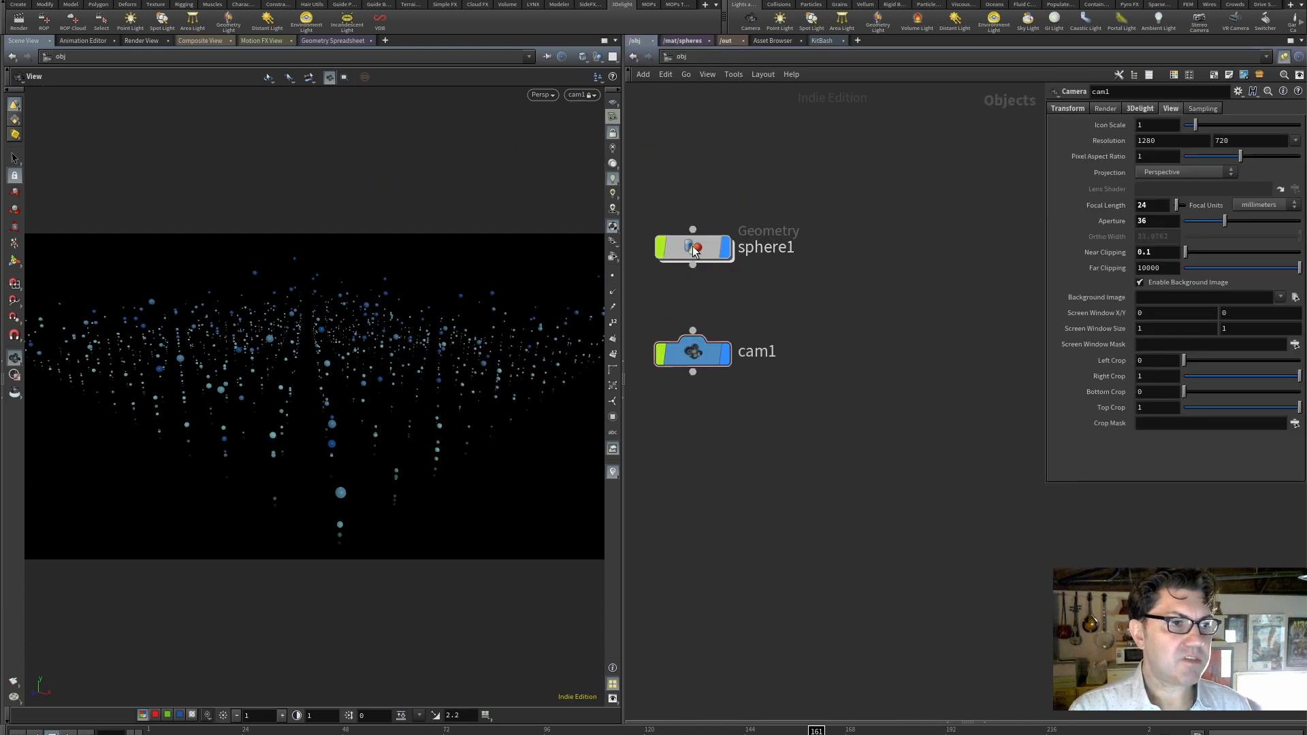
{"action": "left_click", "coordinate": [1105, 109]}
{"action": "left_click", "coordinate": [1294, 126]}
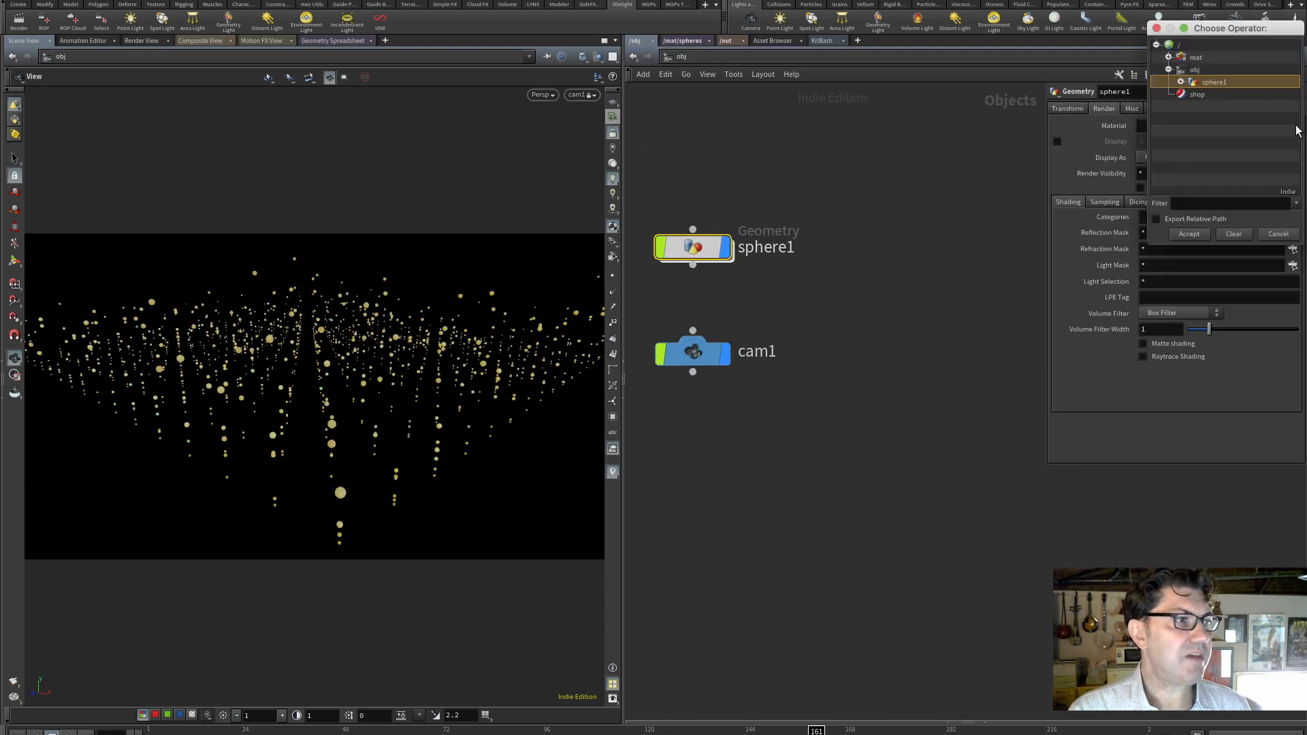
{"action": "left_click", "coordinate": [1168, 57]}
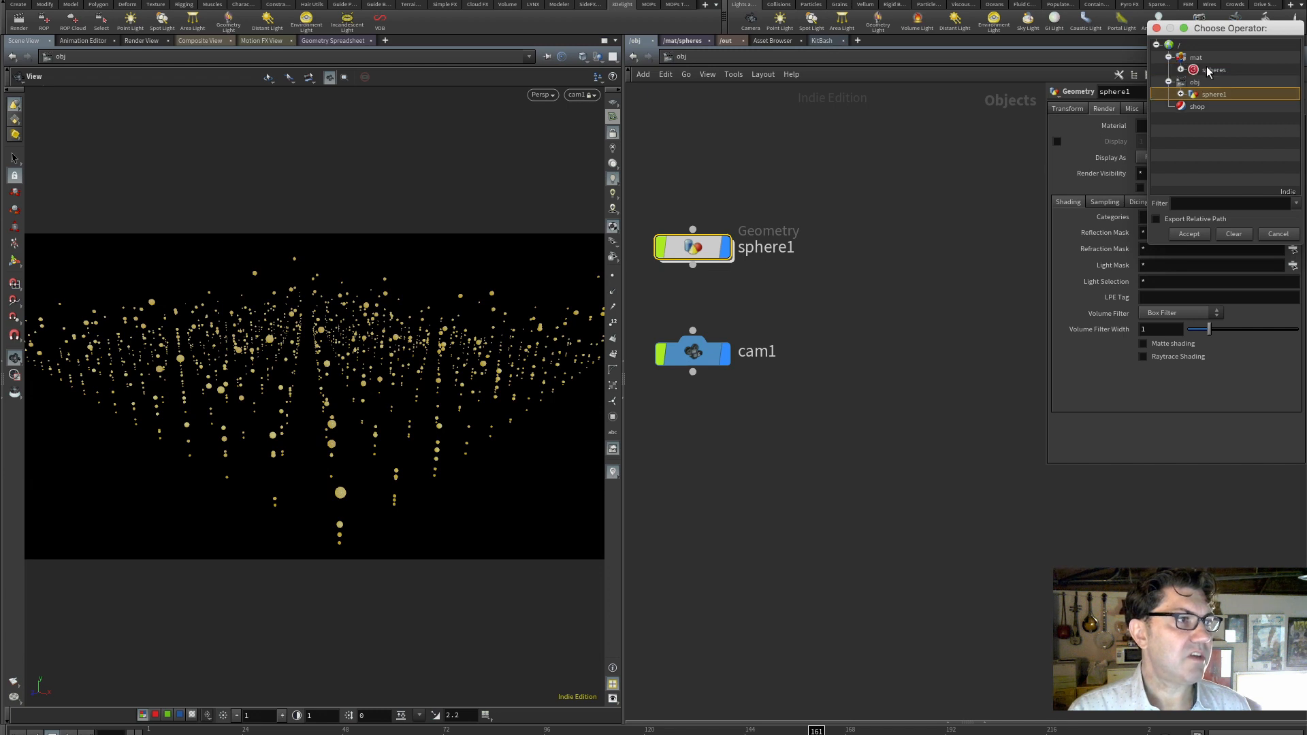
{"action": "left_click", "coordinate": [1208, 69]}
{"action": "left_click", "coordinate": [1196, 231]}
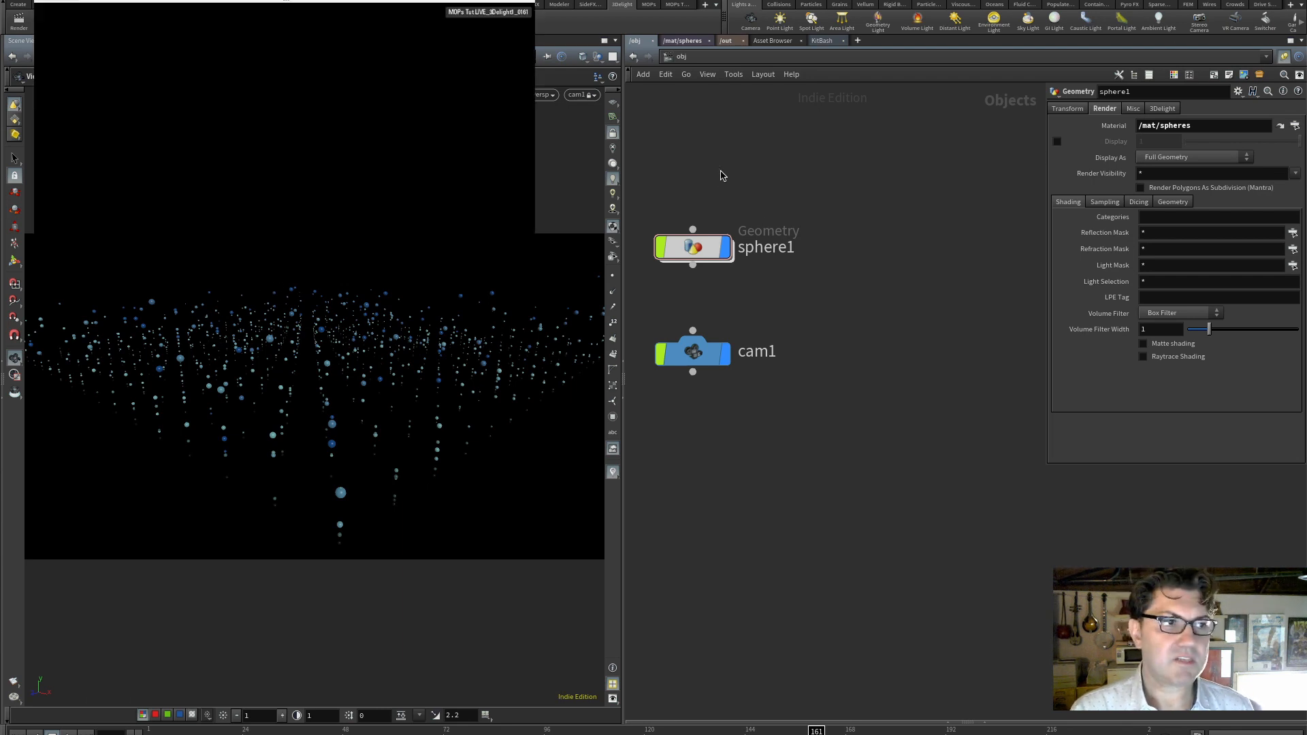
{"action": "left_click", "coordinate": [19, 18]}
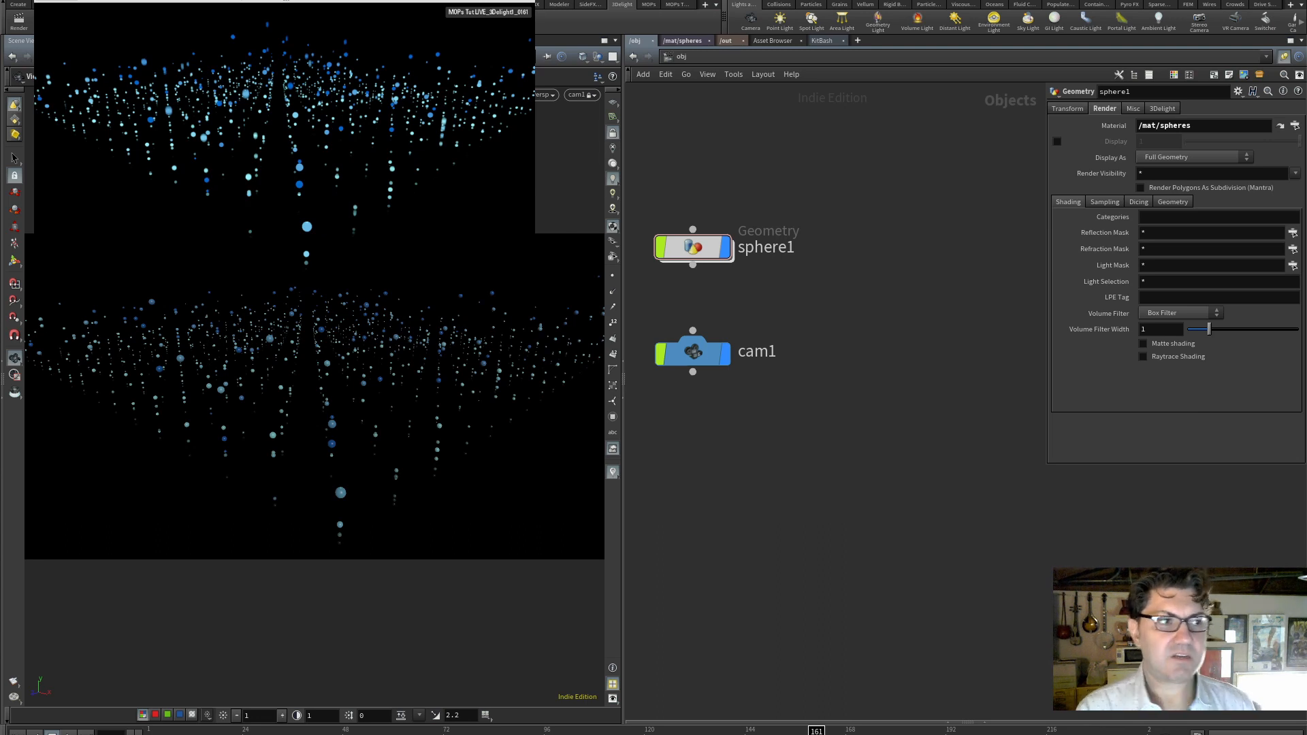
- Enter the texture object's network, display the MOPs_Instancer output and select that node to show its parameters
{"action": "double_click", "coordinate": [693, 251]}
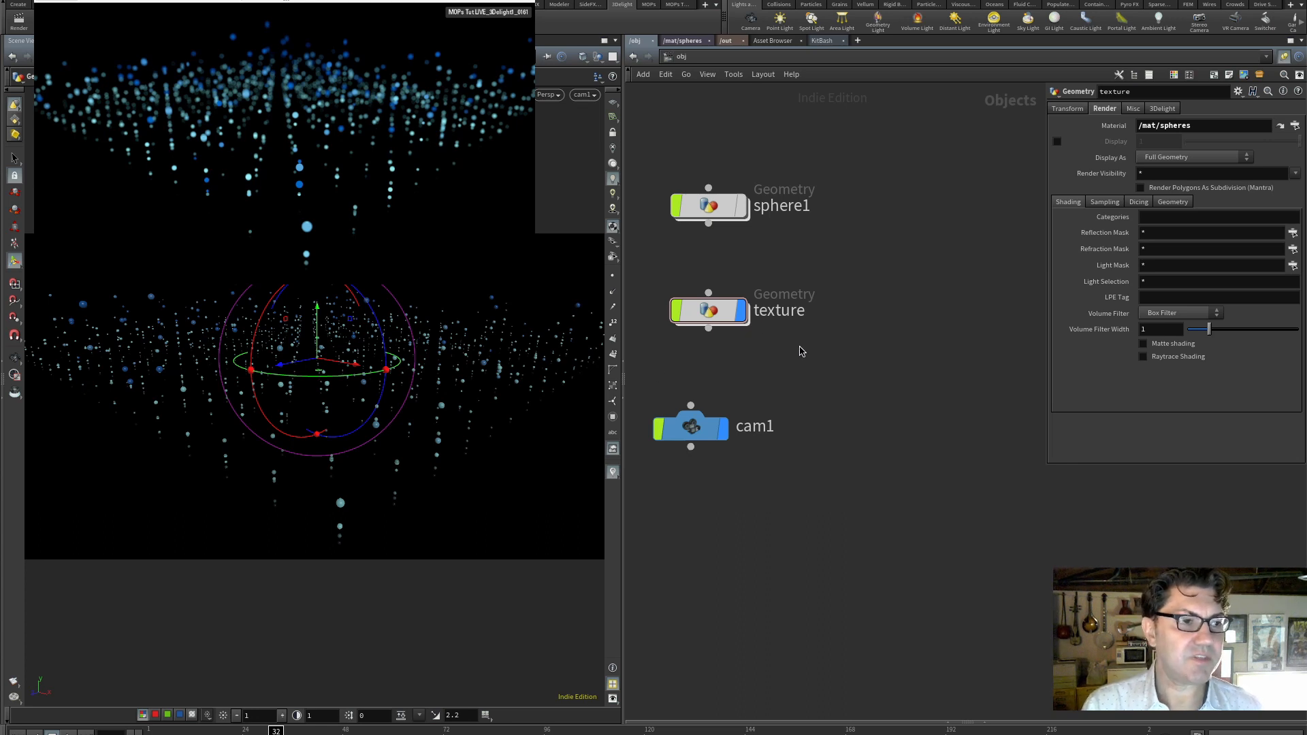
{"action": "double_click", "coordinate": [712, 309]}
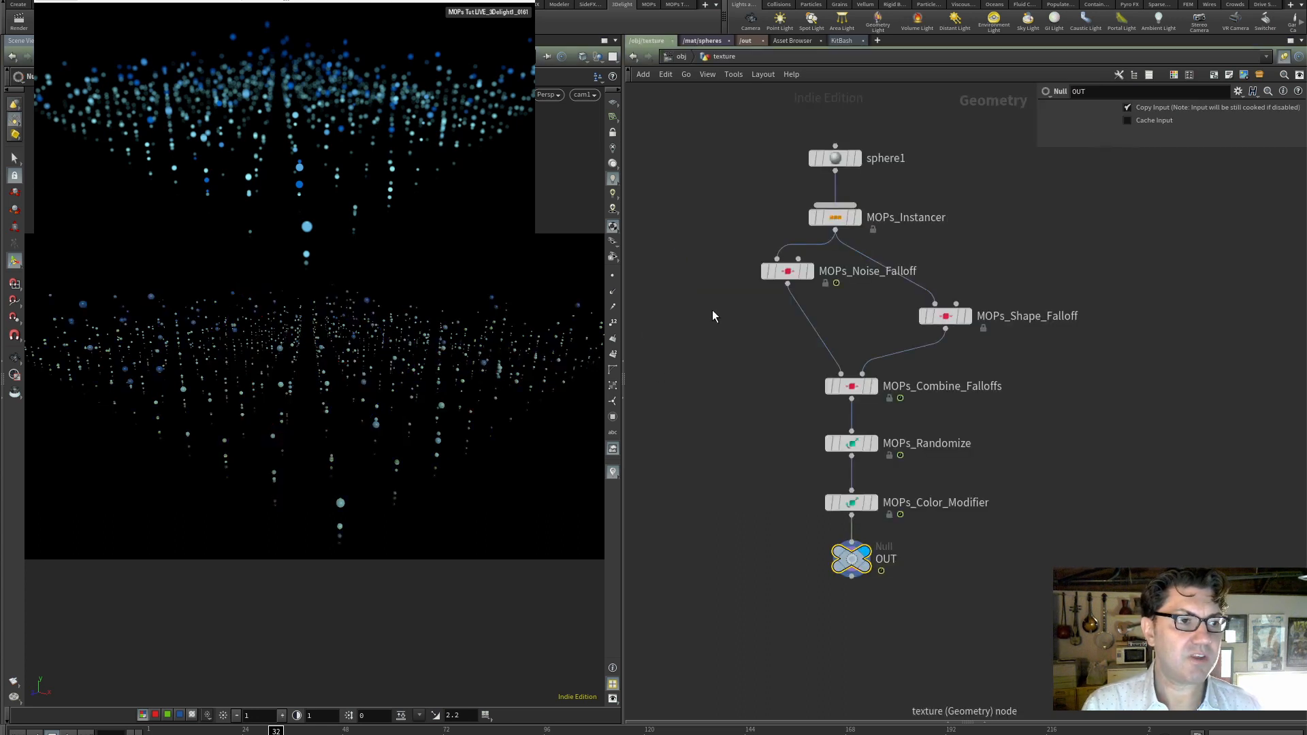
{"action": "middle_click_drag", "start_coordinate": [729, 370], "coordinate": [694, 362]}
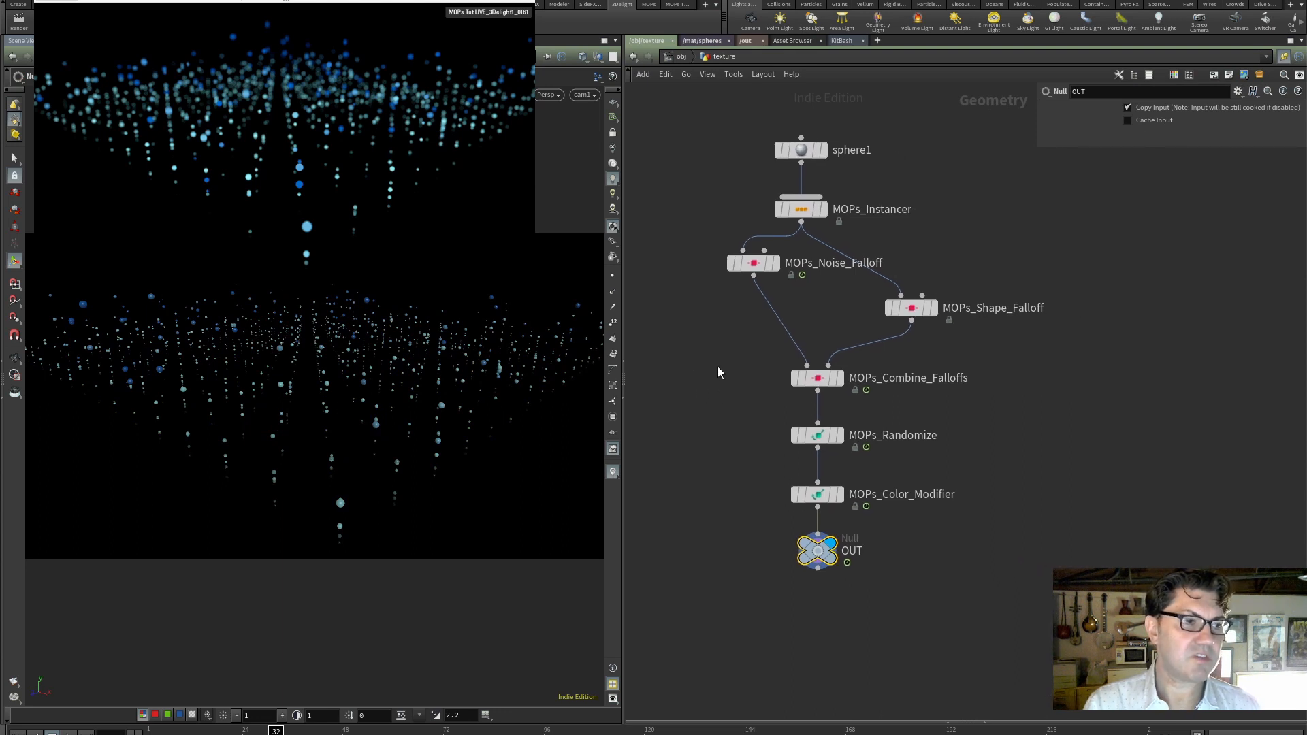
{"action": "left_click", "coordinate": [823, 150]}
{"action": "left_click", "coordinate": [825, 211]}
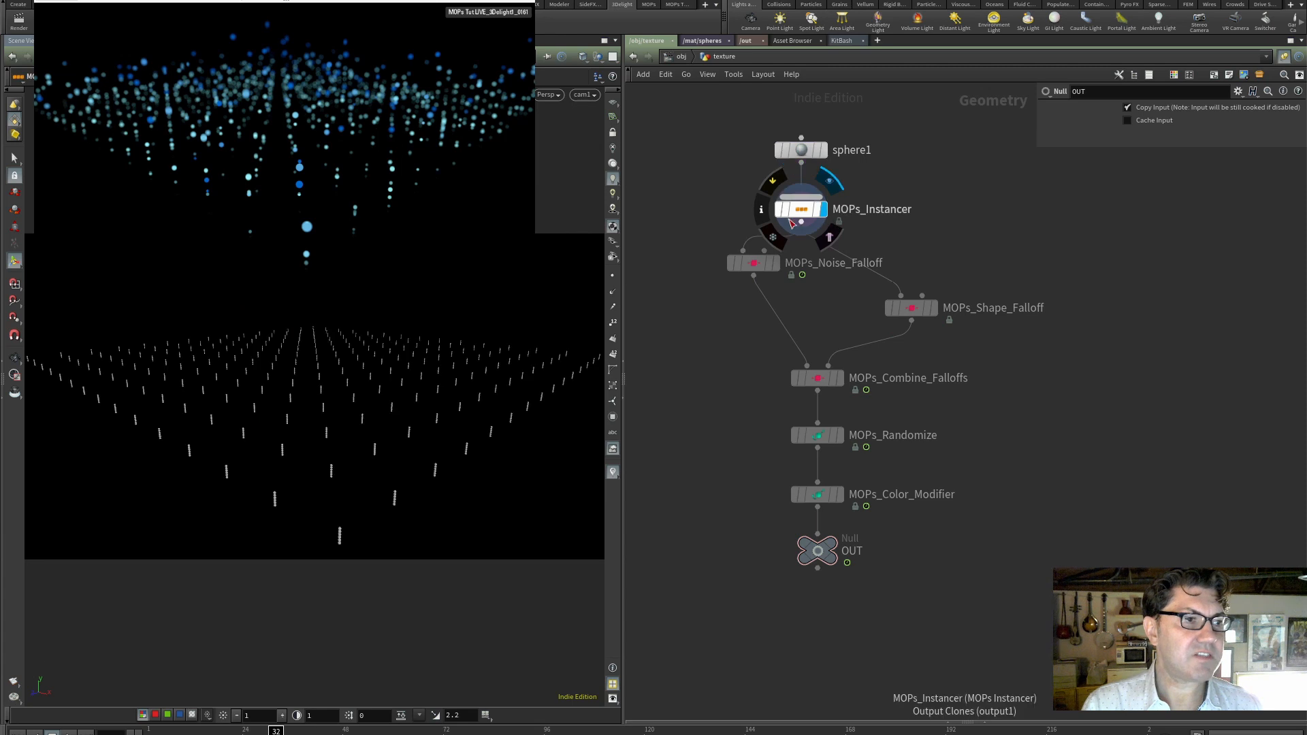
{"action": "left_click", "coordinate": [803, 209]}
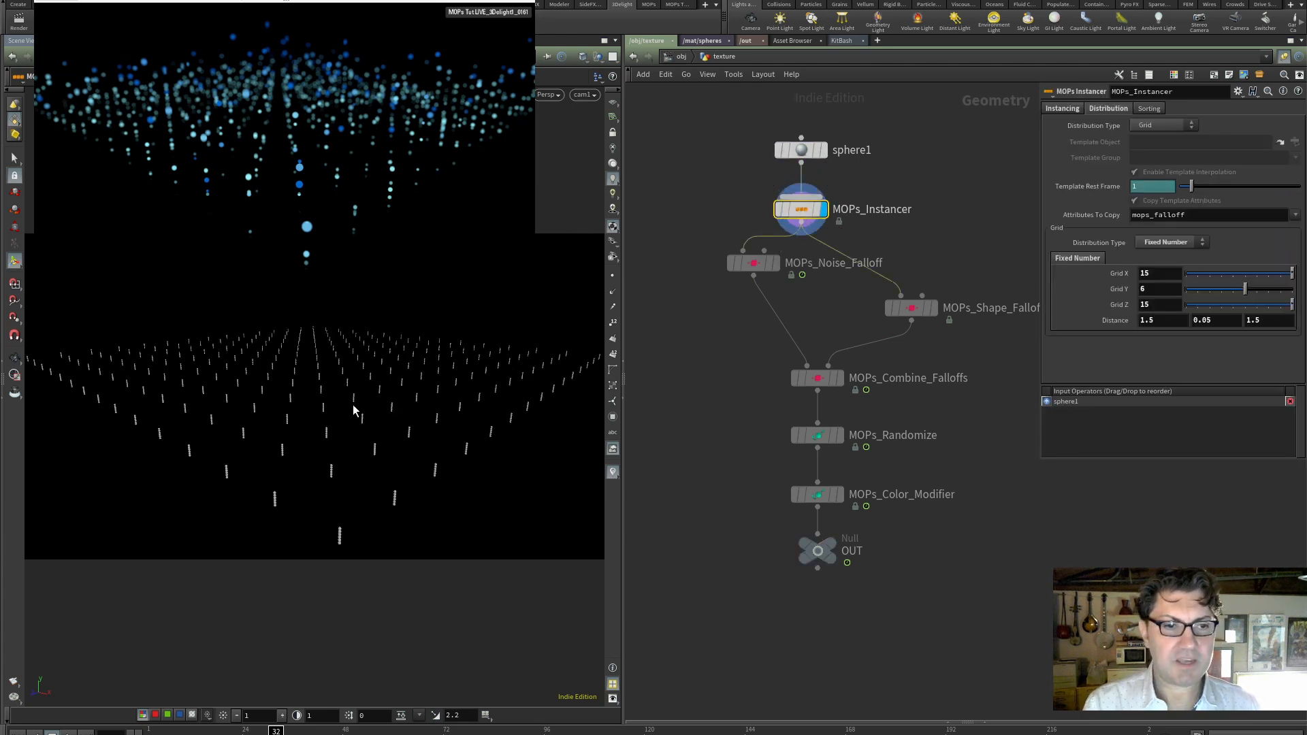
- Leave the camera view and move the MOPs_Noise_Falloff node down to about the level of MOPs_Shape_Falloff
{"action": "mouse_move", "coordinate": [353, 404]}
{"action": "left_mouse_down"}
{"action": "mouse_move", "coordinate": [342, 438]}
{"action": "mouse_move", "coordinate": [331, 400]}
{"action": "mouse_move", "coordinate": [333, 417]}
{"action": "left_mouse_up"}
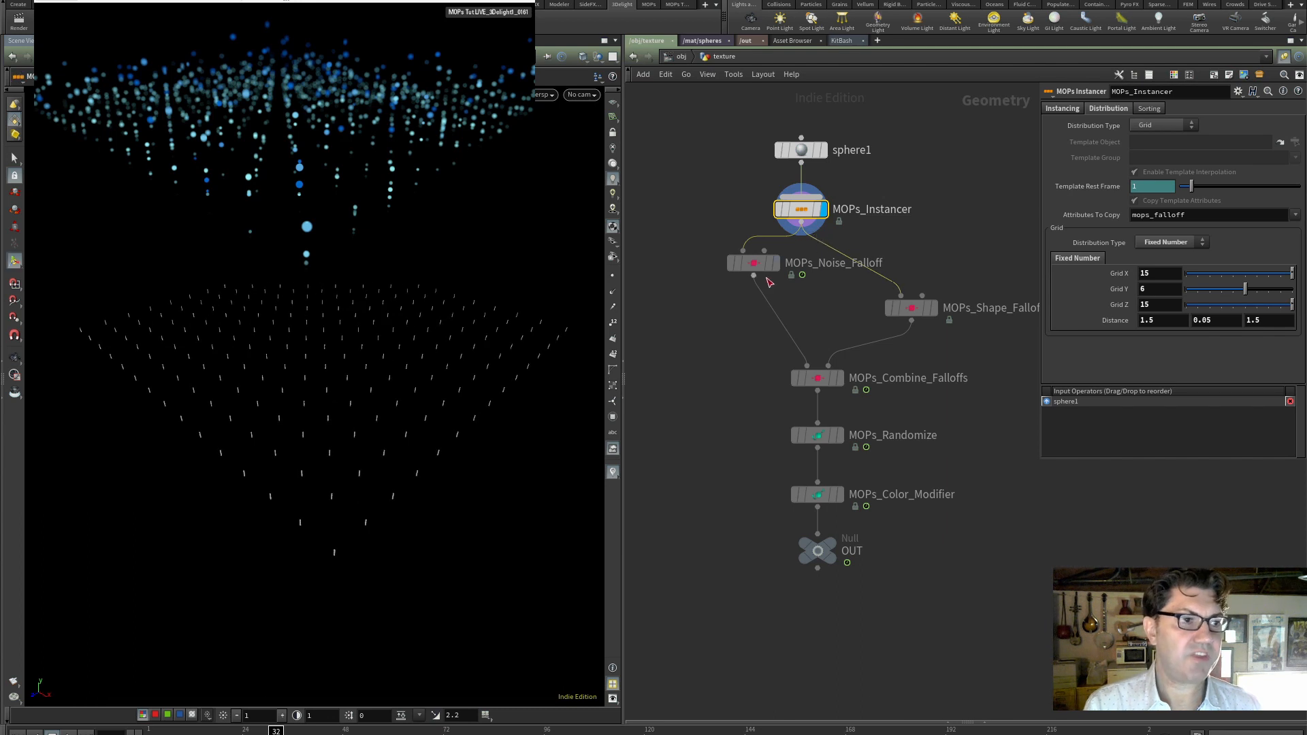
{"action": "left_click_drag", "start_coordinate": [758, 272], "coordinate": [754, 311]}
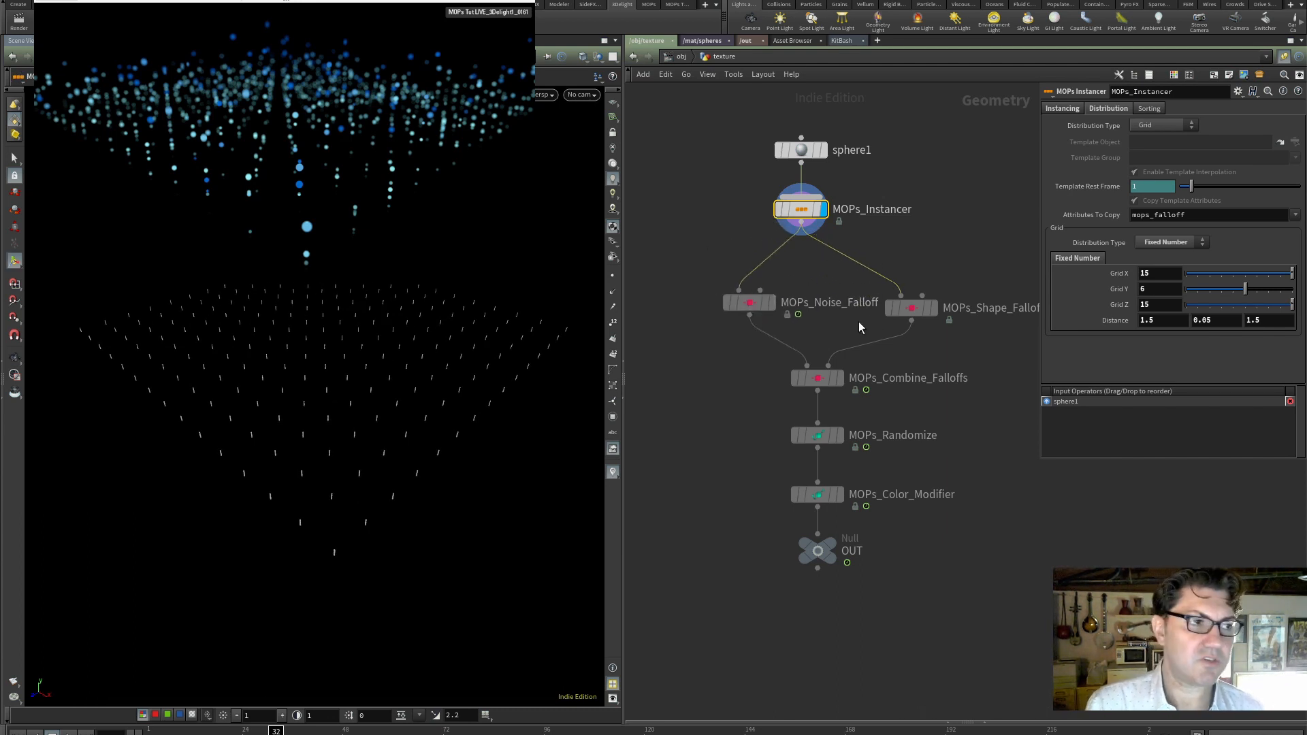
{"action": "middle_click_drag", "start_coordinate": [720, 233], "coordinate": [658, 242]}
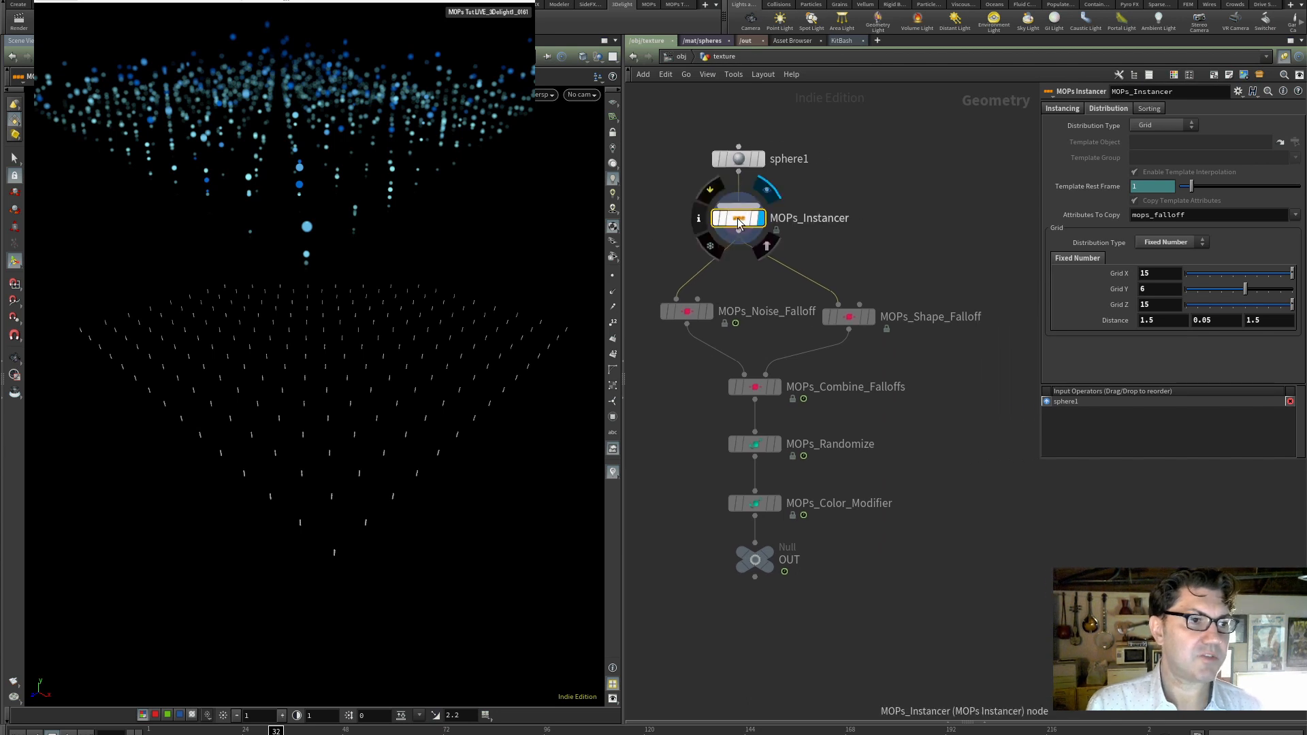
- Set the MOPs_Instancer grid counts to 150 in X, 1 in Y and 150 in Z
{"action": "left_click", "coordinate": [1165, 273]}
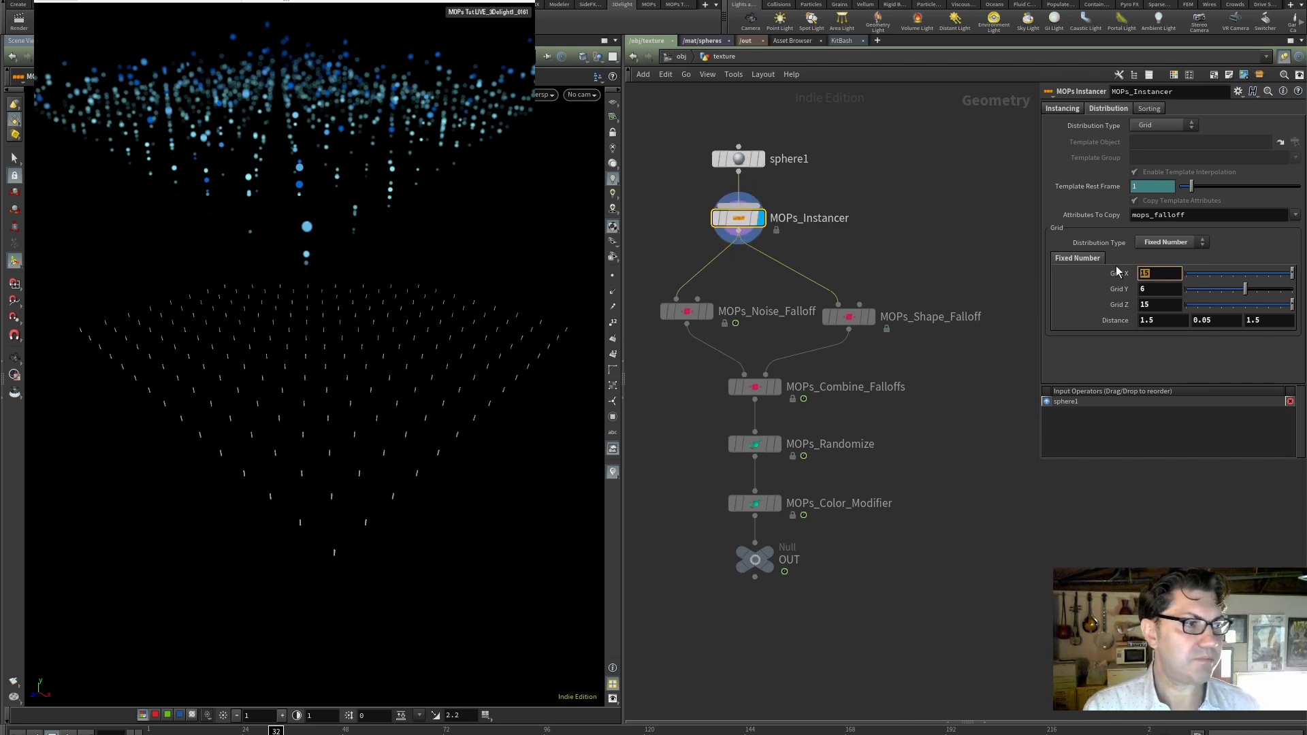
{"action": "type", "text": "150"}
{"action": "key", "text": "Tab"}
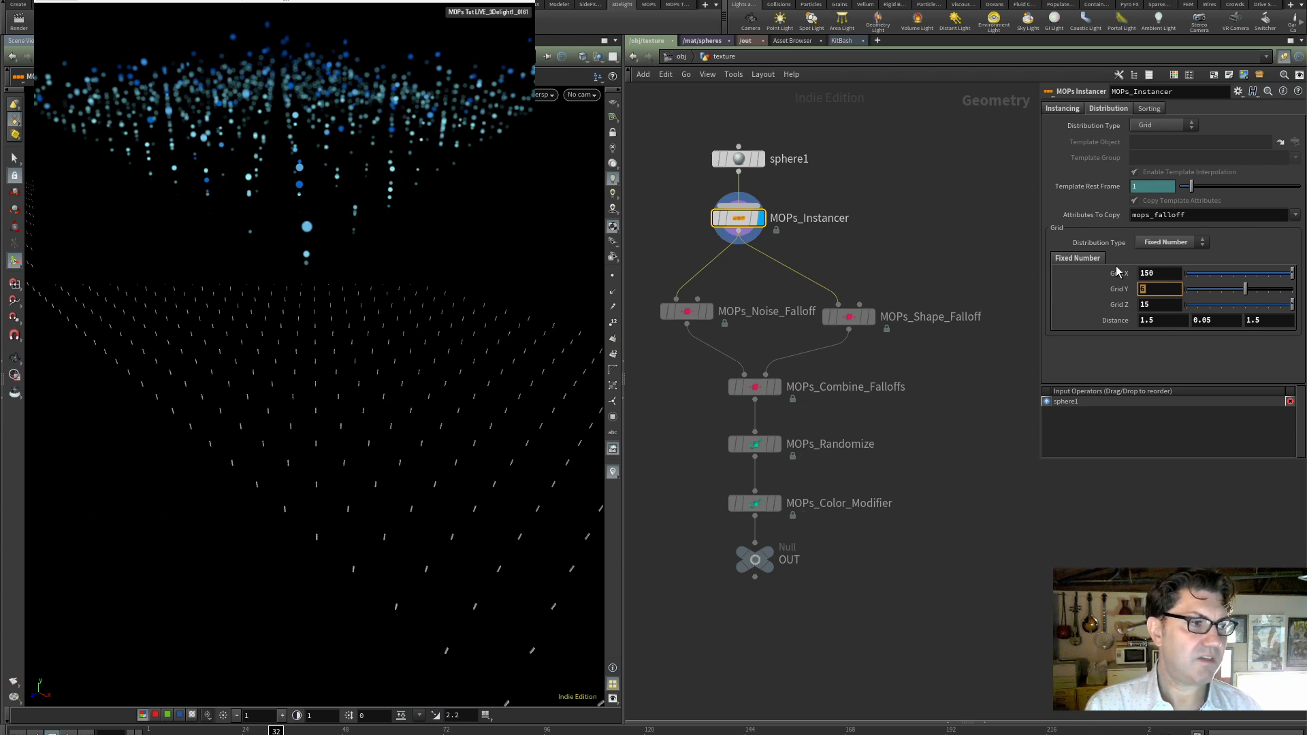
{"action": "type", "text": "1"}
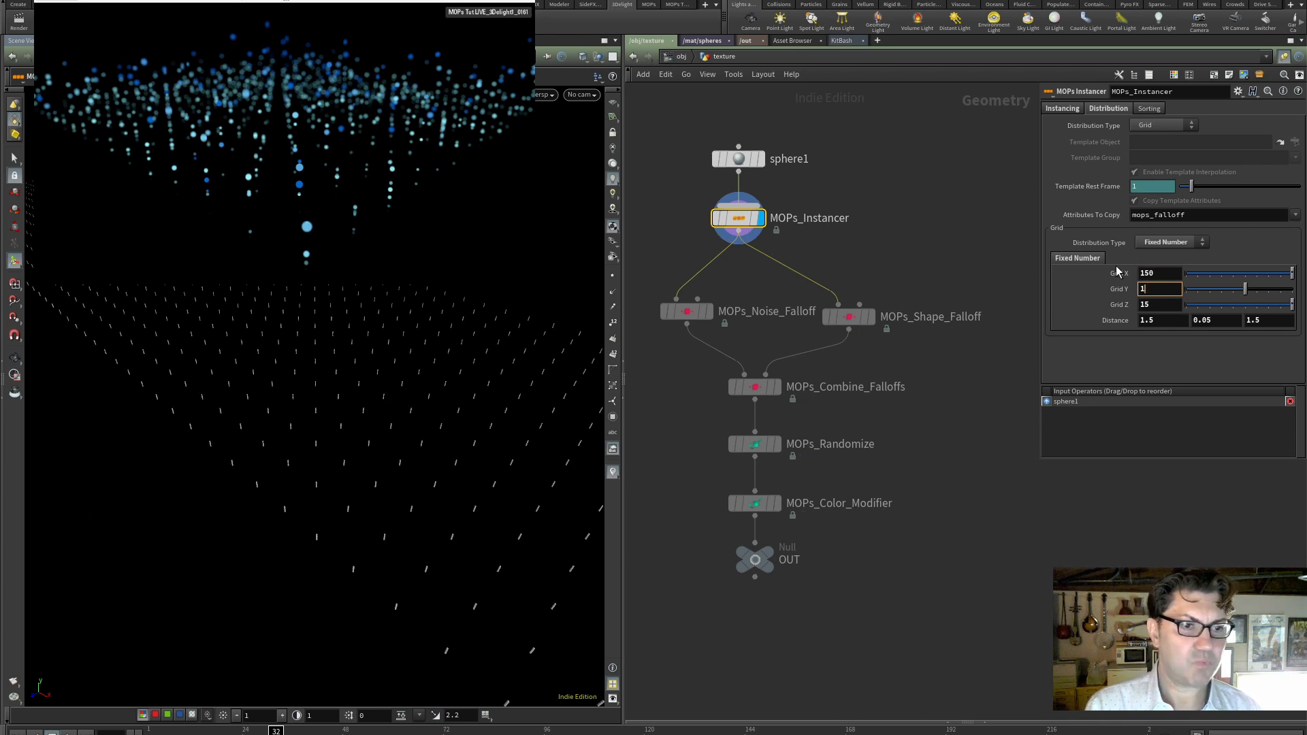
{"action": "key", "text": "Tab"}
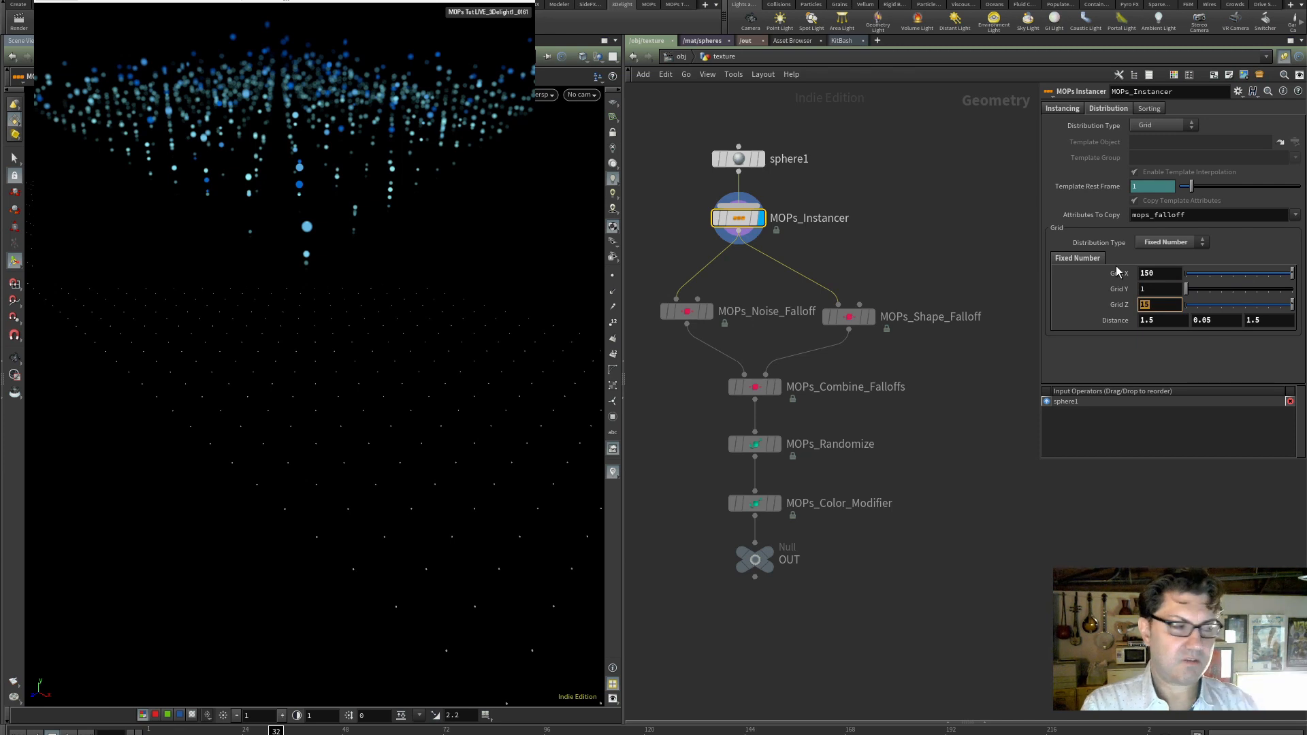
{"action": "type", "text": "1"}
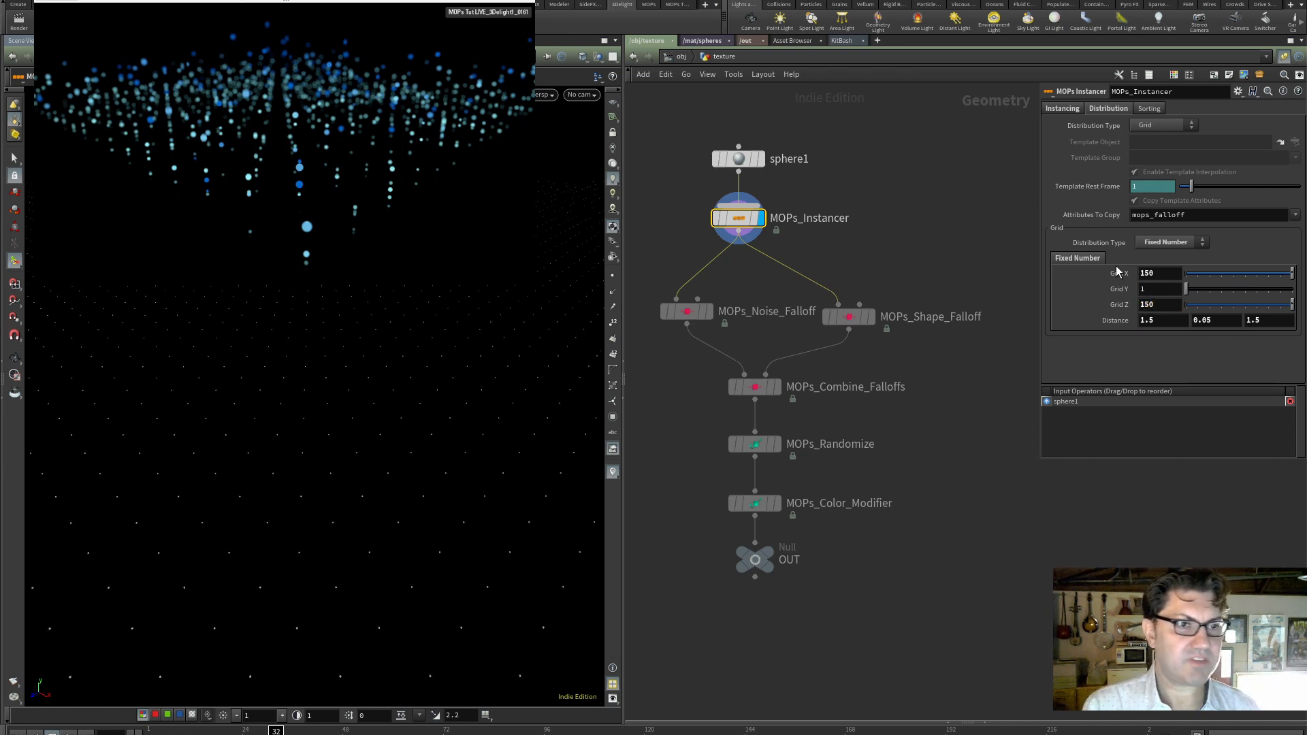
- Set the instancer grid's distance to 0.25 in both X and Z
{"action": "left_click_drag", "start_coordinate": [1163, 318], "coordinate": [1107, 313]}
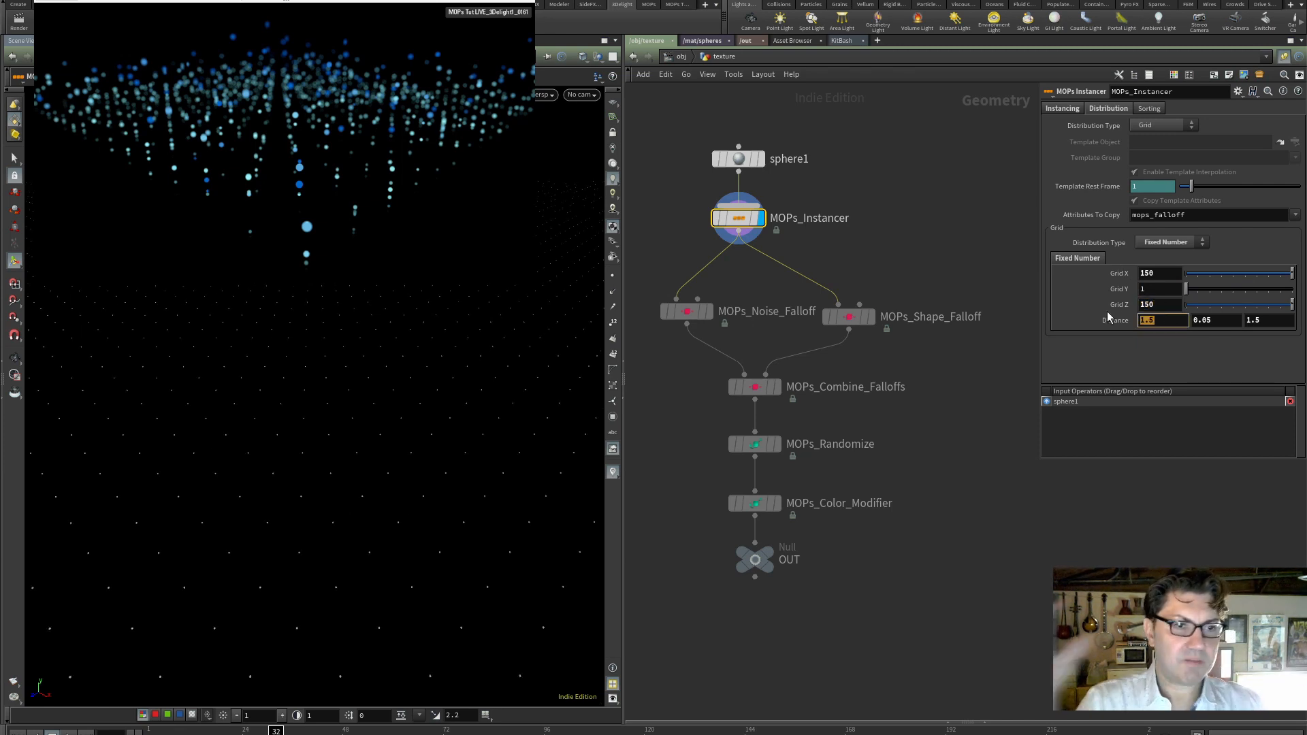
{"action": "type", "text": ".25"}
{"action": "key", "text": "Tab"}
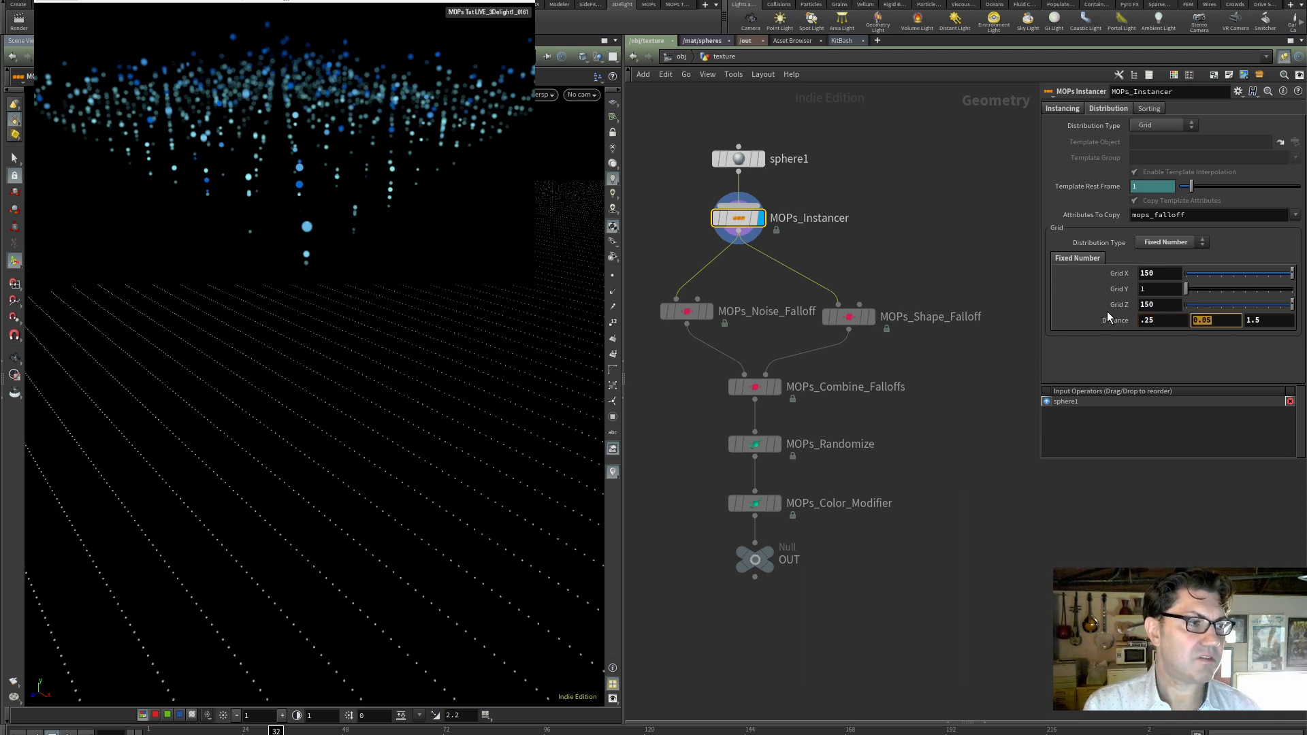
{"action": "key", "text": "Tab"}
{"action": "type", "text": ".25"}
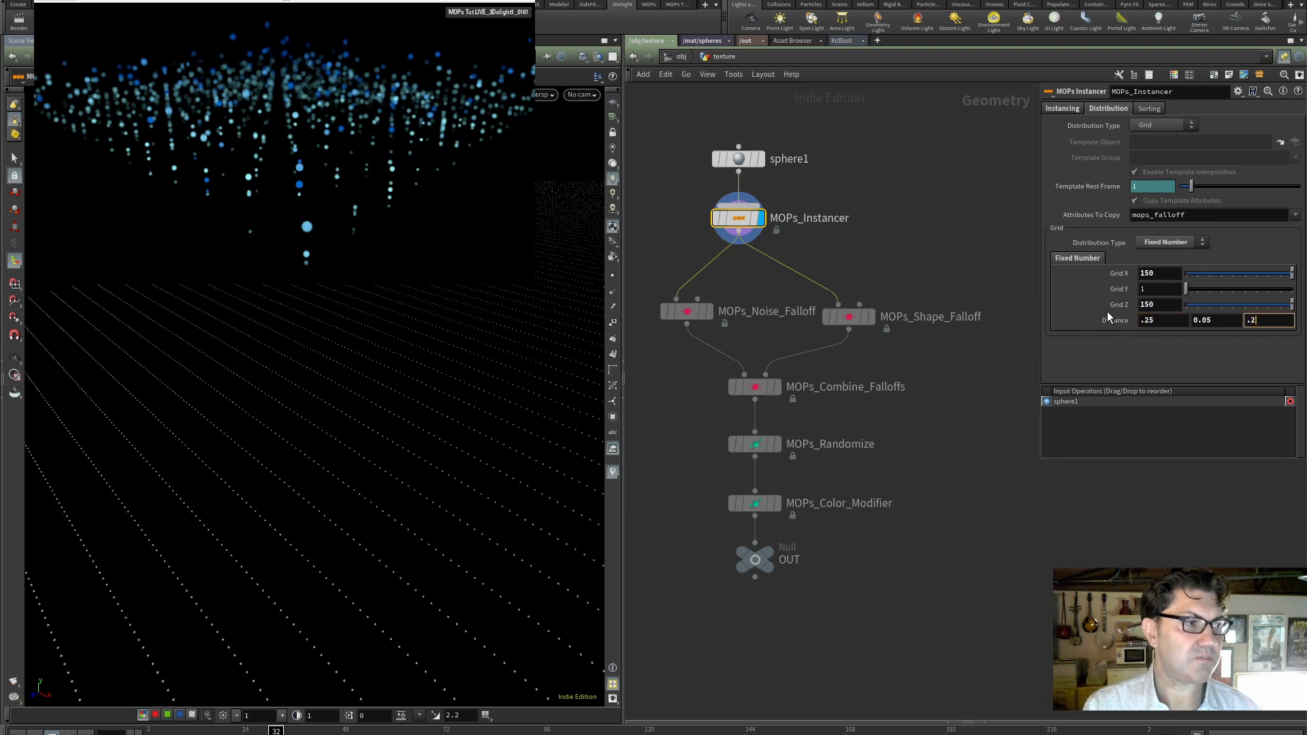
- Set the MOPs_Instancer grid distance to 0.2 in both X and Z
{"action": "key", "text": "Return"}
{"action": "mouse_move", "coordinate": [274, 437]}
{"action": "left_mouse_down"}
{"action": "mouse_move", "coordinate": [268, 459]}
{"action": "mouse_move", "coordinate": [283, 452]}
{"action": "mouse_move", "coordinate": [233, 461]}
{"action": "mouse_move", "coordinate": [280, 467]}
{"action": "mouse_move", "coordinate": [286, 435]}
{"action": "left_mouse_up"}
{"action": "left_click_drag", "start_coordinate": [1155, 321], "coordinate": [1134, 320]}
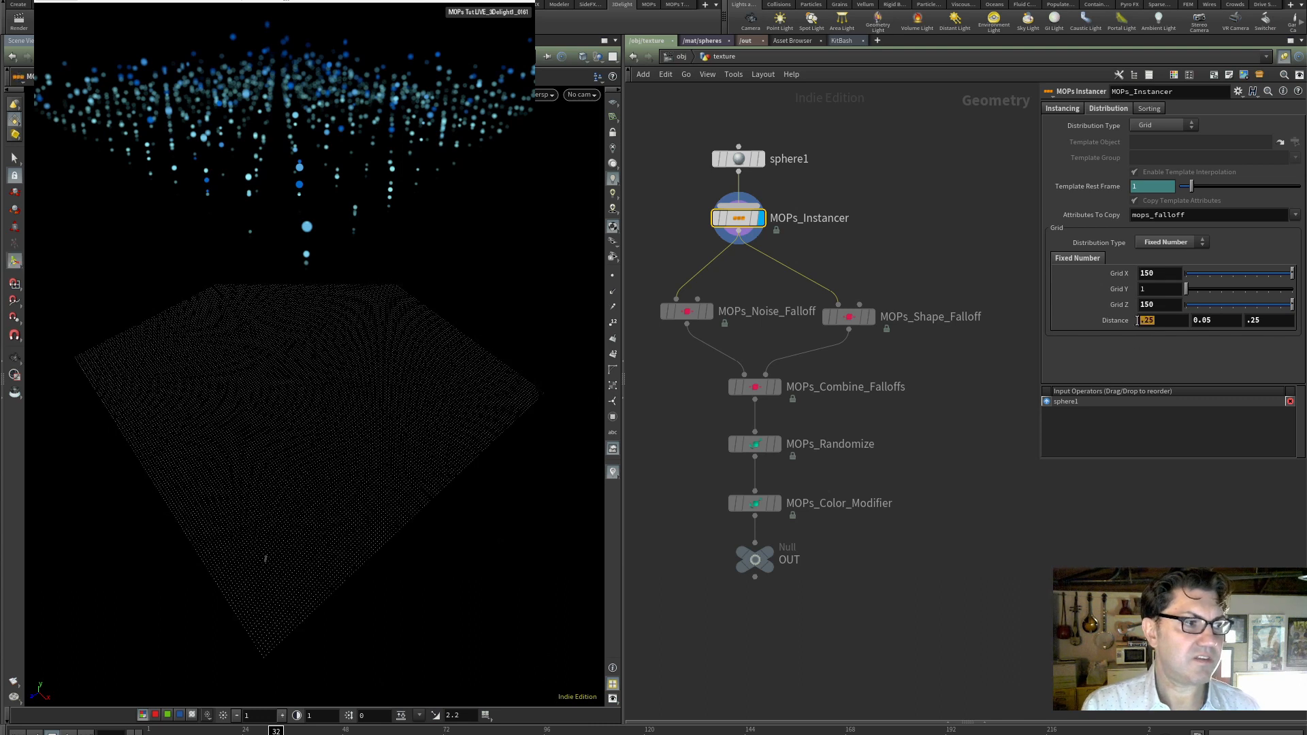
{"action": "type", "text": ".2"}
{"action": "key", "text": "Tab"}
{"action": "key", "text": "Tab"}
{"action": "type", "text": ".2"}
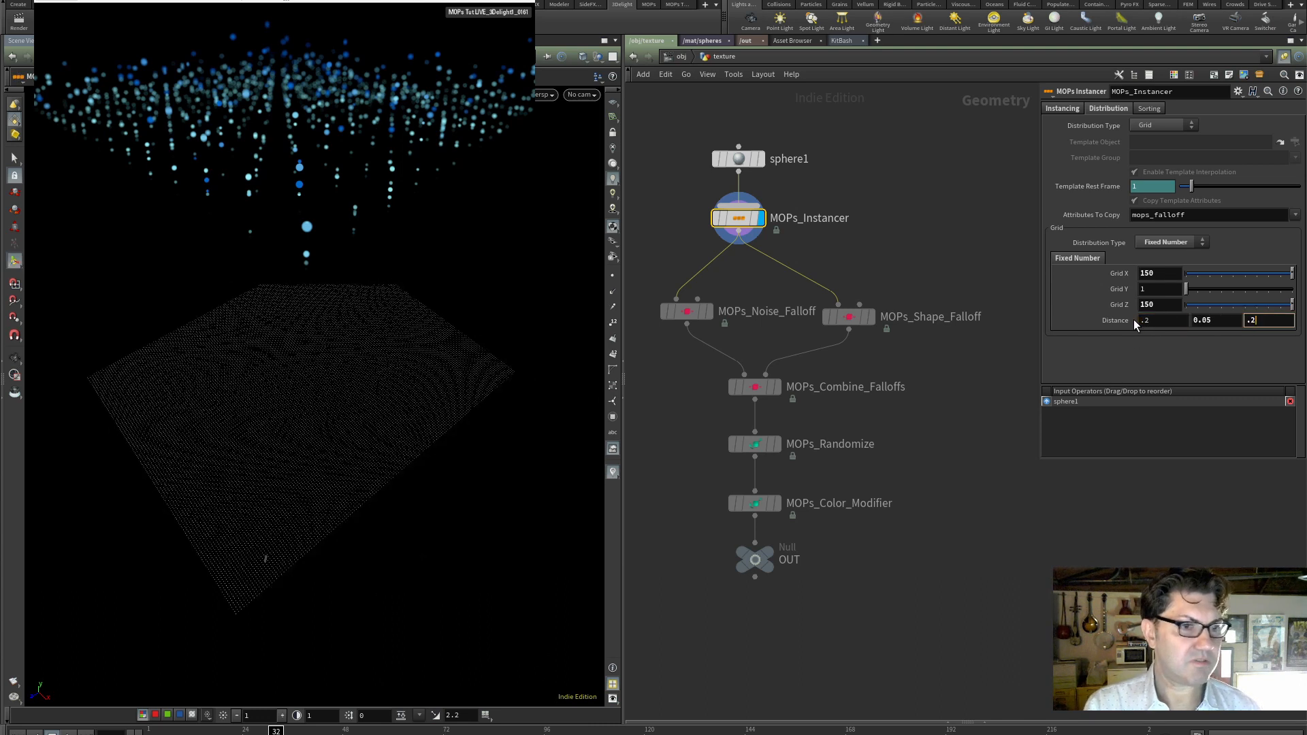
{"action": "key", "text": "Return"}
{"action": "left_click_drag", "start_coordinate": [486, 520], "coordinate": [324, 426]}
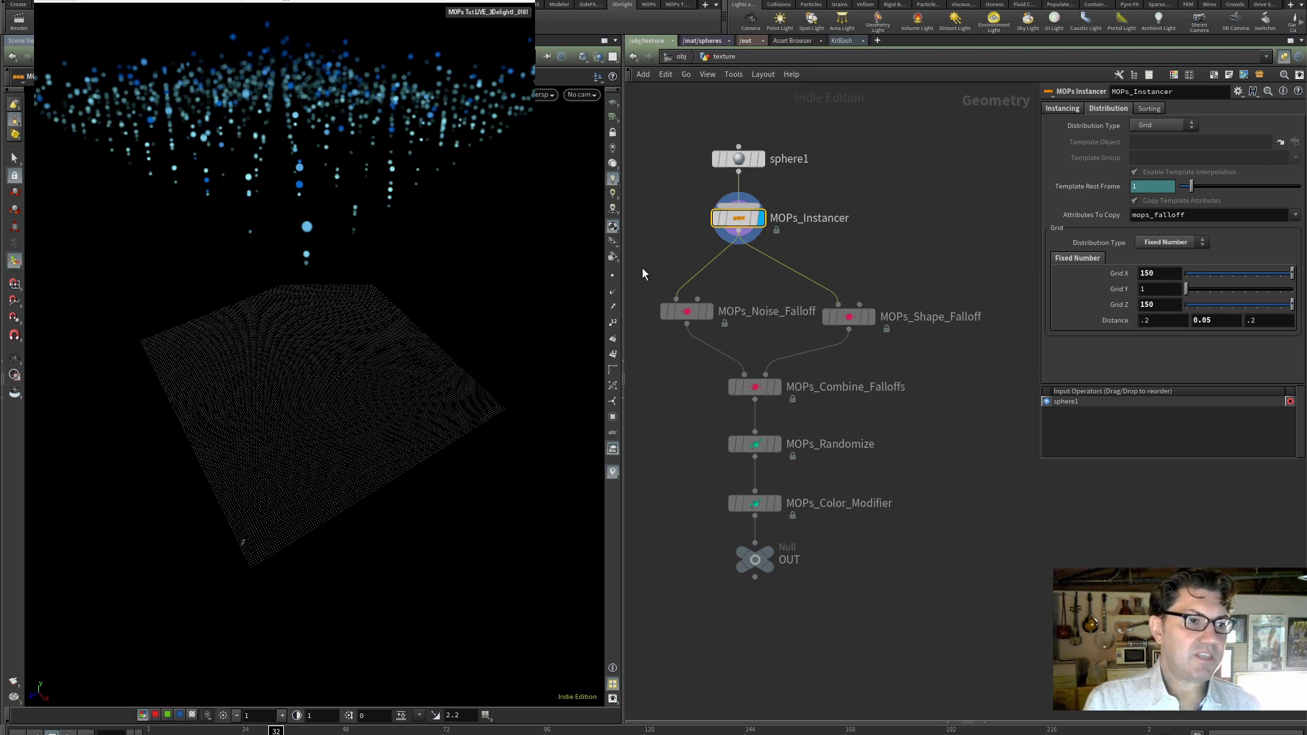
- Delete the two falloff nodes, MOPs_Combine_Falloffs and MOPs_Randomize, and set MOPs_Color_Modifier and OUT aside, disconnected from the instancer
{"action": "left_click_drag", "start_coordinate": [637, 263], "coordinate": [932, 487]}
{"action": "key", "text": "Delete"}
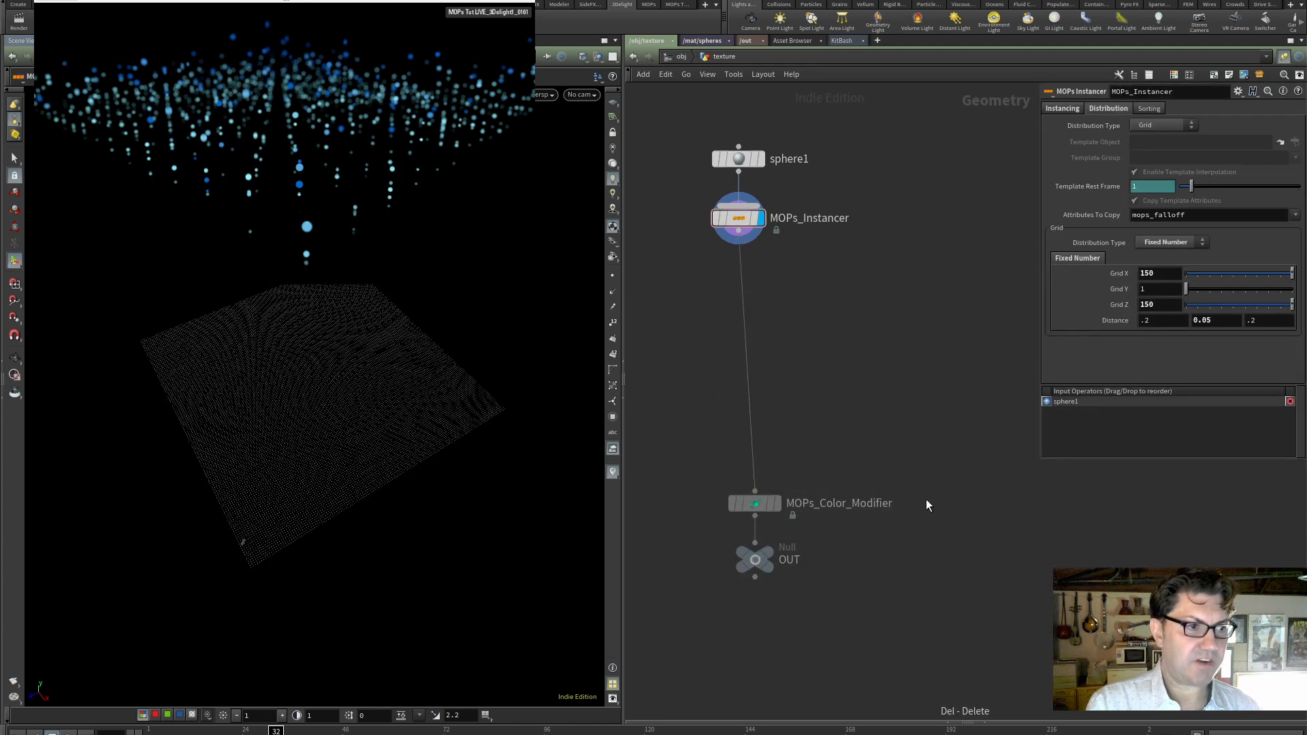
{"action": "left_click_drag", "start_coordinate": [714, 413], "coordinate": [763, 411]}
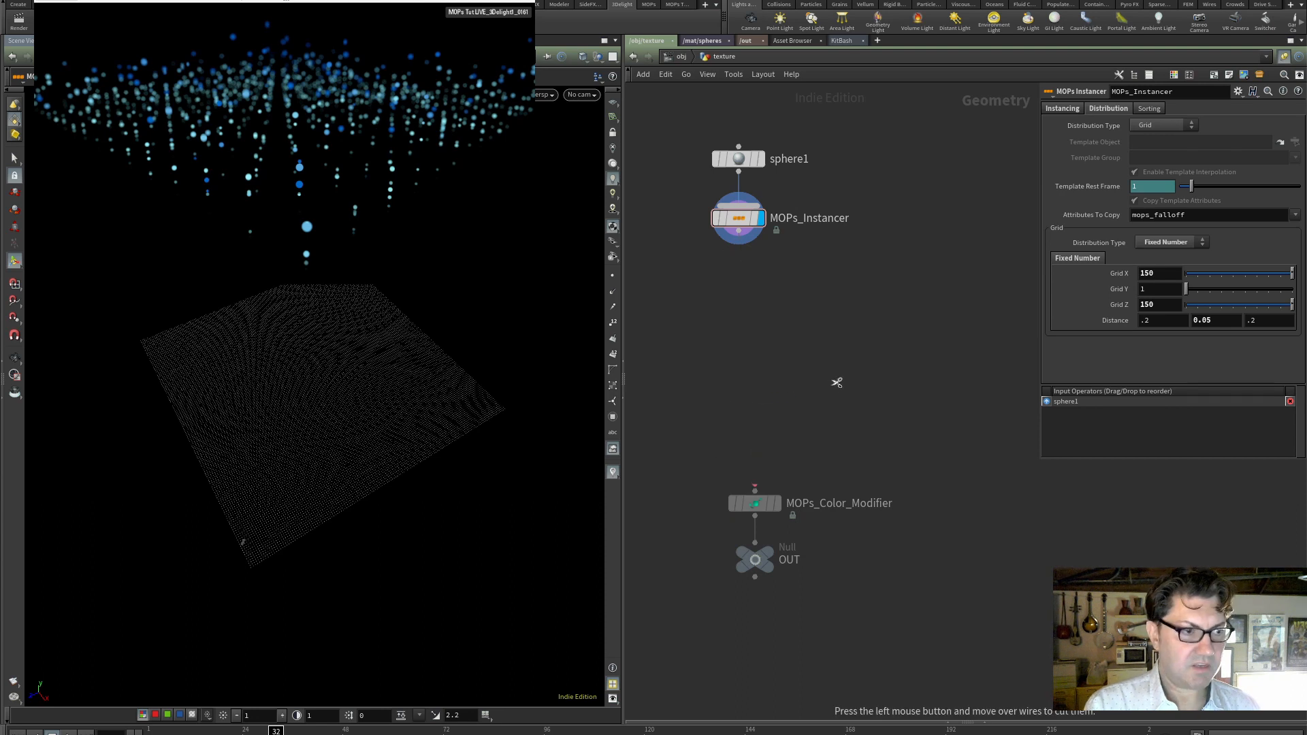
{"action": "left_click_drag", "start_coordinate": [701, 468], "coordinate": [920, 546]}
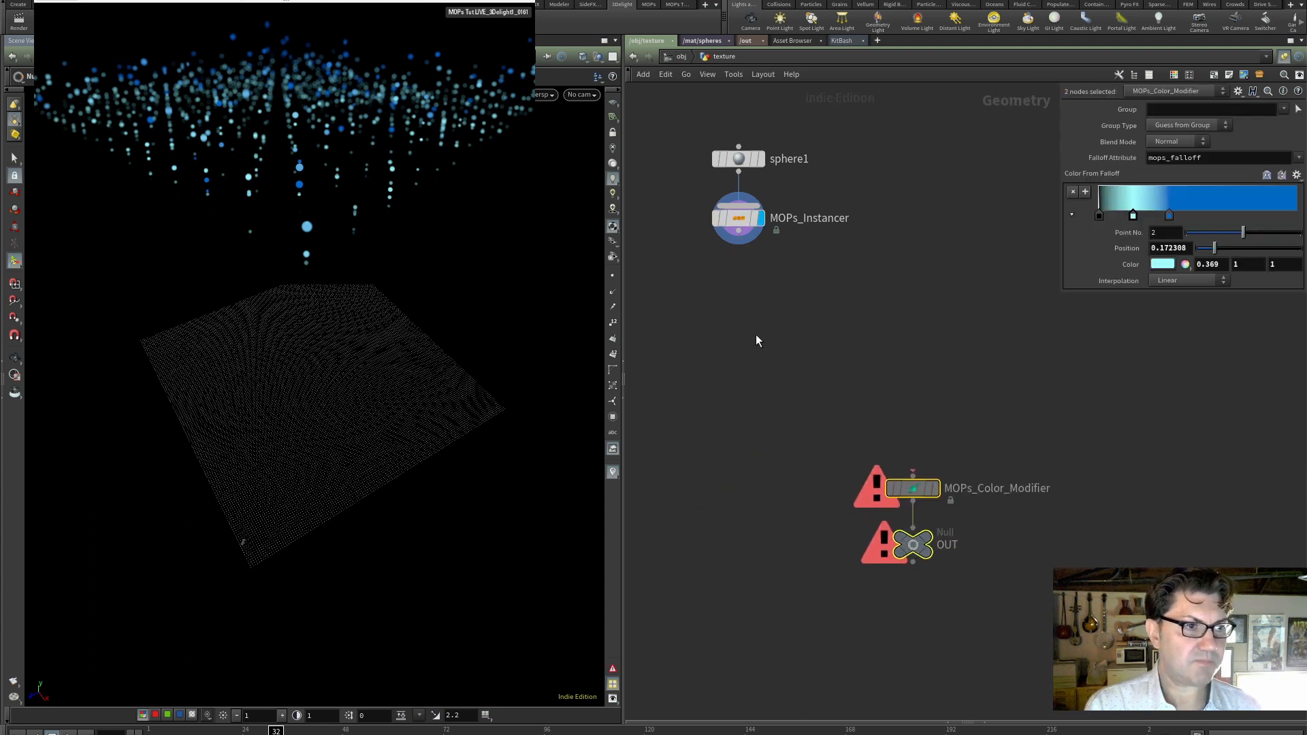
{"action": "left_click", "coordinate": [756, 334]}
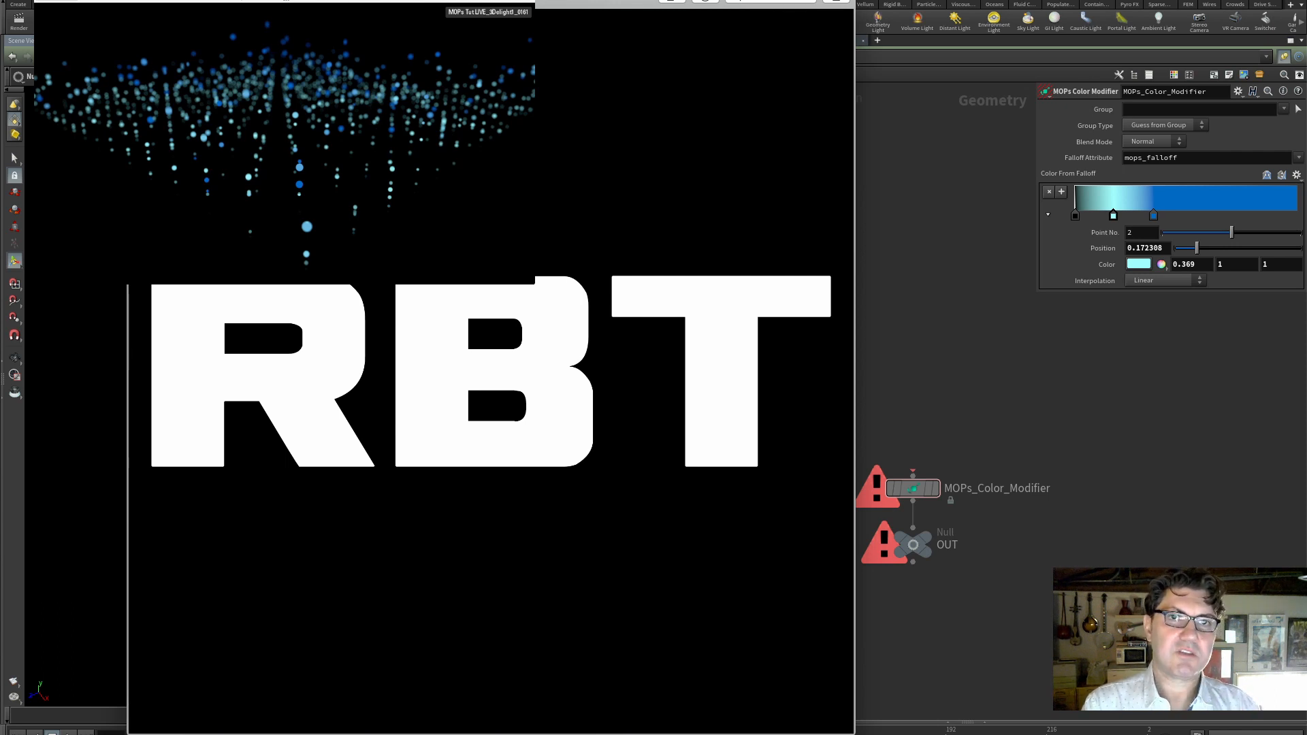
{"action": "key", "text": "space"}
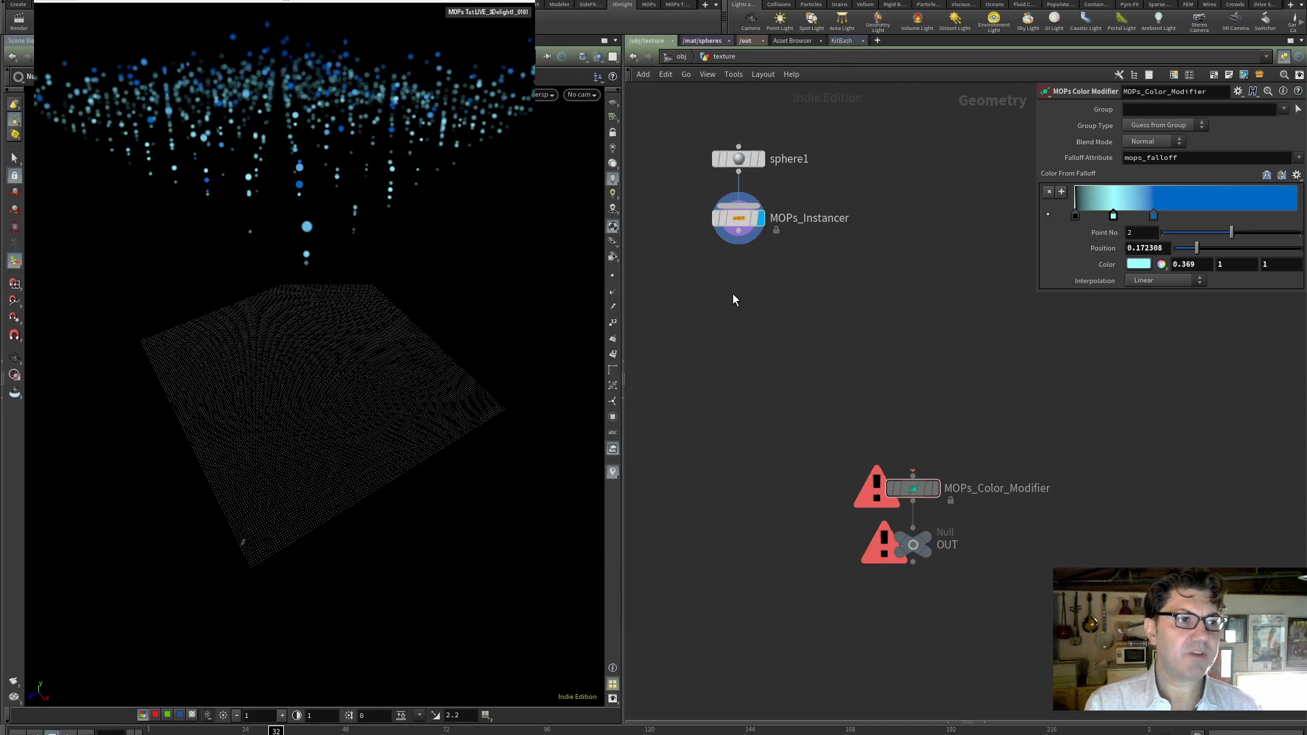
- Add a MOPs Texture Falloff node connected to the MOPs_Instancer output and place it just below the instancer
{"action": "left_click", "coordinate": [739, 231]}
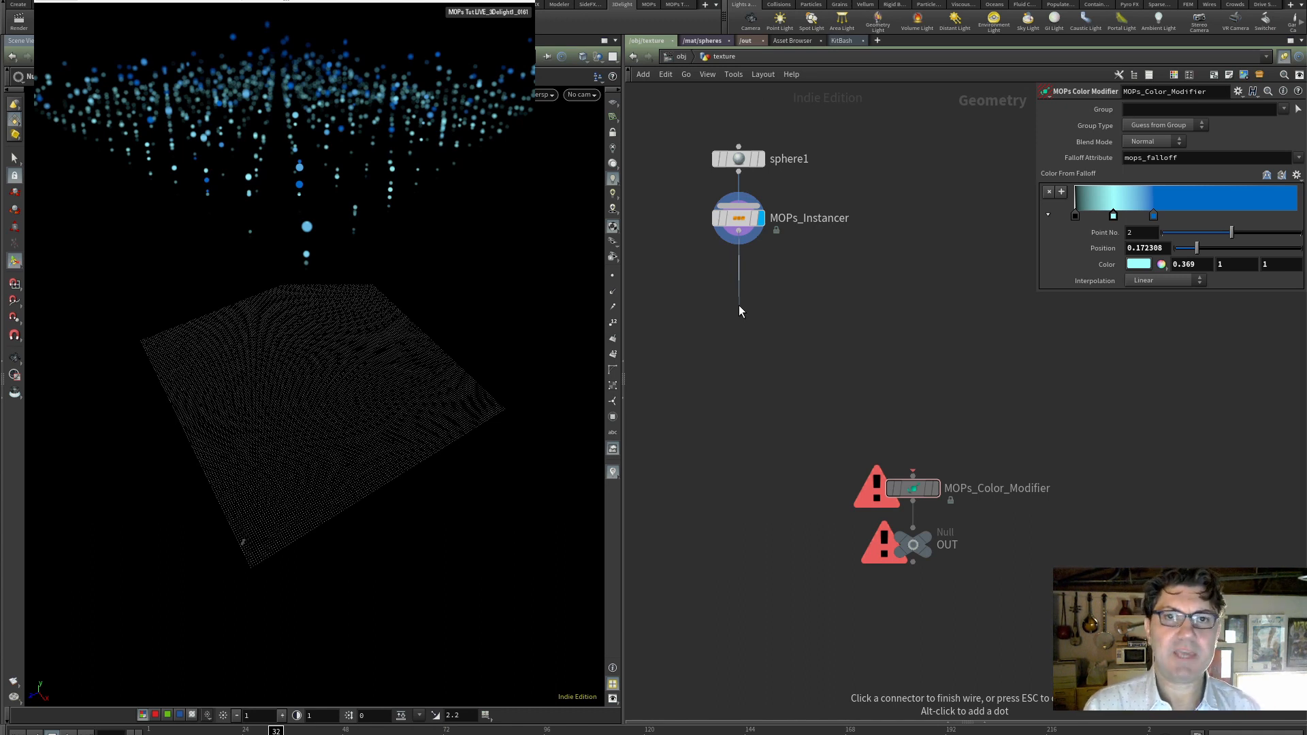
{"action": "key", "text": "Tab"}
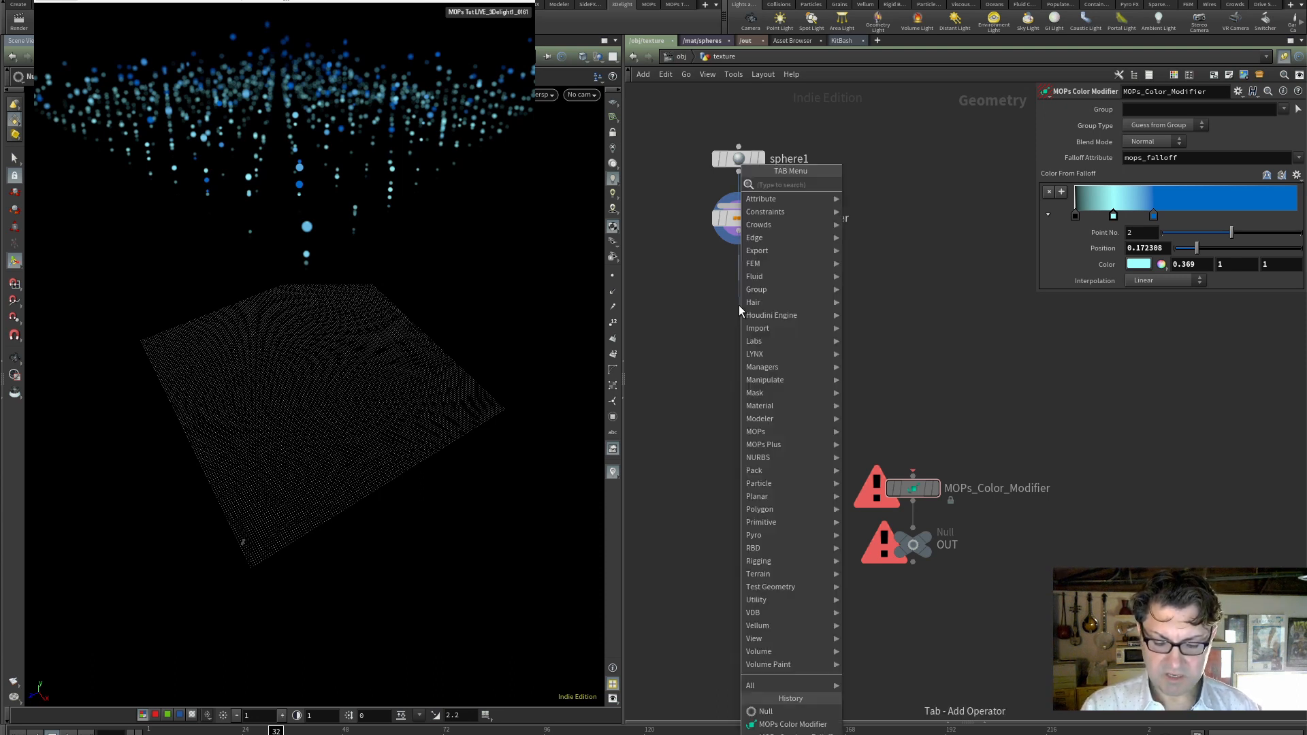
{"action": "type", "text": "mopst"}
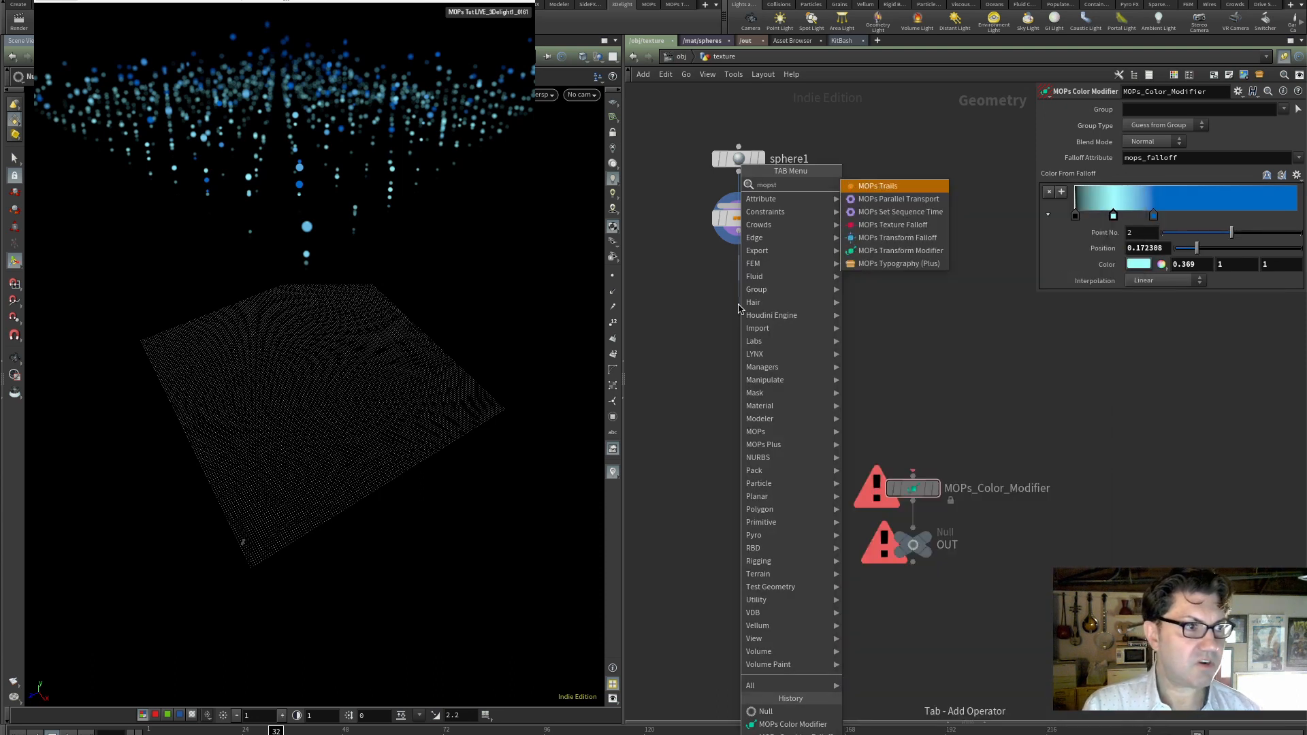
{"action": "key", "text": "Down"}
{"action": "key", "text": "Down"}
{"action": "key", "text": "Down"}
{"action": "key", "text": "Return"}
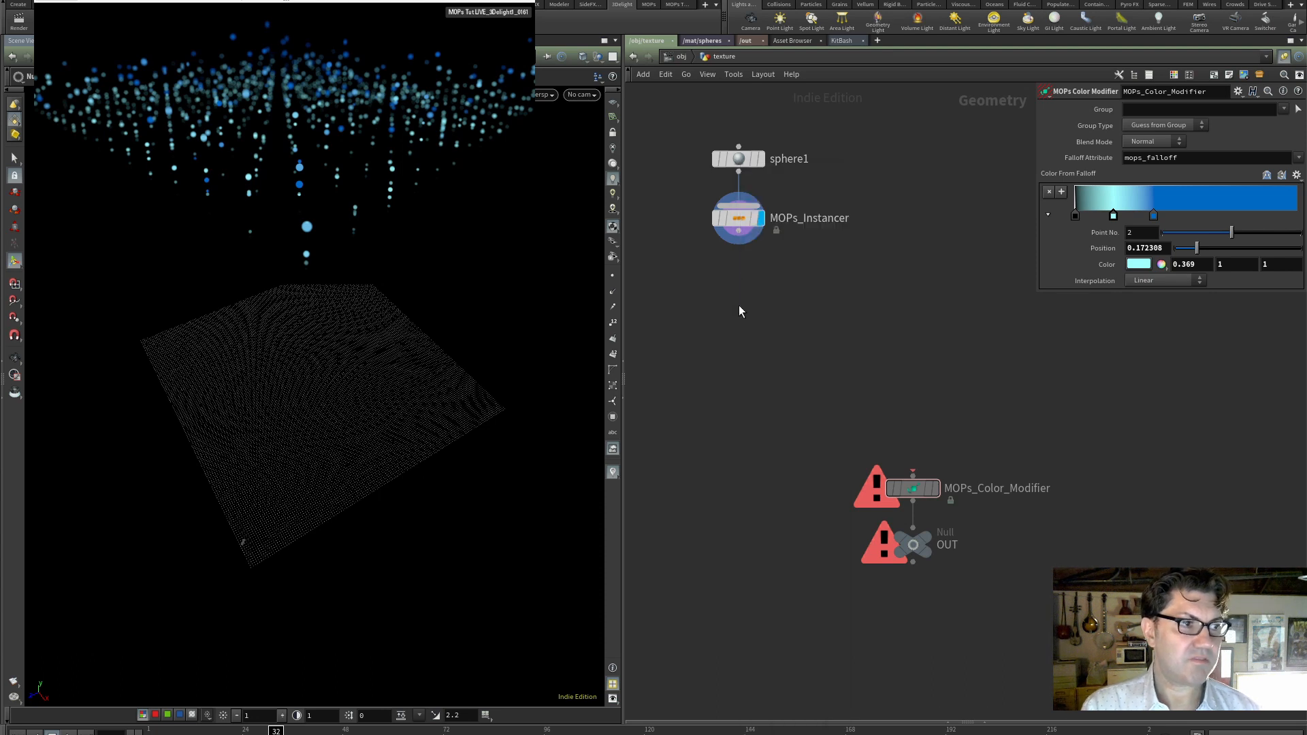
{"action": "left_click", "coordinate": [739, 307]}
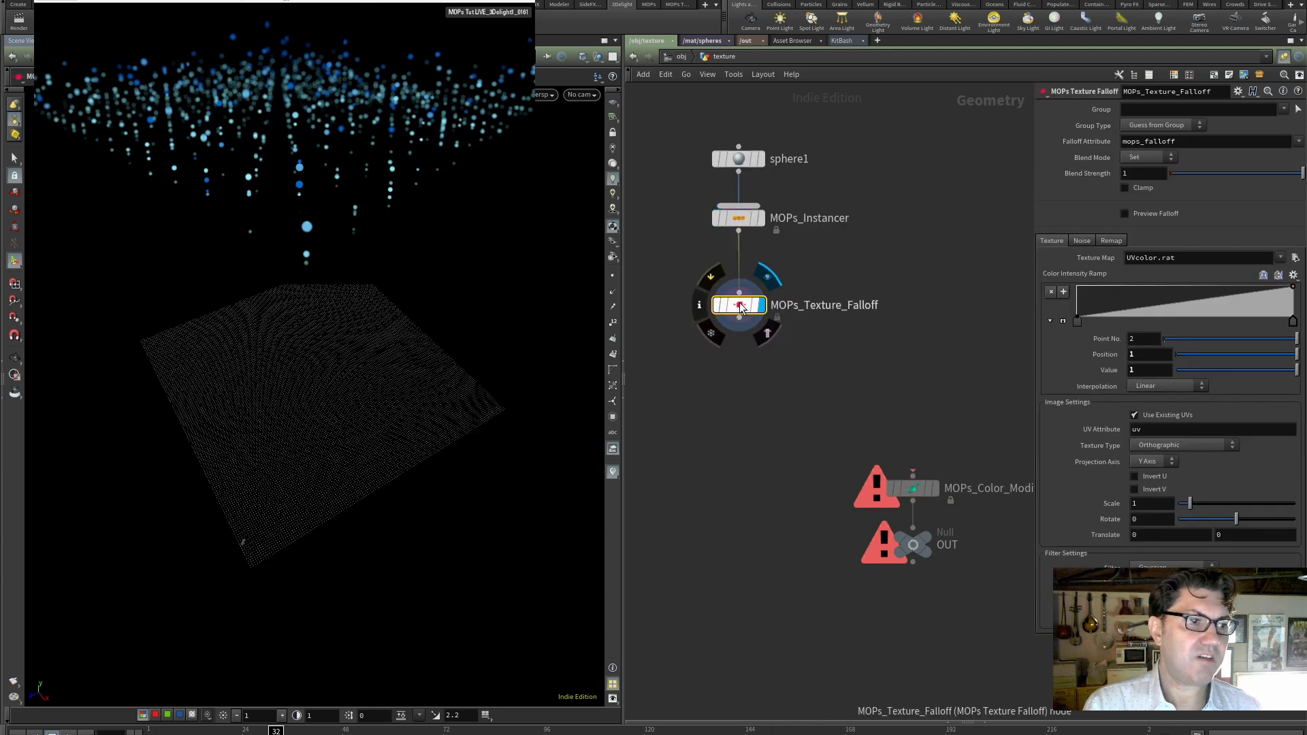
{"action": "left_click_drag", "start_coordinate": [739, 306], "coordinate": [737, 279]}
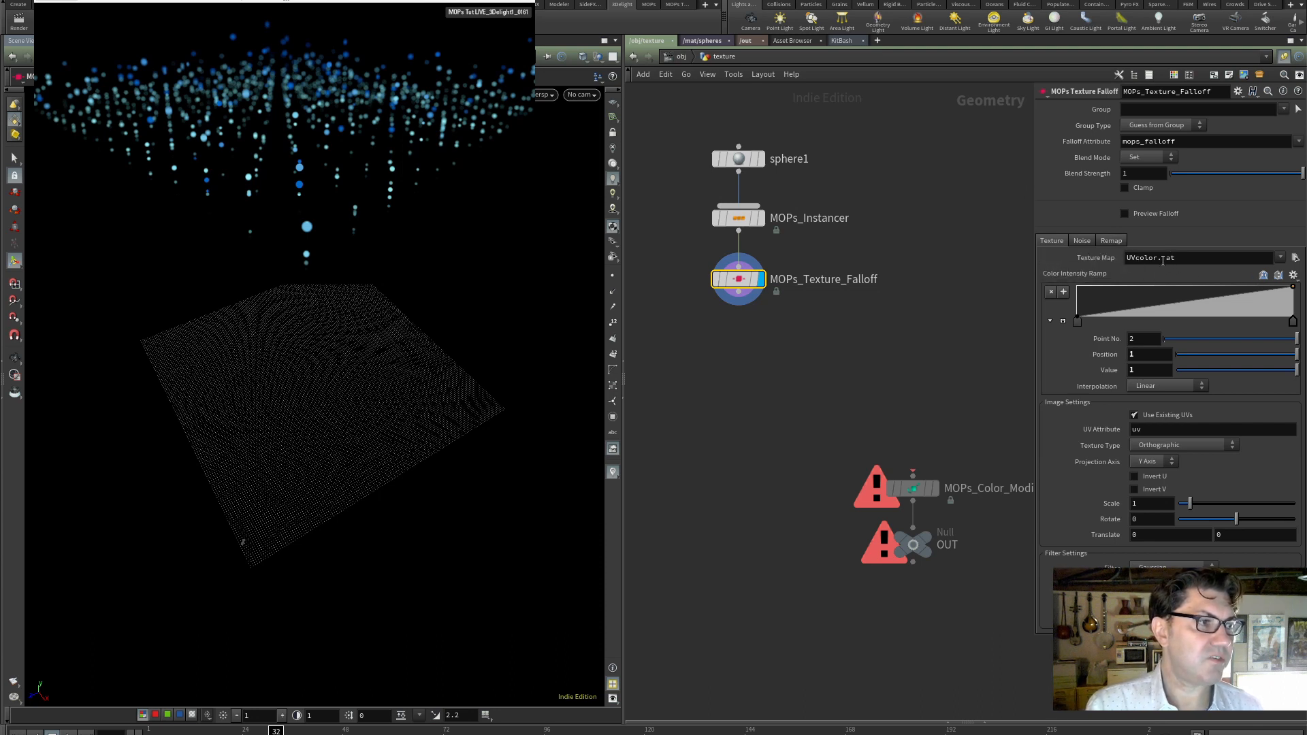
- Enable the falloff preview on MOPs_Texture_Falloff and look at the grid up close
{"action": "left_click", "coordinate": [1125, 213]}
{"action": "key", "text": "Escape"}
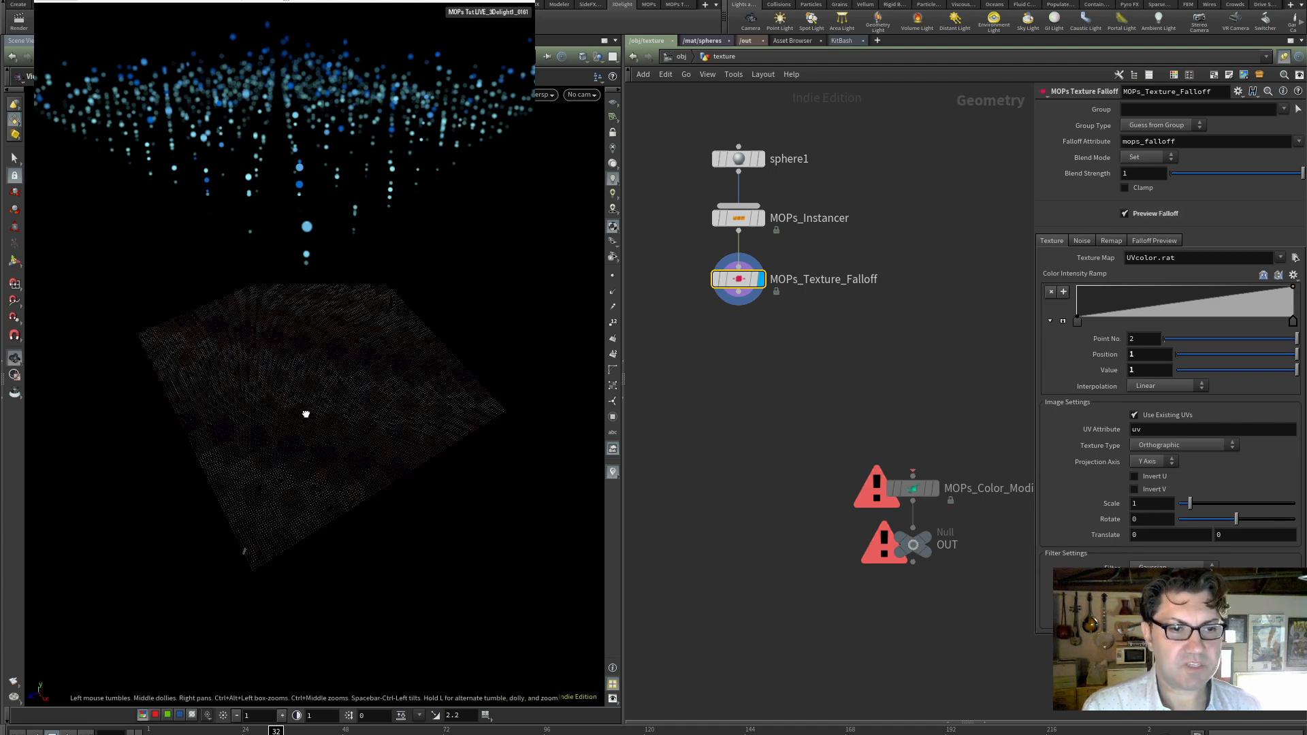
{"action": "mouse_move", "coordinate": [306, 414]}
{"action": "left_mouse_down"}
{"action": "mouse_move", "coordinate": [317, 413]}
{"action": "mouse_move", "coordinate": [286, 456]}
{"action": "mouse_move", "coordinate": [297, 419]}
{"action": "left_mouse_up"}
{"action": "scroll", "coordinate": [318, 414], "scroll_direction": "up", "scroll_amount": 5}
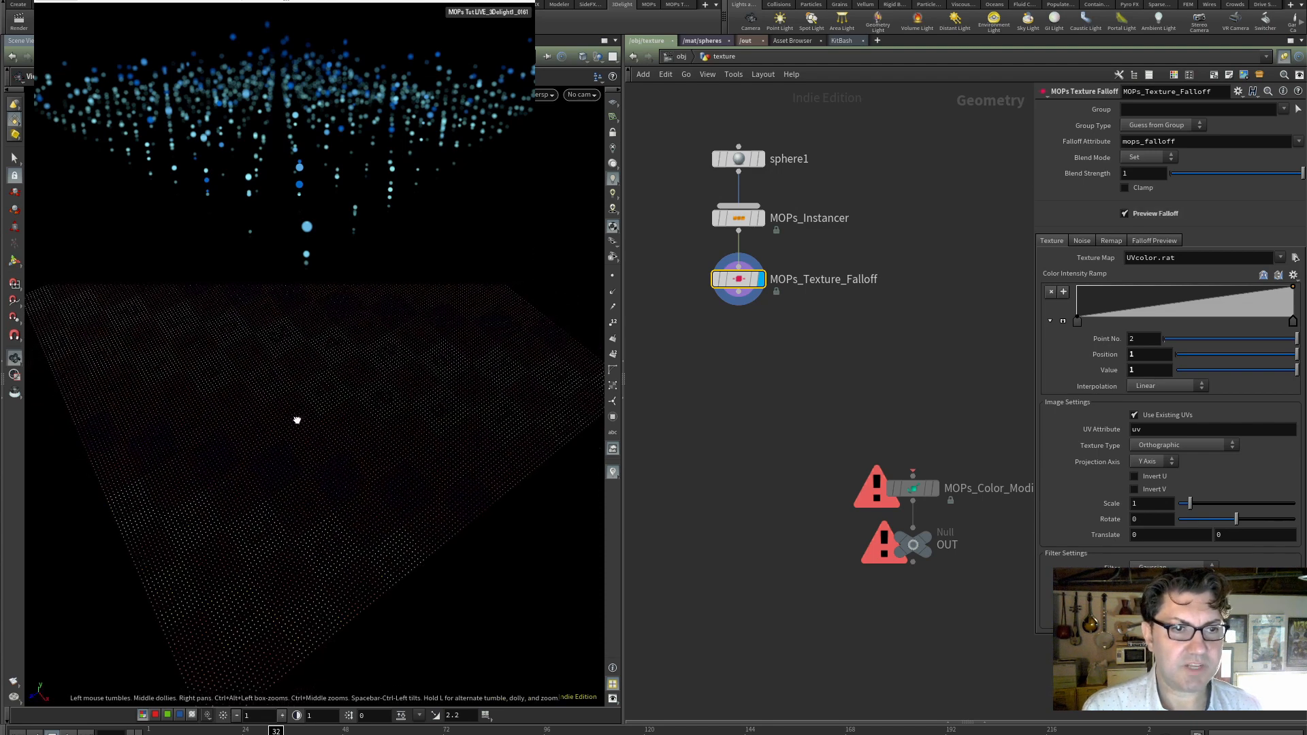
{"action": "key", "text": "Return"}
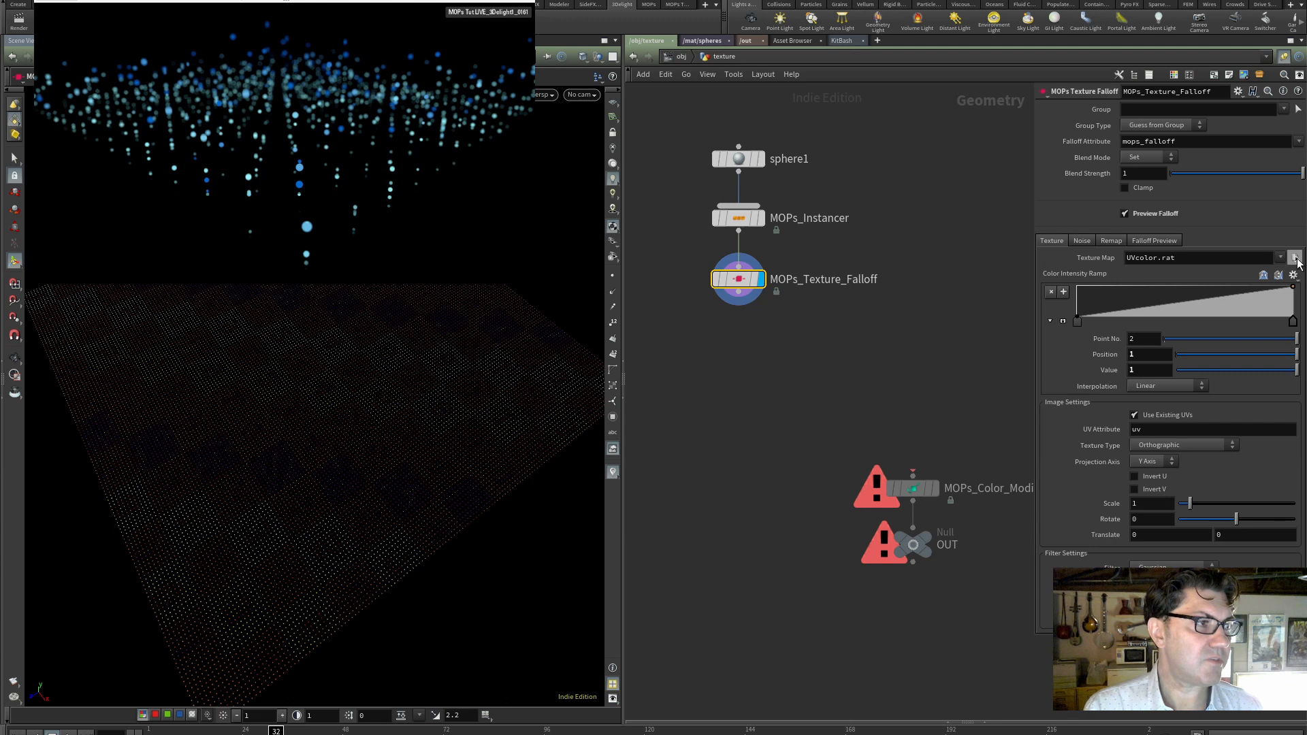
- Load RBT_LOGO.tiff from the Desktop as the texture falloff's texture map and turn on Invert V
{"action": "left_click", "coordinate": [1295, 258]}
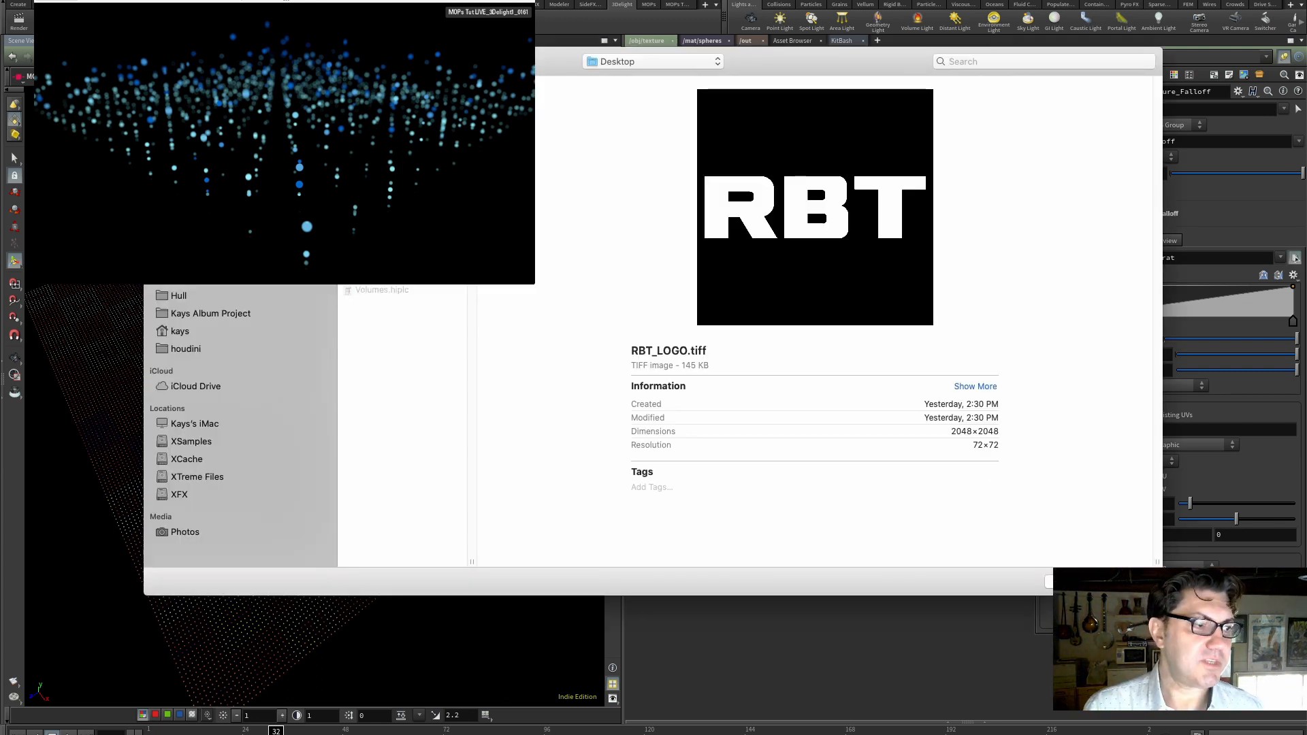
{"action": "left_click", "coordinate": [1124, 582]}
{"action": "key", "text": "Escape"}
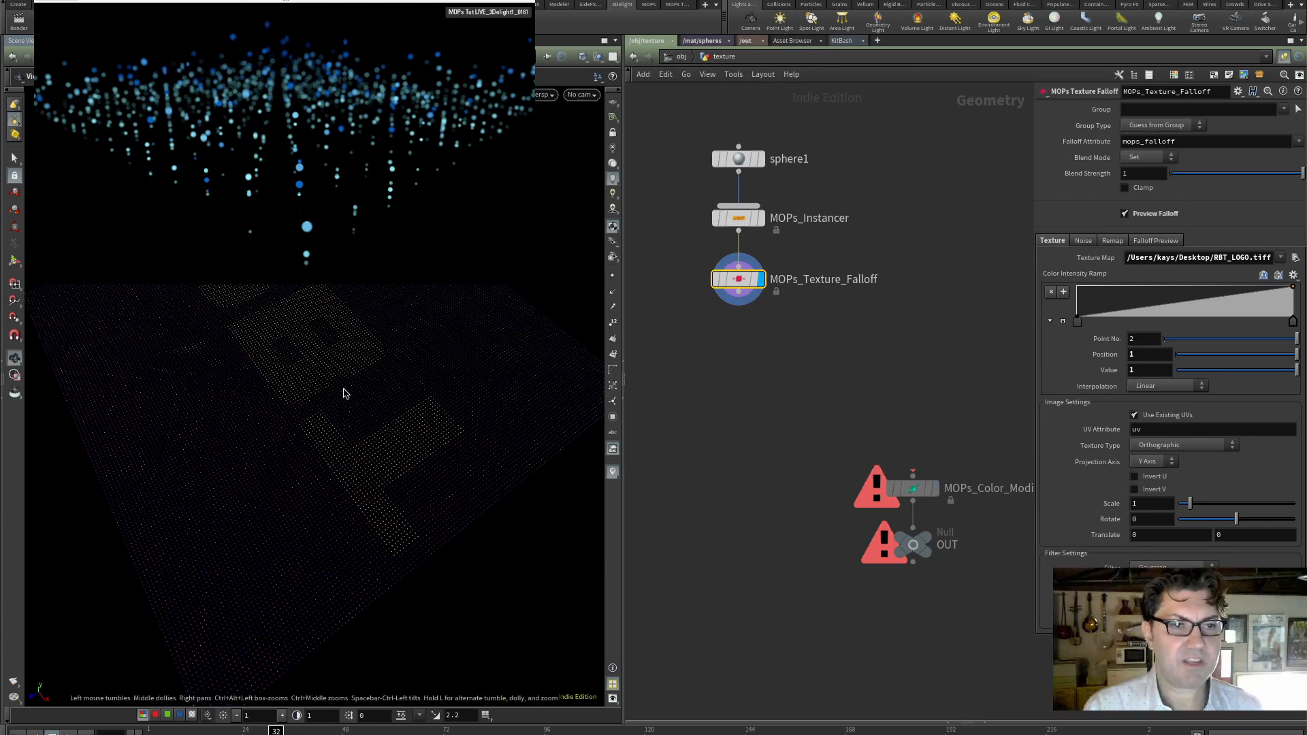
{"action": "left_click_drag", "start_coordinate": [343, 393], "coordinate": [395, 374]}
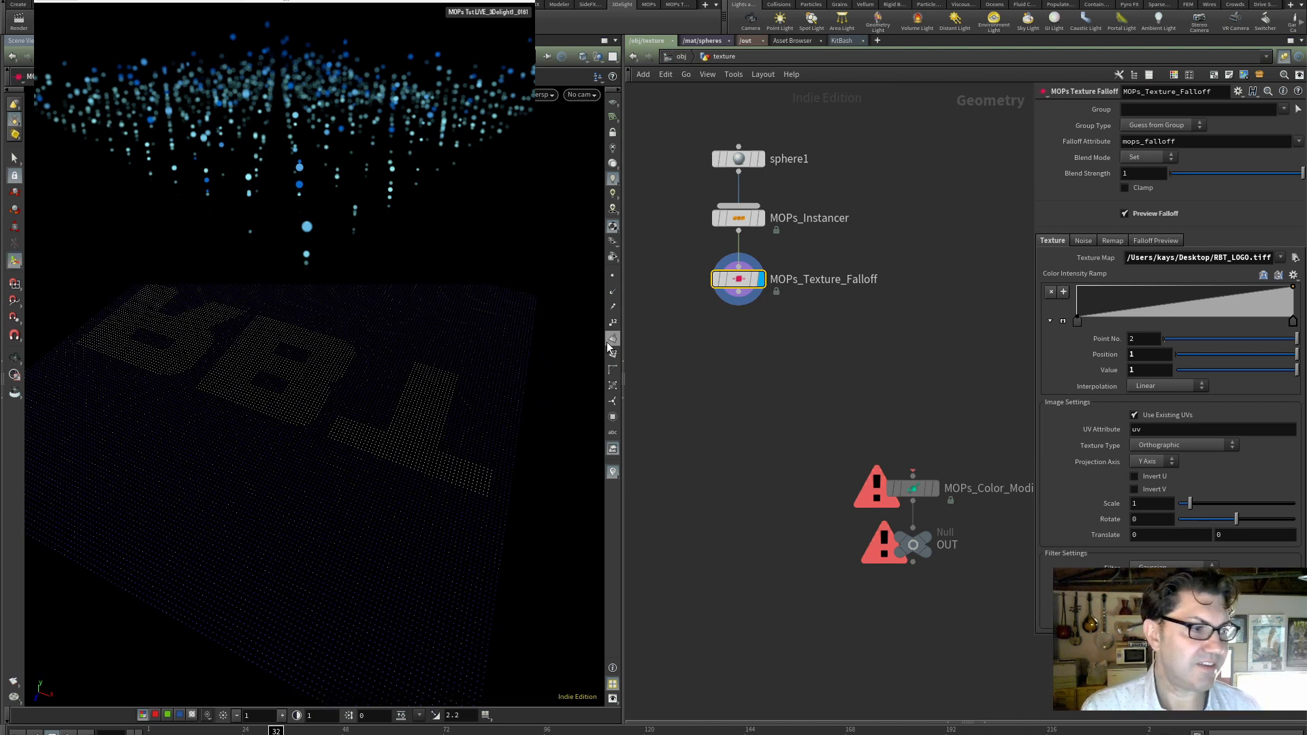
{"action": "left_click", "coordinate": [1135, 489]}
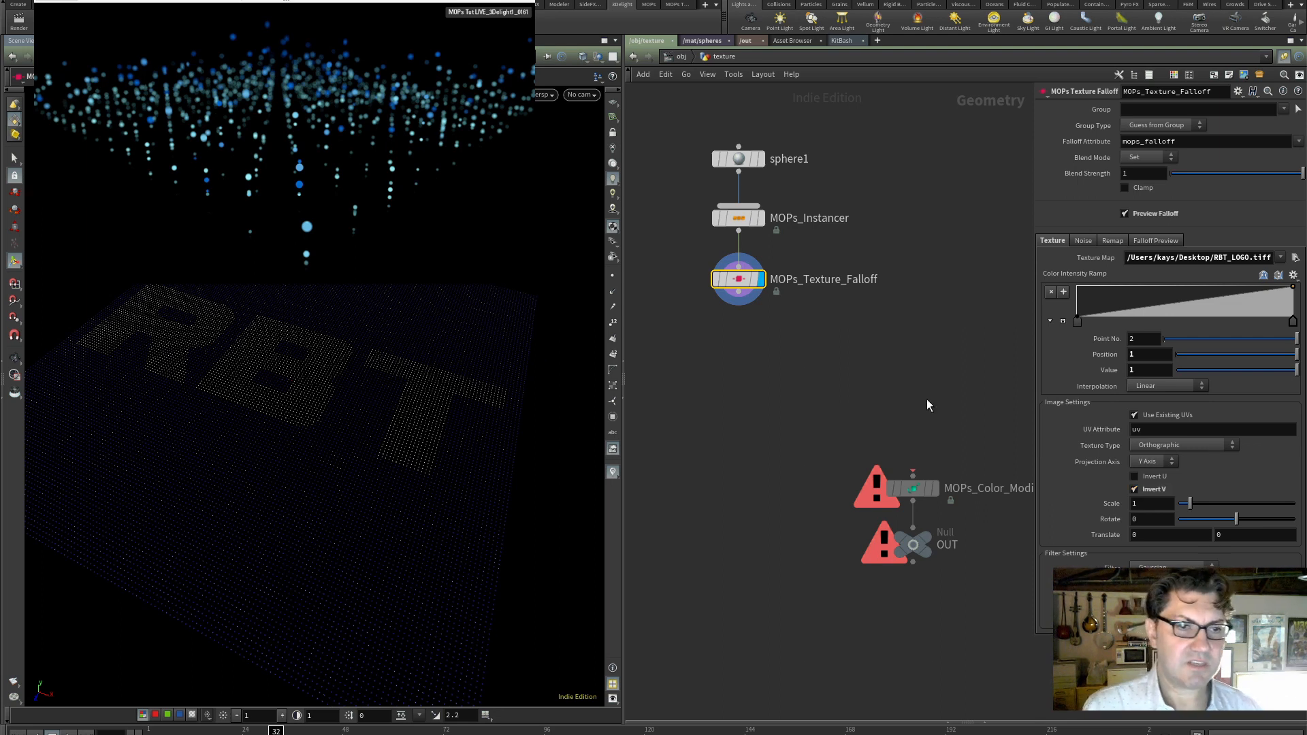
{"action": "left_click_drag", "start_coordinate": [315, 379], "coordinate": [353, 345]}
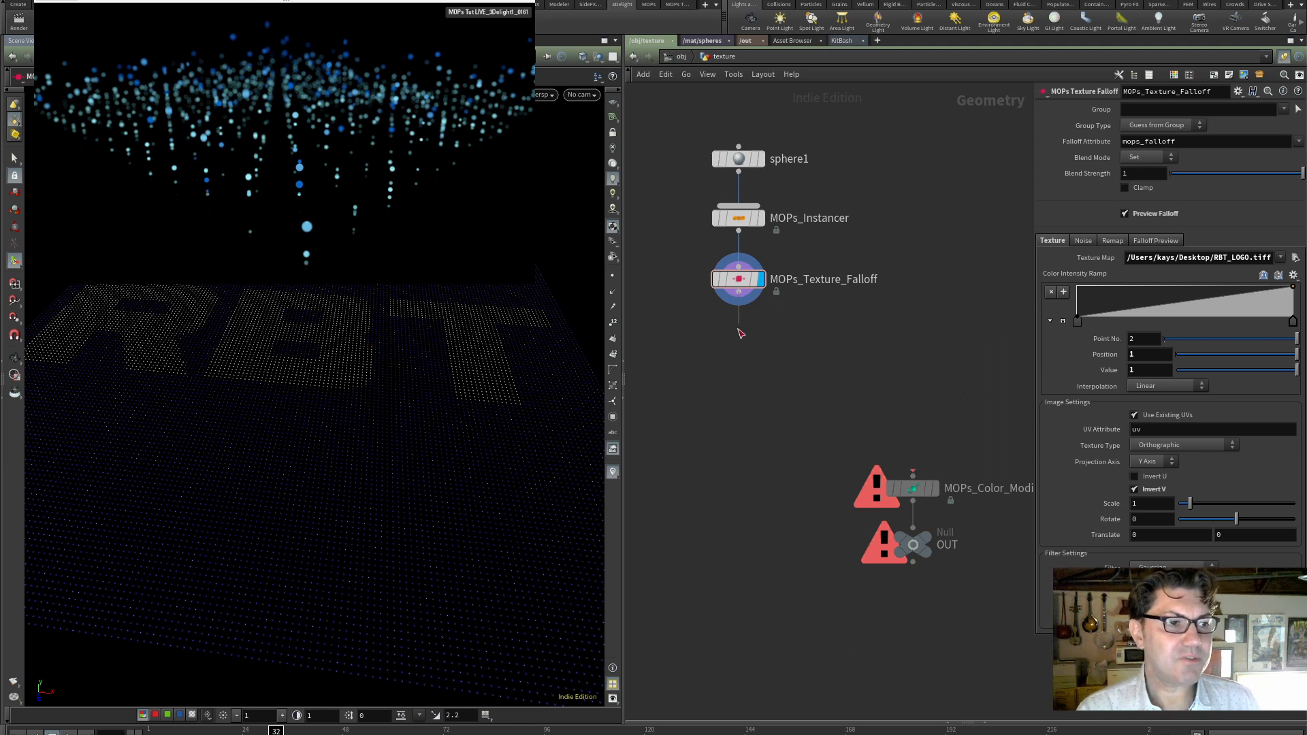
- Add a MOPs Transform Modifier node connected to the output of MOPs_Texture_Falloff
{"action": "key", "text": "Tab"}
{"action": "type", "text": "mopstr"}
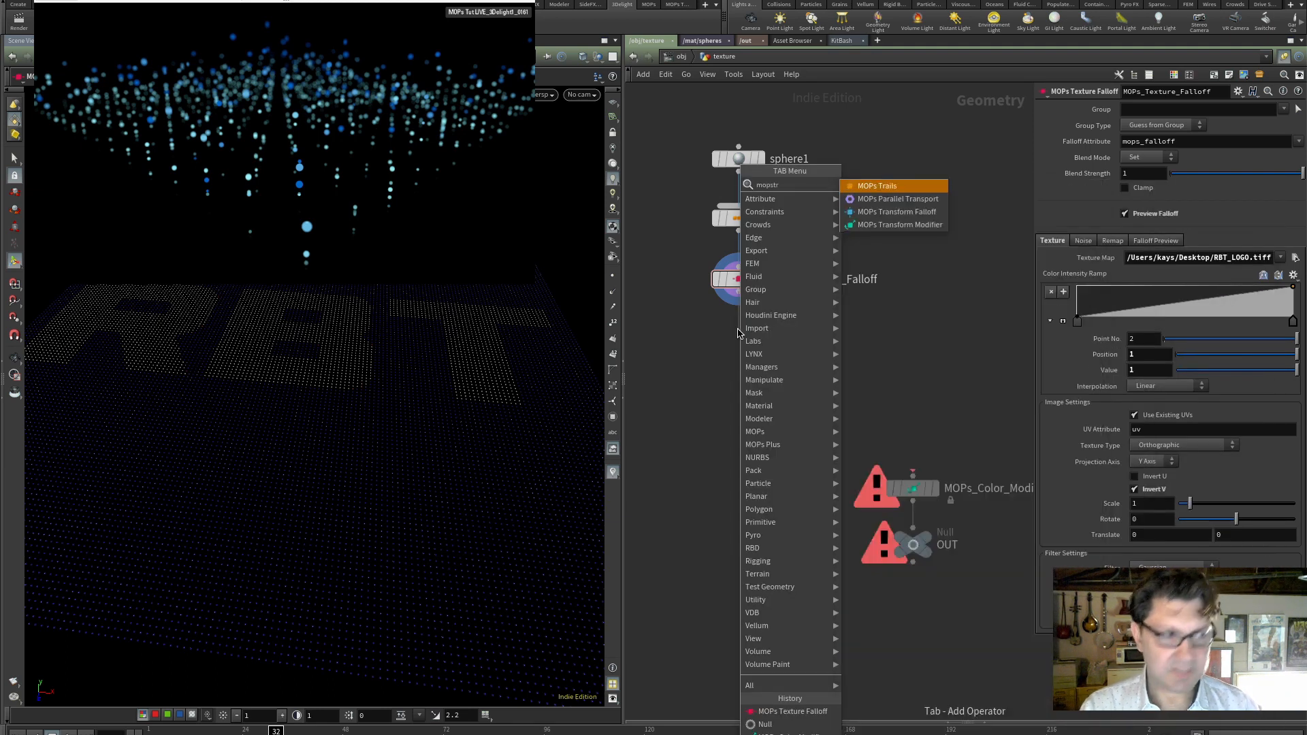
{"action": "key", "text": "Down"}
{"action": "key", "text": "Down"}
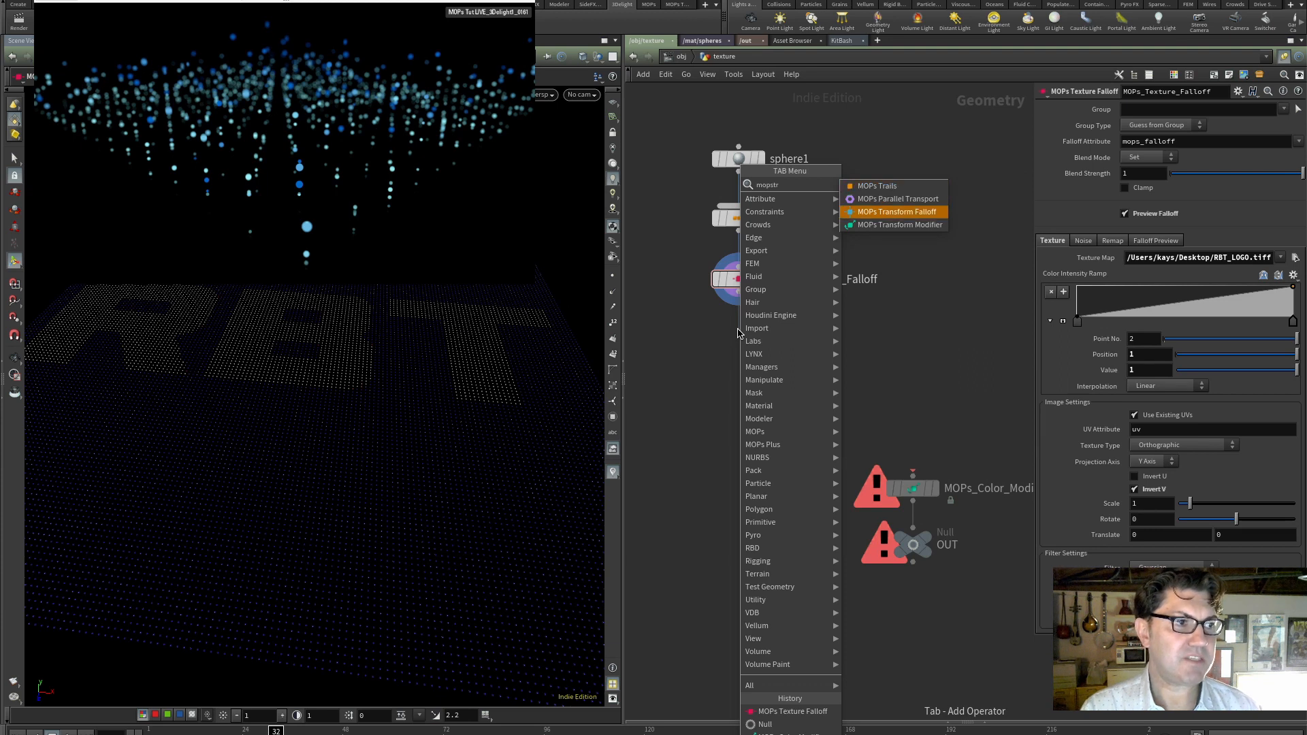
{"action": "key", "text": "Down"}
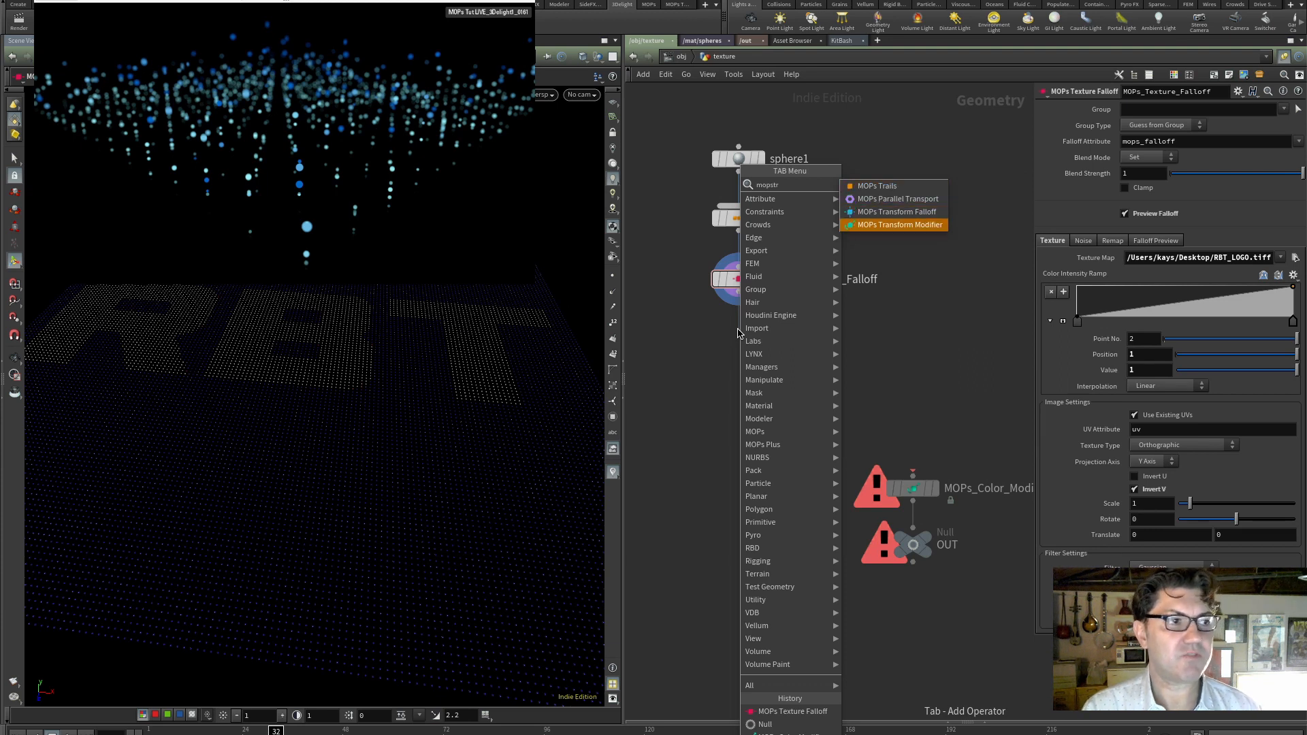
{"action": "key", "text": "Return"}
{"action": "left_click", "coordinate": [737, 329]}
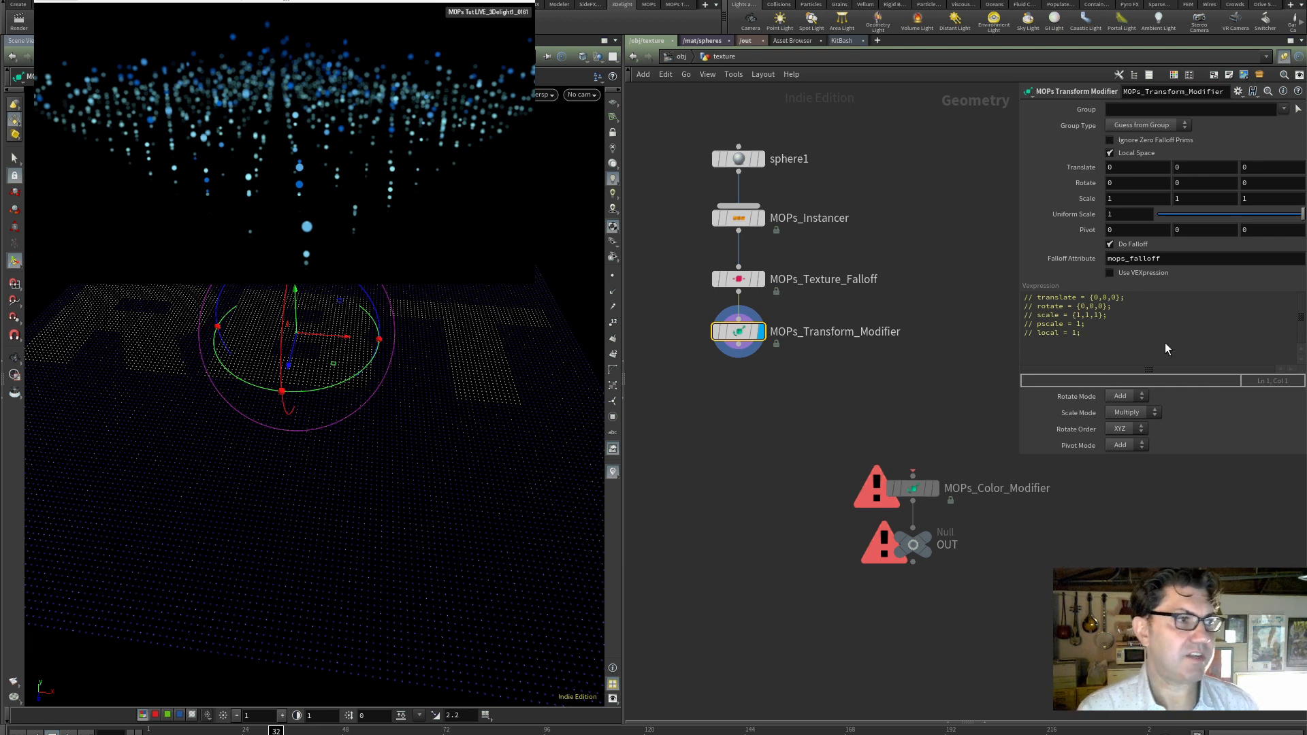
- Set the MOPs_Transform_Modifier's Y translation to 5 and check the raised logo in the viewport
{"action": "left_click", "coordinate": [1185, 166]}
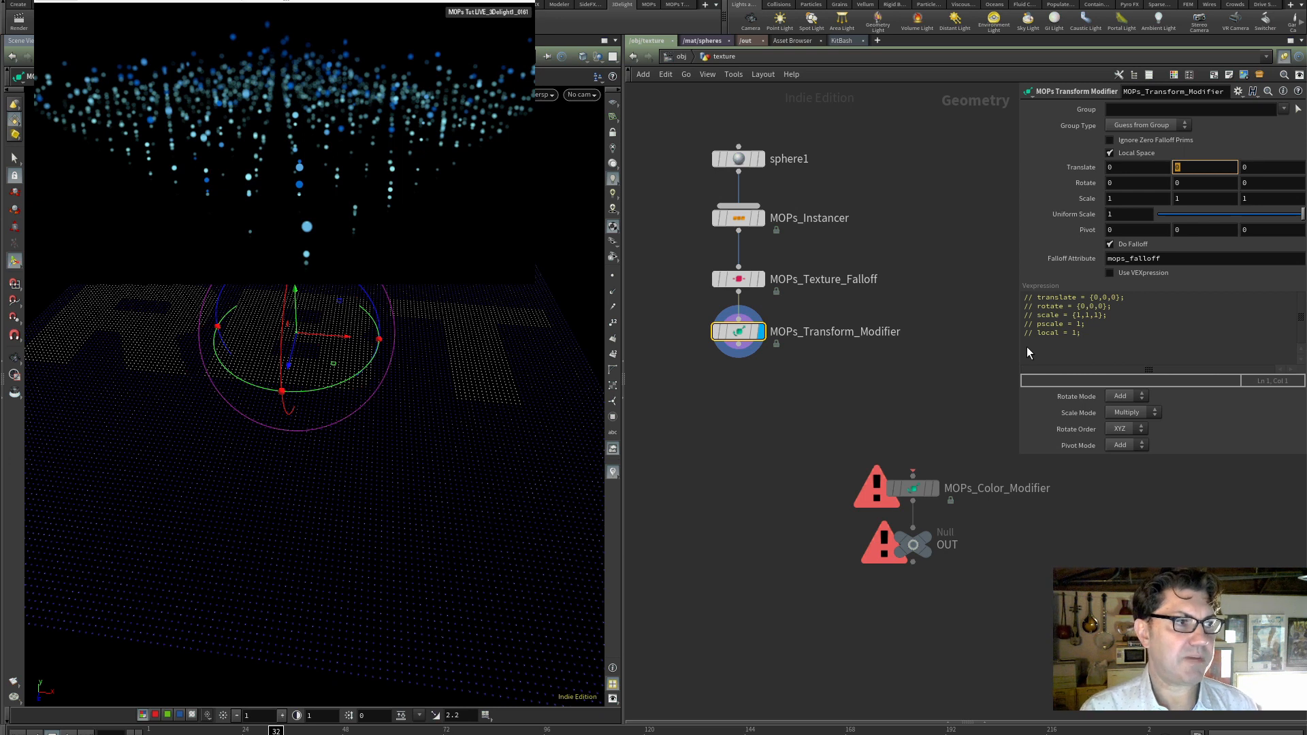
{"action": "type", "text": "5"}
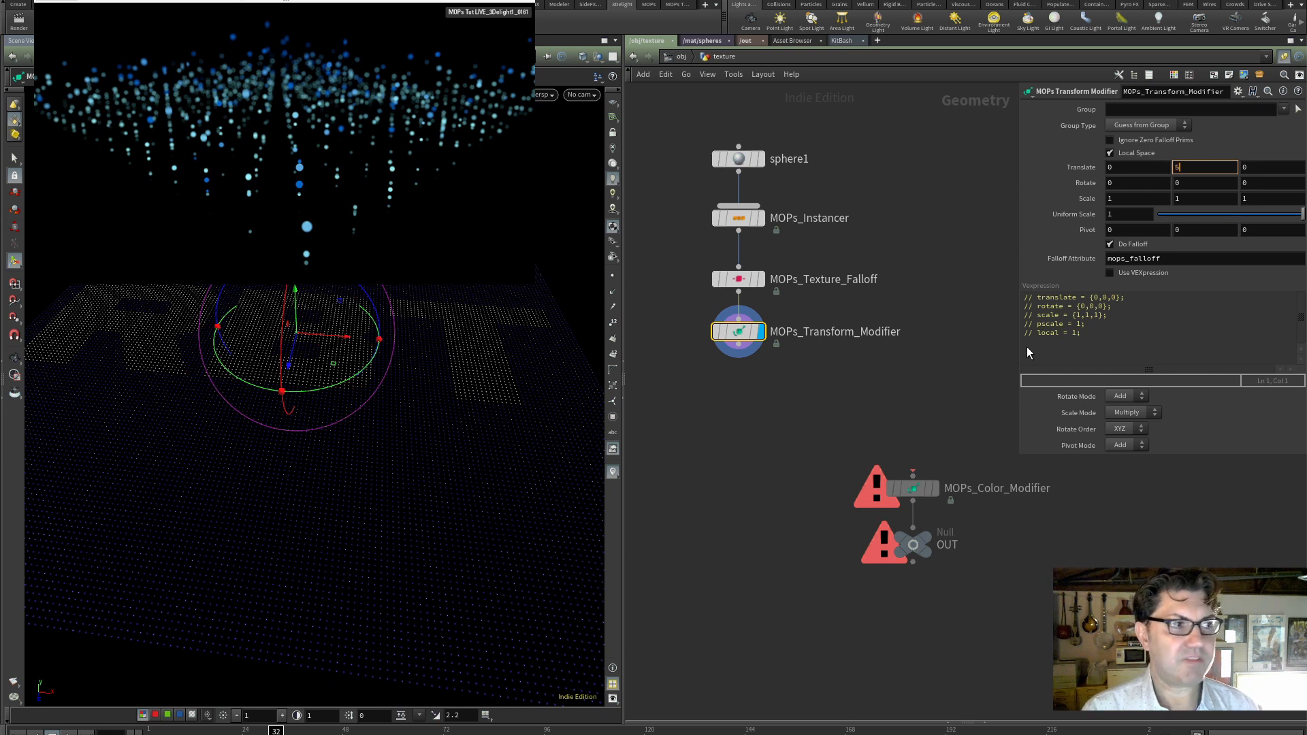
{"action": "key", "text": "Return"}
{"action": "mouse_move", "coordinate": [266, 379]}
{"action": "left_mouse_down", "text": "alt"}
{"action": "mouse_move", "coordinate": [300, 379]}
{"action": "mouse_move", "coordinate": [286, 382]}
{"action": "left_mouse_up", "text": "alt"}
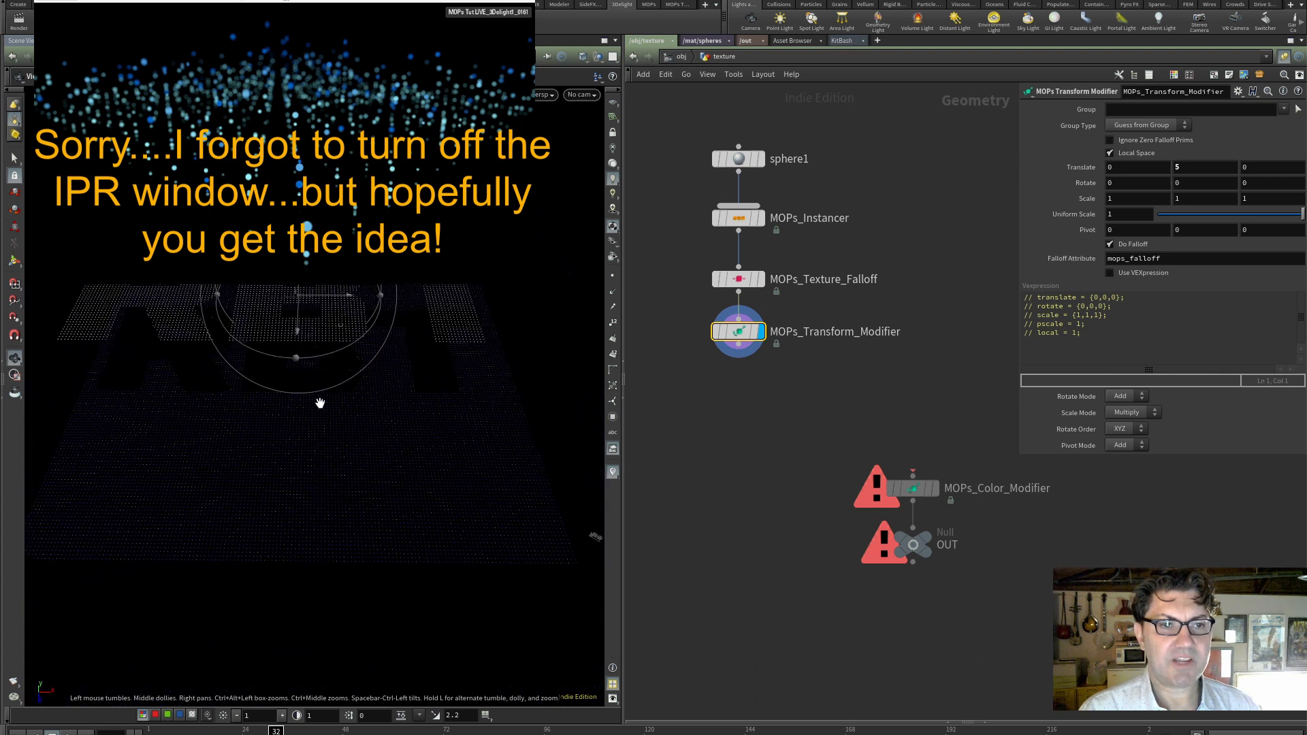
{"action": "key", "text": "Return"}
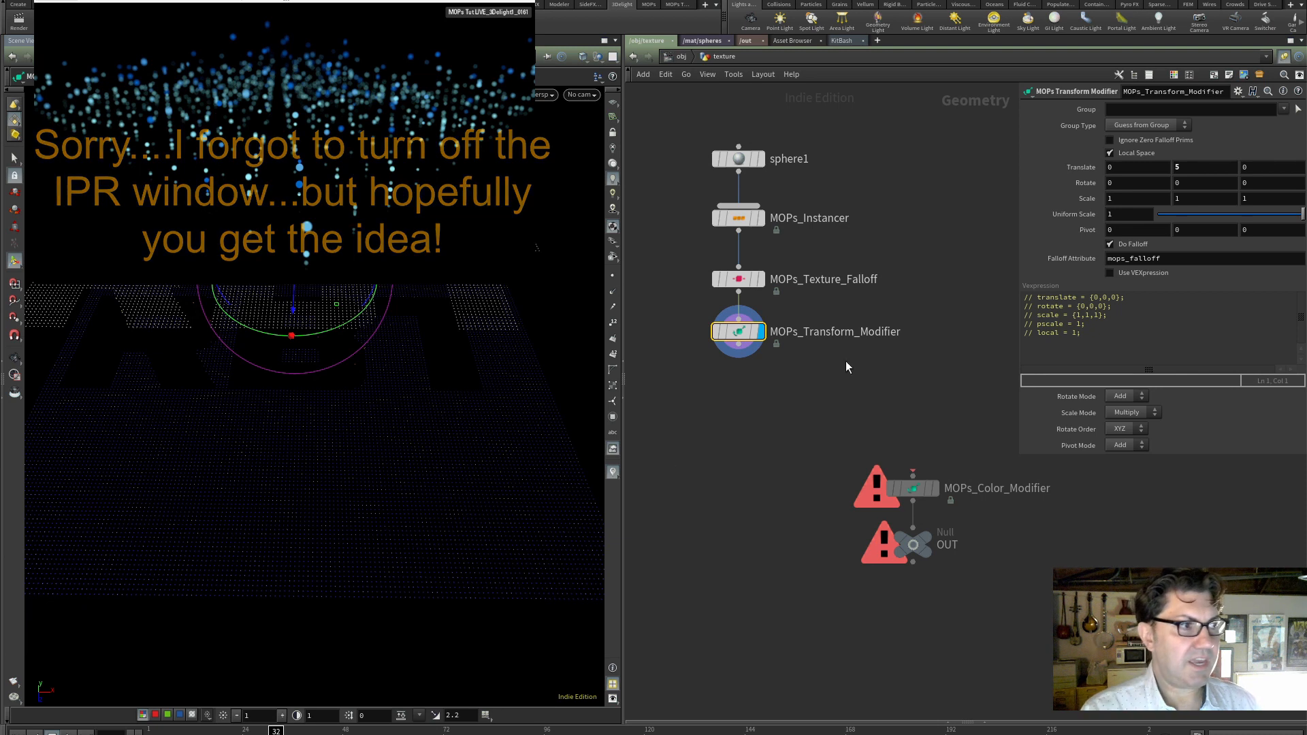
- Try a uniform scale of 2 on the MOPs_Transform_Modifier
{"action": "double_click", "coordinate": [1182, 197]}
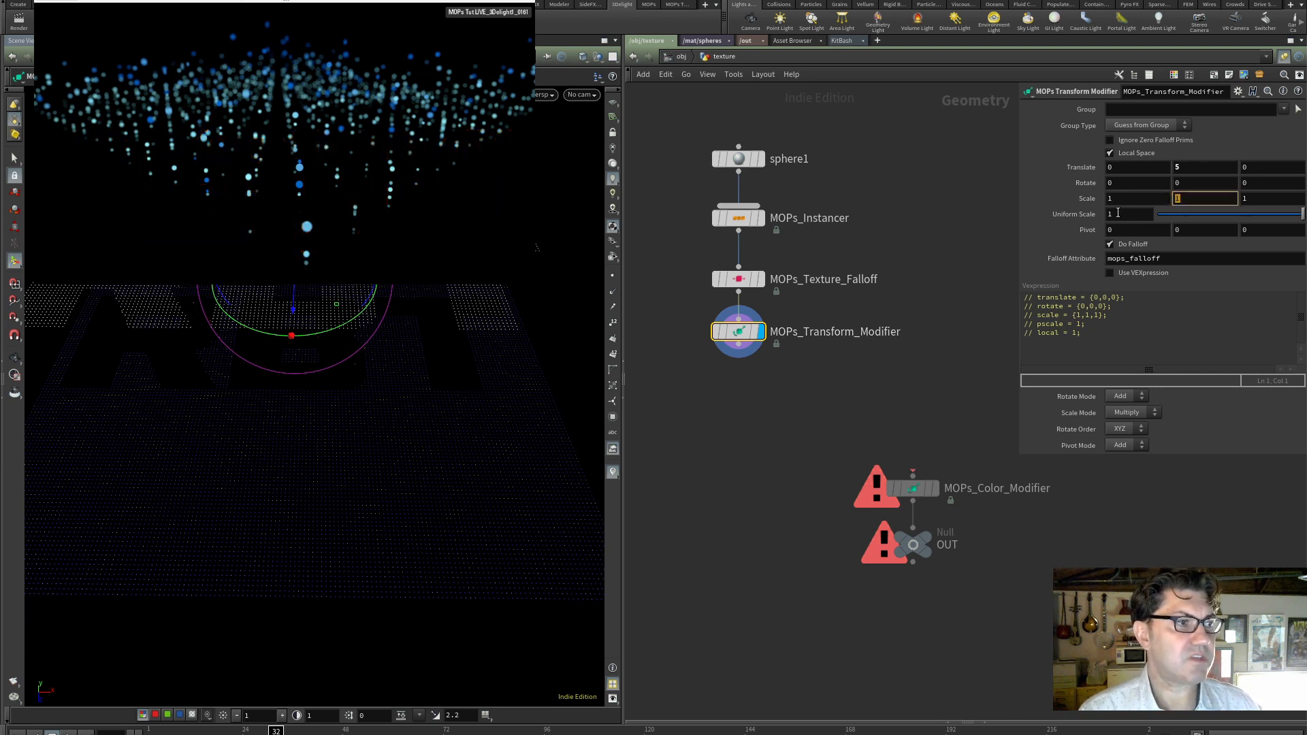
{"action": "double_click", "coordinate": [1118, 214]}
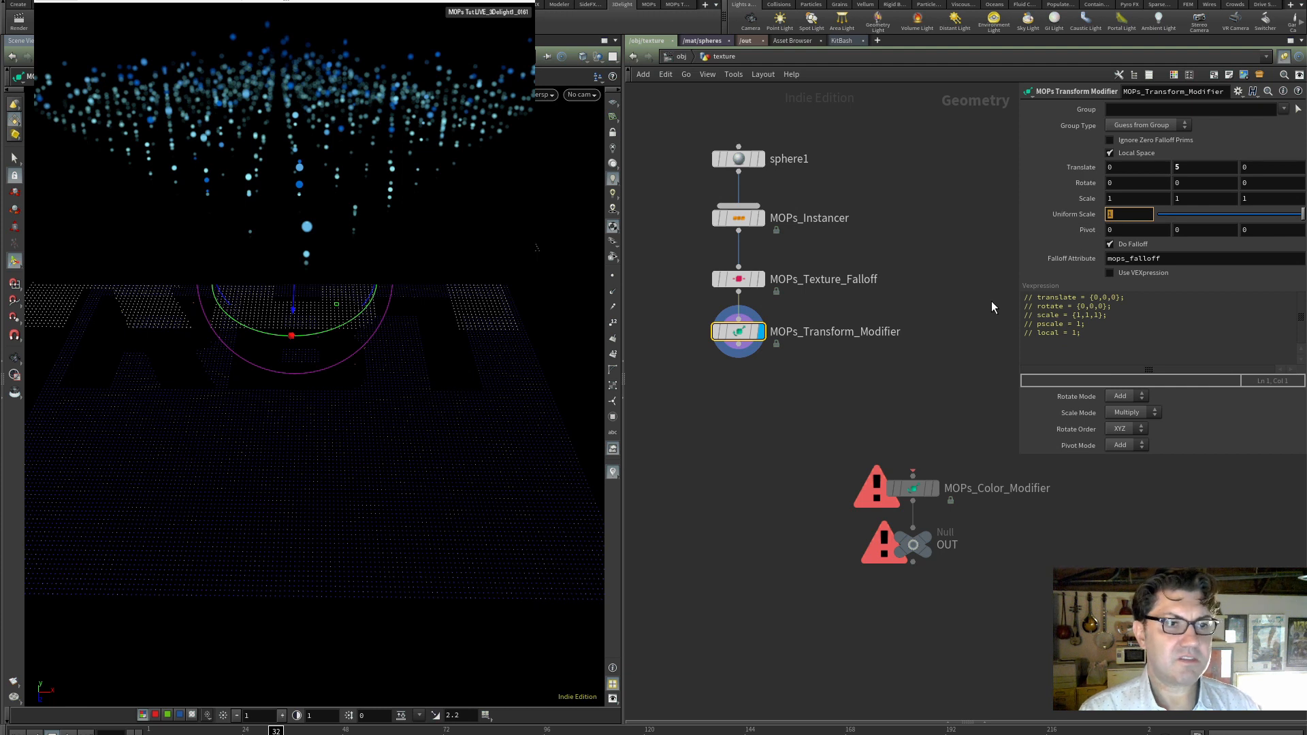
{"action": "type", "text": "2"}
{"action": "key", "text": "Return"}
- Set the MOPs_Transform_Modifier's uniform scale to 5 and view the grid from a lower angle
{"action": "double_click", "coordinate": [1118, 213]}
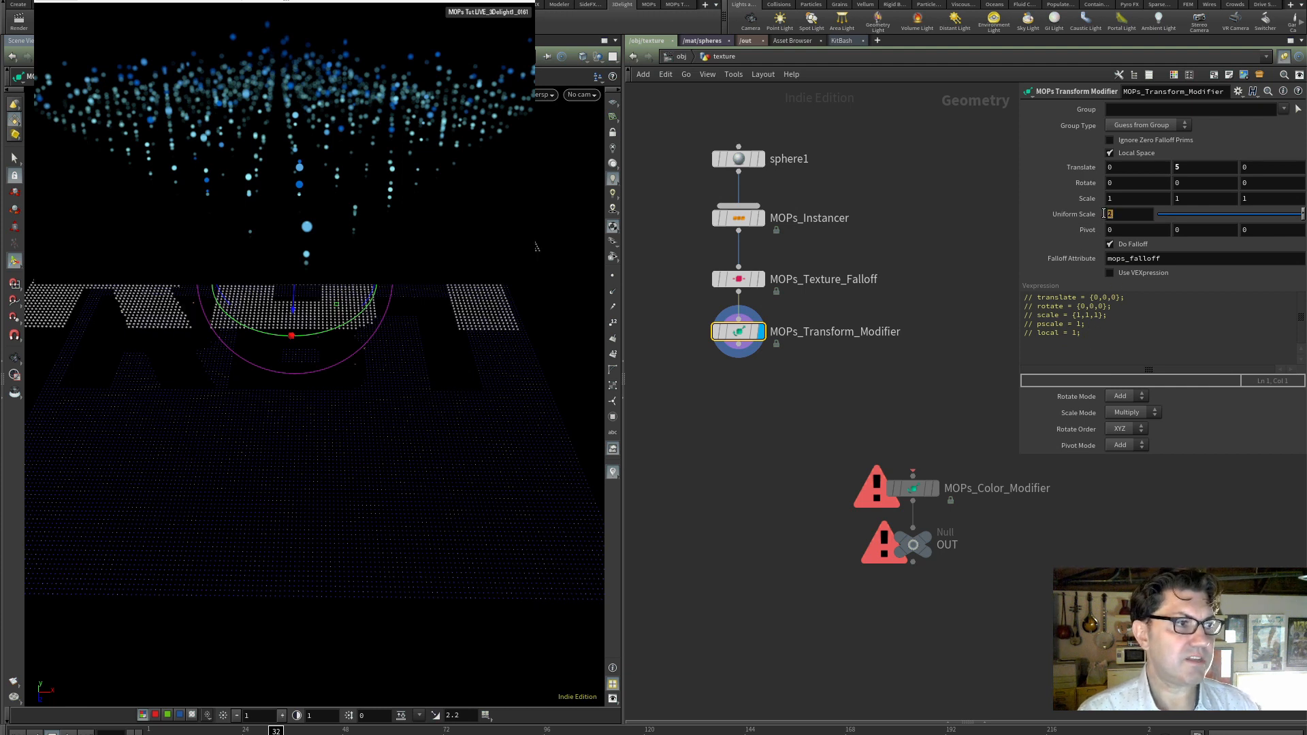
{"action": "type", "text": "5"}
{"action": "key", "text": "Return"}
{"action": "left_click_drag", "start_coordinate": [320, 435], "coordinate": [306, 361], "text": "alt"}
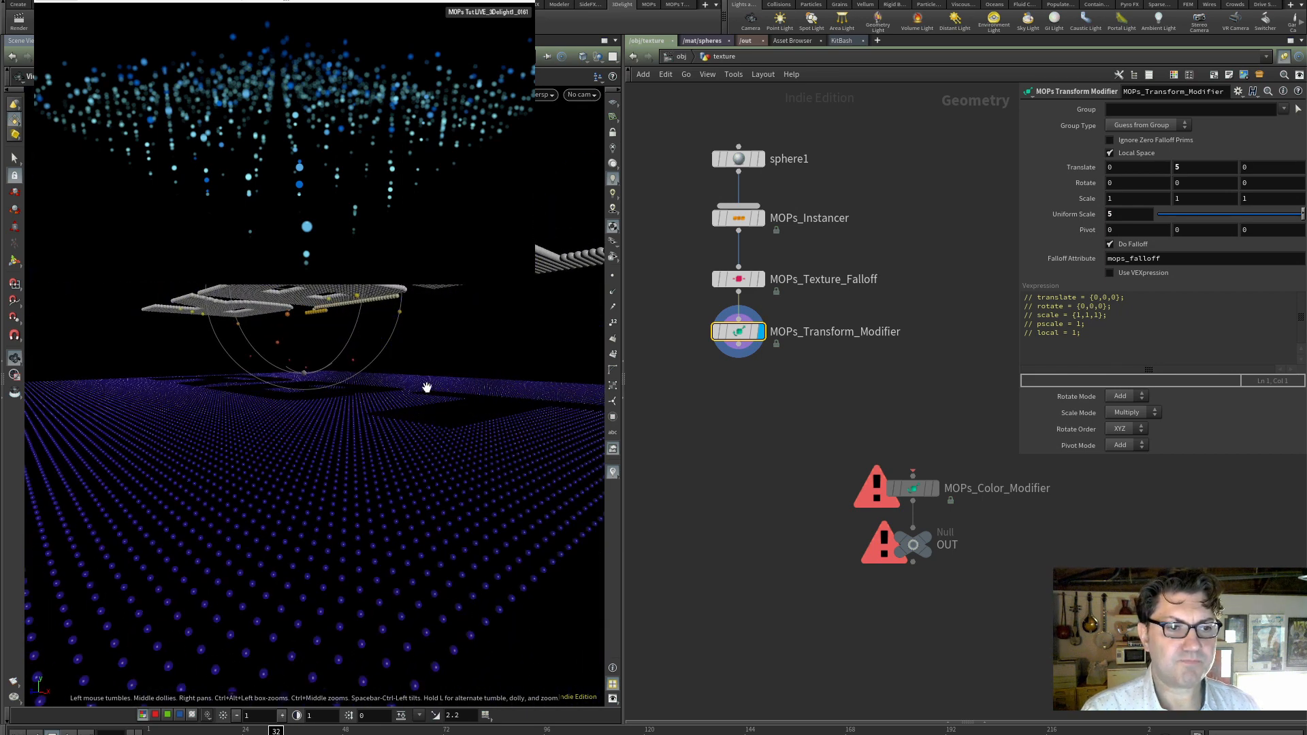
{"action": "key", "text": "Return"}
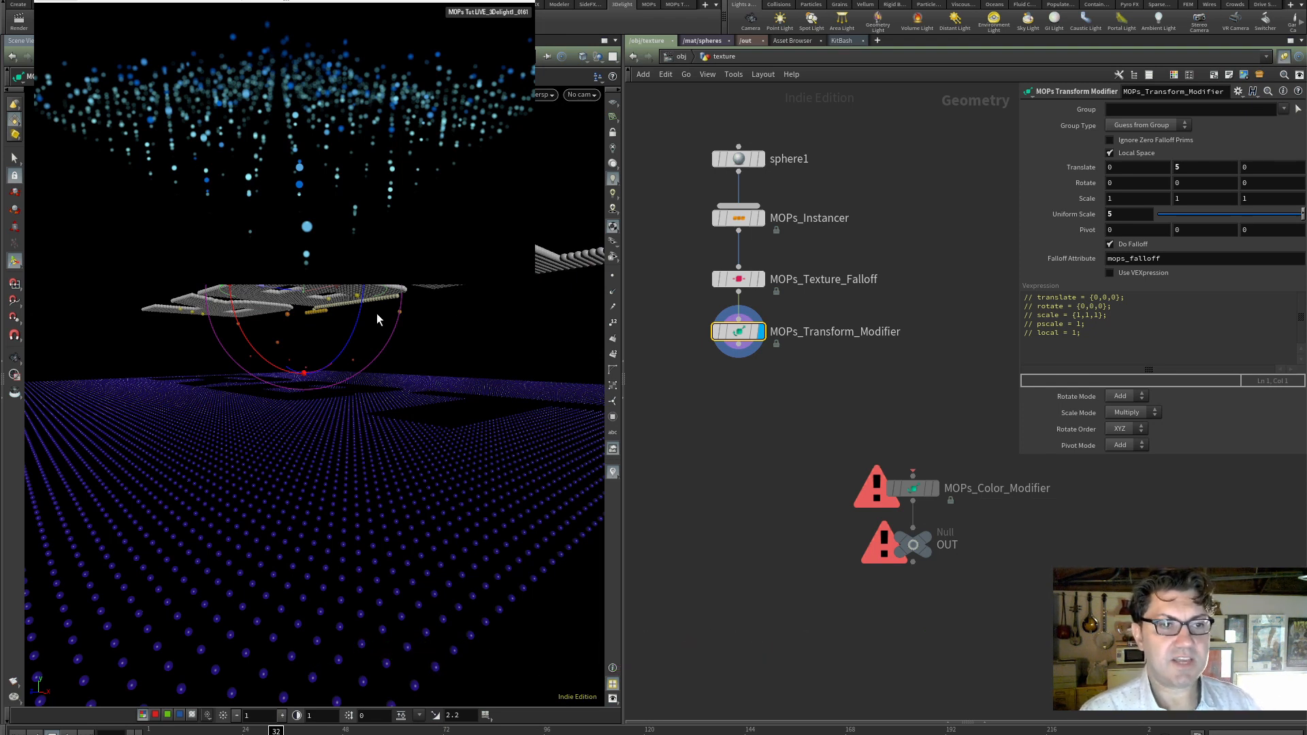
- Connect the MOPs_Transform_Modifier output to the input of MOPs_Color_Modifier and make the color modifier the displayed node
{"action": "left_click_drag", "start_coordinate": [377, 313], "coordinate": [381, 417]}
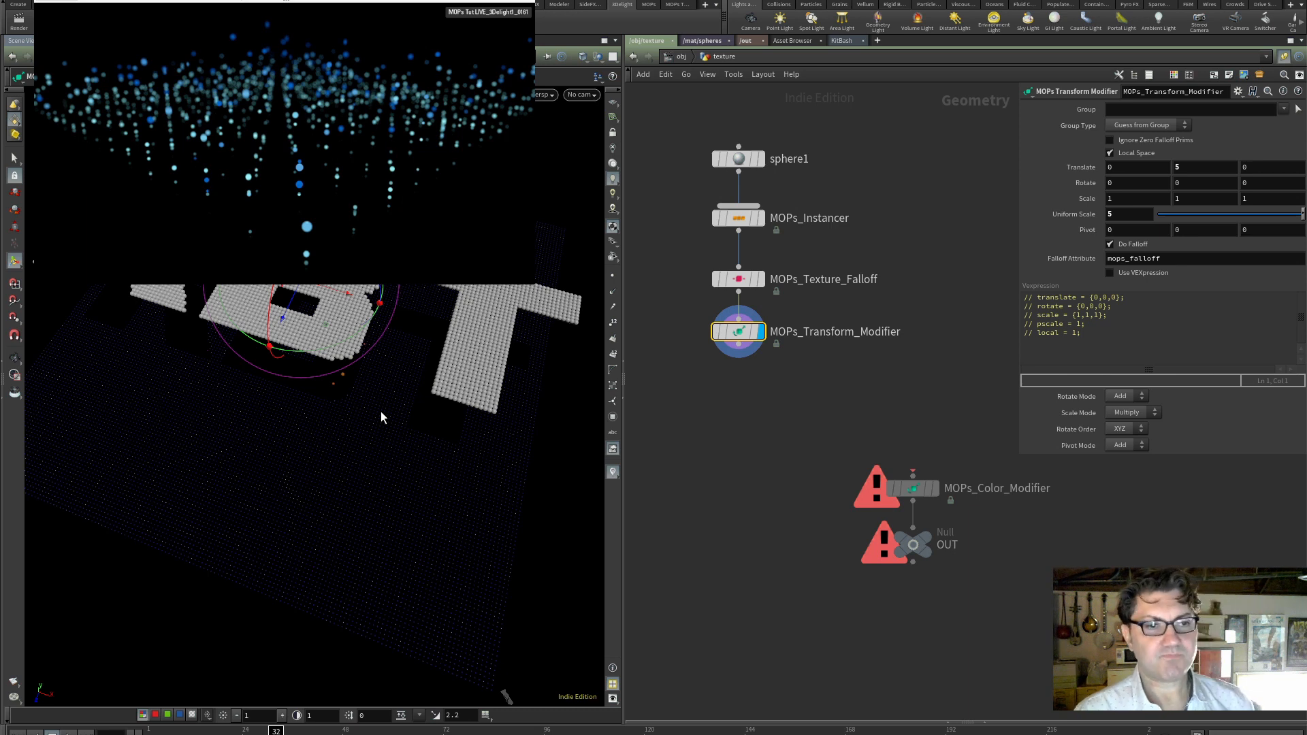
{"action": "left_click_drag", "start_coordinate": [381, 417], "coordinate": [348, 397]}
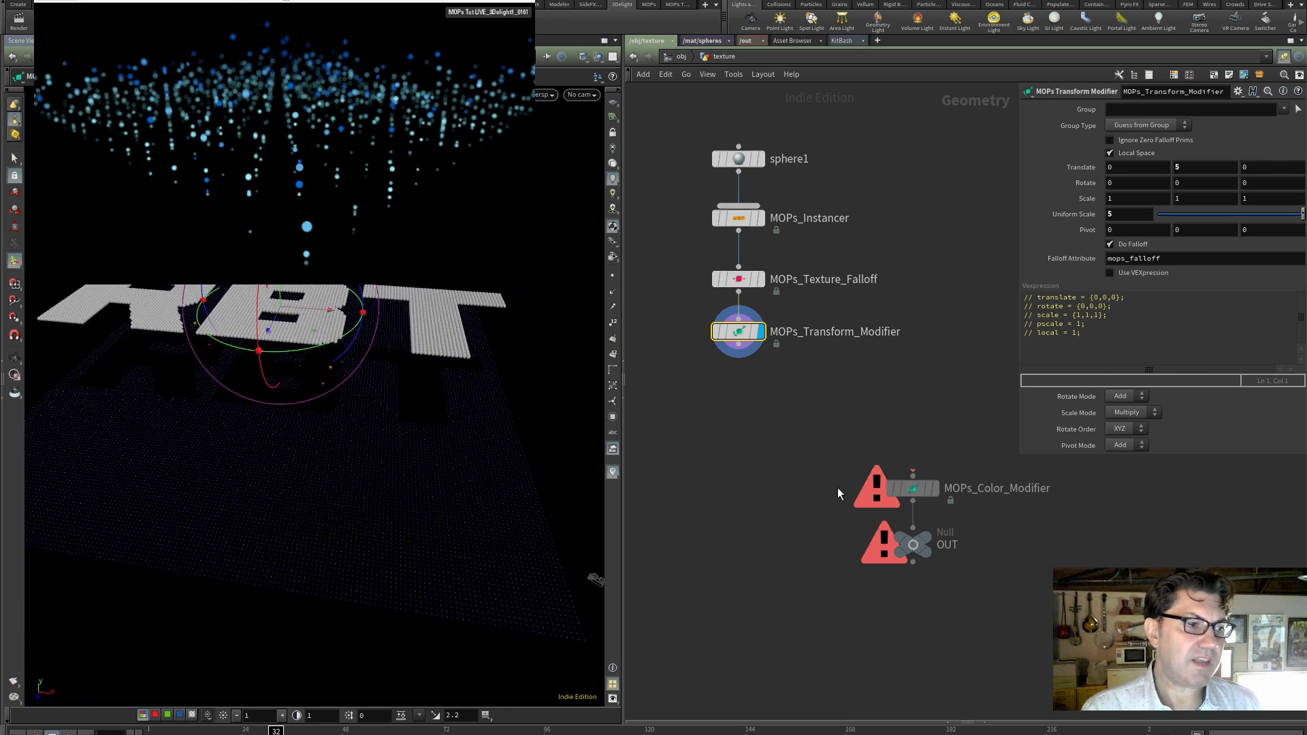
{"action": "left_click", "coordinate": [772, 413]}
{"action": "left_click_drag", "start_coordinate": [738, 351], "coordinate": [903, 477]}
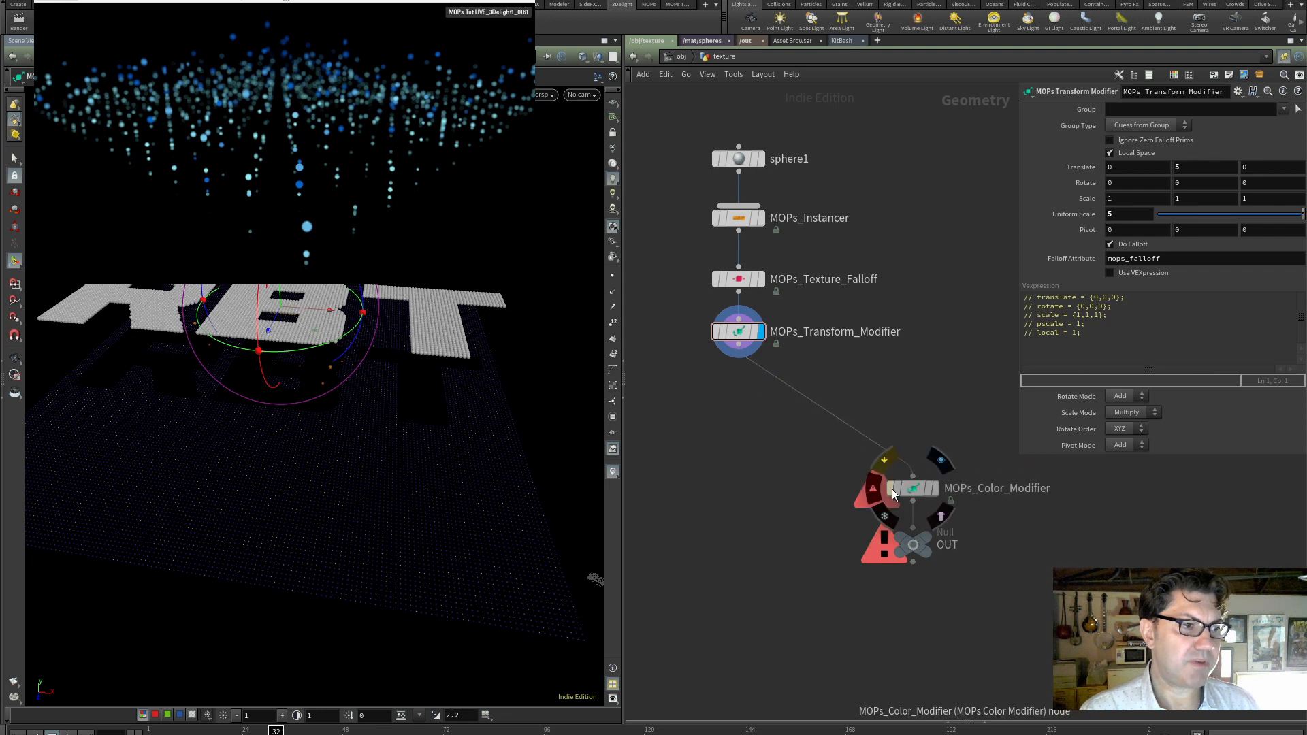
{"action": "left_click", "coordinate": [934, 490]}
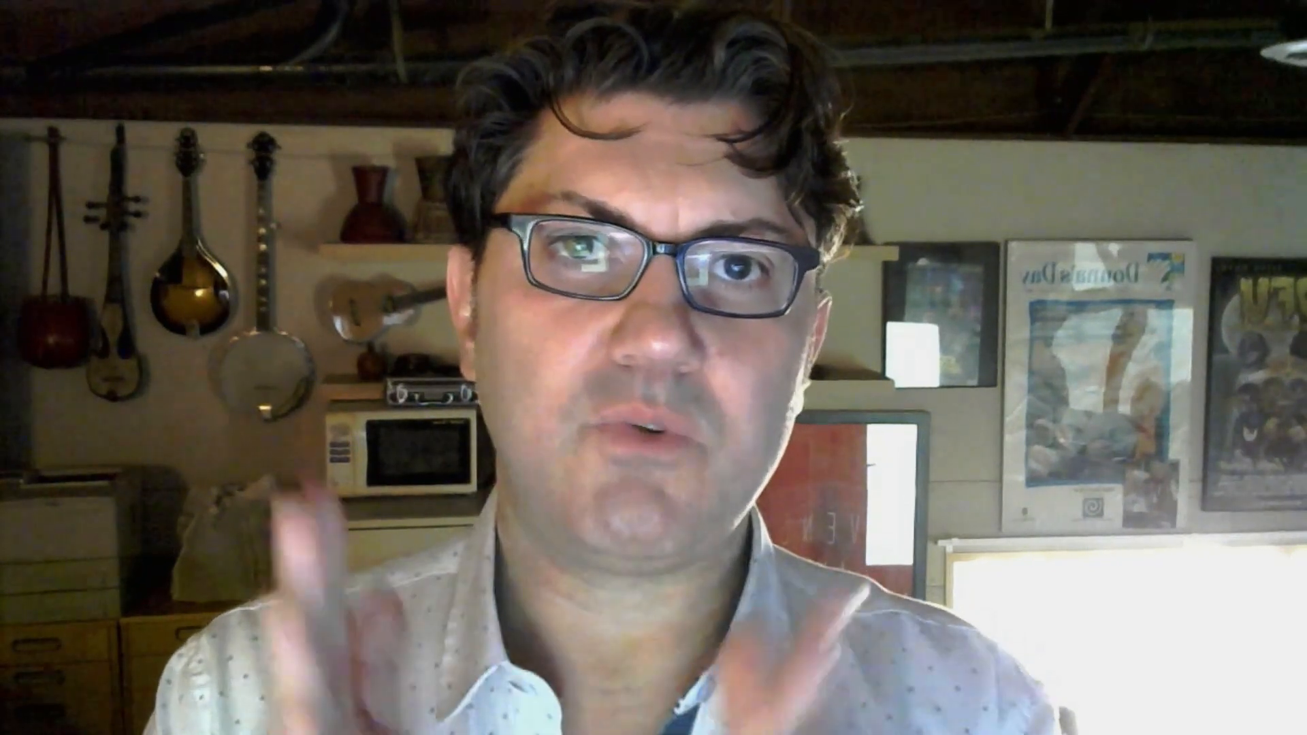
- Look through the MOPs website's home page, from the project introduction to the Documentation and MOPs FAQ sections
{"action": "scroll", "coordinate": [653, 367], "scroll_direction": "down", "scroll_amount": 3}
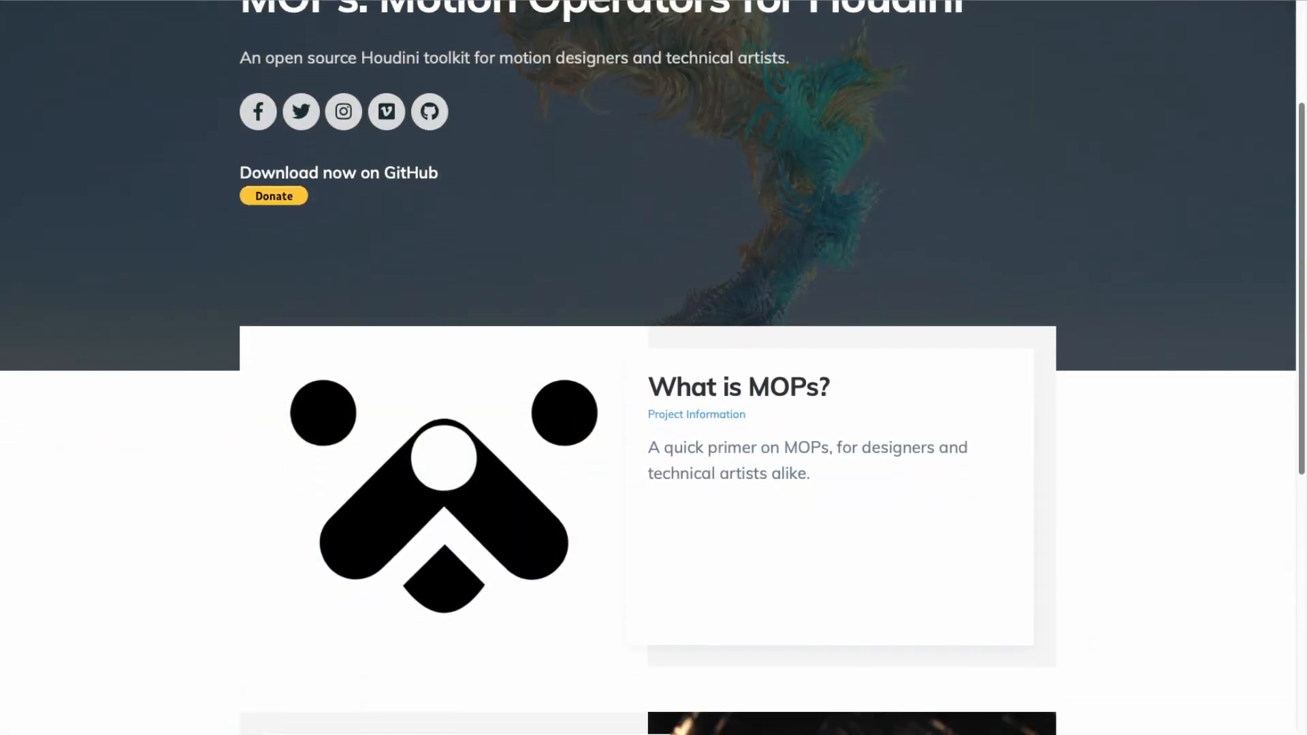
{"action": "scroll", "coordinate": [654, 368], "scroll_direction": "down", "scroll_amount": 3}
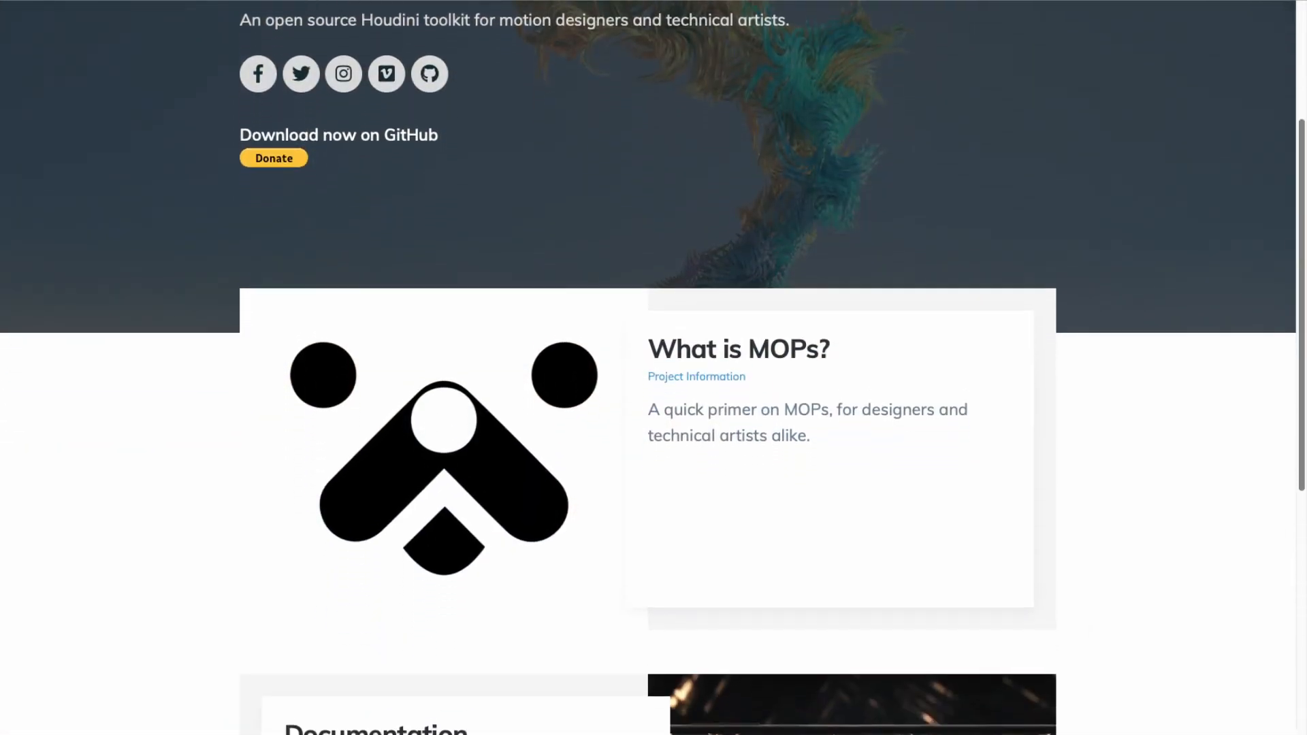
{"action": "scroll", "coordinate": [653, 368], "scroll_direction": "down", "scroll_amount": 2}
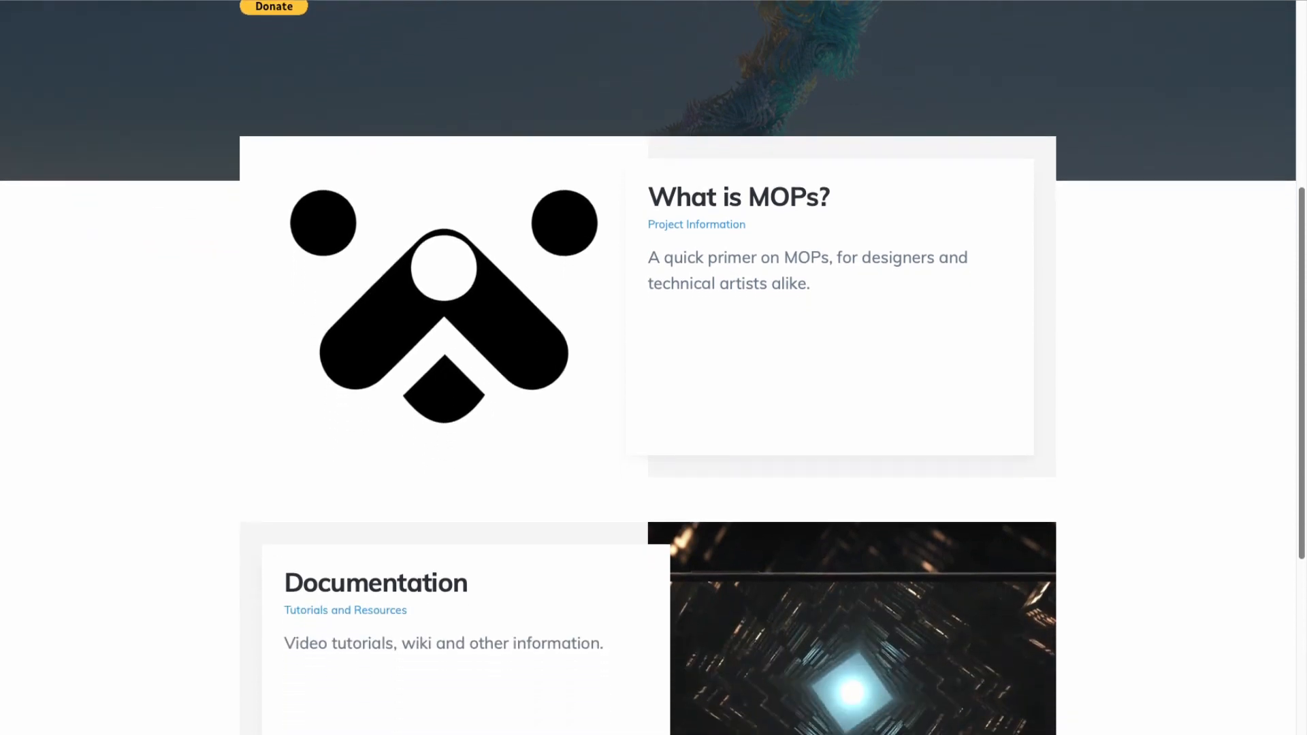
{"action": "scroll", "coordinate": [653, 368], "scroll_direction": "down", "scroll_amount": 3}
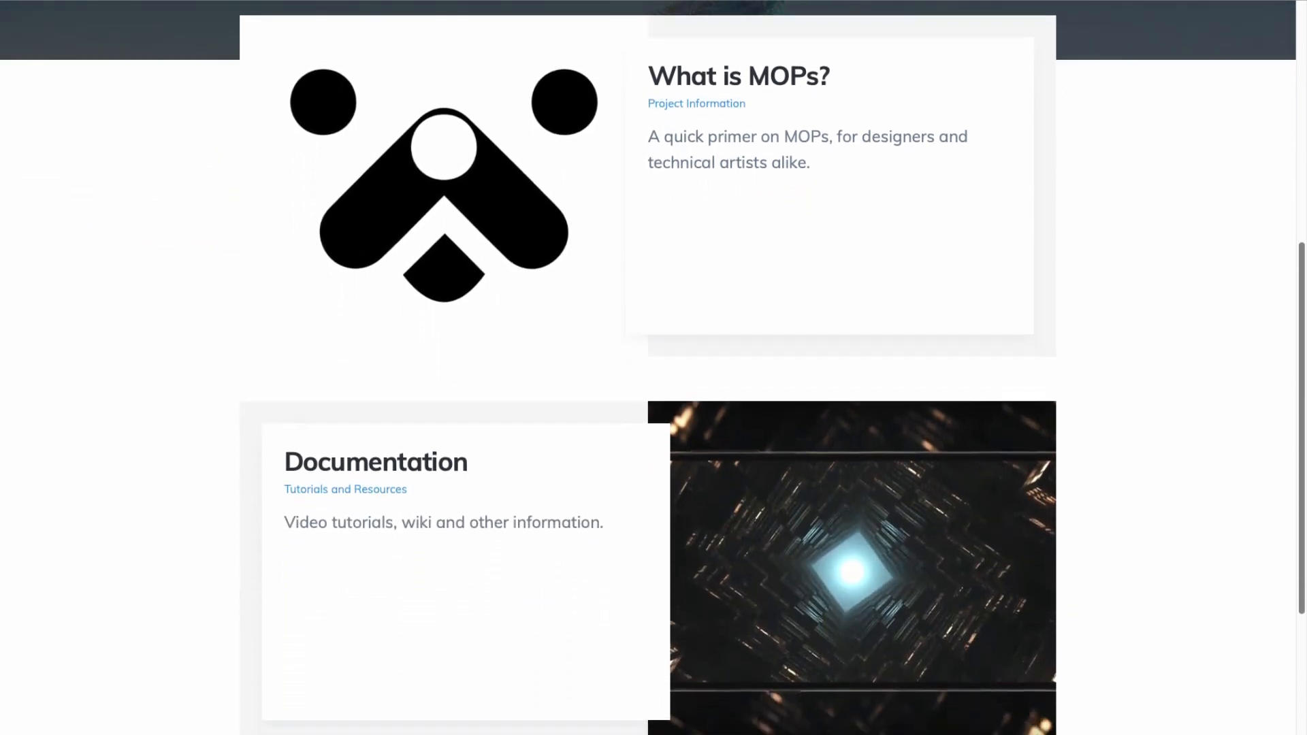
{"action": "scroll", "coordinate": [654, 367], "scroll_direction": "down", "scroll_amount": 3}
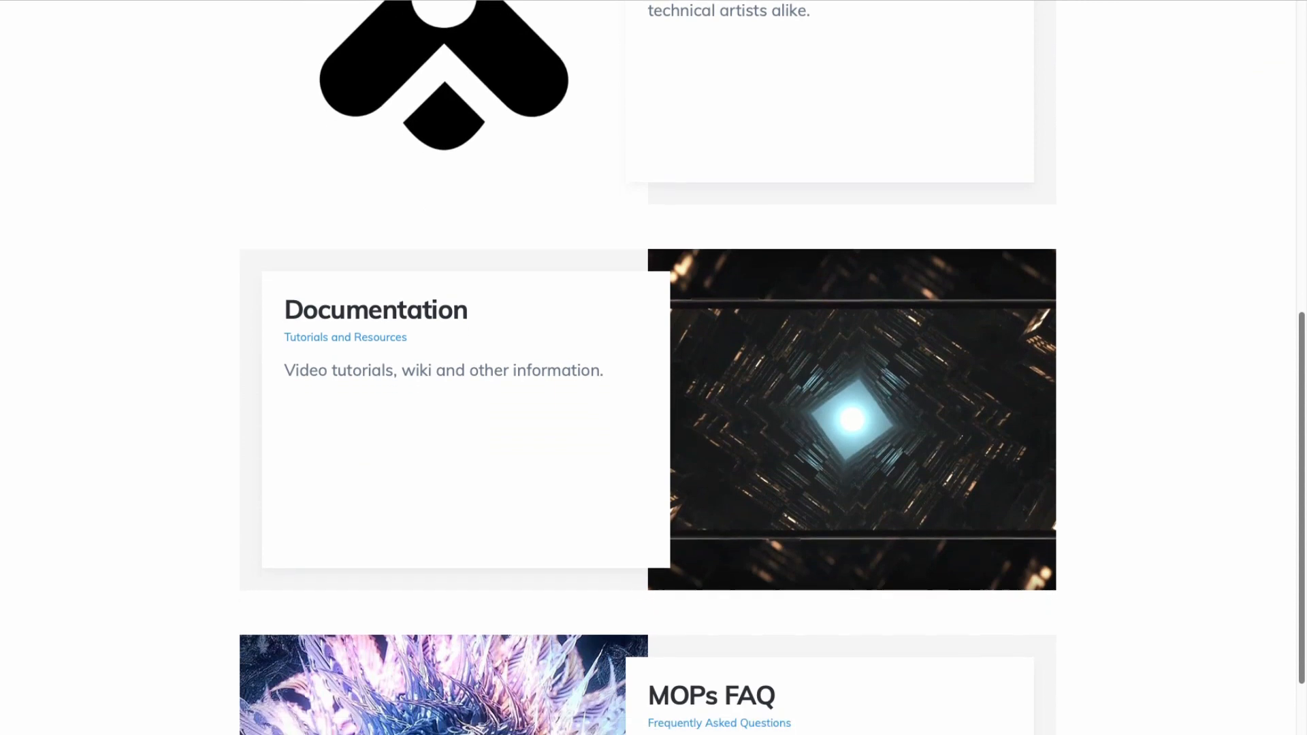